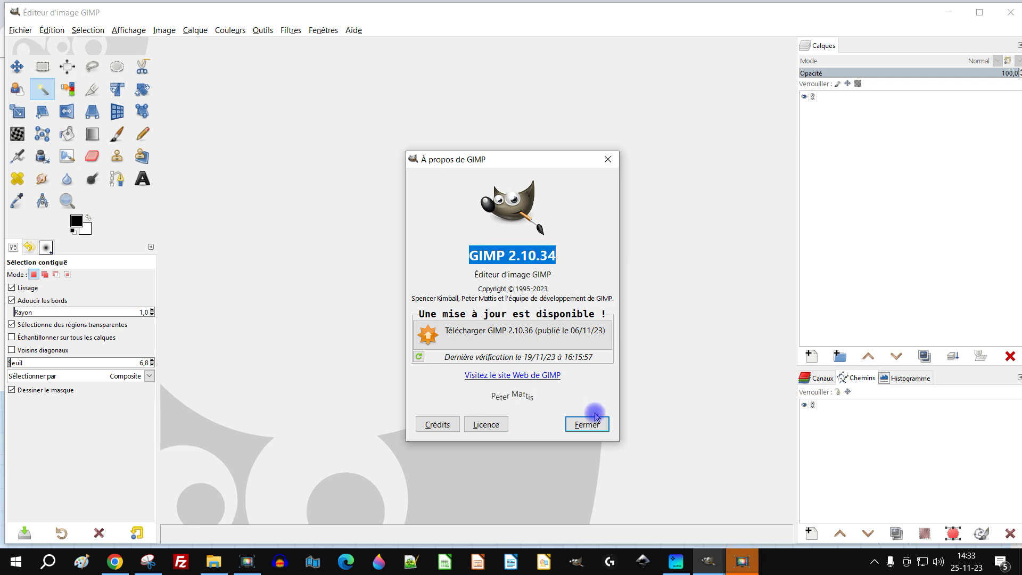
# - Close the program's version information and bring up the Animated Drawings web page in the browser
pyautogui.click(587, 424)
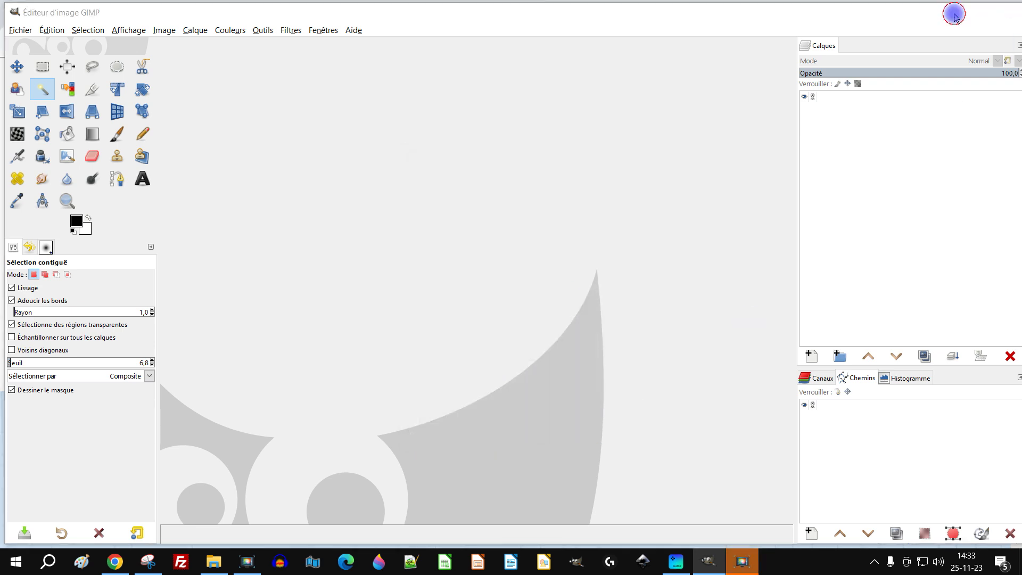
pyautogui.click(948, 11)
pyautogui.moveTo(369, 135); pyautogui.dragTo(663, 139)
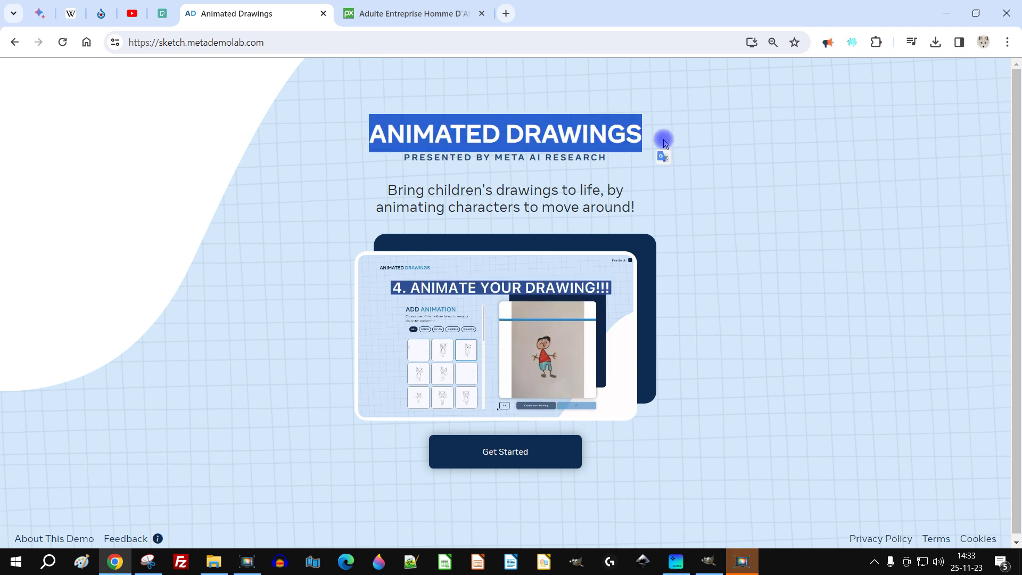
pyautogui.click(527, 134)
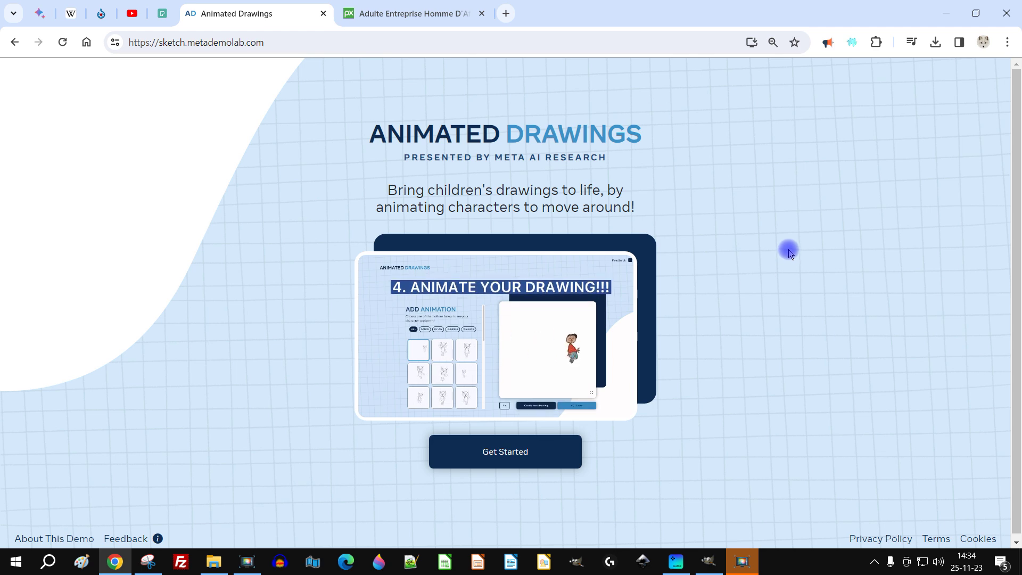
# - Open the Pixabay businessman illustration at 1920×1498 and copy the full-size image
pyautogui.click(427, 13)
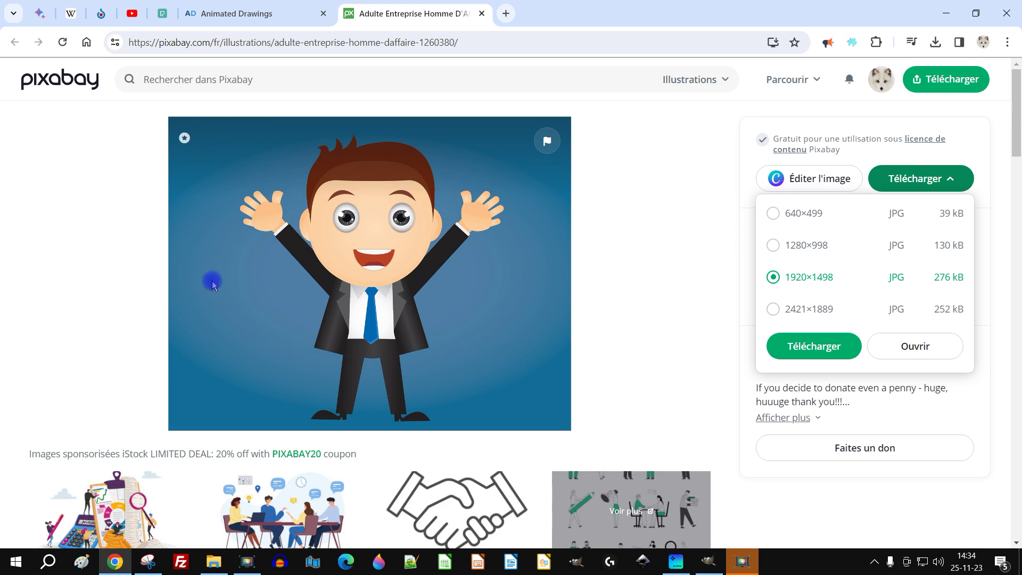
pyautogui.click(774, 310)
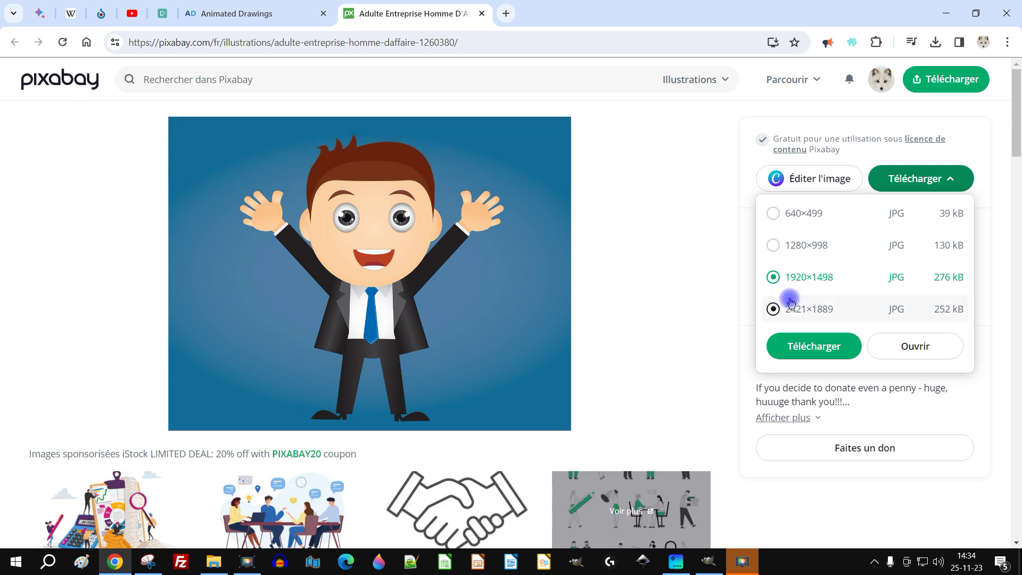
pyautogui.click(824, 220)
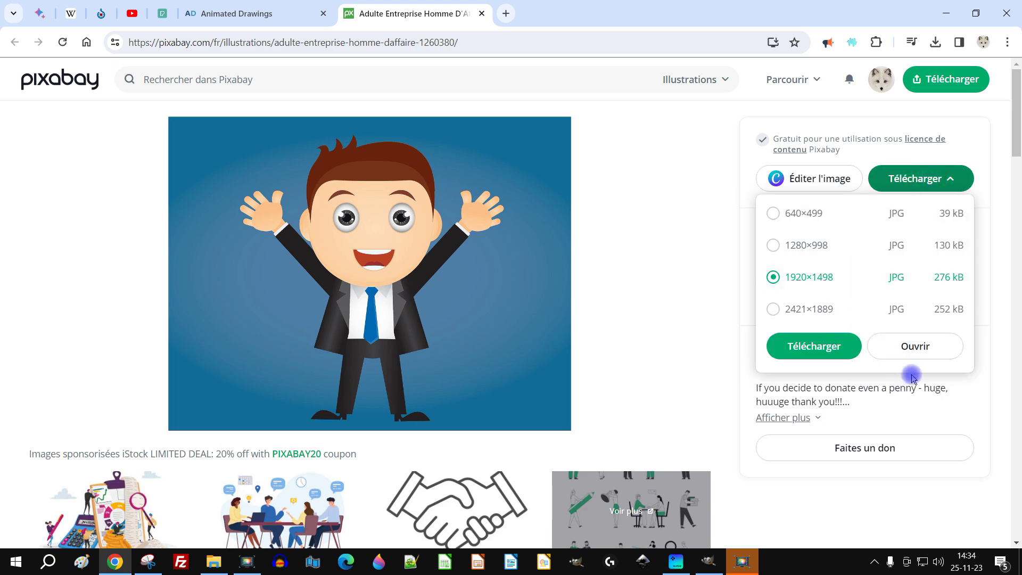
pyautogui.click(932, 348)
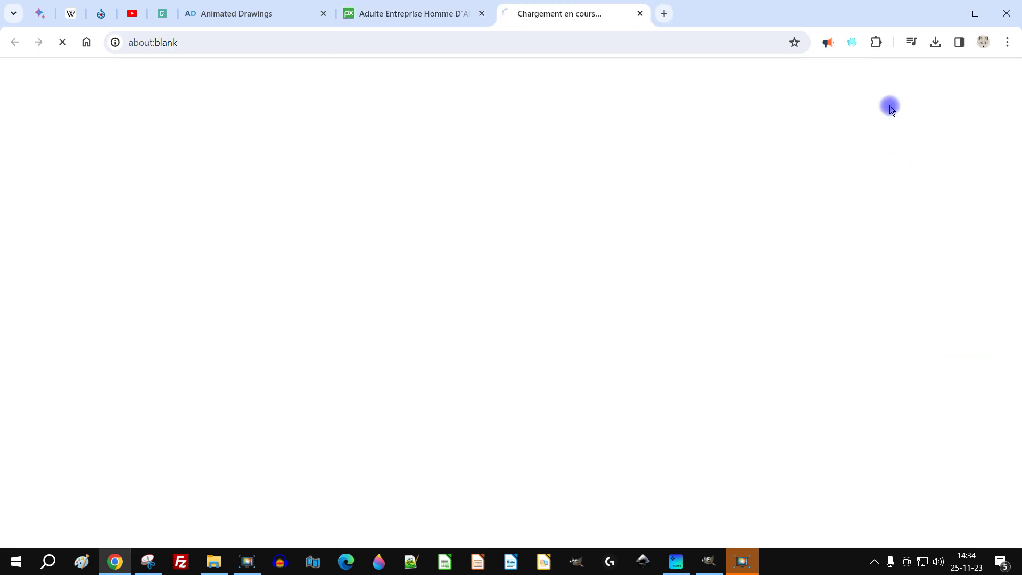
pyautogui.rightClick(333, 160)
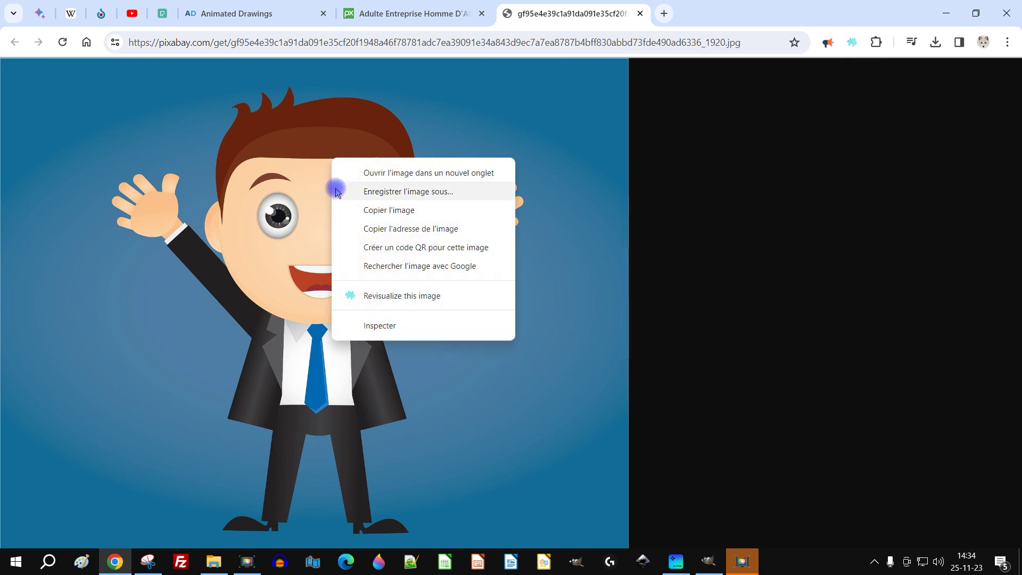
pyautogui.click(415, 213)
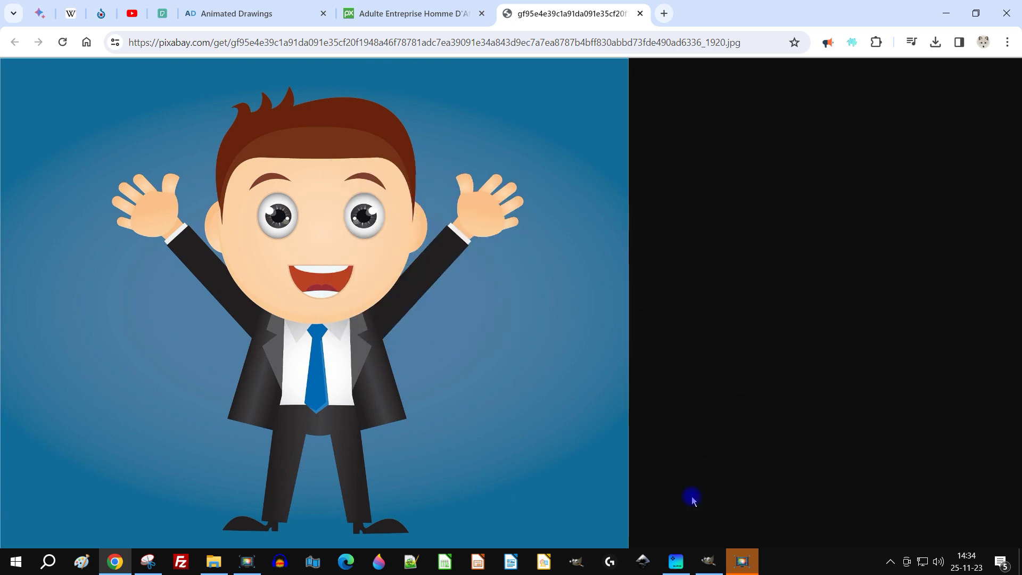
# - Switch to GIMP, paste the copied illustration as a new image, and rename its layer to "original"
pyautogui.click(708, 562)
pyautogui.click(52, 30)
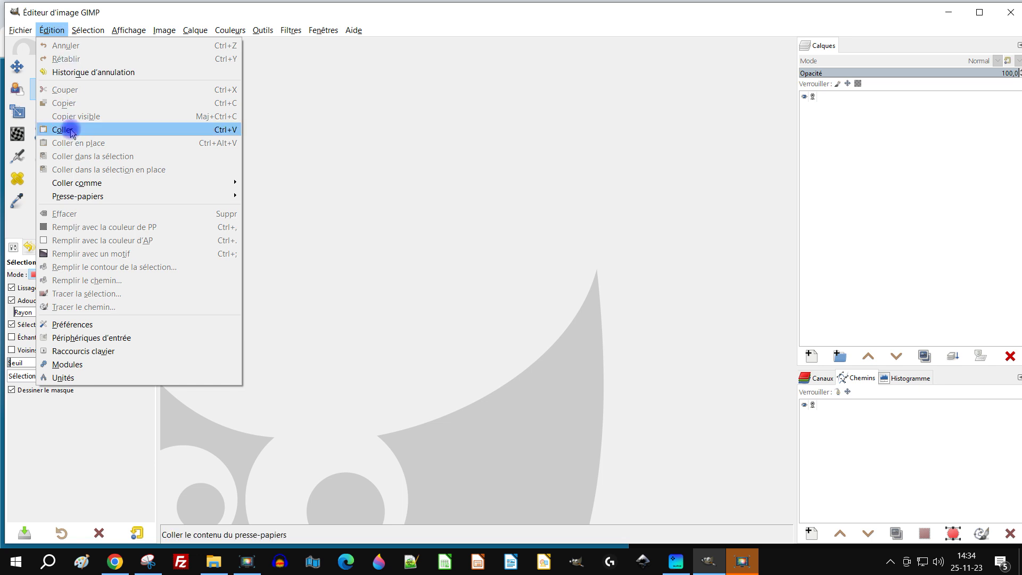
pyautogui.click(70, 130)
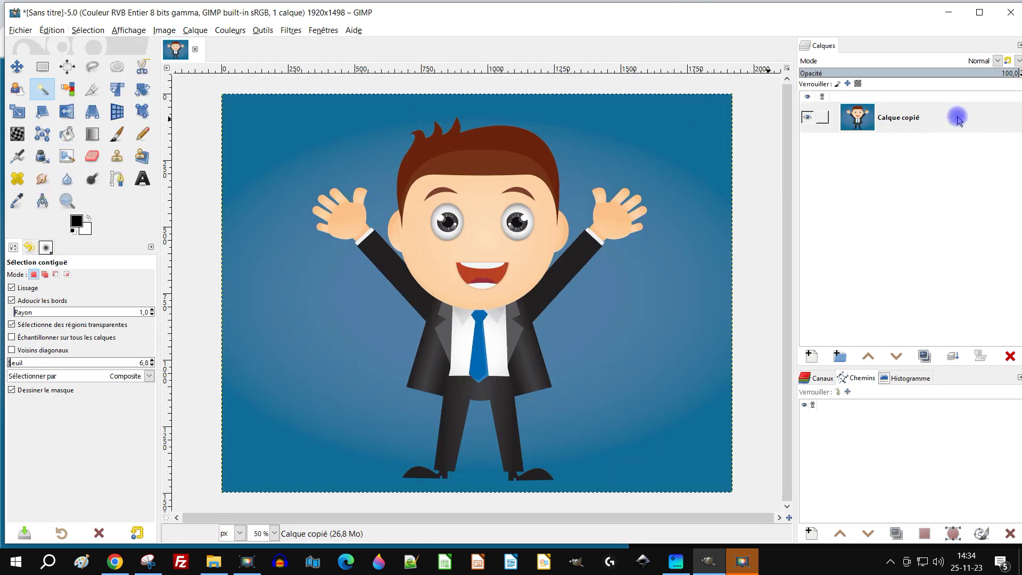
pyautogui.doubleClick(896, 116)
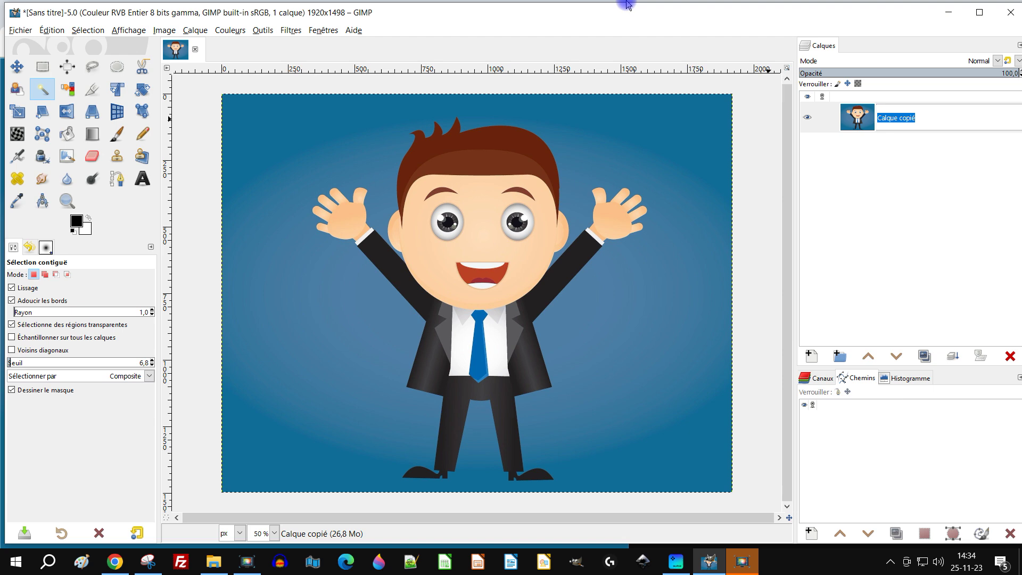
pyautogui.write('original')
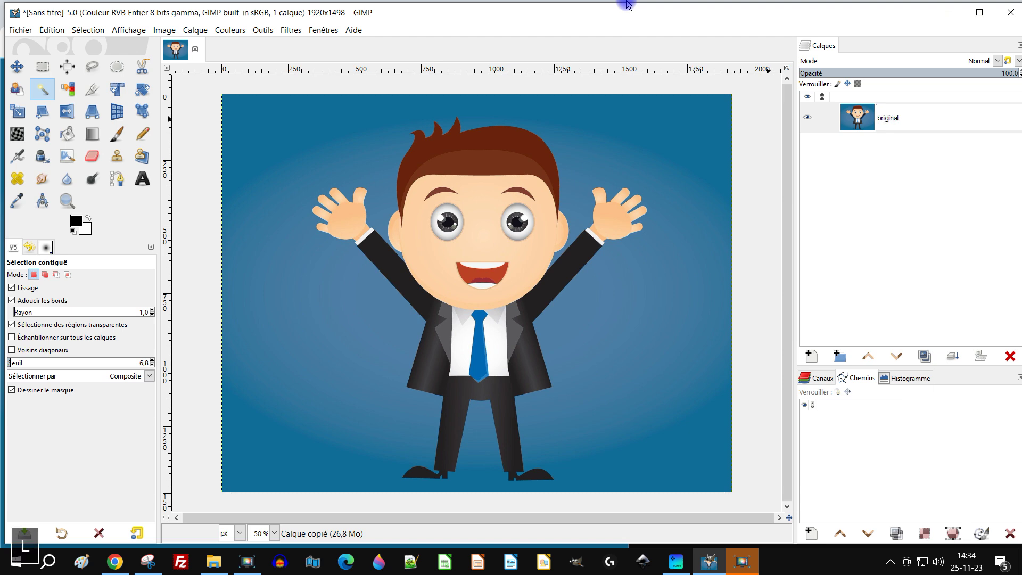
pyautogui.press('Return')
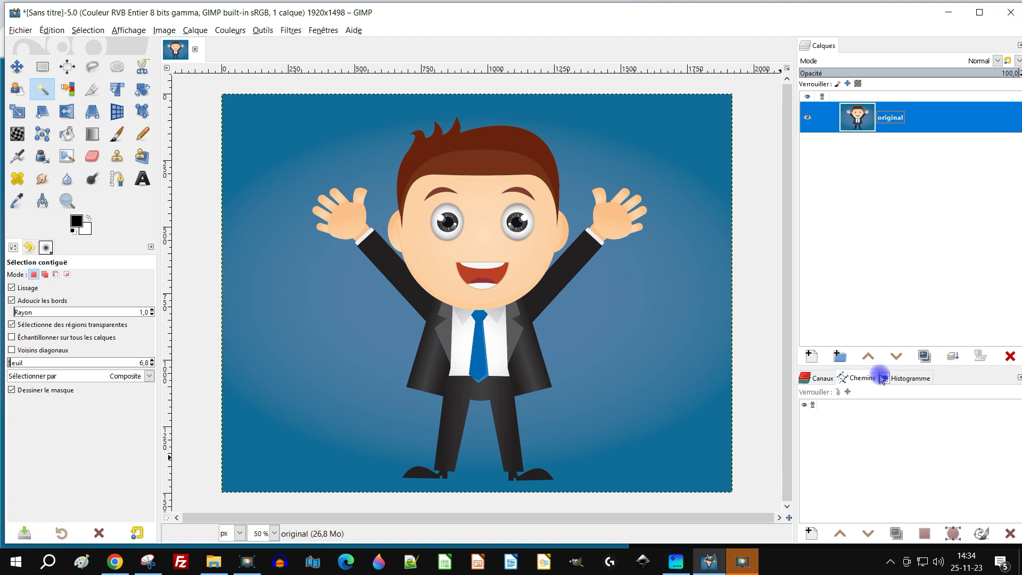
# - Duplicate the "original" layer and name the copy "modifié"
pyautogui.click(924, 356)
pyautogui.doubleClick(918, 118)
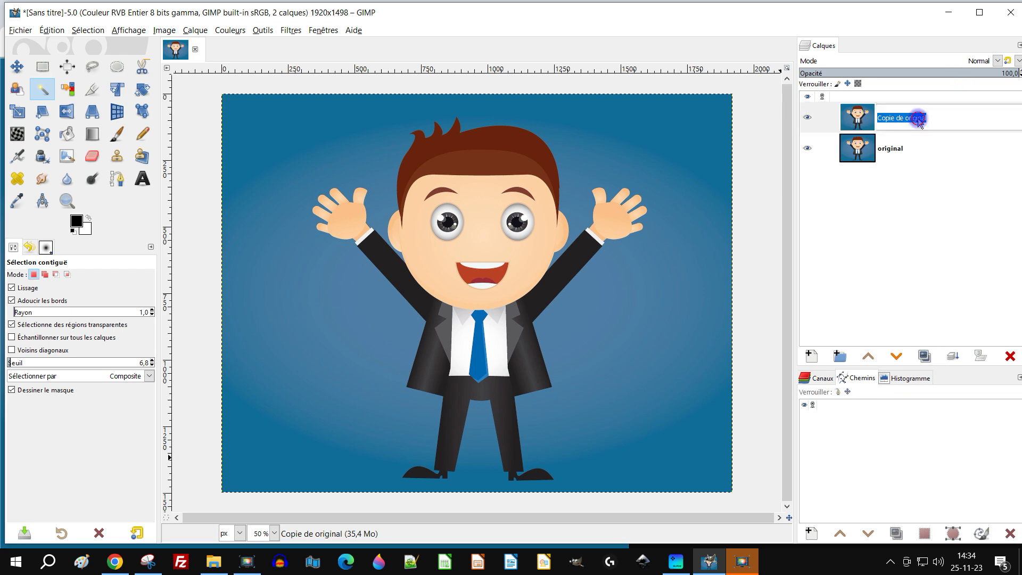
pyautogui.write('modifi')
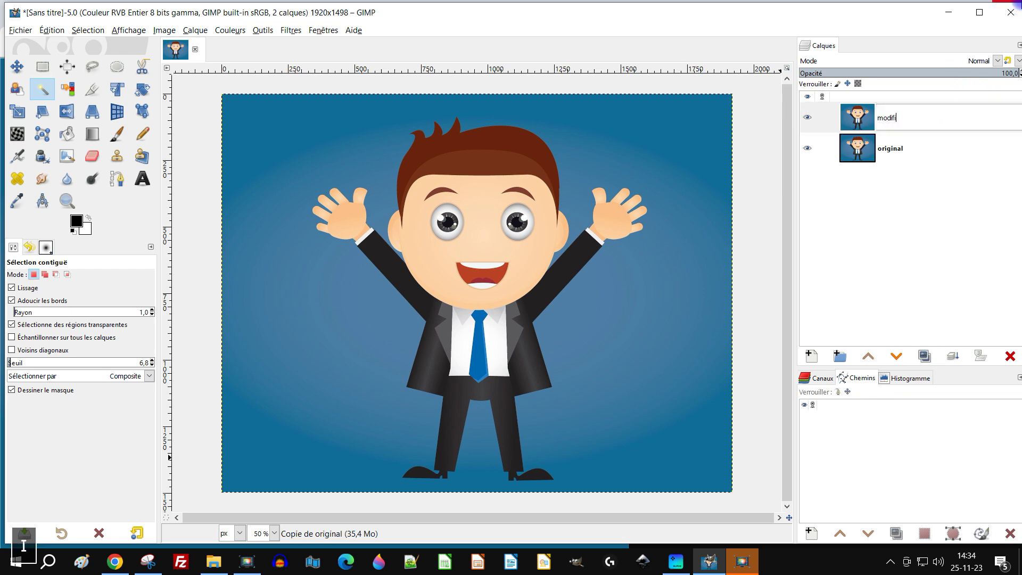
pyautogui.press('Return')
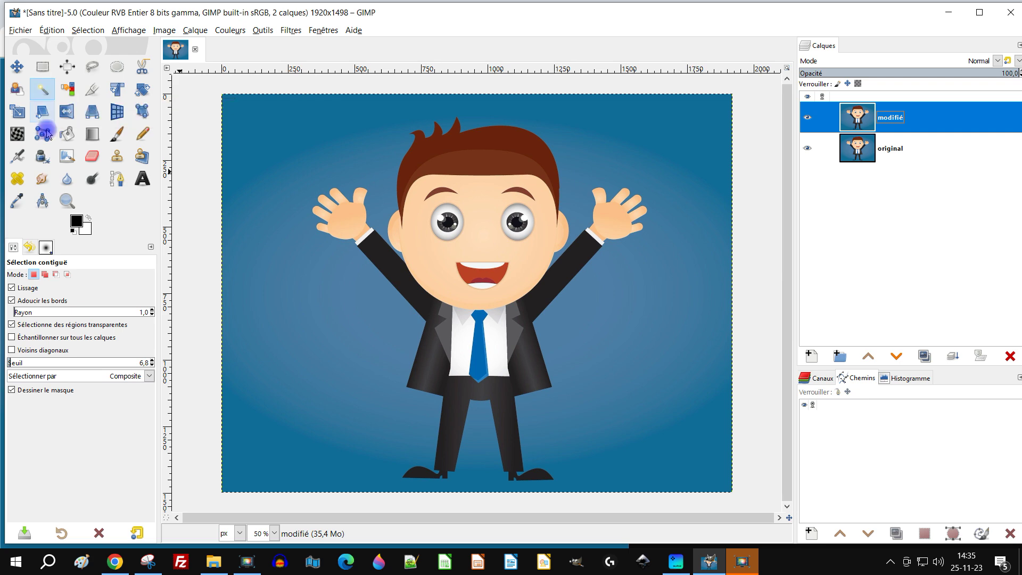
# - Select the blue background with Fuzzy Select in replace mode, using a feather radius of 2.0 and a threshold of about 57.8
pyautogui.click(14, 250)
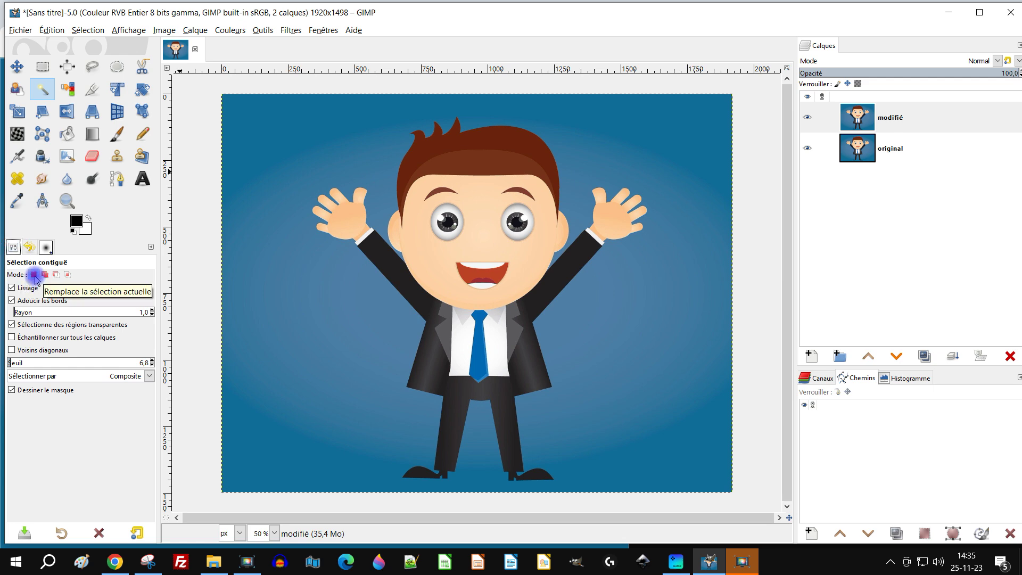
pyautogui.click(34, 274)
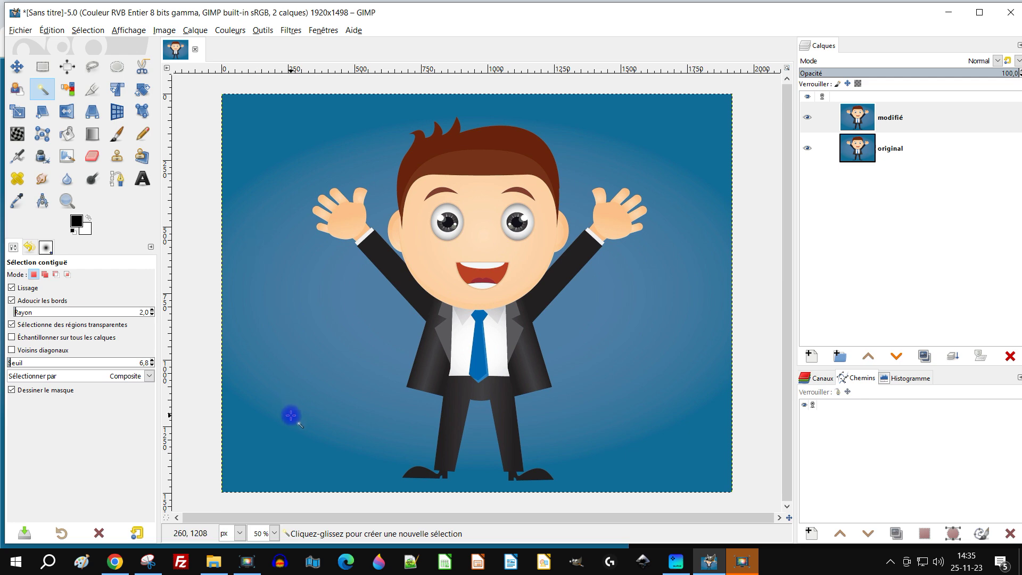
pyautogui.moveTo(290, 418); pyautogui.dragTo(292, 434)
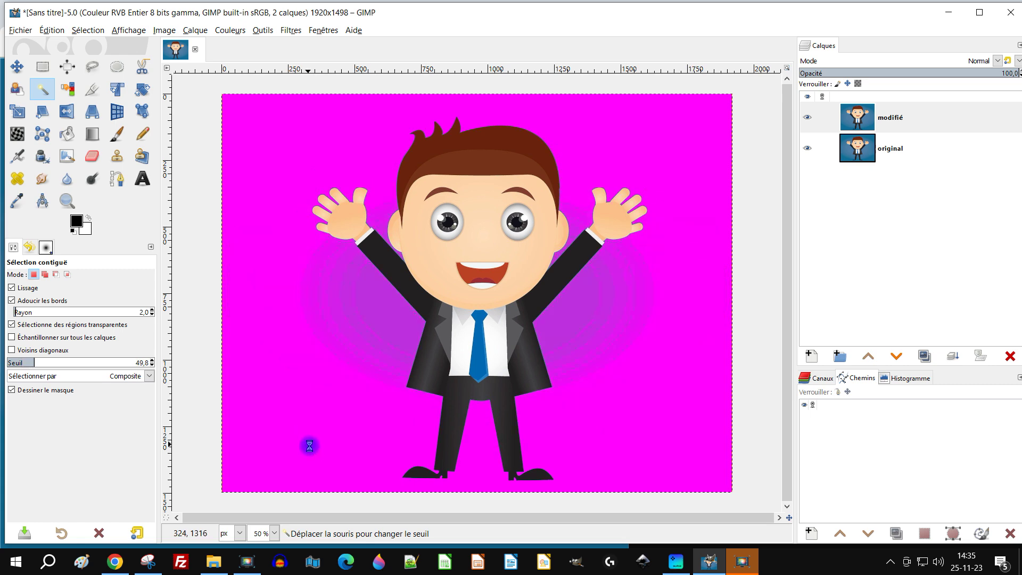
pyautogui.moveTo(312, 448); pyautogui.dragTo(313, 448)
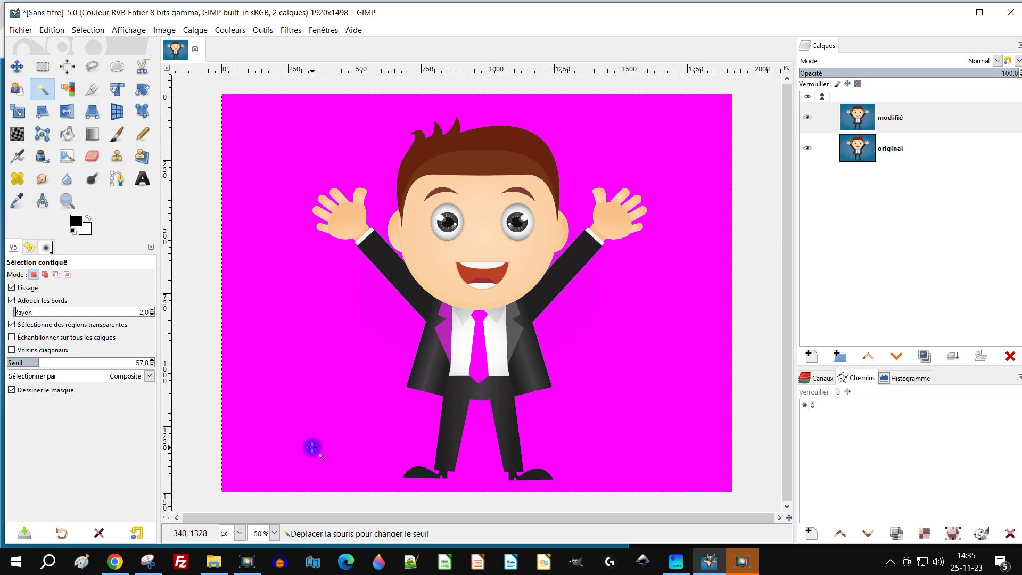
pyautogui.moveTo(312, 447); pyautogui.dragTo(311, 446)
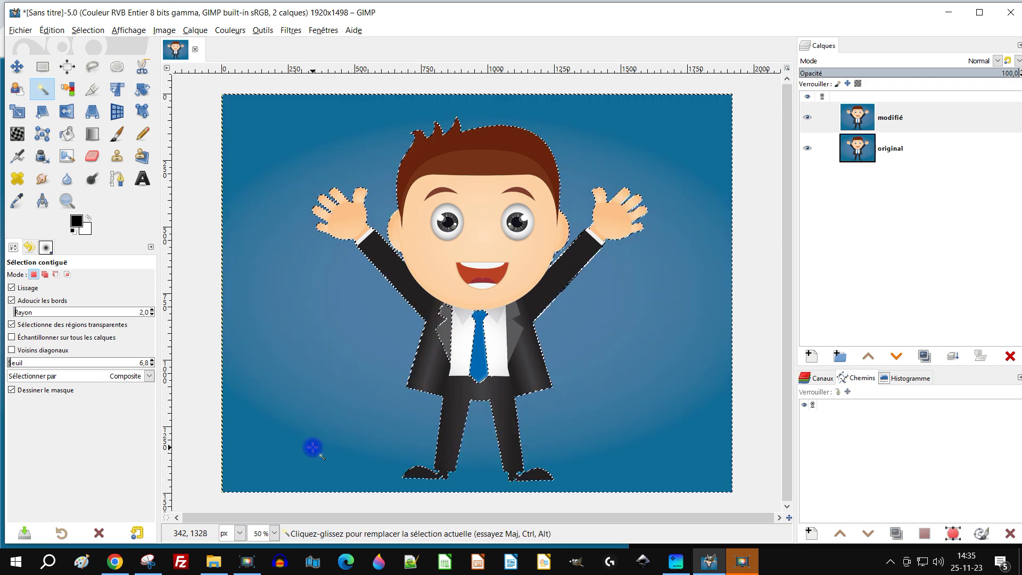
# - Examine the background selection around the character's jacket, tie and hair, both as an outline and as a quick mask
pyautogui.scroll(2, 544, 377)
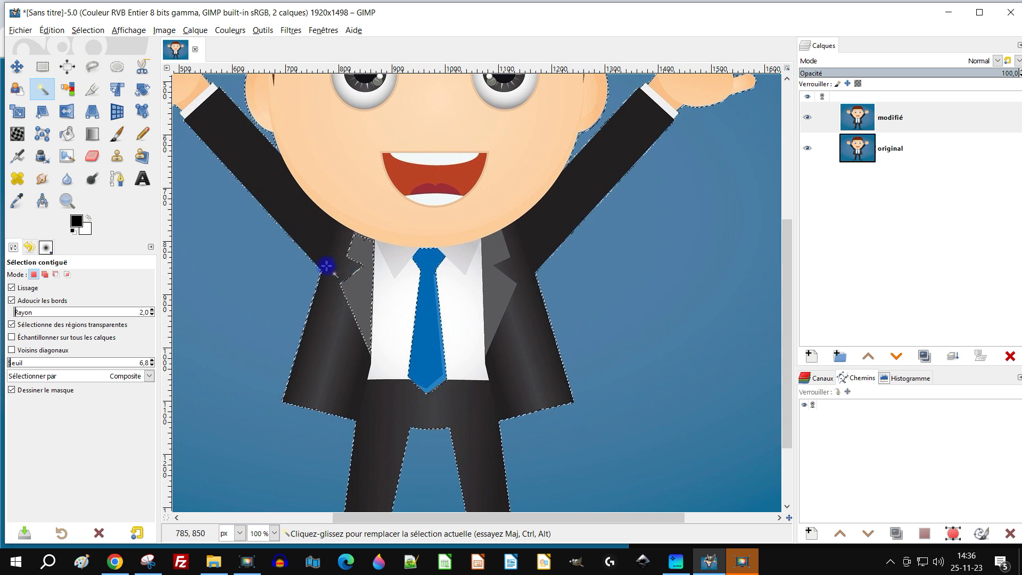
pyautogui.scroll(5, 543, 191)
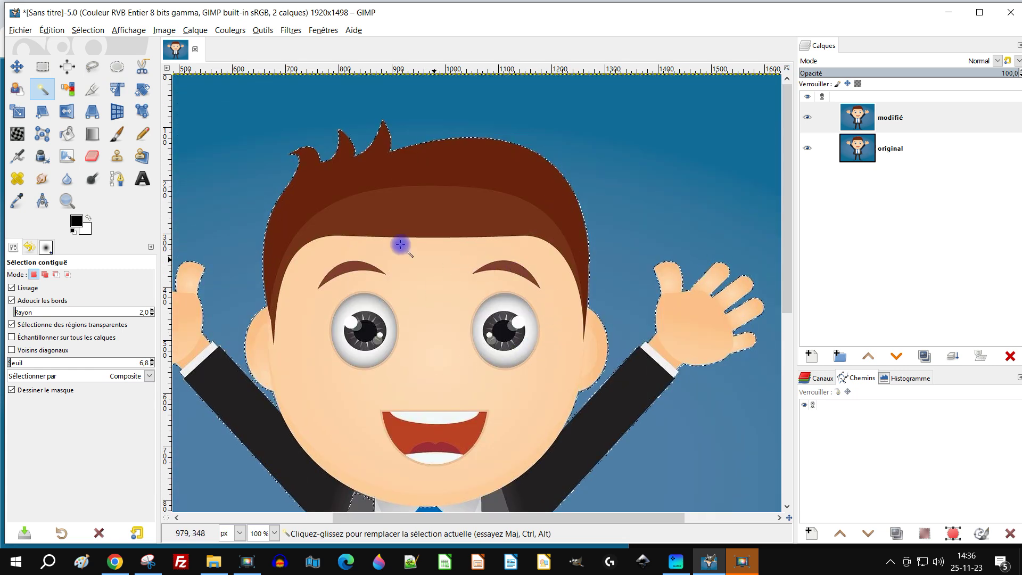
pyautogui.scroll(-2, 459, 243)
pyautogui.scroll(-2, 462, 245)
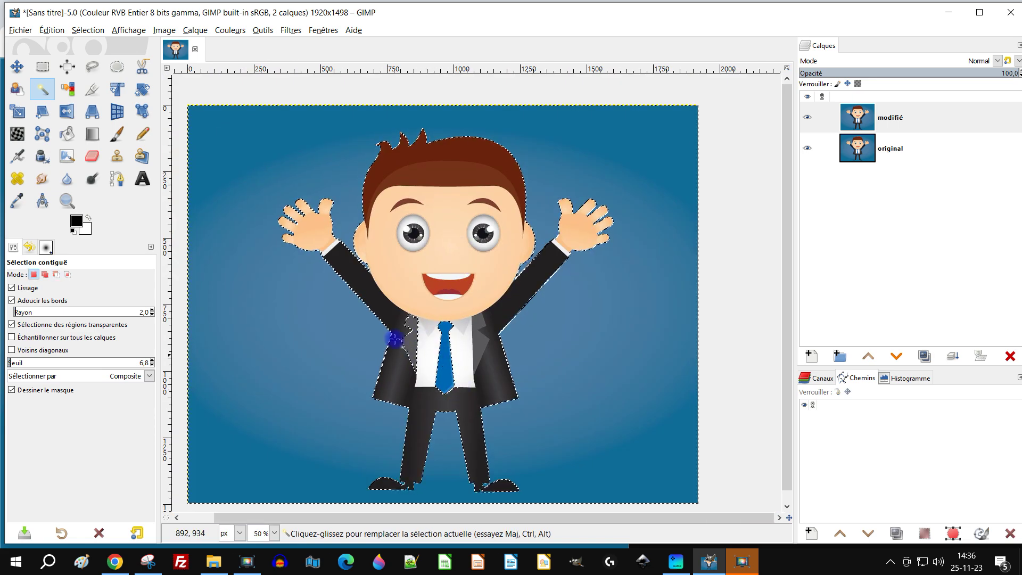
pyautogui.click(167, 519)
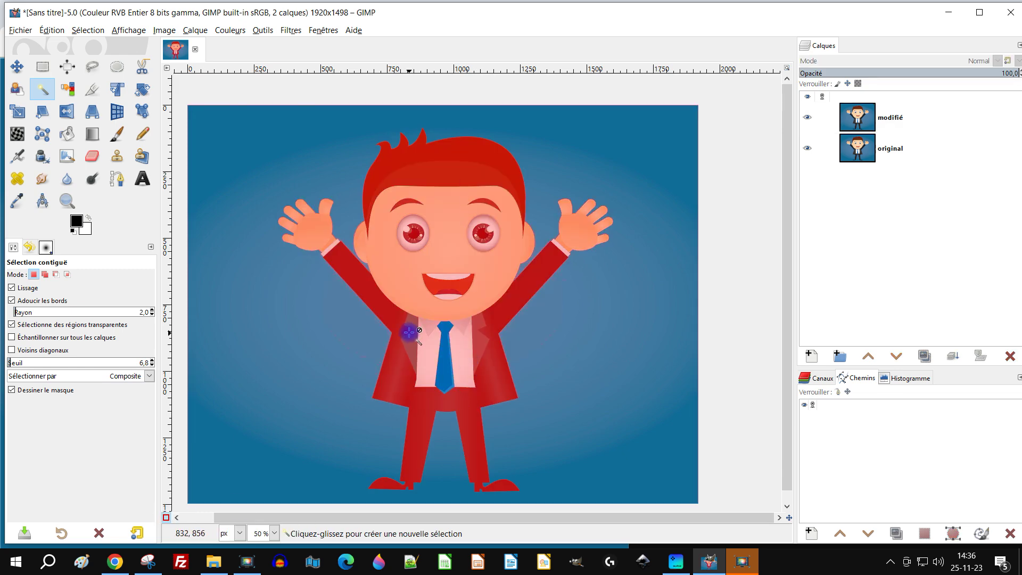
pyautogui.scroll(4, 408, 332)
pyautogui.scroll(-3, 407, 301)
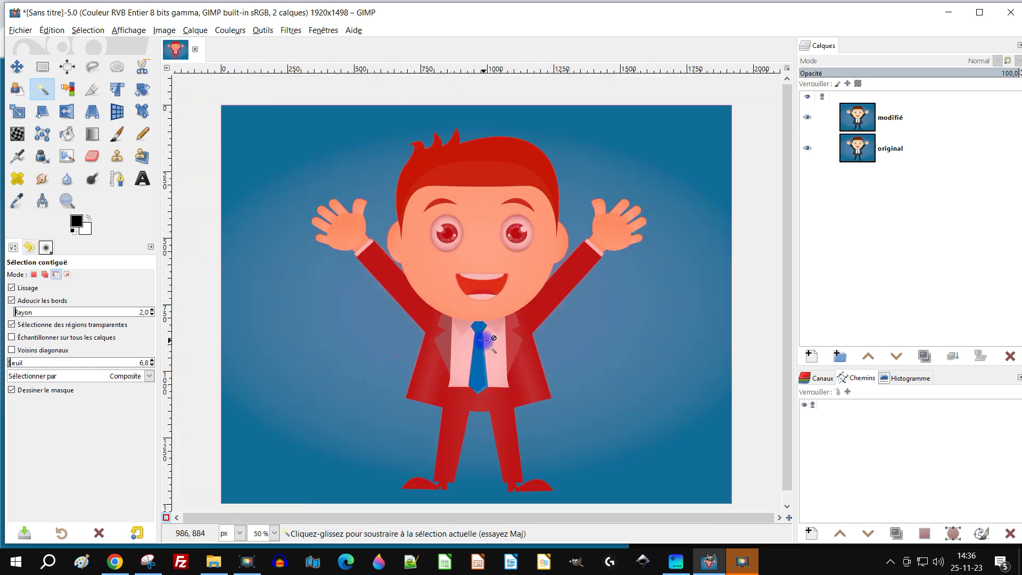
pyautogui.scroll(-1, 433, 342)
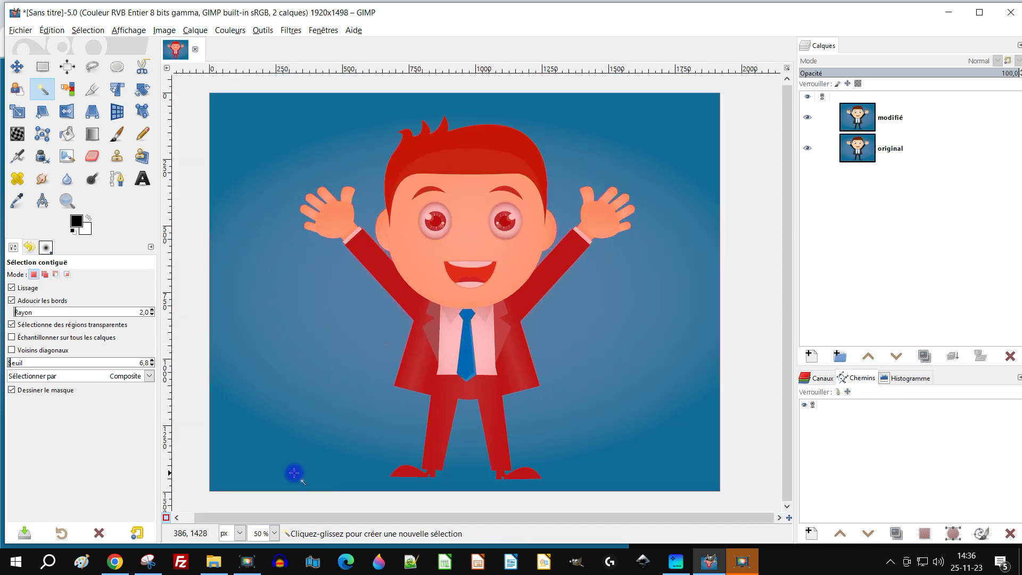
pyautogui.click(166, 517)
pyautogui.scroll(2, 481, 294)
pyautogui.scroll(-4, 532, 330)
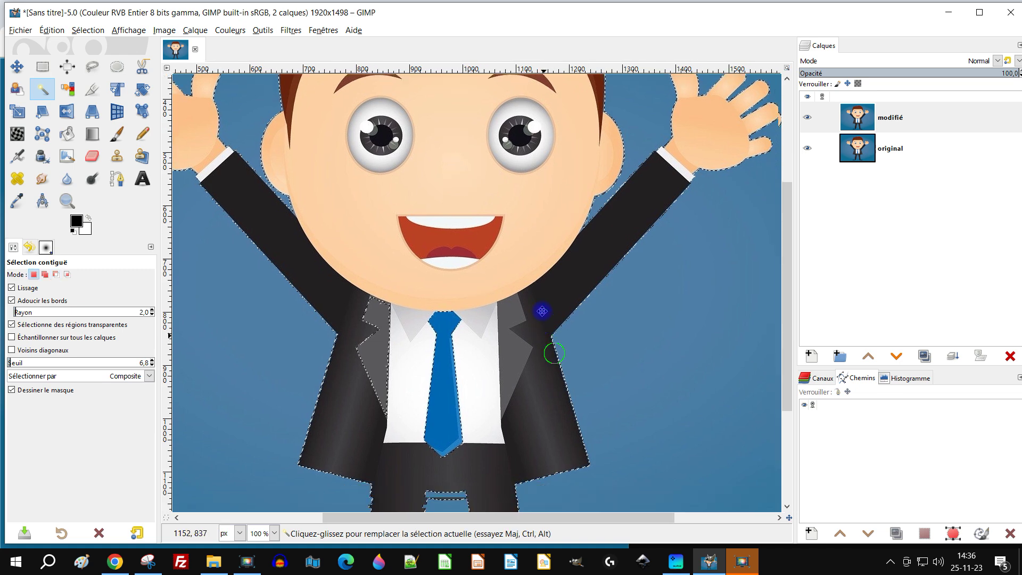
# - Enable the quick mask and paint the tie and the gaps in the jacket lapel black with the size 107 Hardness 025 brush
pyautogui.click(166, 517)
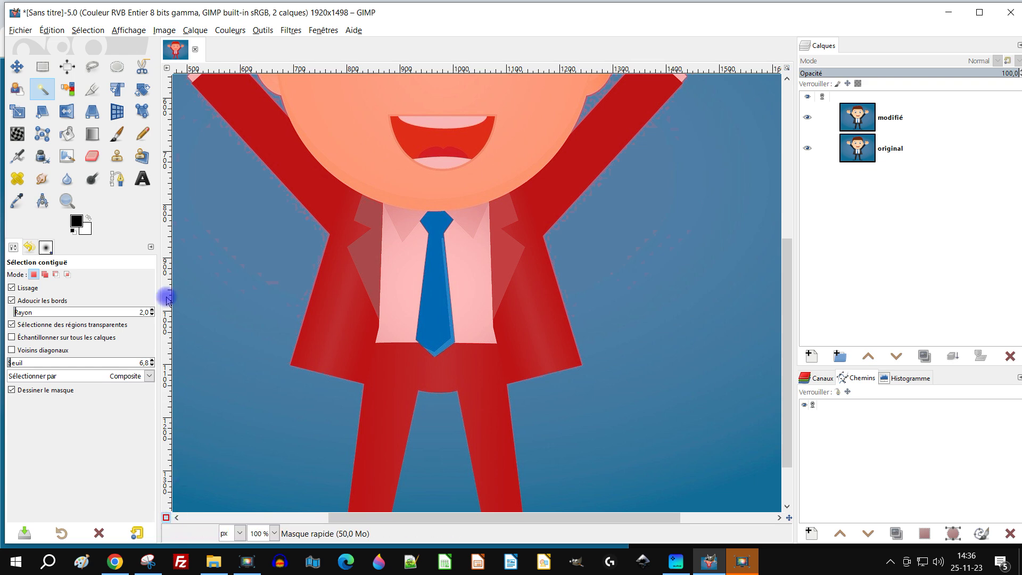
pyautogui.click(118, 135)
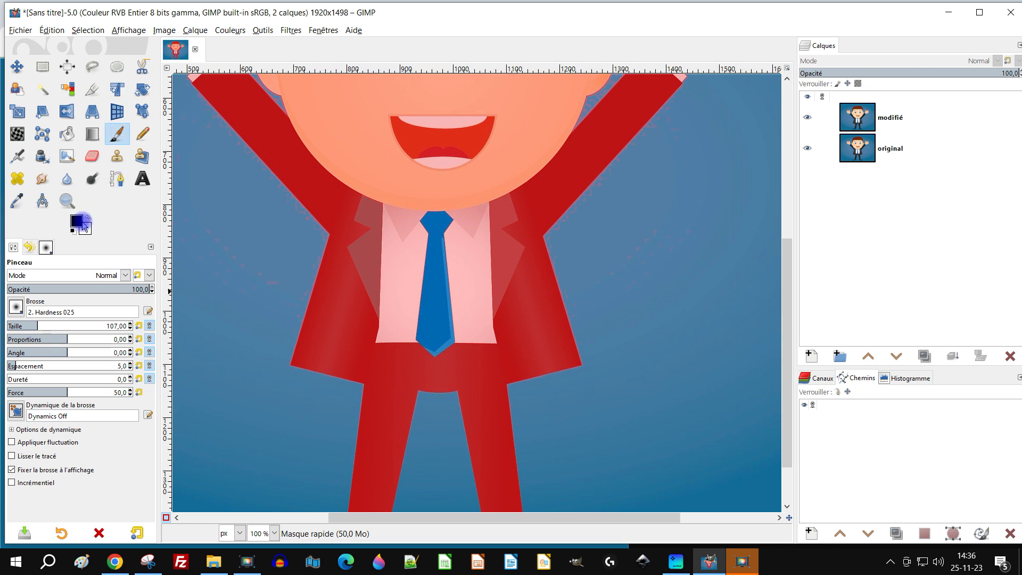
pyautogui.moveTo(450, 226)
pyautogui.mouseDown()
pyautogui.moveTo(456, 244)
pyautogui.moveTo(444, 225)
pyautogui.mouseUp()
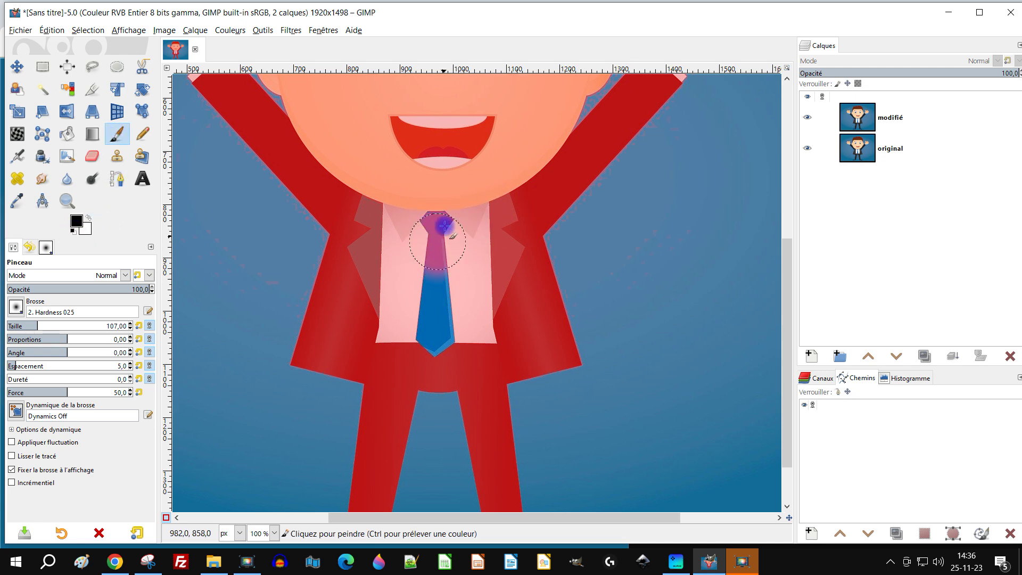
pyautogui.click(75, 230)
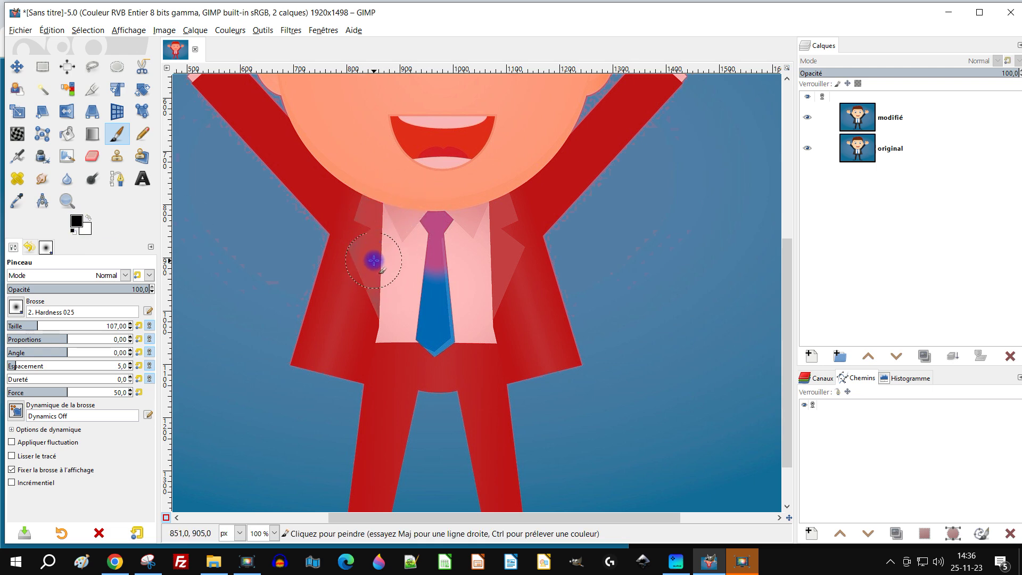
pyautogui.moveTo(365, 293)
pyautogui.mouseDown()
pyautogui.moveTo(445, 293)
pyautogui.moveTo(435, 325)
pyautogui.moveTo(467, 347)
pyautogui.mouseUp()
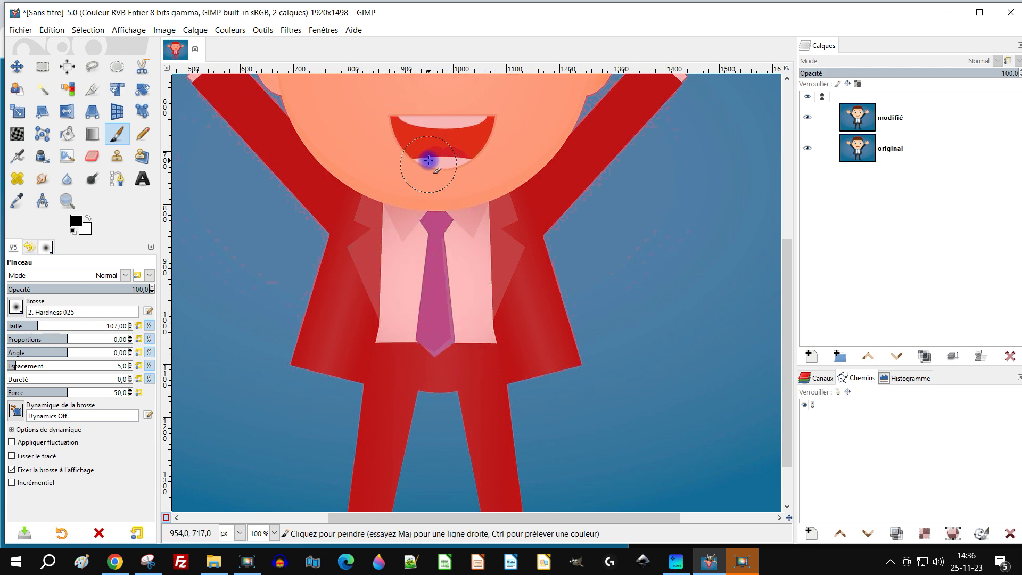
# - Examine the quick mask along the edges of the character's raised right arm and jacket
pyautogui.scroll(2, 440, 203)
pyautogui.scroll(4, 378, 266)
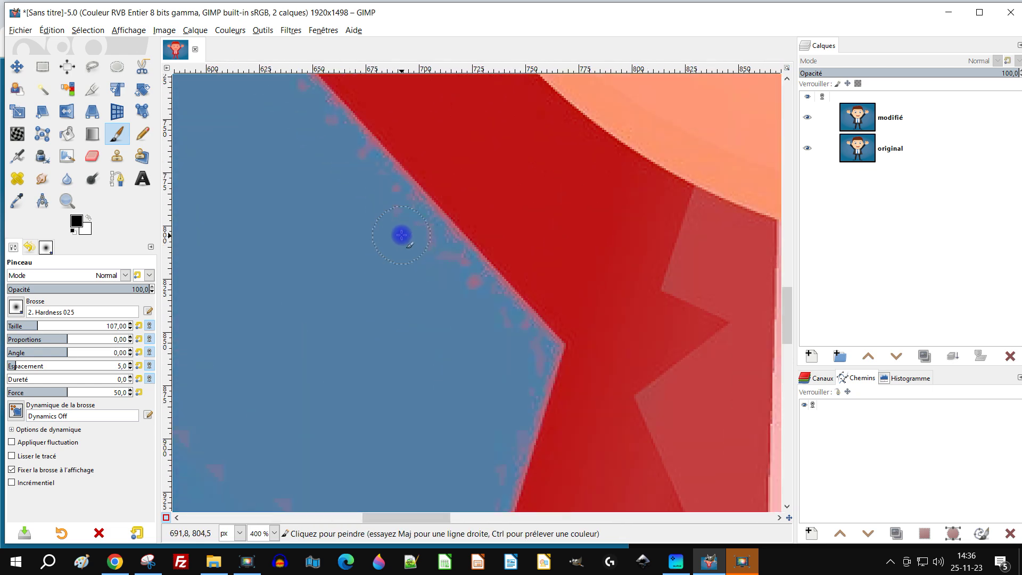
pyautogui.scroll(-5, 521, 366)
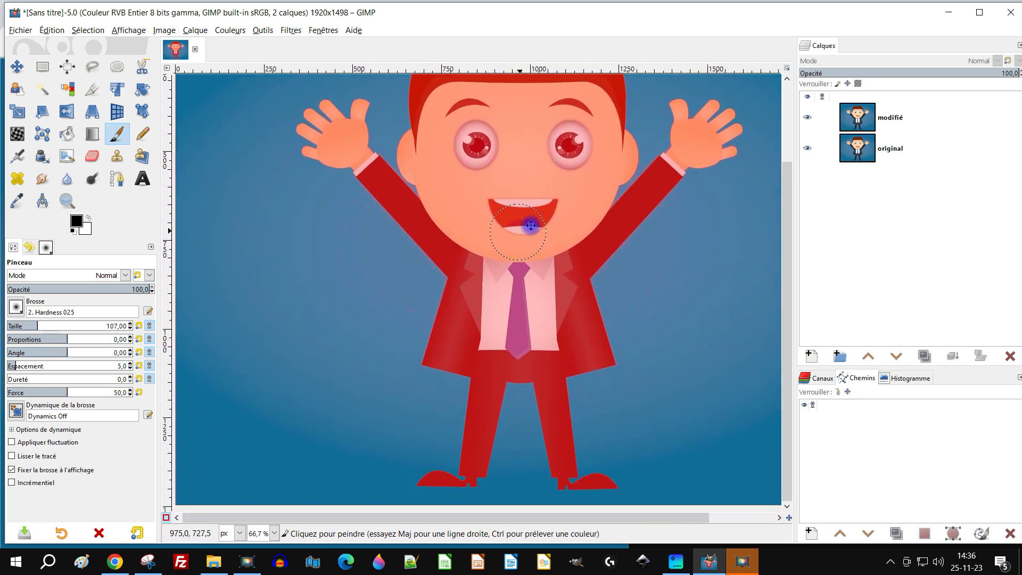
pyautogui.scroll(2, 489, 225)
pyautogui.scroll(1, 479, 250)
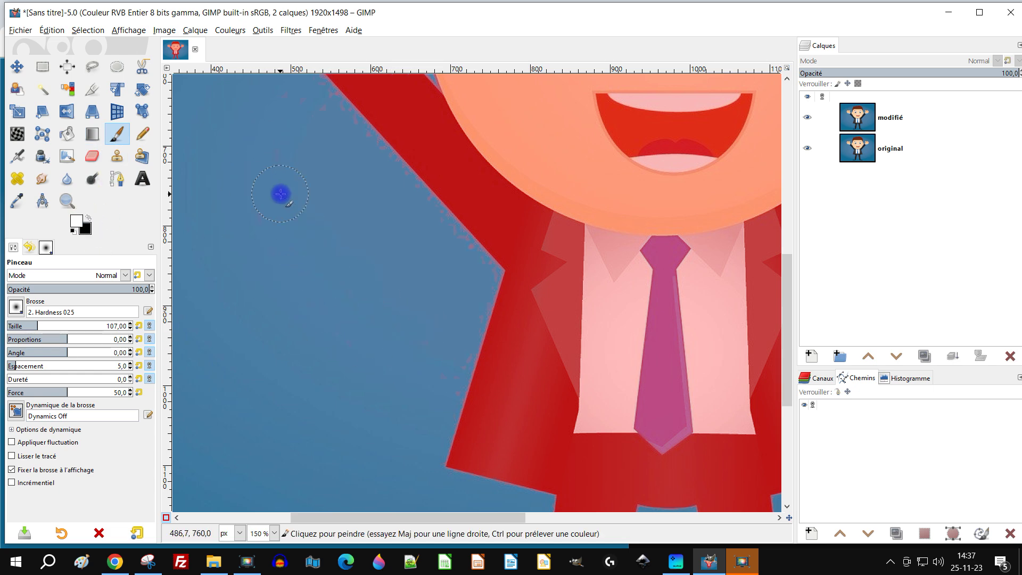
pyautogui.scroll(2, 513, 378)
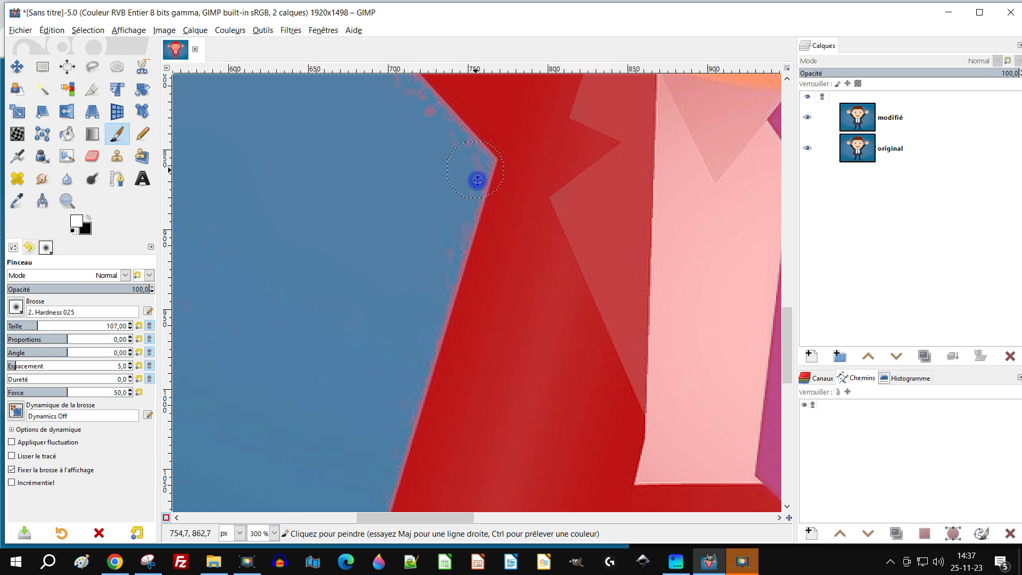
pyautogui.scroll(3, 479, 250)
pyautogui.hscroll(-2, 479, 251)
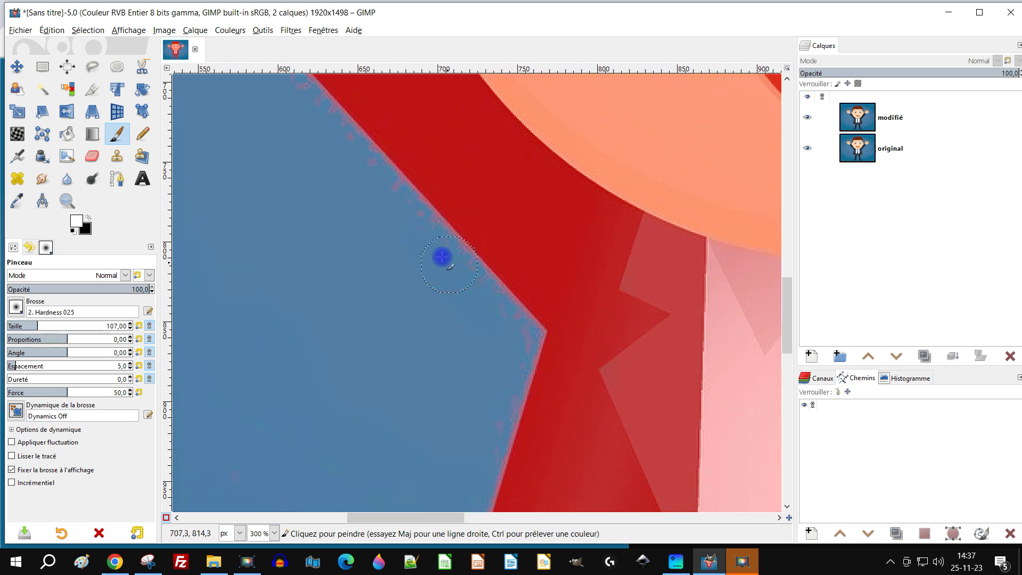
pyautogui.scroll(-5, 366, 262)
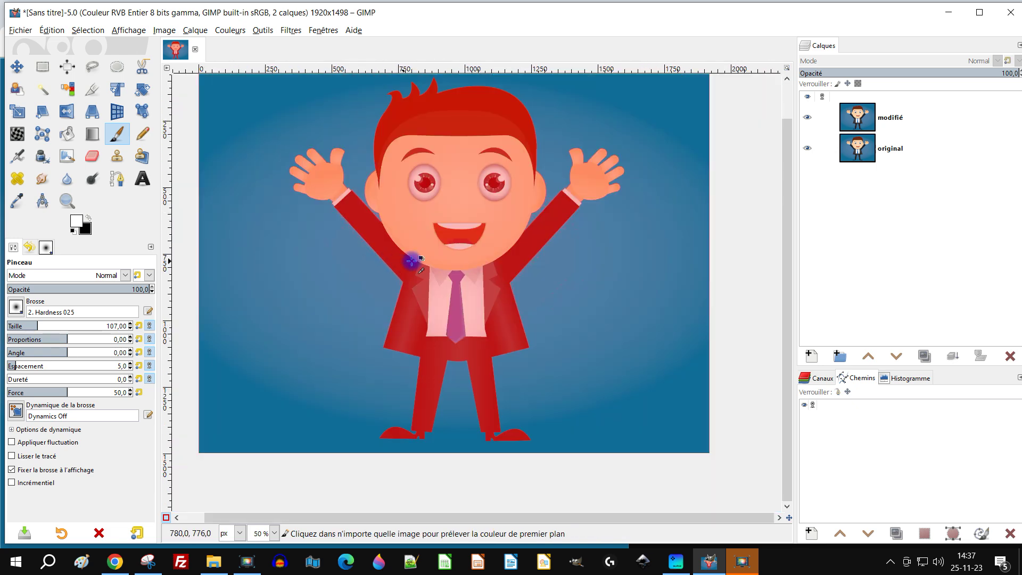
pyautogui.scroll(1, 543, 247)
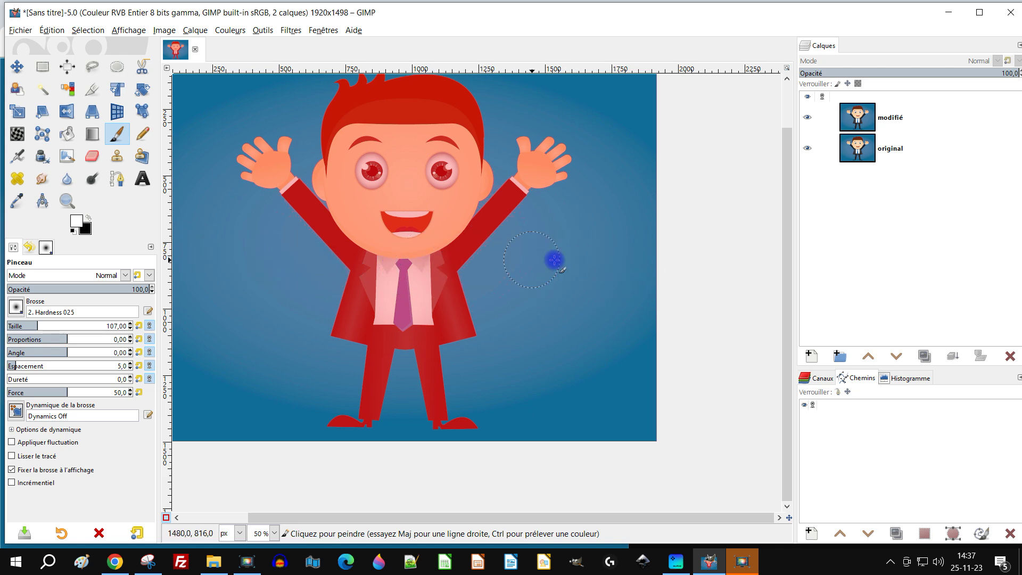
# - Turn off the quick mask and fill the selected background of the "modifié" layer with white
pyautogui.click(167, 518)
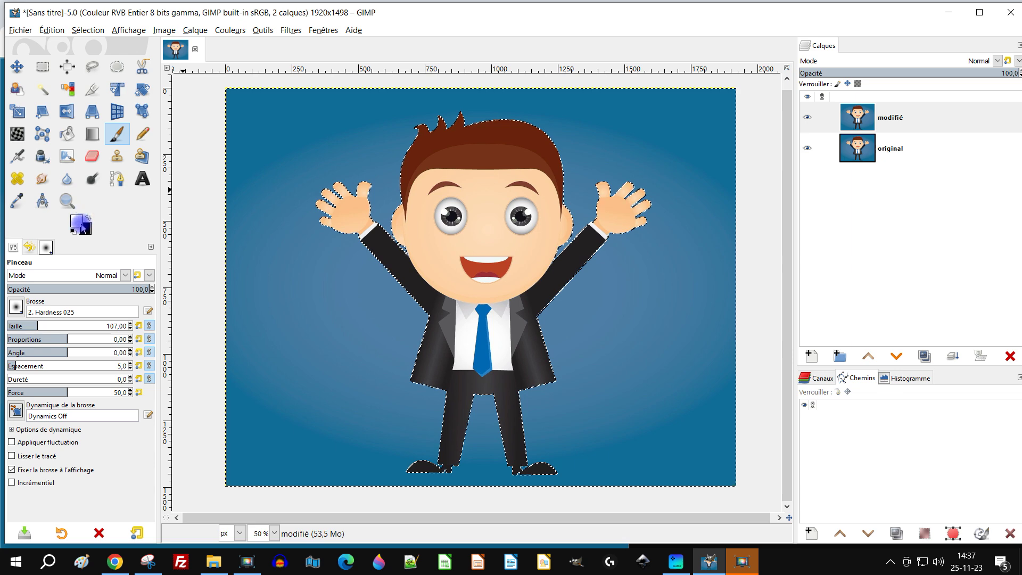
pyautogui.moveTo(82, 226); pyautogui.dragTo(317, 261)
pyautogui.keyDown('ctrl'); pyautogui.scroll(4, 615, 216); pyautogui.keyUp('ctrl')
pyautogui.keyDown('ctrl'); pyautogui.scroll(4, 613, 215); pyautogui.keyUp('ctrl')
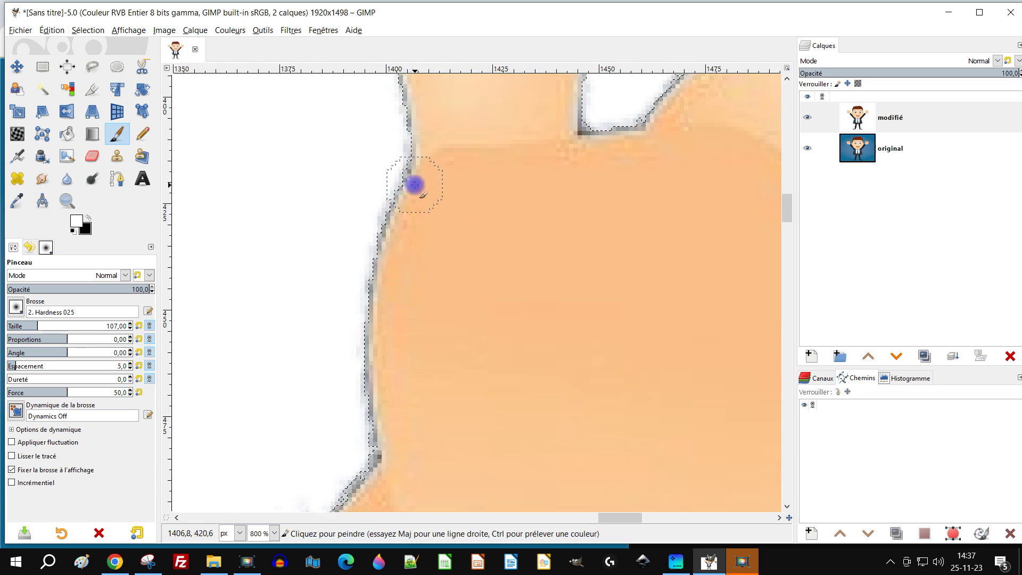
# - Clear the selection around the character
pyautogui.keyDown('ctrl'); pyautogui.scroll(-7, 415, 185); pyautogui.keyUp('ctrl')
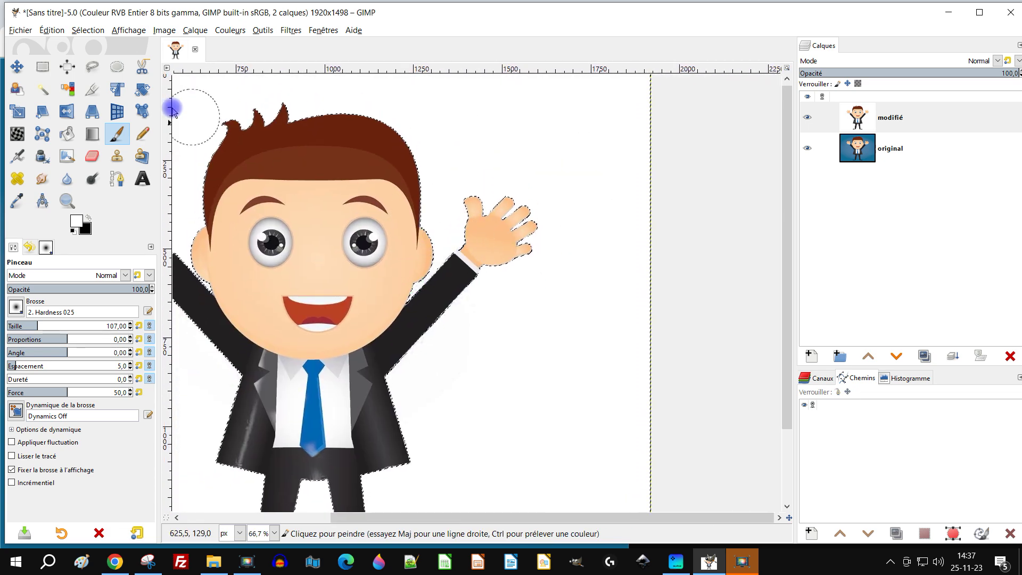
pyautogui.click(85, 30)
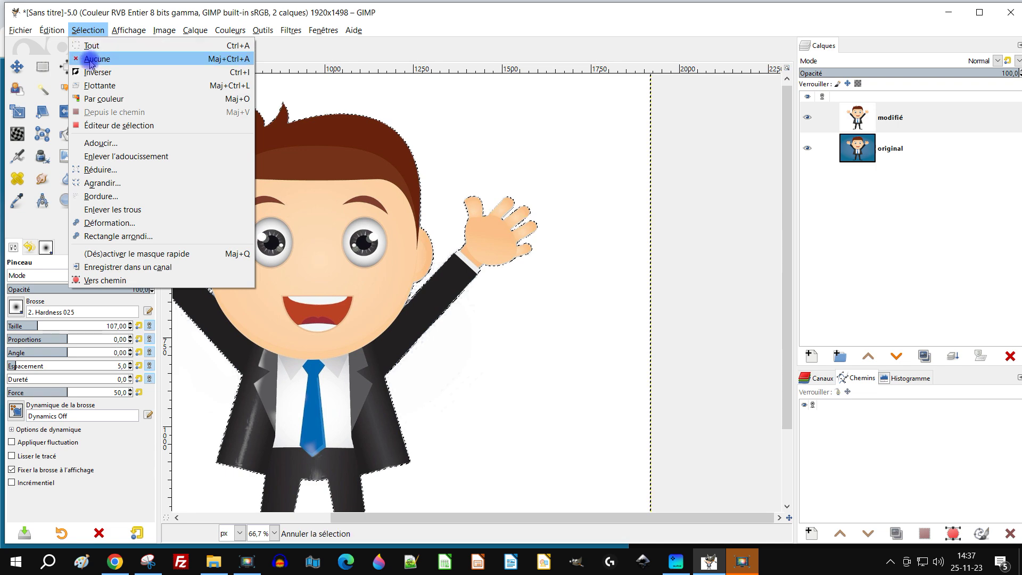
pyautogui.click(91, 59)
# - Examine the character's edges against the white background, especially around the arms, jacket lapels and tie
pyautogui.keyDown('ctrl'); pyautogui.scroll(1, 276, 314); pyautogui.keyUp('ctrl')
pyautogui.hscroll(-5, 538, 303)
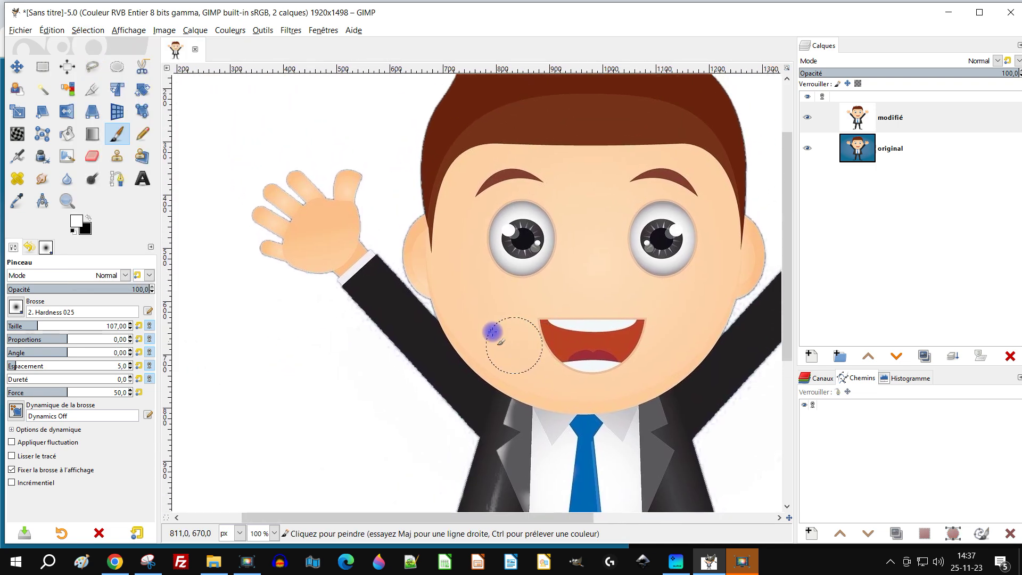
pyautogui.keyDown('ctrl'); pyautogui.scroll(-1, 533, 346); pyautogui.keyUp('ctrl')
pyautogui.keyDown('ctrl'); pyautogui.scroll(1, 440, 341); pyautogui.keyUp('ctrl')
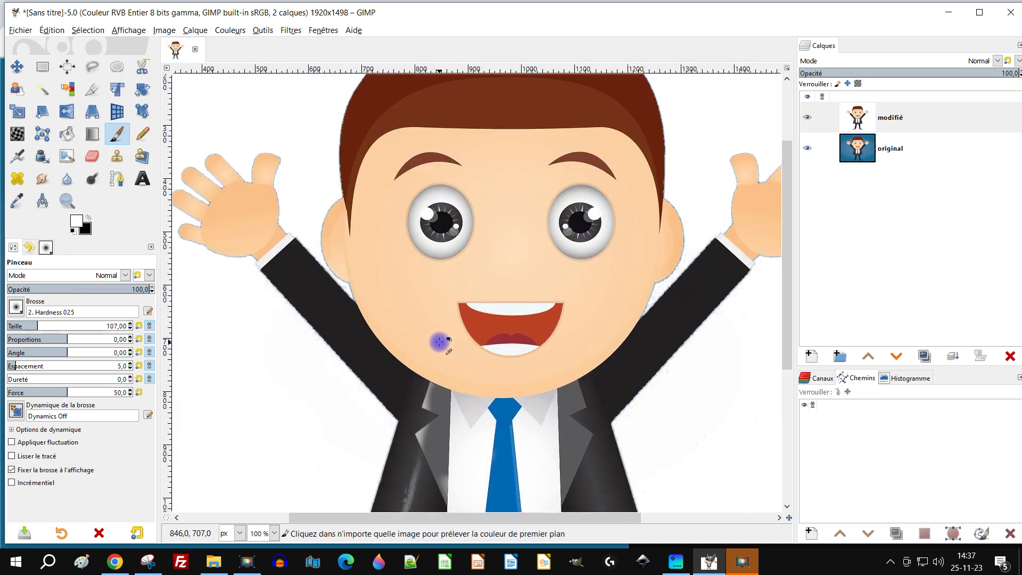
pyautogui.keyDown('ctrl'); pyautogui.scroll(-1, 372, 367); pyautogui.keyUp('ctrl')
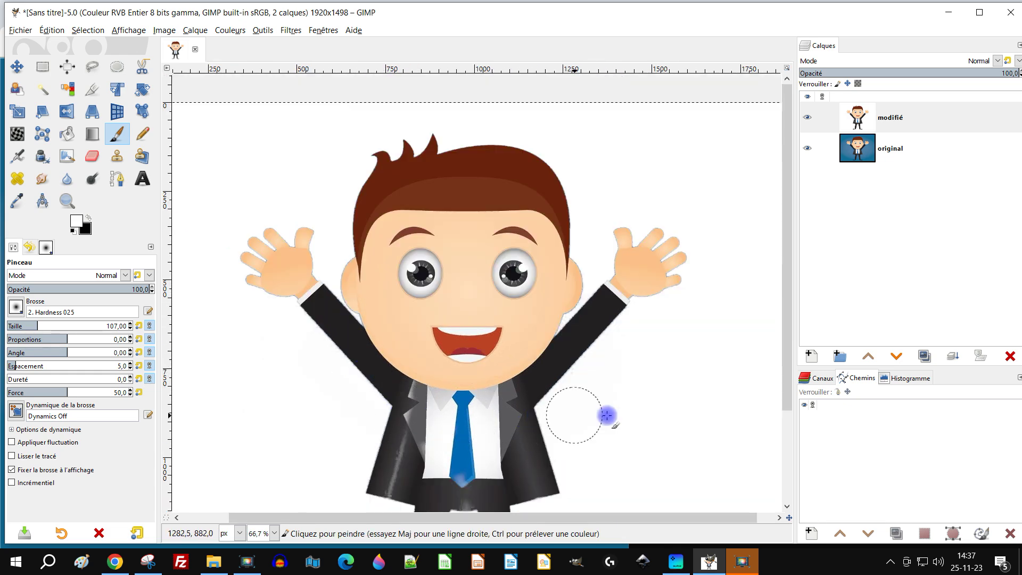
pyautogui.keyDown('ctrl'); pyautogui.scroll(1, 420, 407); pyautogui.keyUp('ctrl')
pyautogui.keyDown('ctrl'); pyautogui.scroll(1, 420, 407); pyautogui.keyUp('ctrl')
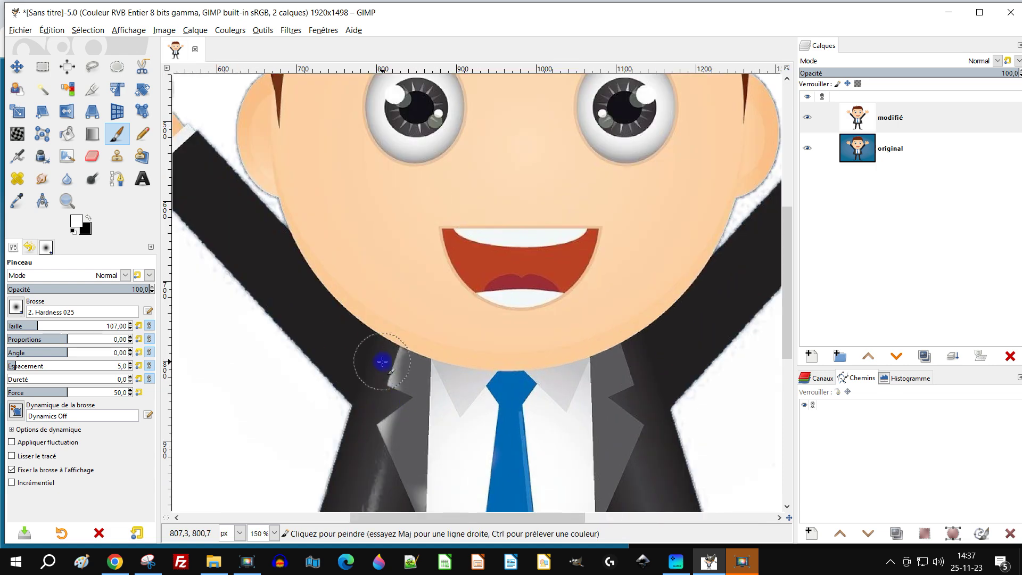
pyautogui.hscroll(-2, 479, 348)
pyautogui.keyDown('ctrl'); pyautogui.scroll(-1, 504, 291); pyautogui.keyUp('ctrl')
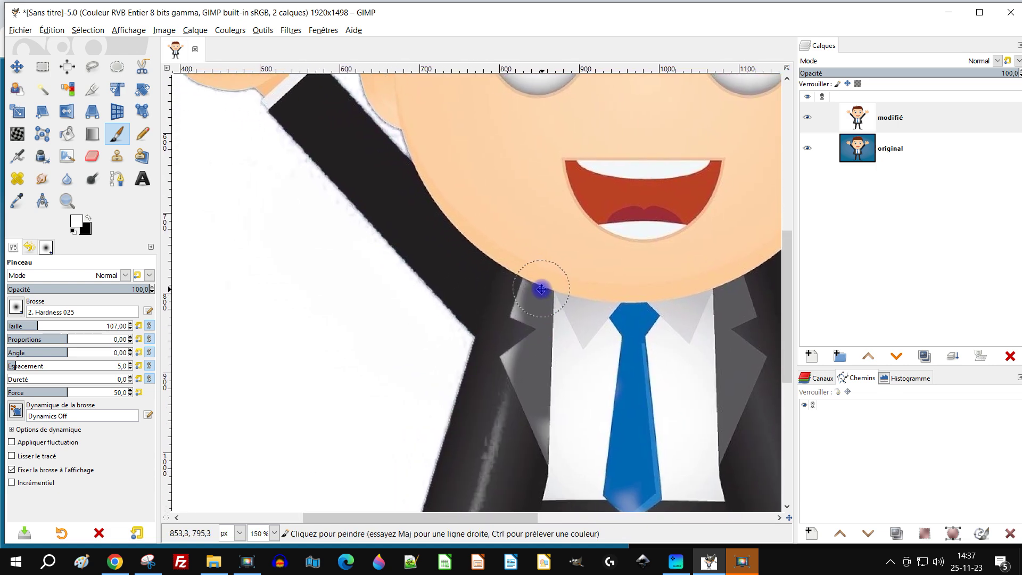
pyautogui.keyDown('ctrl'); pyautogui.scroll(-1, 520, 301); pyautogui.keyUp('ctrl')
pyautogui.hscroll(1, 506, 290)
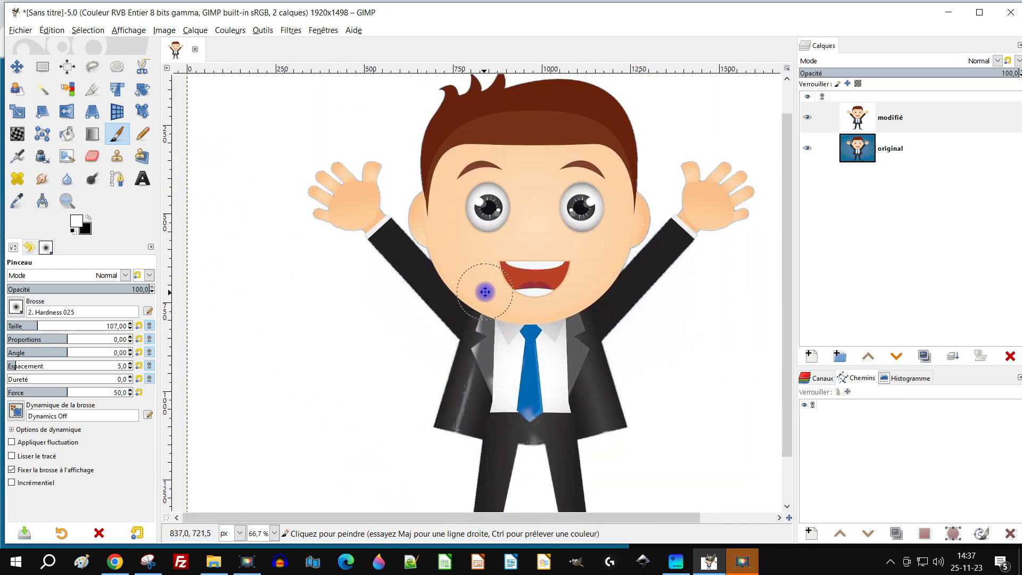
pyautogui.click(95, 68)
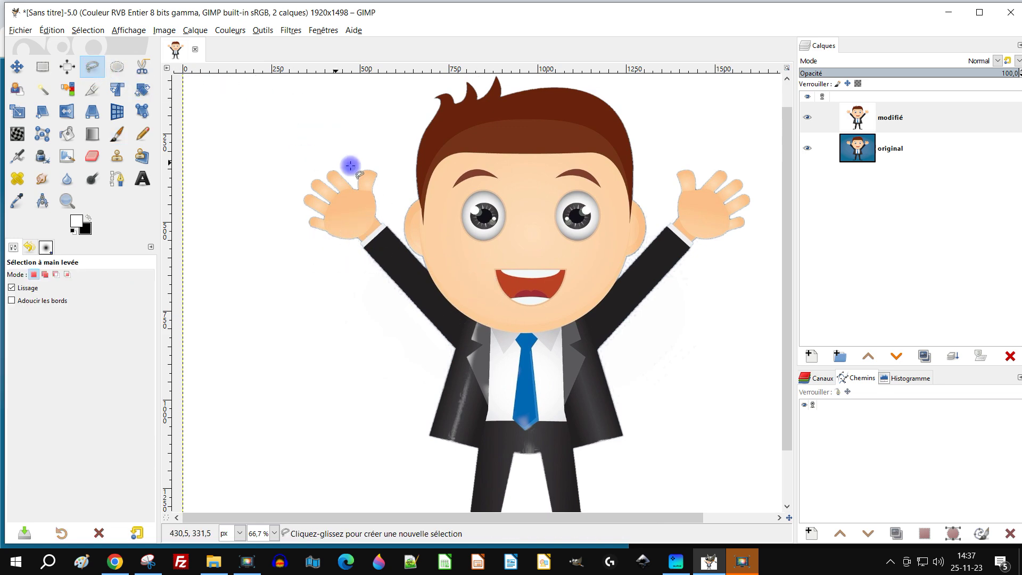
pyautogui.keyDown('ctrl'); pyautogui.scroll(3, 394, 258); pyautogui.keyUp('ctrl')
pyautogui.hscroll(3, 550, 306)
pyautogui.scroll(-1, 449, 277)
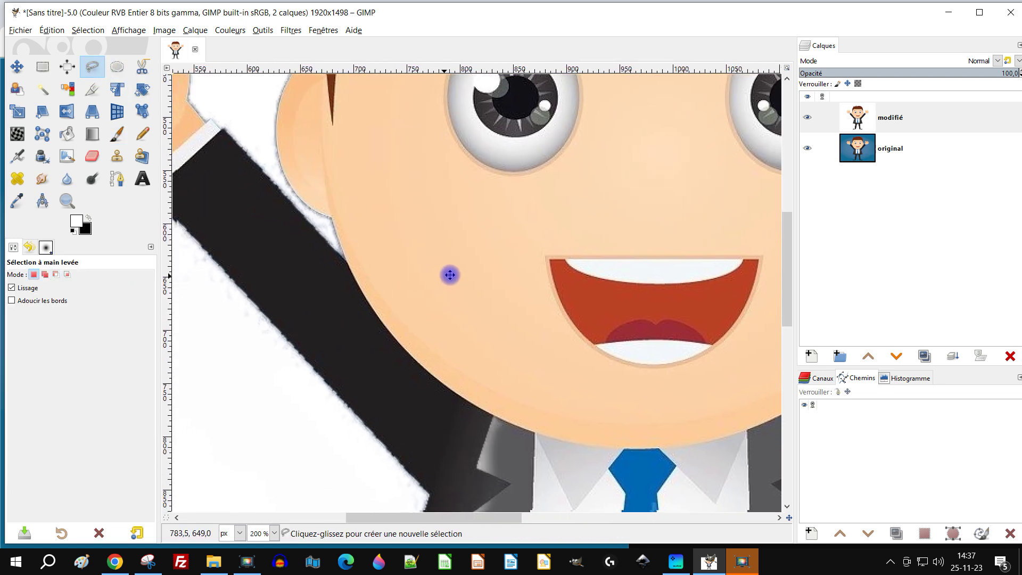
# - Start a path with the Paths tool where the right ear meets the cheek, and add a curved node along the jaw
pyautogui.click(115, 179)
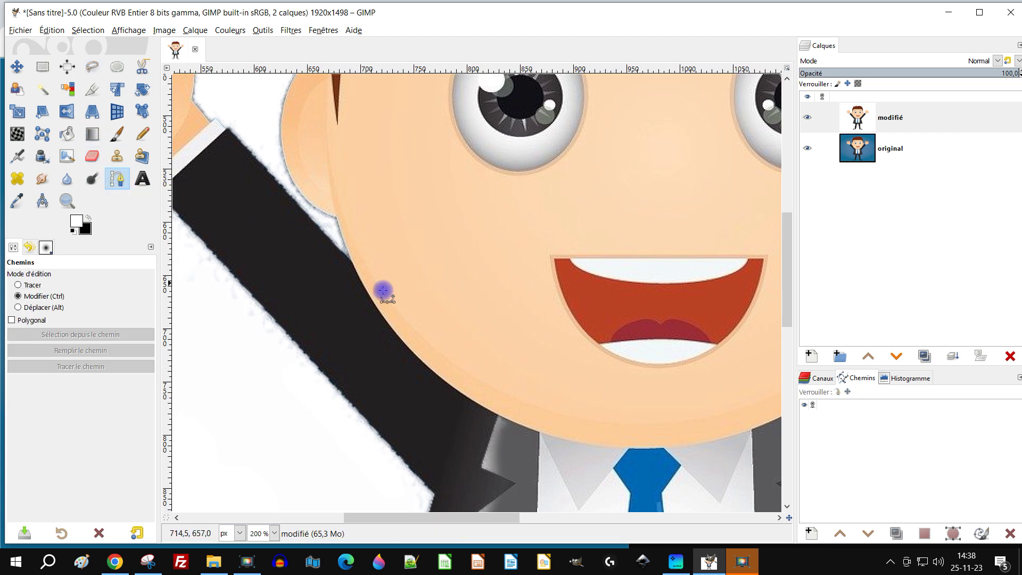
pyautogui.scroll(2, 329, 237)
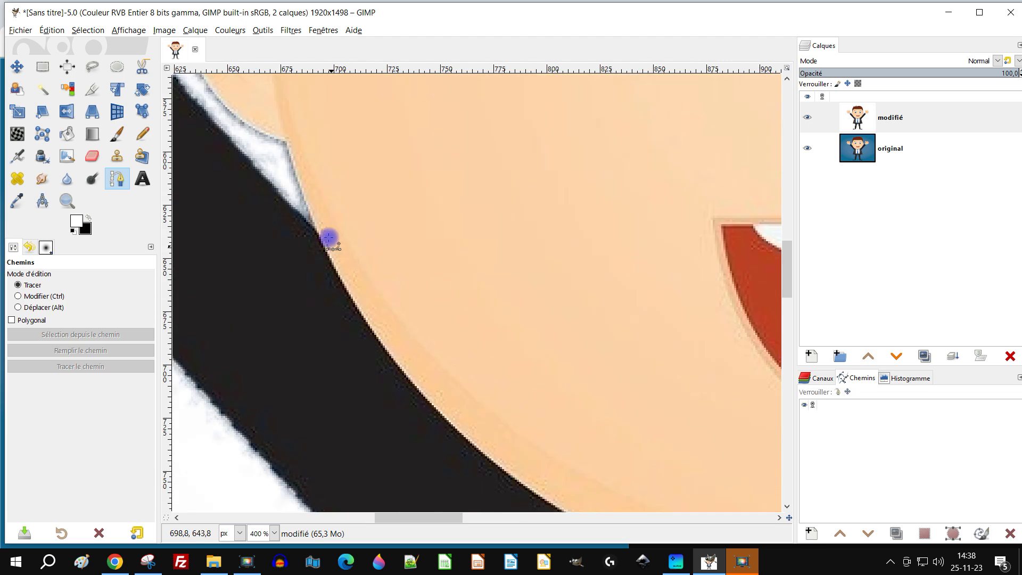
pyautogui.click(288, 144)
pyautogui.scroll(-5, 531, 260)
pyautogui.hscroll(2, 532, 260)
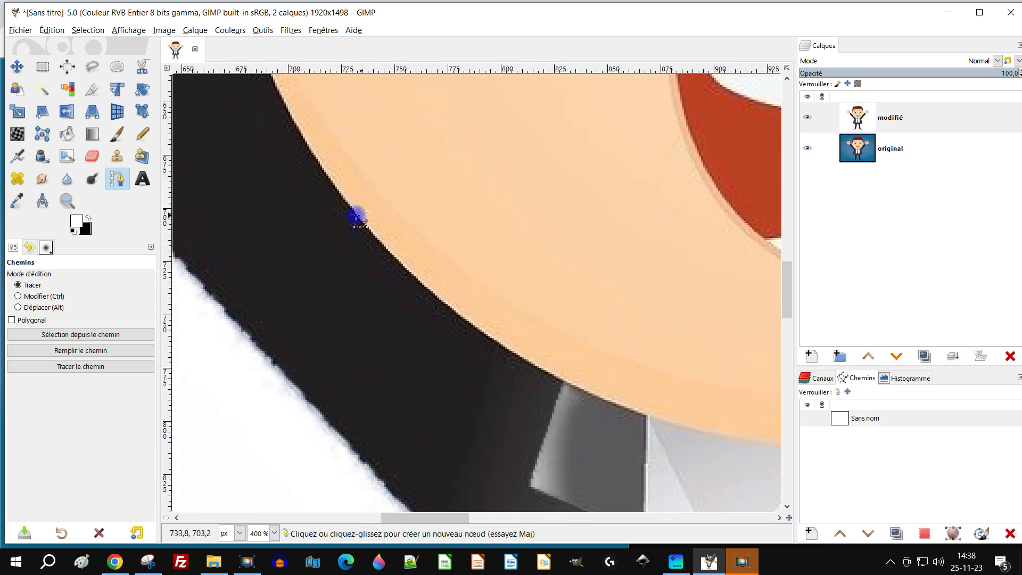
pyautogui.moveTo(351, 205); pyautogui.dragTo(437, 306)
pyautogui.scroll(-3, 572, 382)
pyautogui.scroll(3, 573, 376)
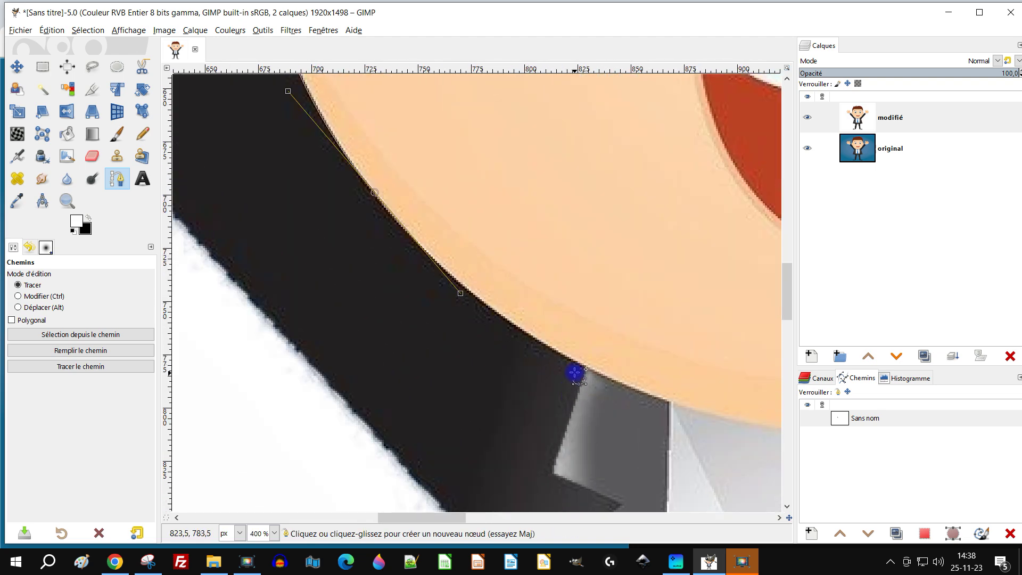
pyautogui.scroll(-3, 584, 367)
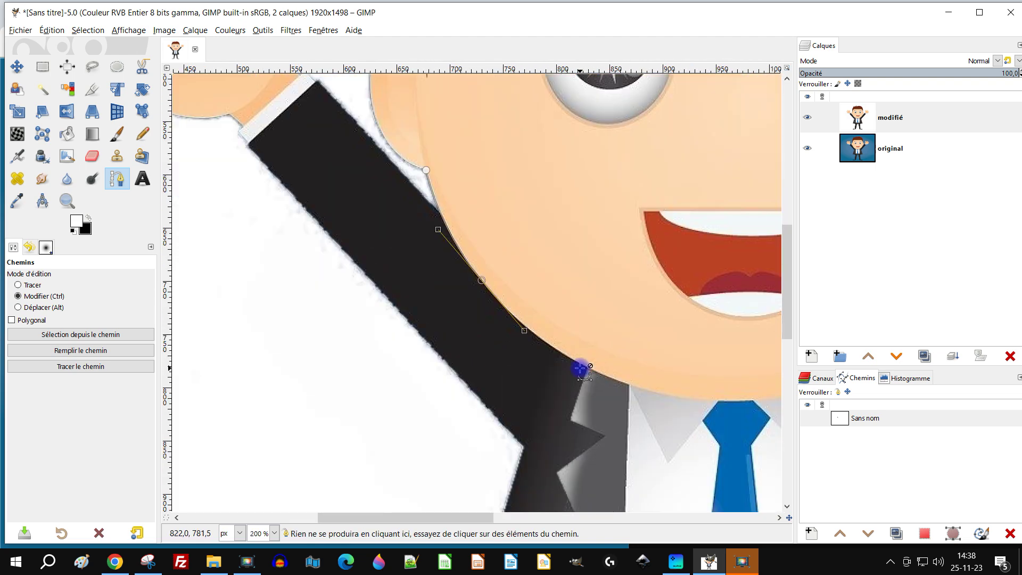
pyautogui.scroll(3, 579, 365)
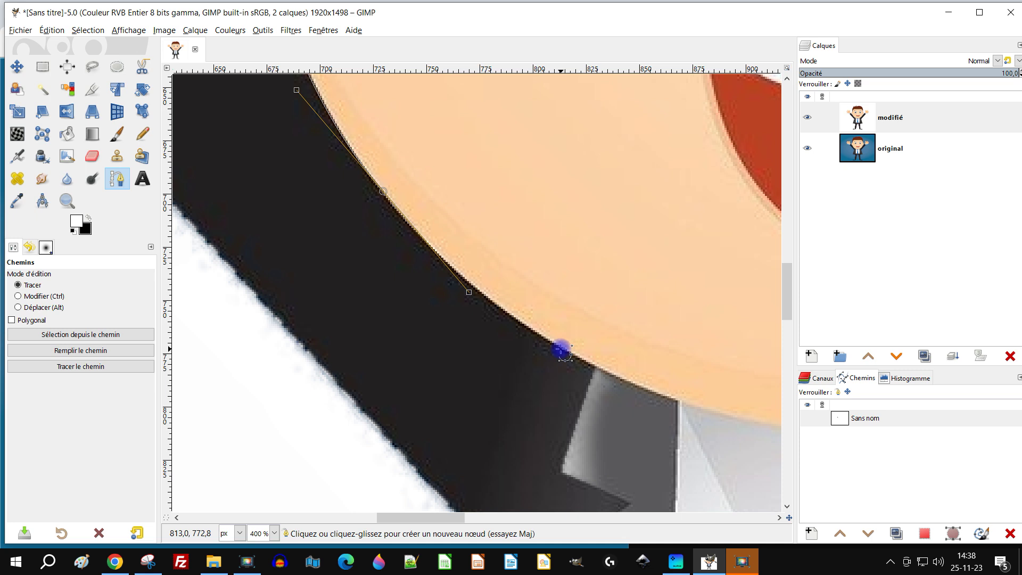
pyautogui.moveTo(562, 348); pyautogui.dragTo(580, 345)
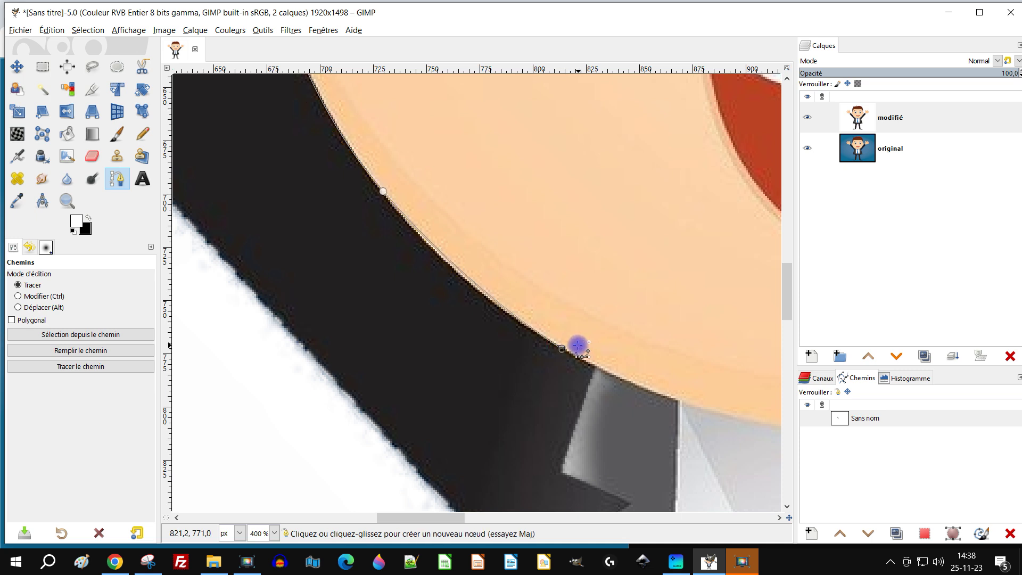
pyautogui.hotkey('ctrl', 'z')
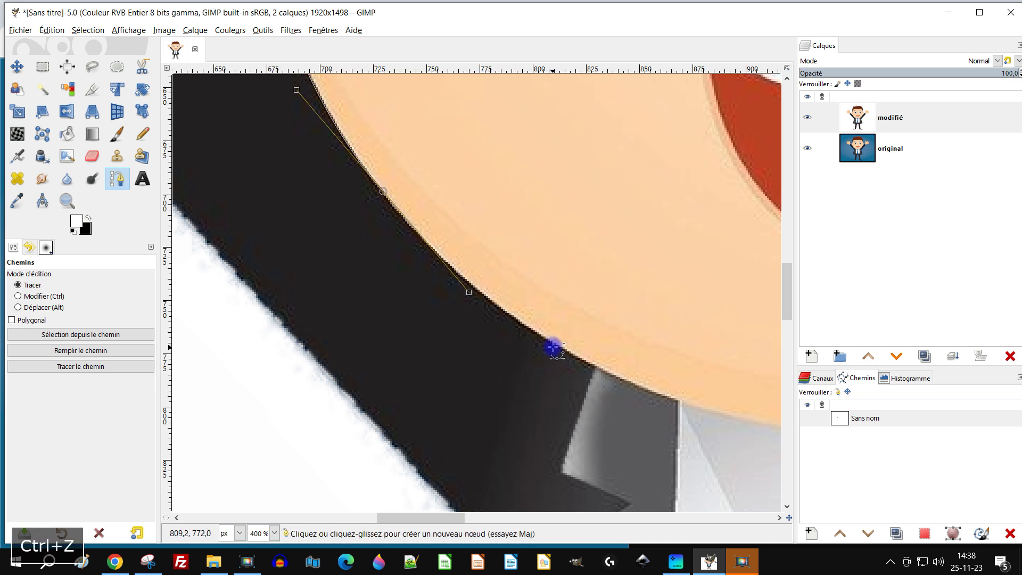
# - Continue the path with a curved node on the jaw near the lapel and another at the jacket's armpit
pyautogui.moveTo(553, 342); pyautogui.dragTo(589, 367)
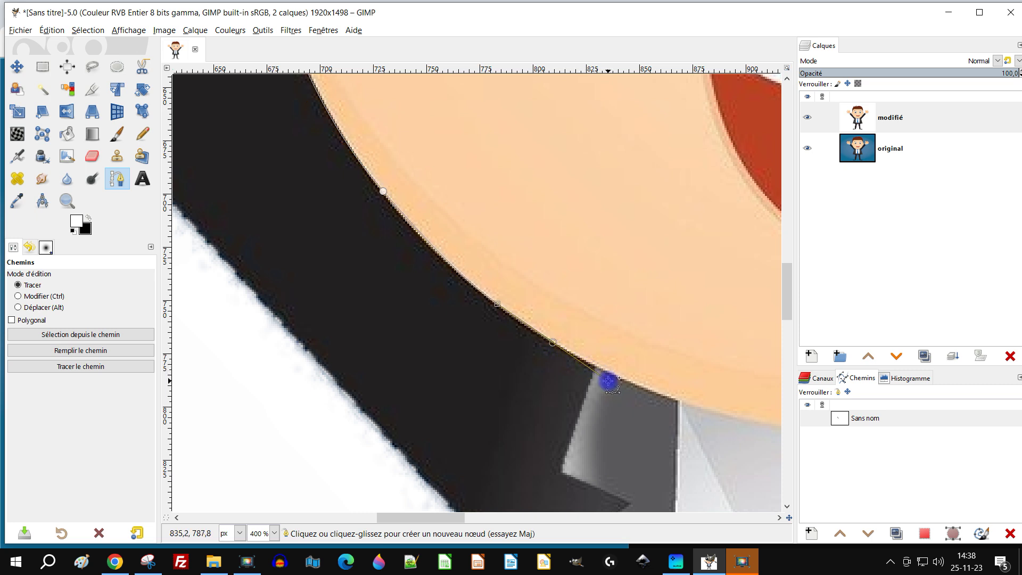
pyautogui.click(608, 380)
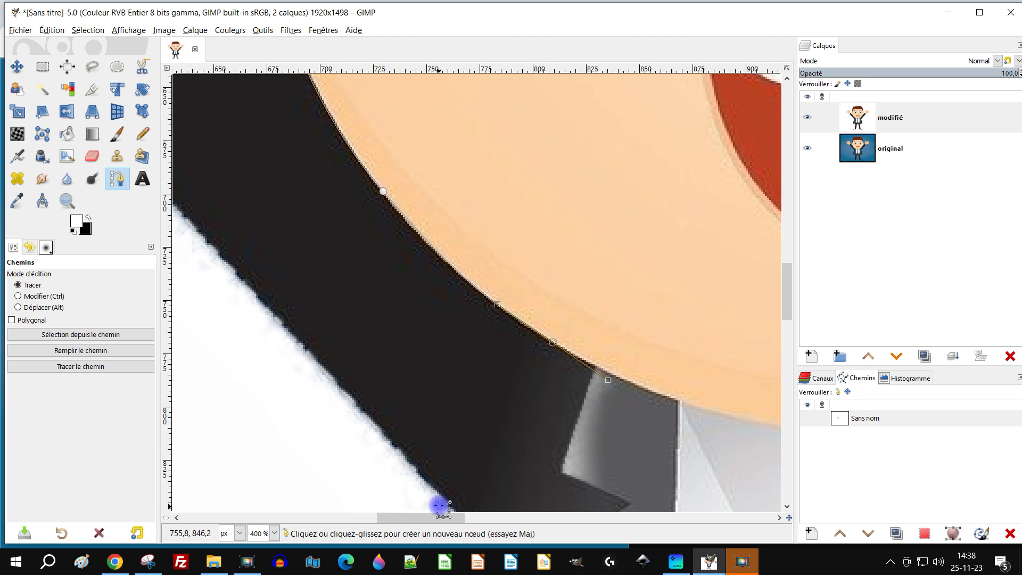
pyautogui.moveTo(426, 498); pyautogui.dragTo(424, 473)
pyautogui.press('1')
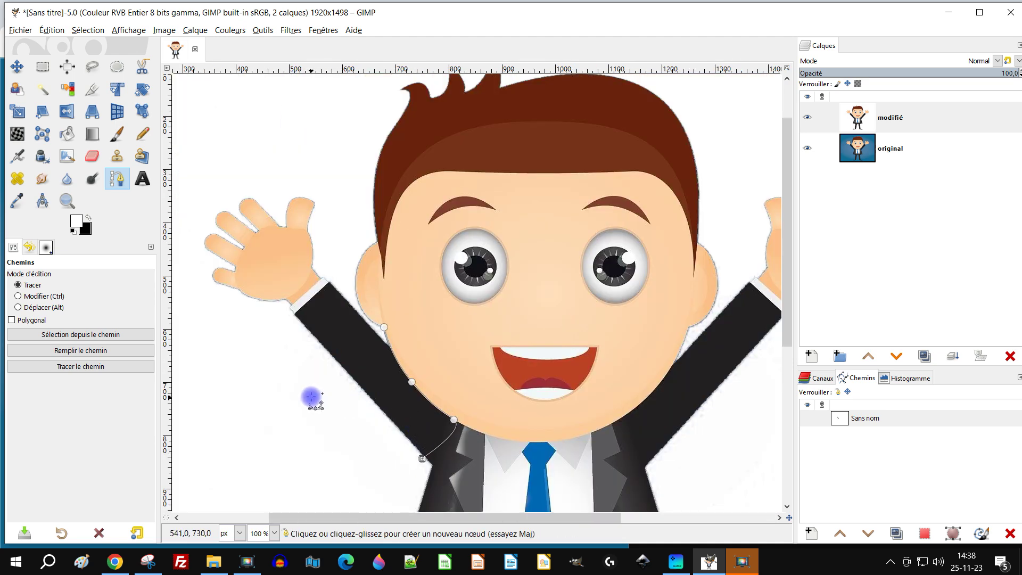
# - Carry the path in straight segments from the armpit through the background around the character's raised right hand
pyautogui.click(215, 309)
pyautogui.scroll(3, 240, 242)
pyautogui.hscroll(-4, 250, 261)
pyautogui.click(258, 273)
pyautogui.click(336, 203)
pyautogui.click(417, 203)
pyautogui.click(459, 257)
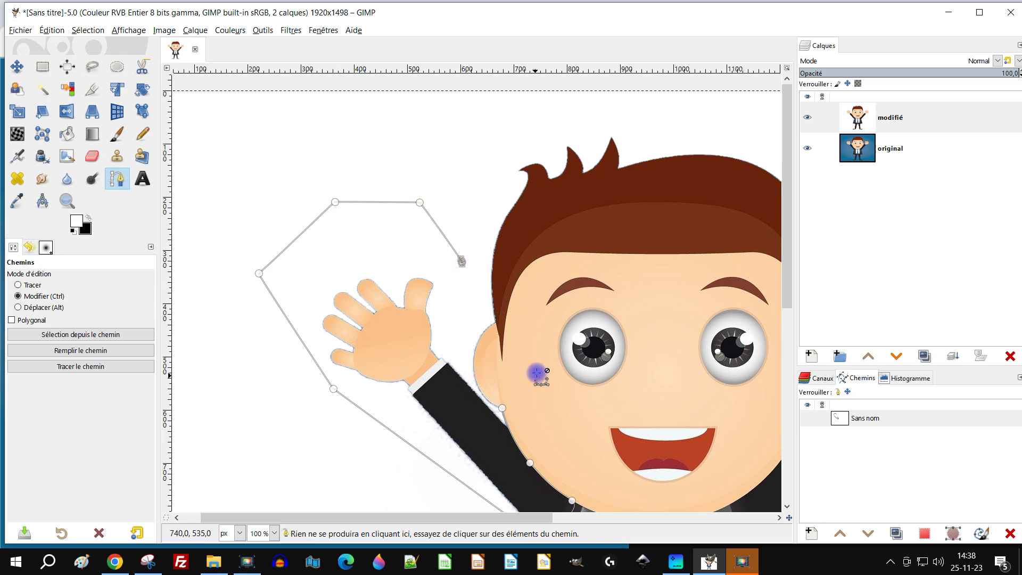
# - Bring the path down between the hand and the right ear, and close it at its starting node below the ear
pyautogui.scroll(3, 541, 359)
pyautogui.click(326, 318)
pyautogui.scroll(-5, 404, 219)
pyautogui.hscroll(2, 404, 218)
pyautogui.click(285, 228)
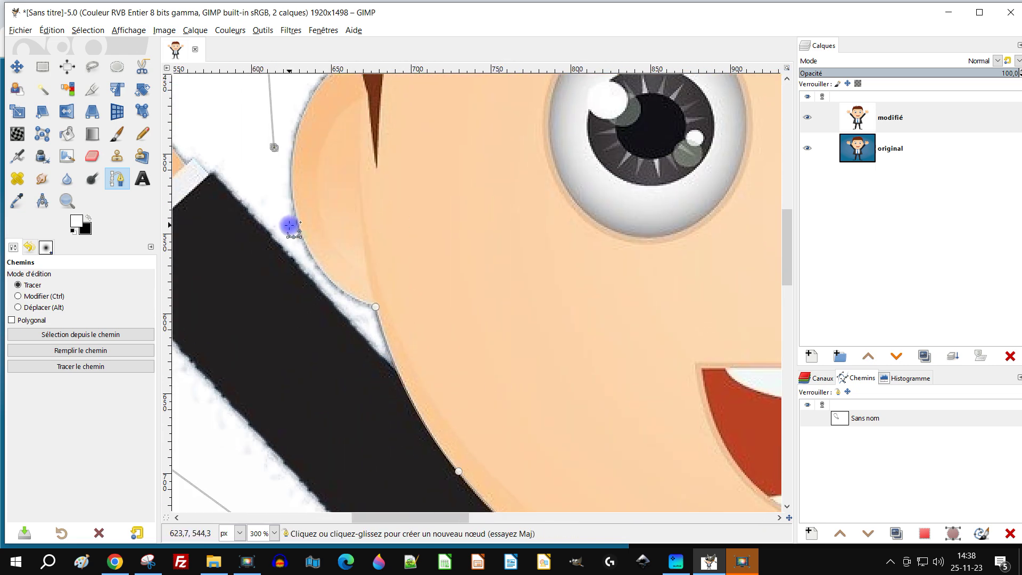
pyautogui.scroll(3, 373, 307)
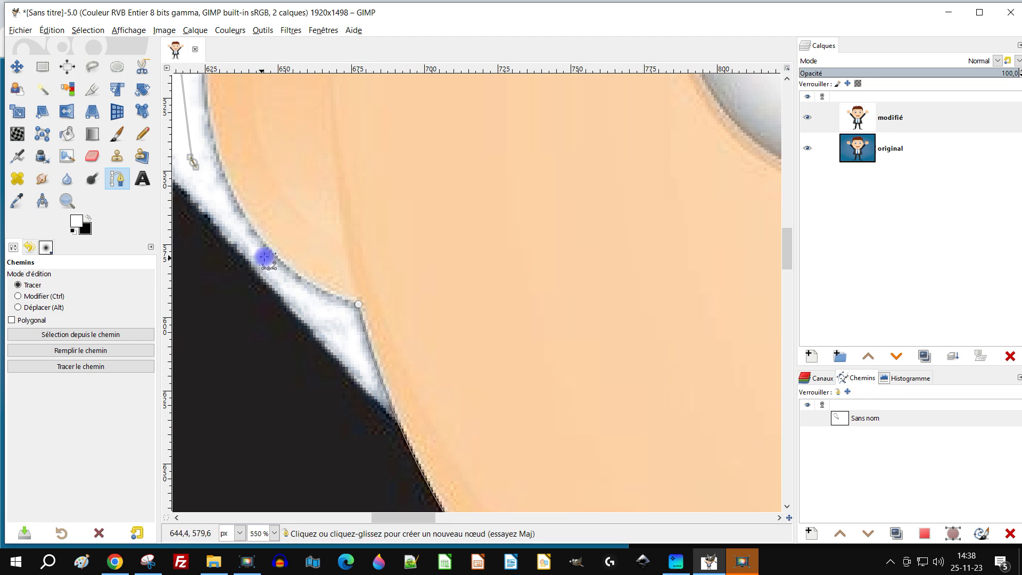
pyautogui.scroll(-3, 298, 274)
pyautogui.scroll(2, 304, 276)
pyautogui.click(297, 289)
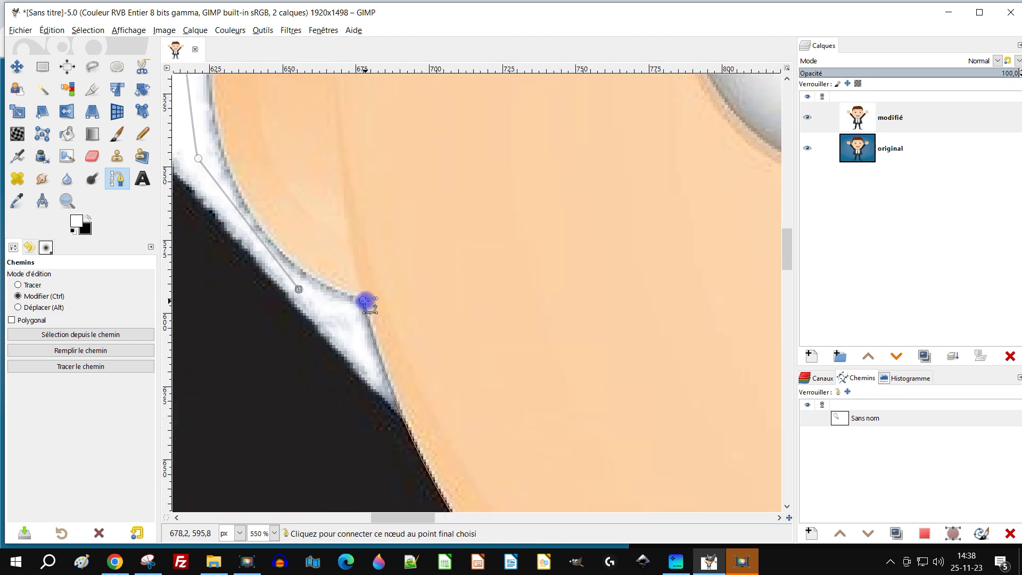
pyautogui.keyDown('ctrl'); pyautogui.click(365, 301); pyautogui.keyUp('ctrl')
pyautogui.scroll(-7, 450, 274)
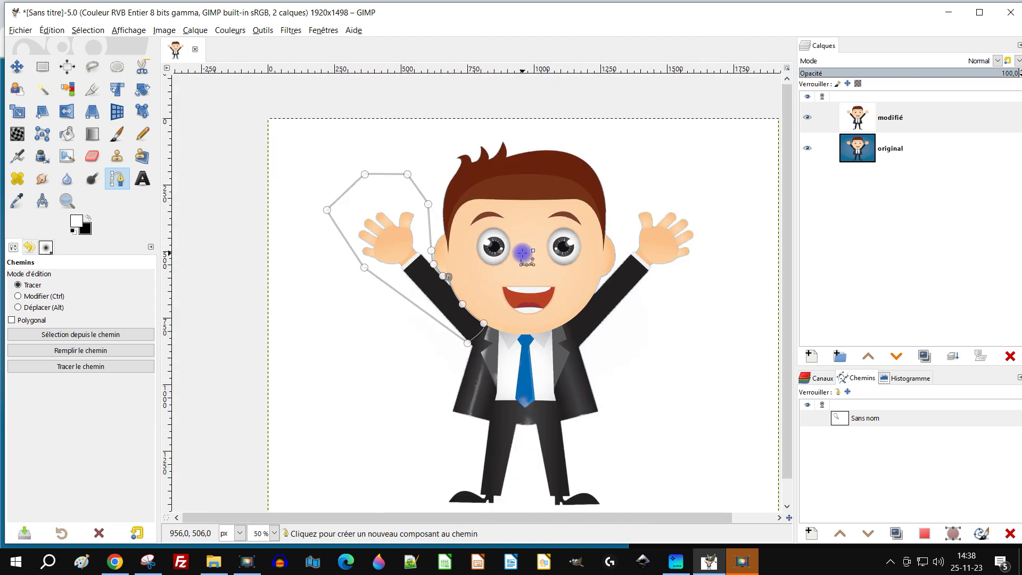
# - Convert the closed path around the character's raised right arm into a selection
pyautogui.press('Return')
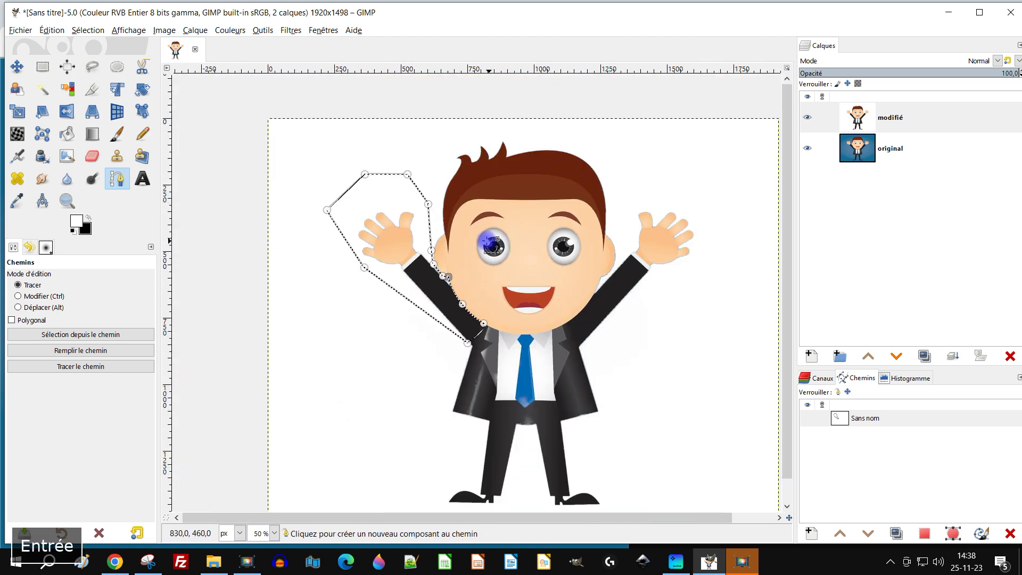
pyautogui.scroll(2, 450, 262)
pyautogui.scroll(-2, 447, 262)
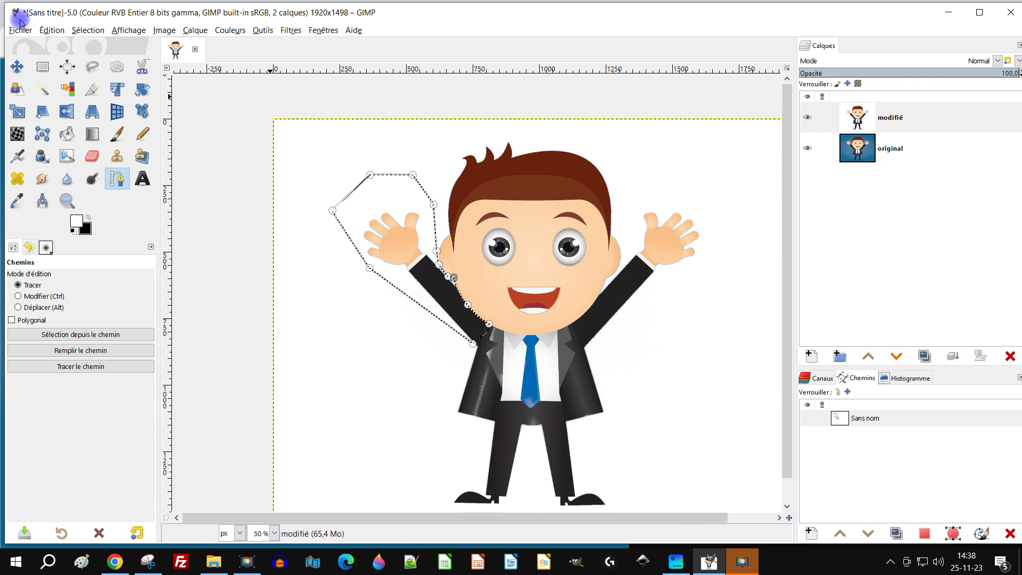
pyautogui.click(54, 30)
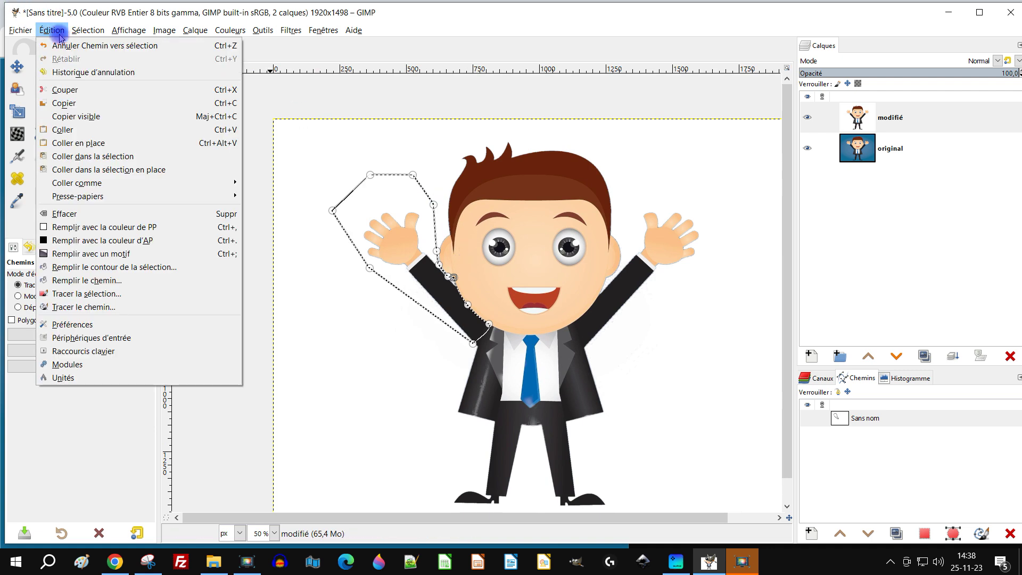
pyautogui.click(69, 93)
pyautogui.hotkey('ctrl', 'z')
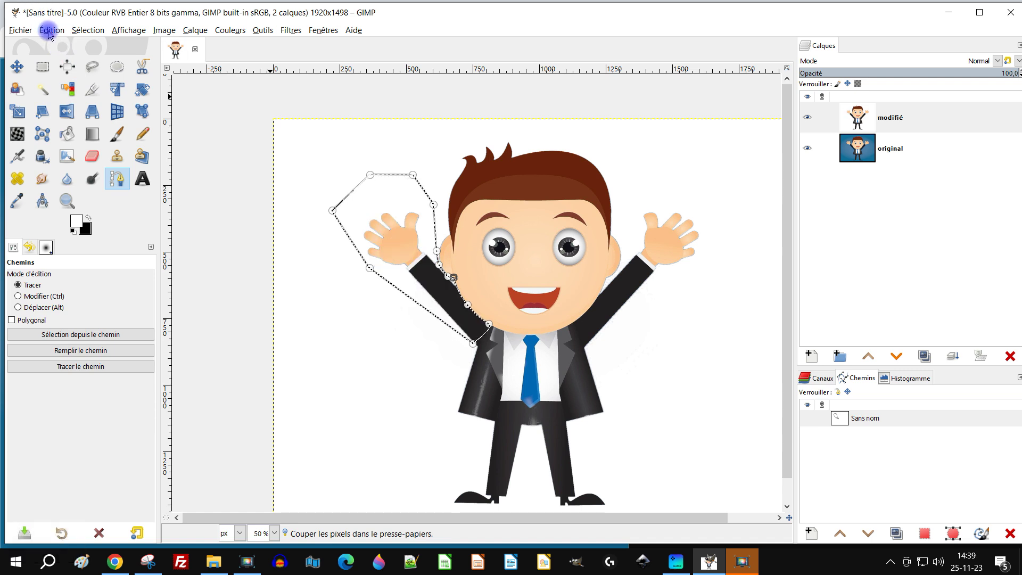
# - Copy the selected arm from the modifié layer and paste it as a new layer above it
pyautogui.click(49, 32)
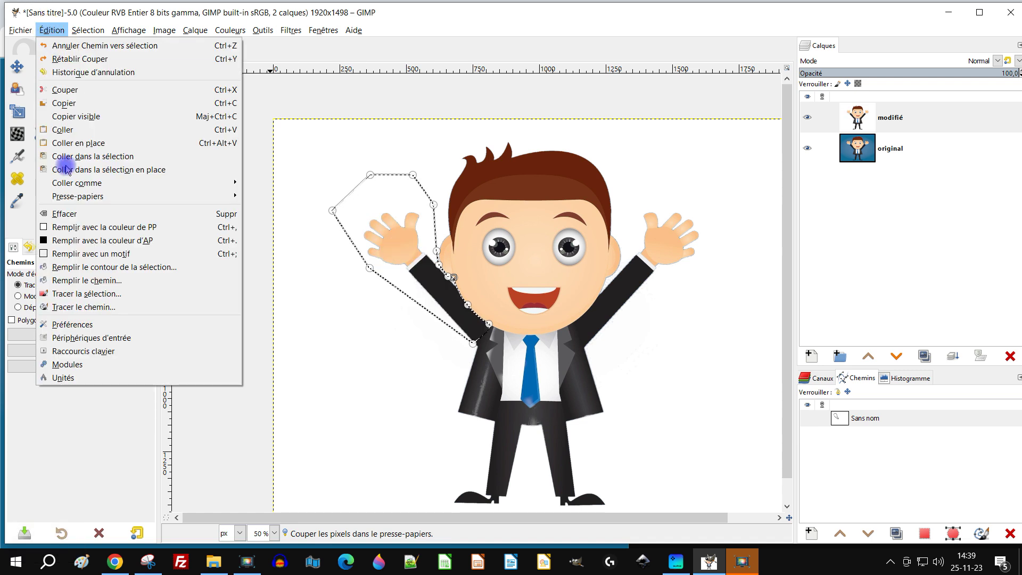
pyautogui.click(72, 104)
pyautogui.click(52, 30)
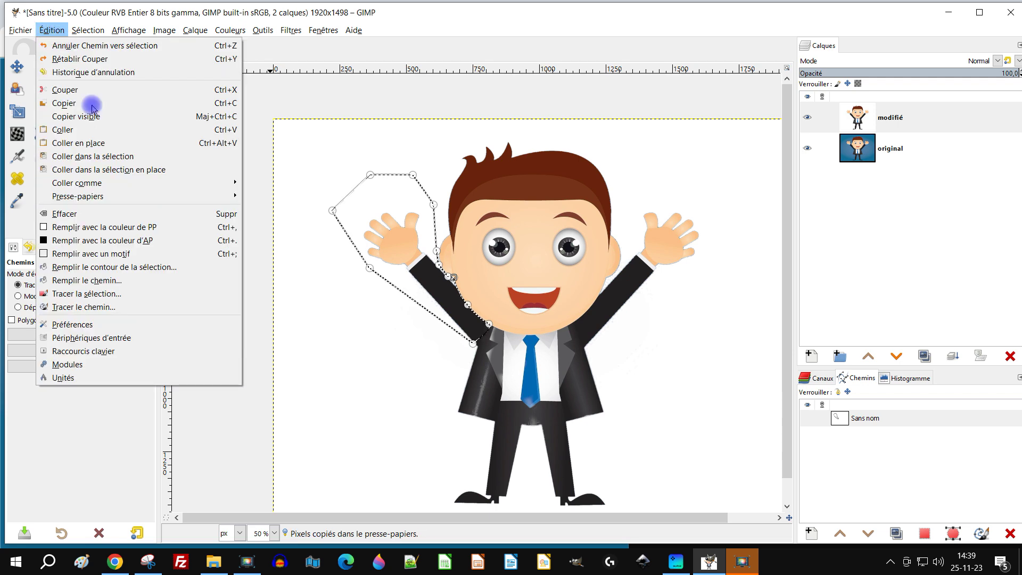
pyautogui.click(86, 131)
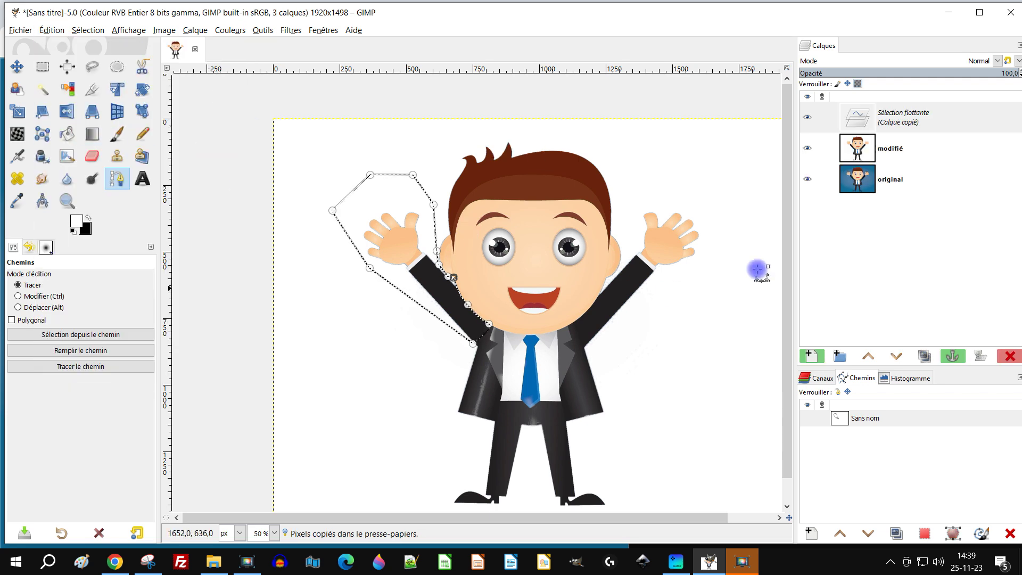
pyautogui.click(811, 356)
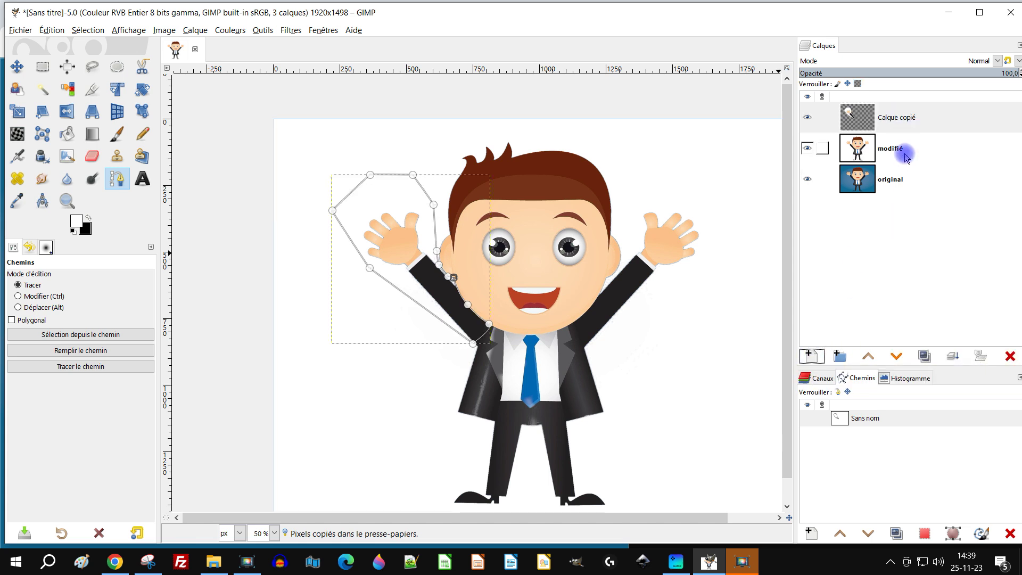
# - Rename the pasted arm layer as bras
pyautogui.doubleClick(902, 119)
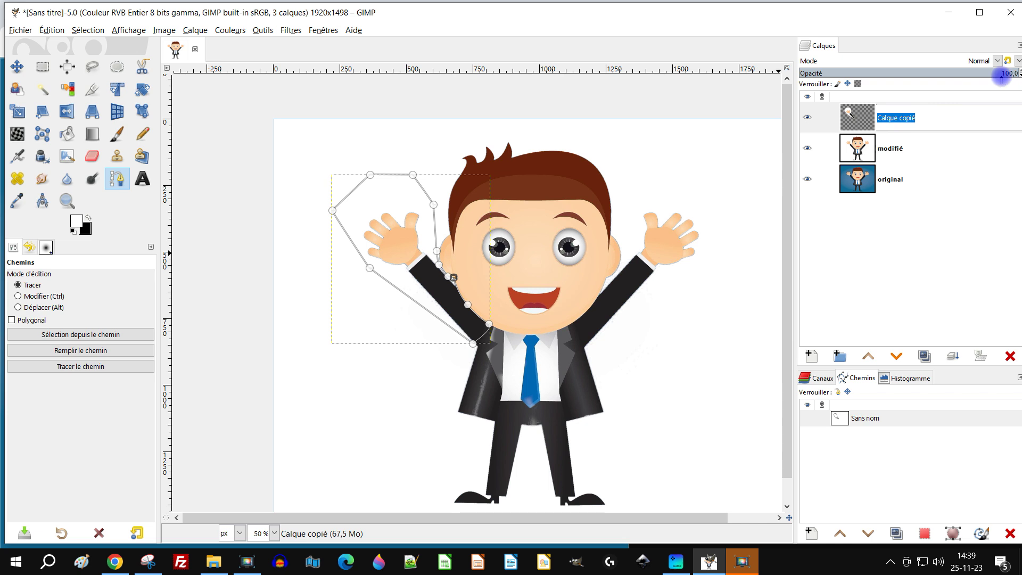
pyautogui.write('bras')
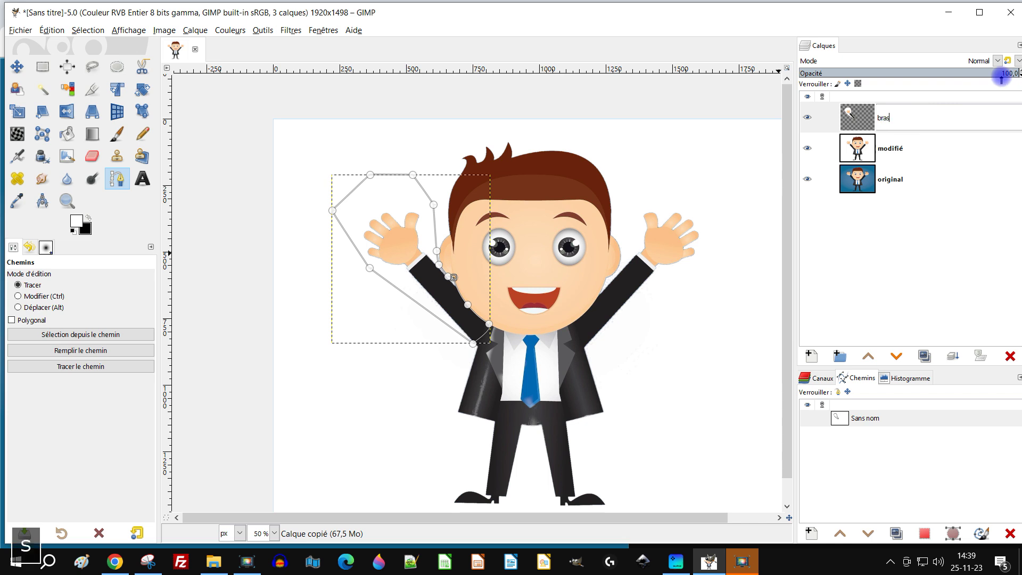
pyautogui.press('Return')
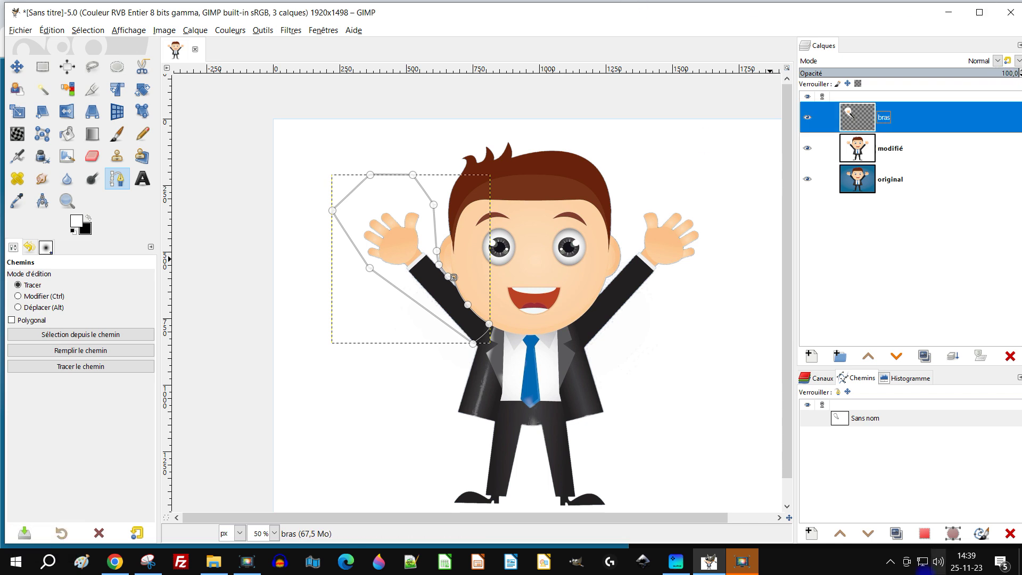
pyautogui.click(872, 118)
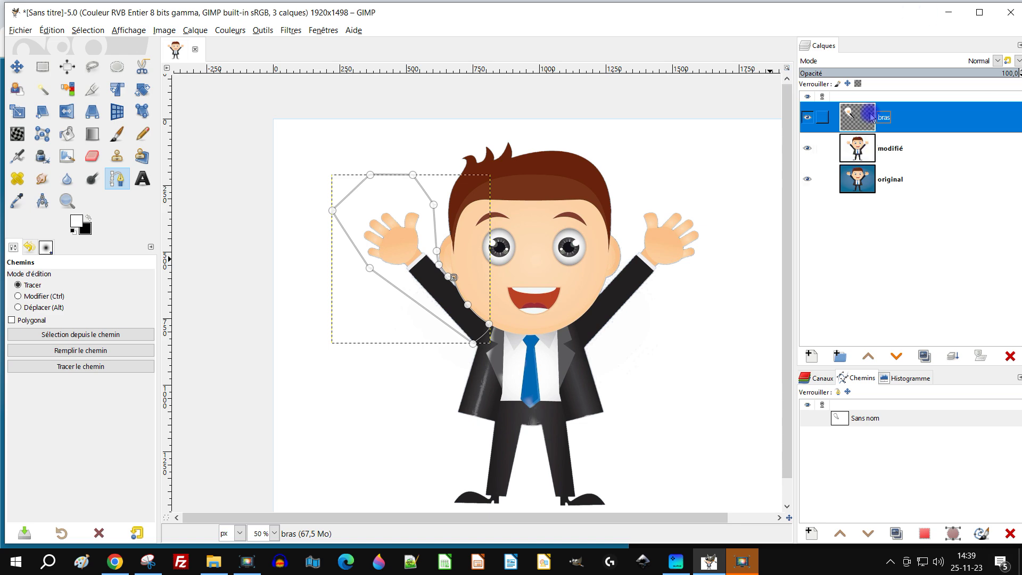
# - Rotate the bras layer about -118.5° around the shoulder at X 795.5, Y 800, and move the lowered arm slightly up over the jaw
pyautogui.click(88, 30)
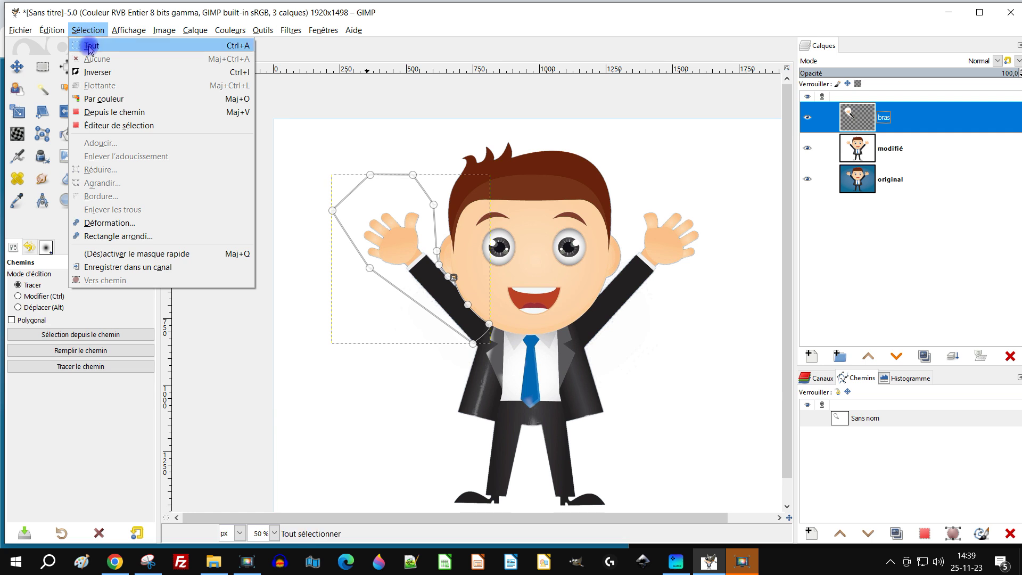
pyautogui.click(449, 30)
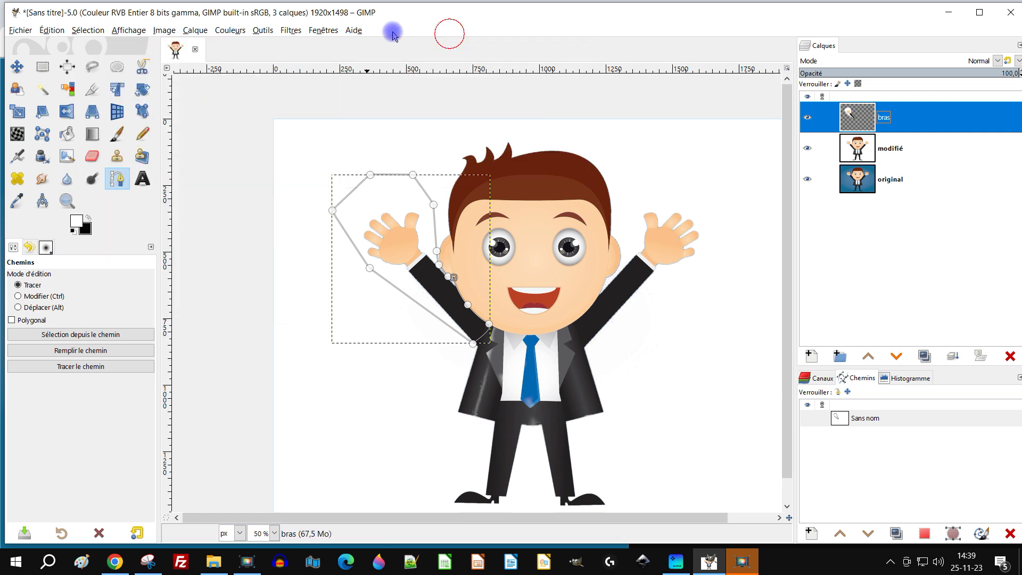
pyautogui.click(141, 90)
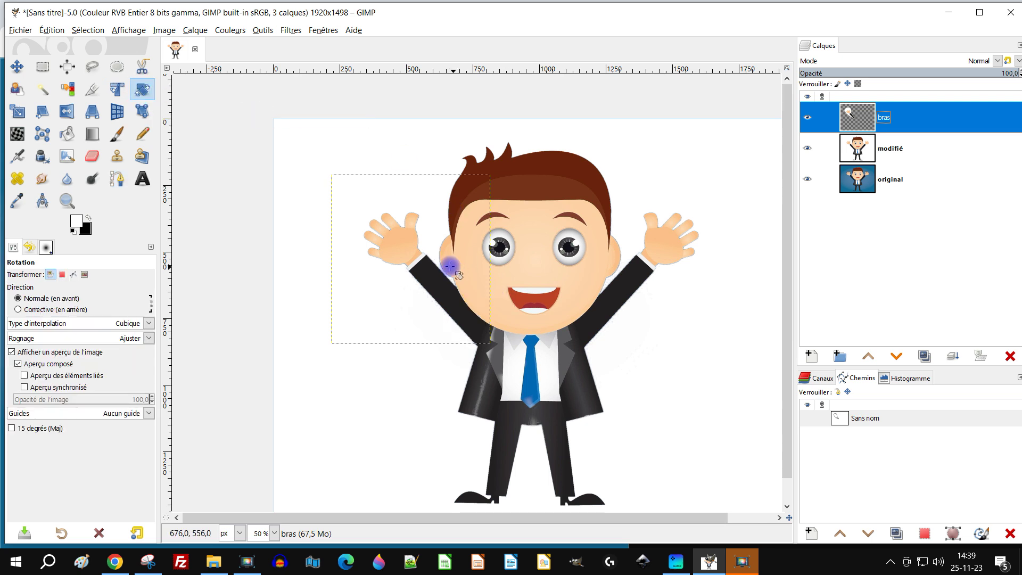
pyautogui.click(413, 254)
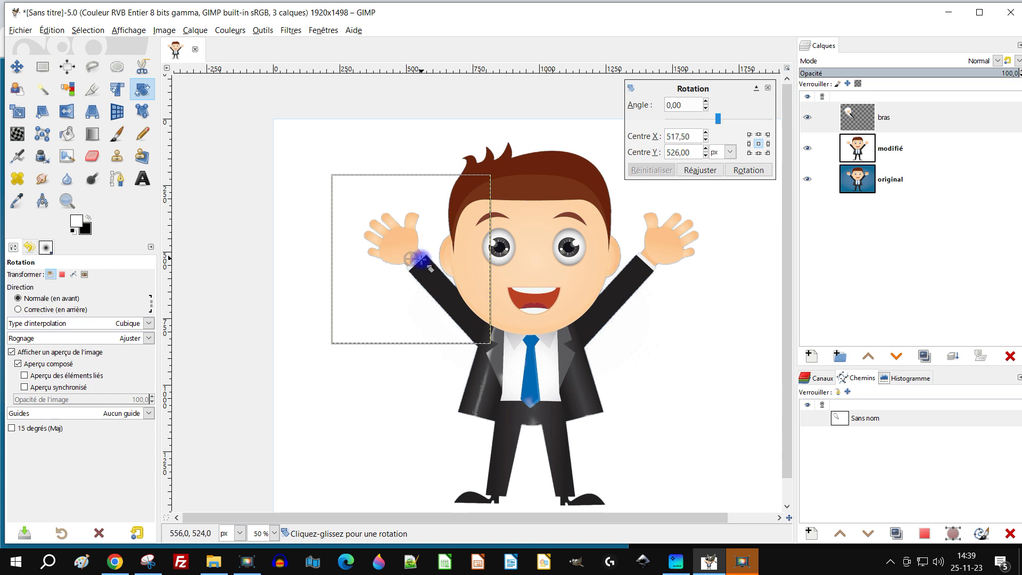
pyautogui.moveTo(414, 262); pyautogui.dragTo(501, 367)
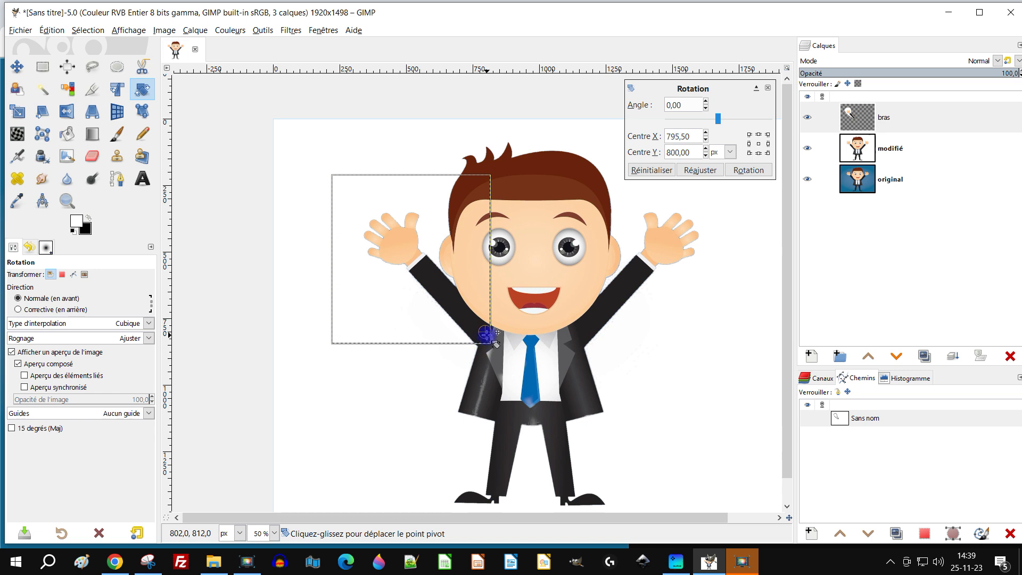
pyautogui.moveTo(347, 189); pyautogui.dragTo(425, 517)
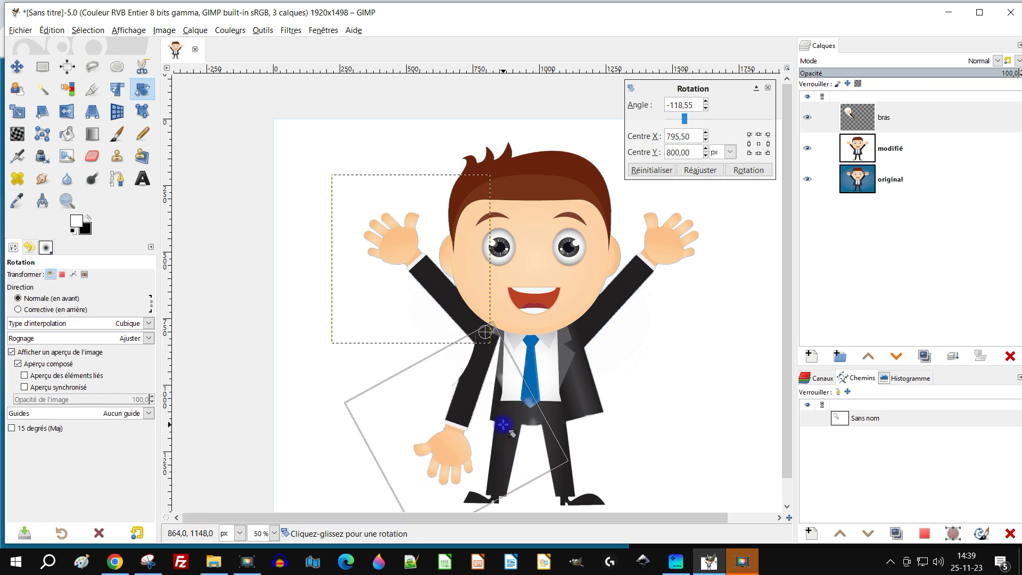
pyautogui.scroll(-3, 583, 366)
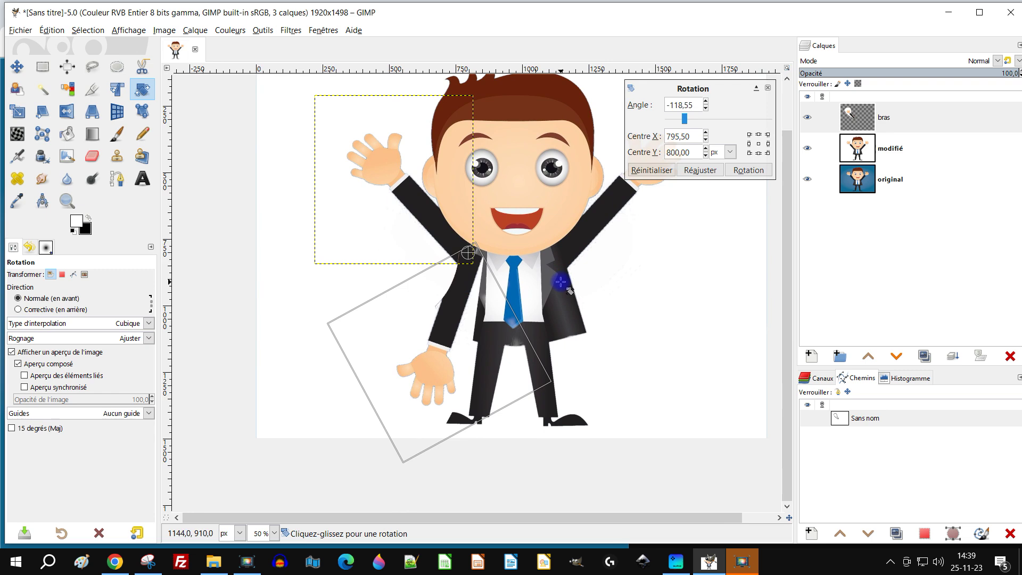
pyautogui.click(748, 169)
pyautogui.click(16, 67)
pyautogui.moveTo(452, 356); pyautogui.dragTo(448, 319)
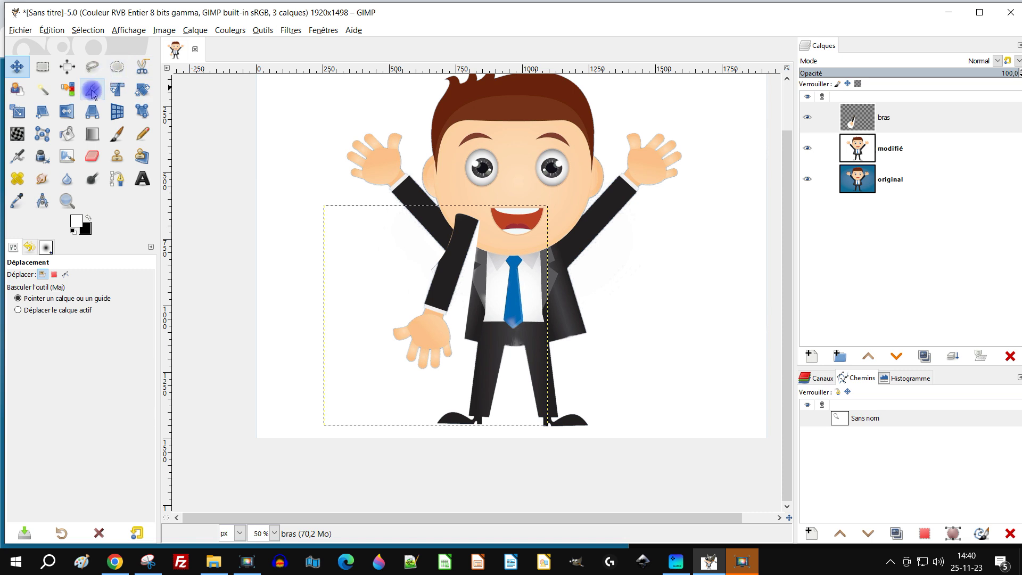
# - Outline the sleeve end overlapping the face with a polygonal free selection, delete it from the bras layer, and clear the selection
pyautogui.press('1')
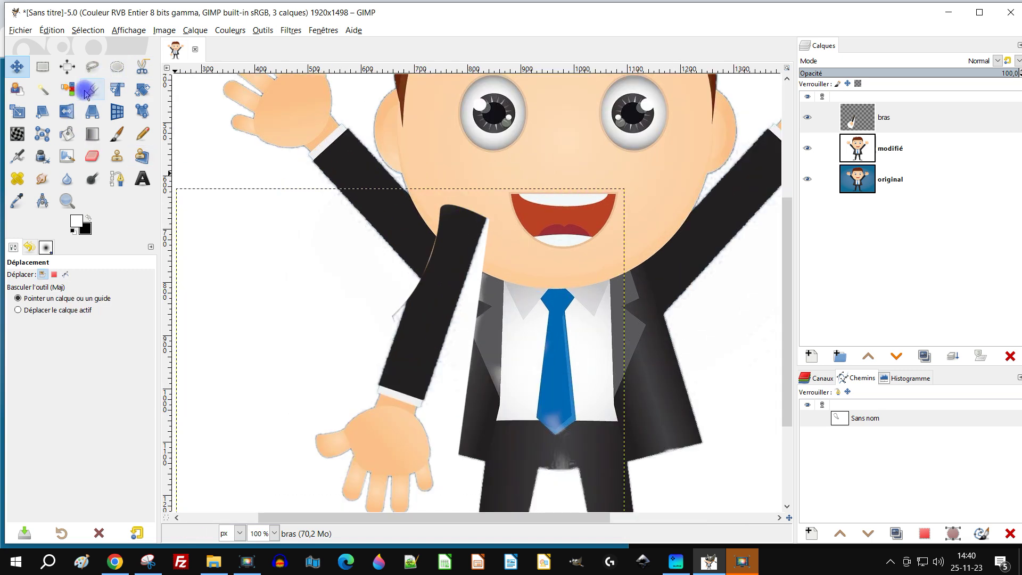
pyautogui.click(96, 68)
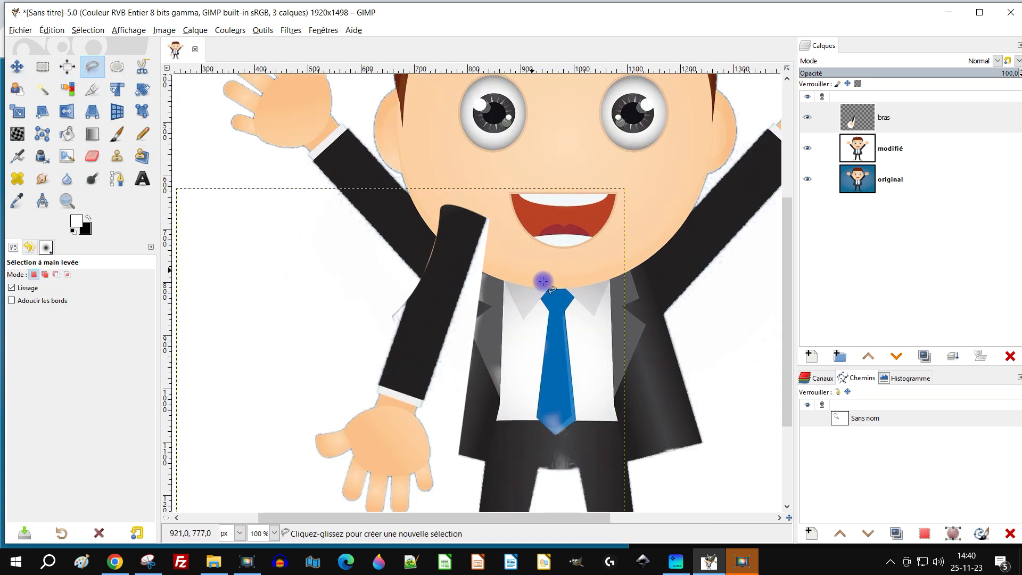
pyautogui.click(416, 257)
pyautogui.click(512, 272)
pyautogui.click(535, 172)
pyautogui.click(436, 137)
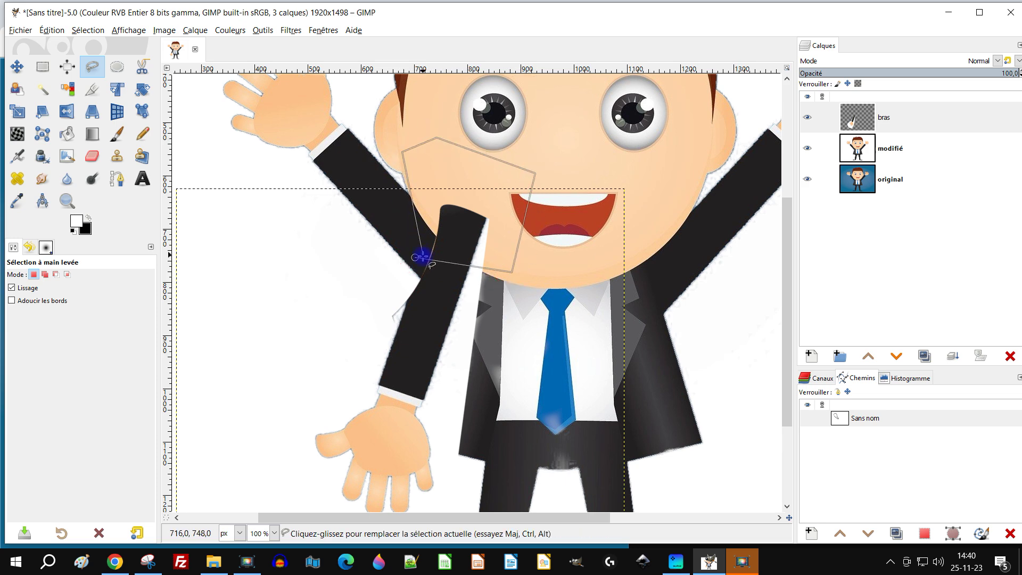
pyautogui.click(85, 69)
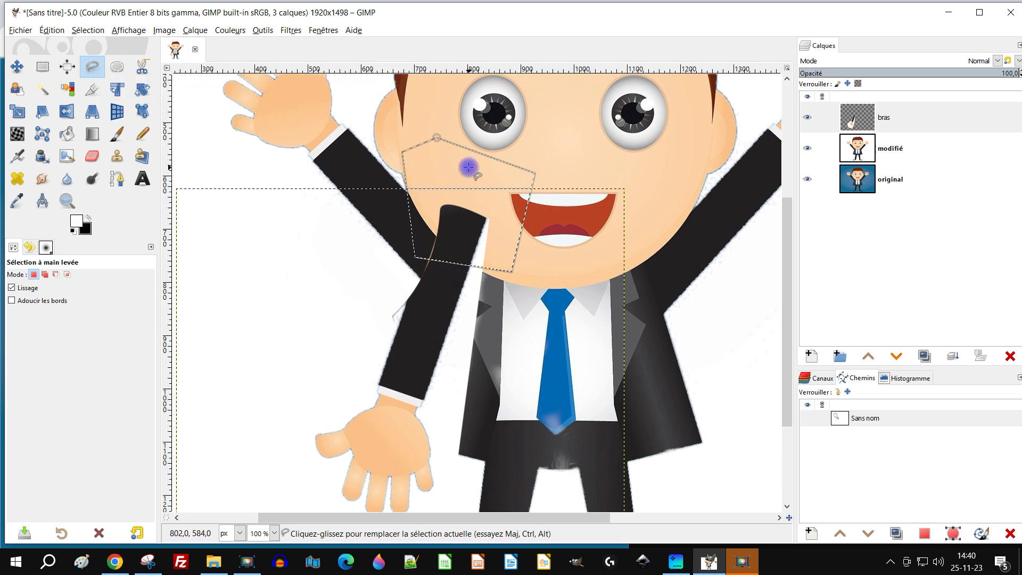
pyautogui.press('Return')
pyautogui.press('Delete')
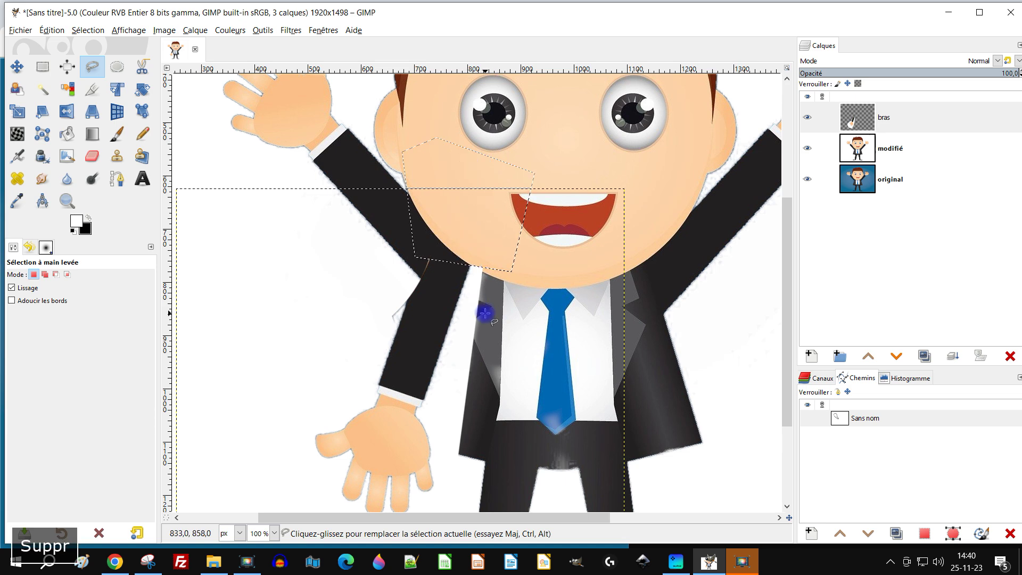
pyautogui.scroll(-3, 493, 314)
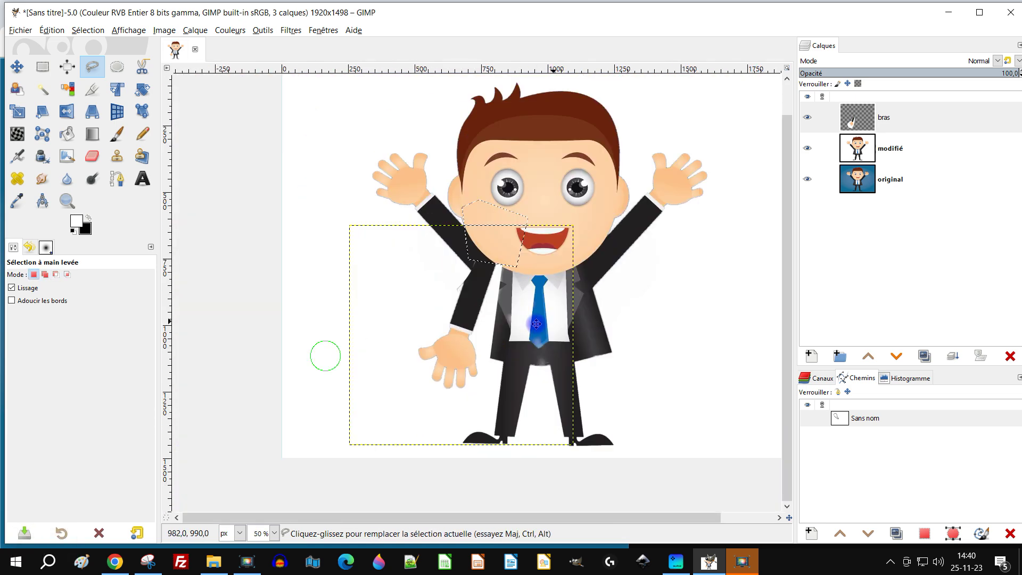
pyautogui.moveTo(536, 324); pyautogui.dragTo(562, 318)
pyautogui.click(99, 32)
pyautogui.click(101, 60)
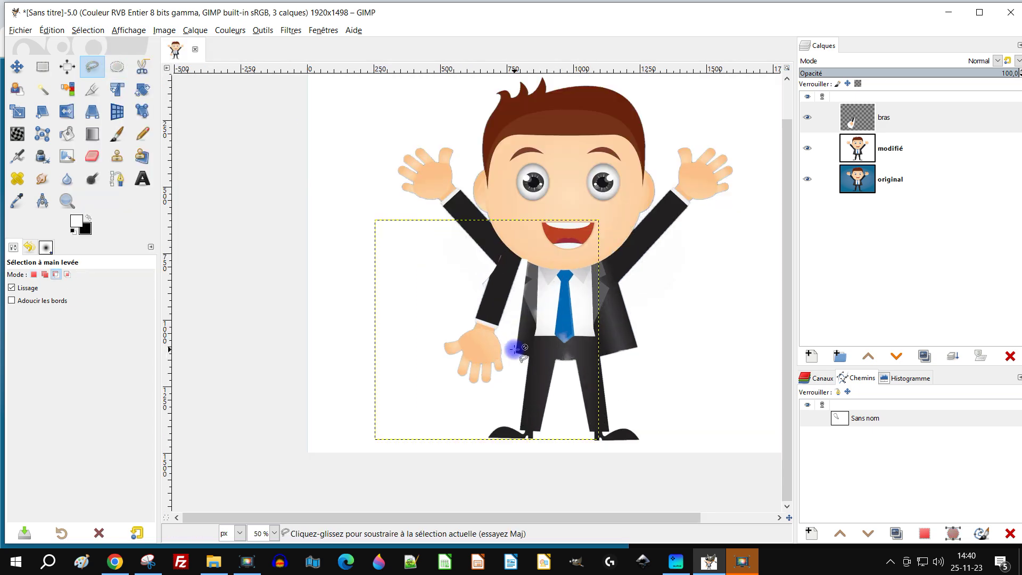
# - Rotate the bras layer about 72° around the shoulder at X 815, Y 803, so that the arm extends horizontally
pyautogui.scroll(1, 524, 320)
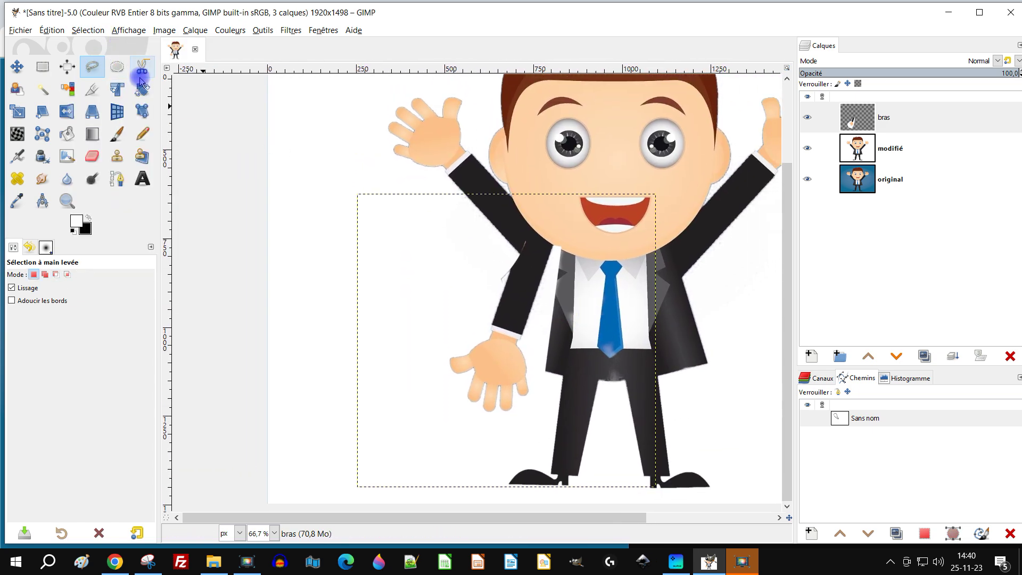
pyautogui.click(144, 90)
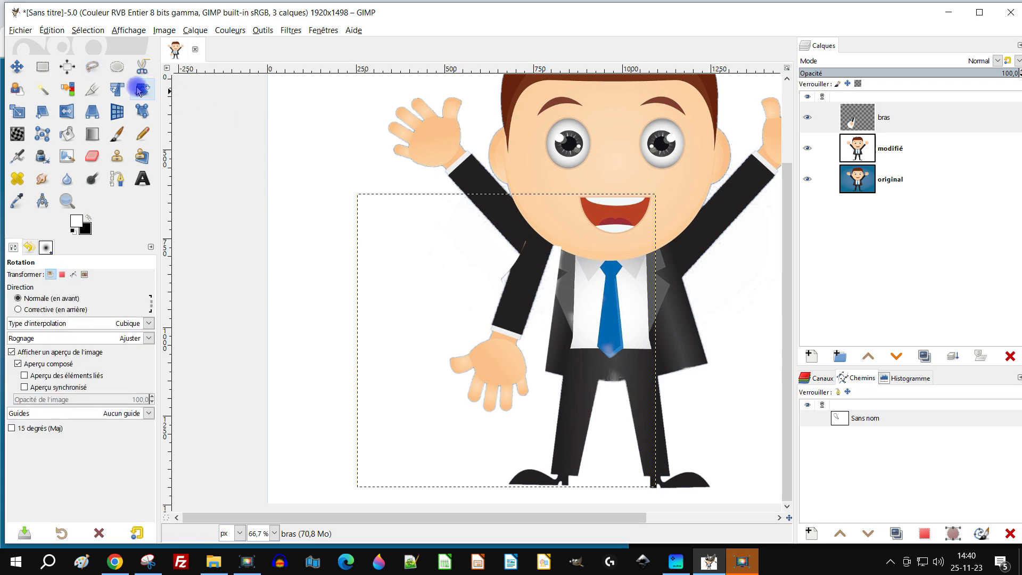
pyautogui.click(510, 298)
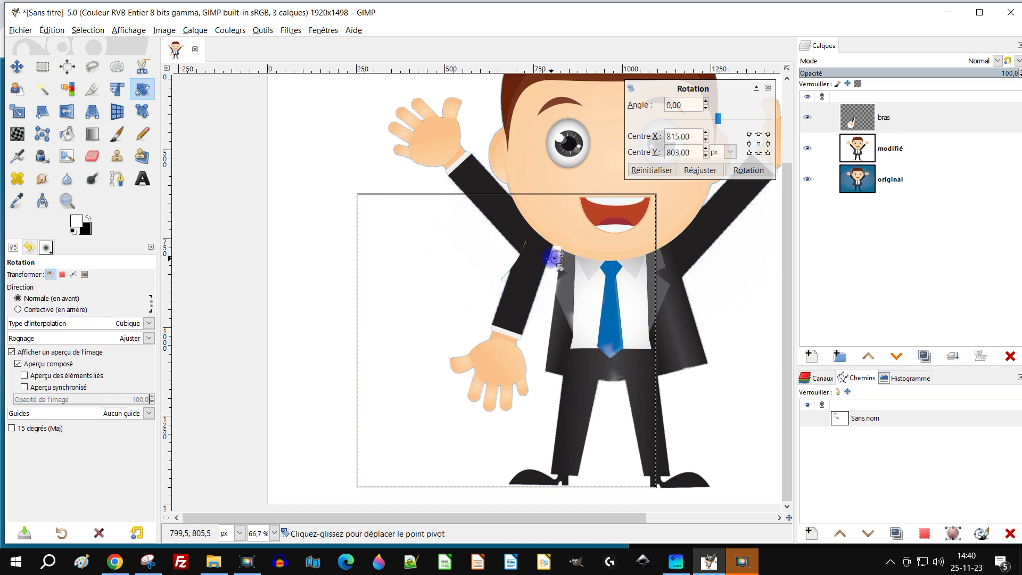
pyautogui.moveTo(478, 437); pyautogui.dragTo(409, 201)
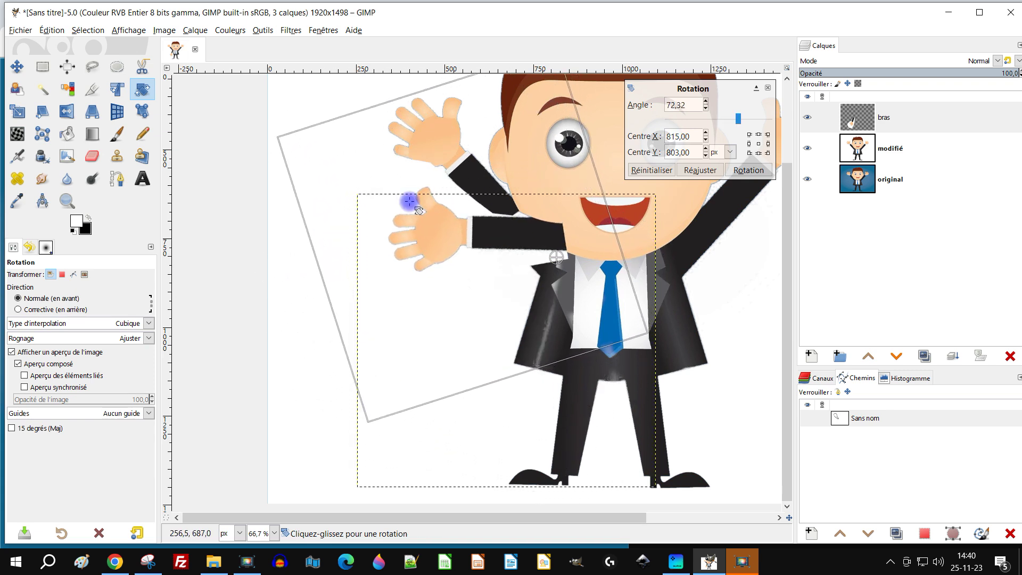
pyautogui.click(750, 170)
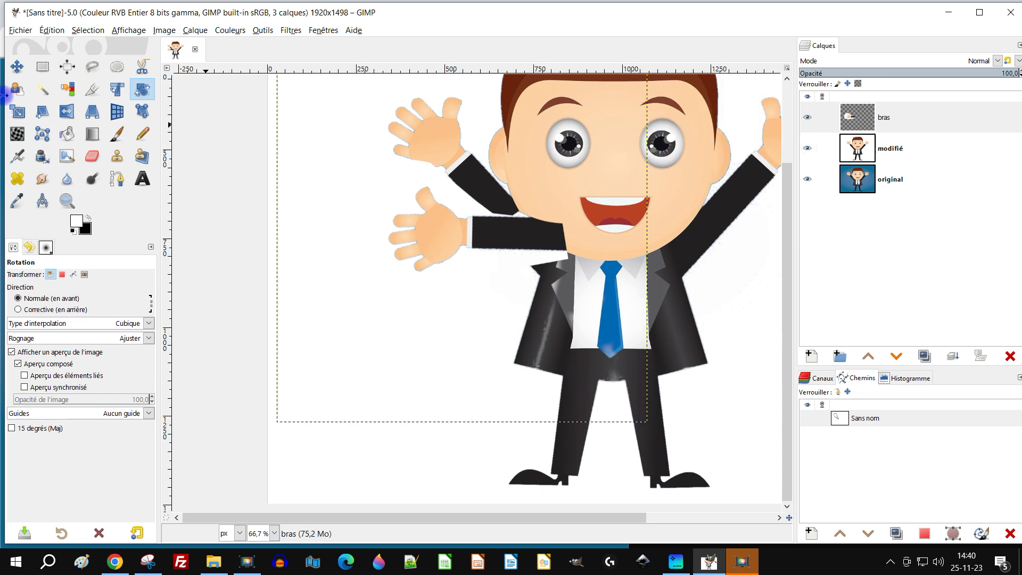
# - Move the horizontal arm down and outward so that its sleeve end meets the jacket's shoulder beside the lapel
pyautogui.click(22, 69)
pyautogui.moveTo(554, 250); pyautogui.dragTo(538, 271)
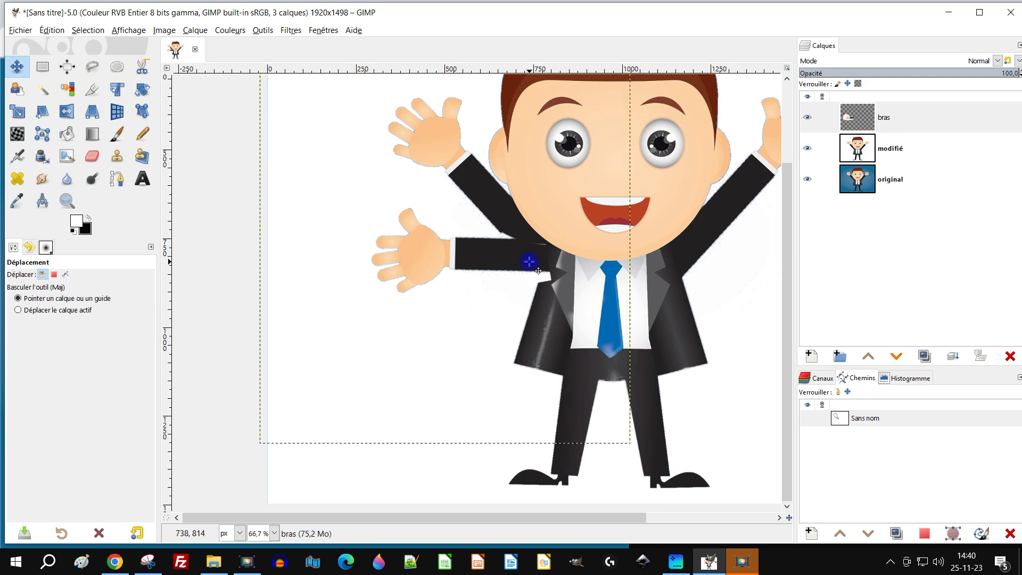
pyautogui.scroll(-1, 590, 209)
pyautogui.scroll(3, 467, 217)
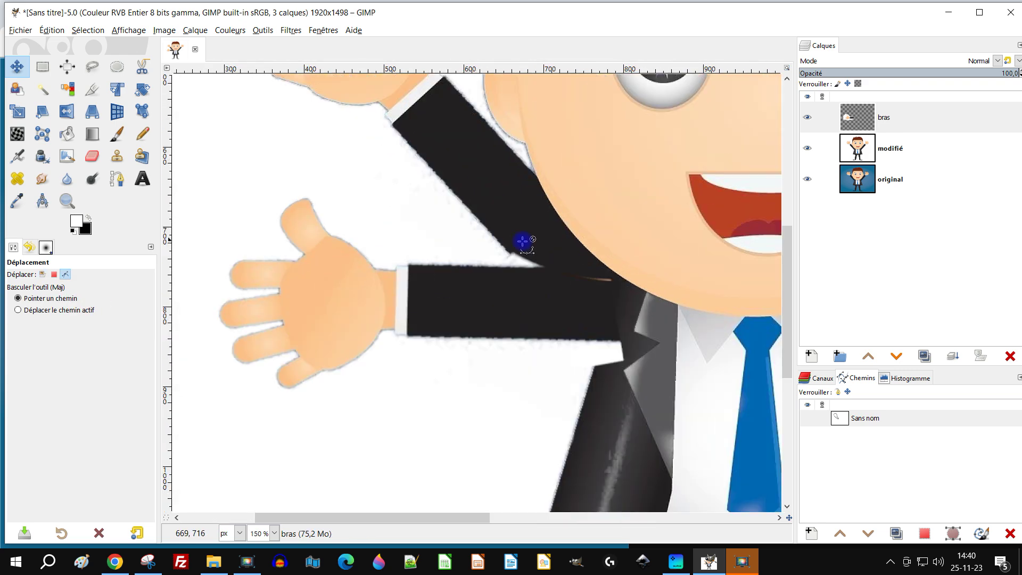
pyautogui.scroll(-1, 628, 229)
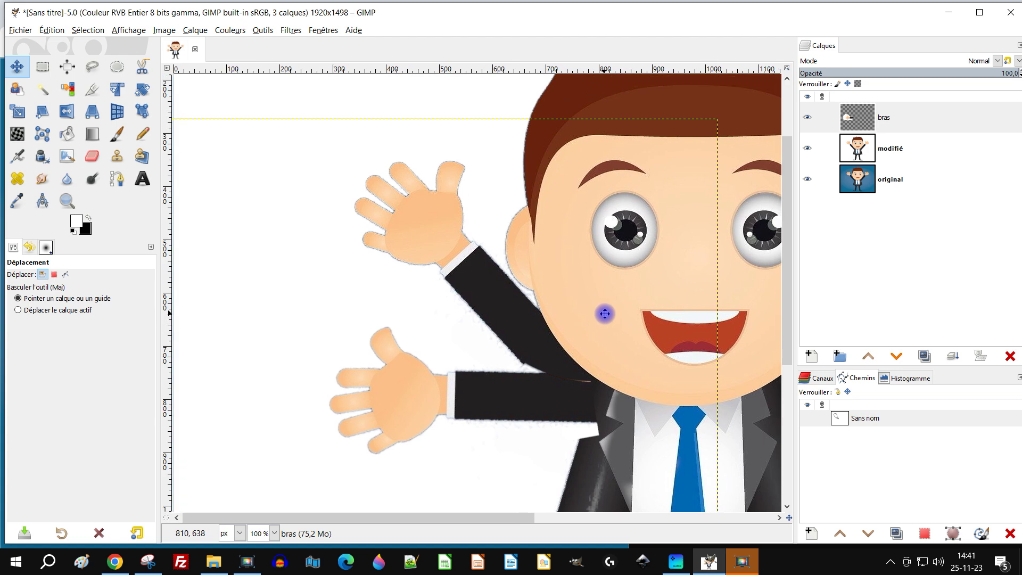
# - Activate the modifié layer and set up the Paintbrush with the 2. Hardness 075 brush at size 190
pyautogui.click(858, 154)
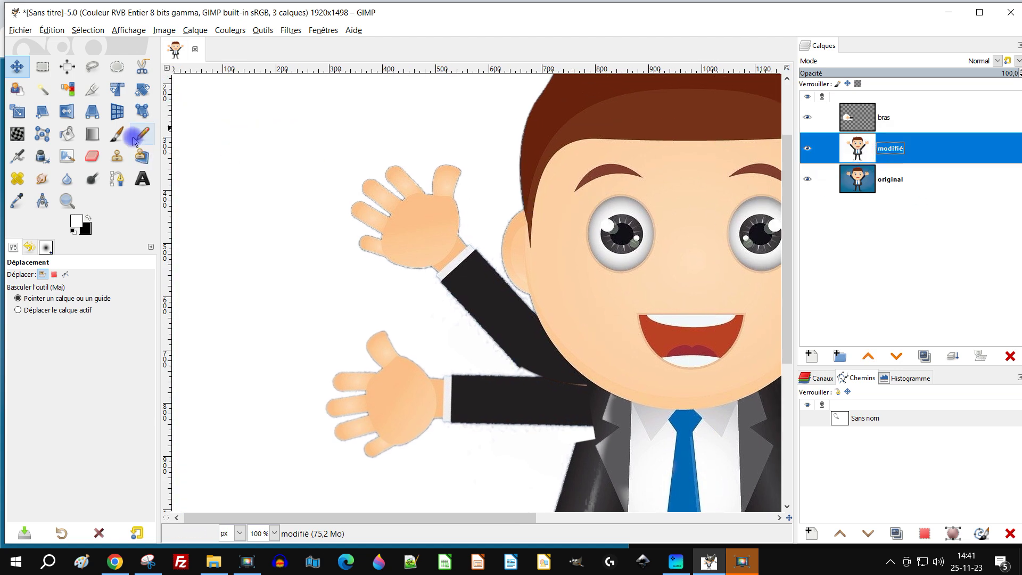
pyautogui.click(117, 134)
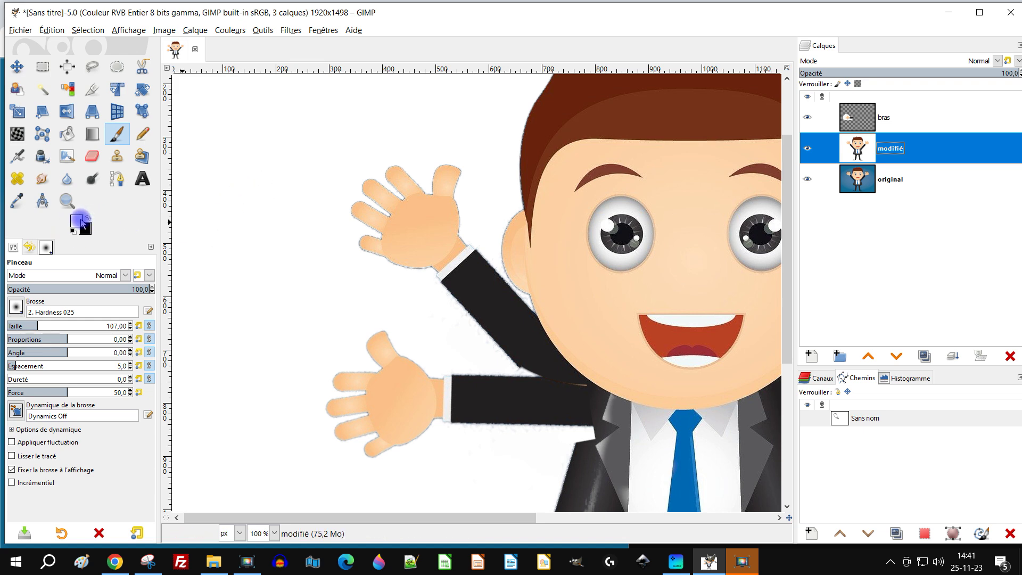
pyautogui.click(380, 171)
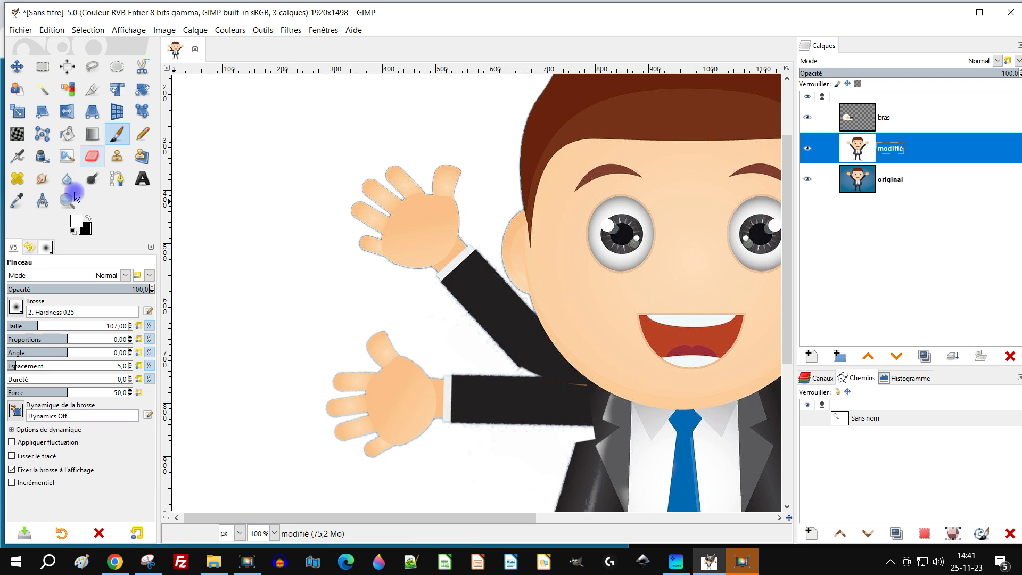
pyautogui.click(15, 307)
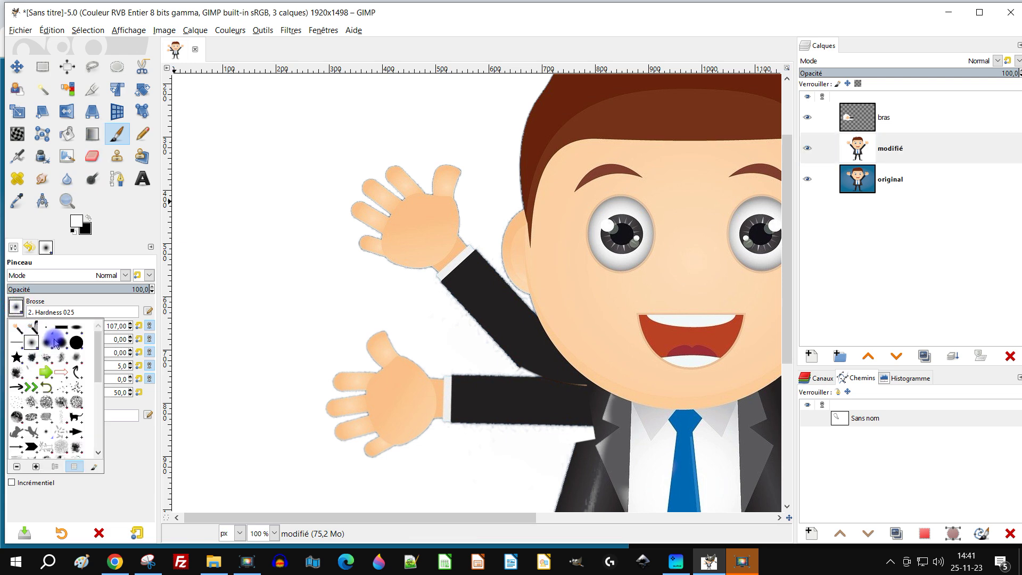
pyautogui.click(55, 342)
pyautogui.moveTo(244, 255); pyautogui.dragTo(115, 245)
pyautogui.moveTo(80, 193); pyautogui.dragTo(46, 248)
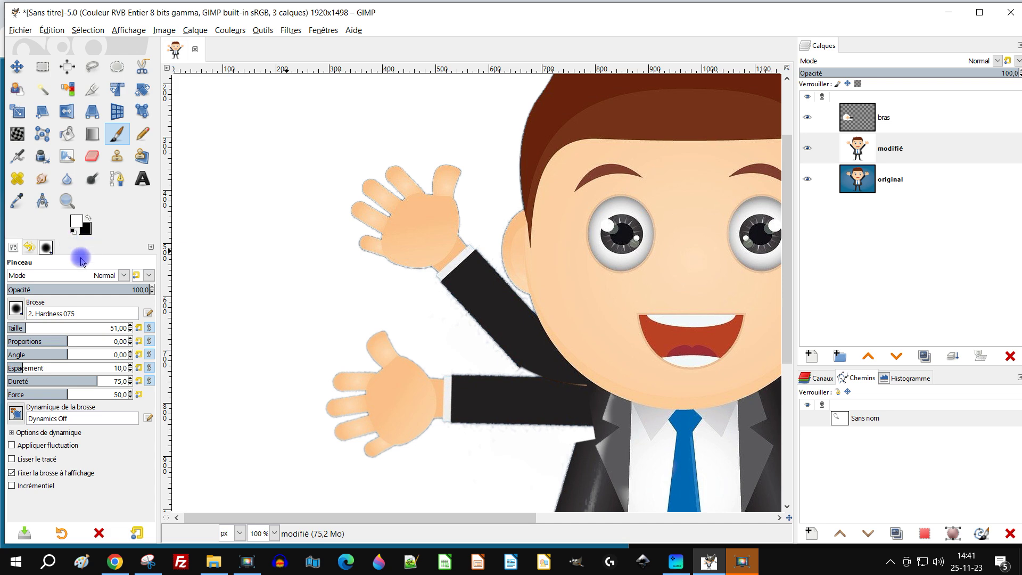
pyautogui.click(152, 248)
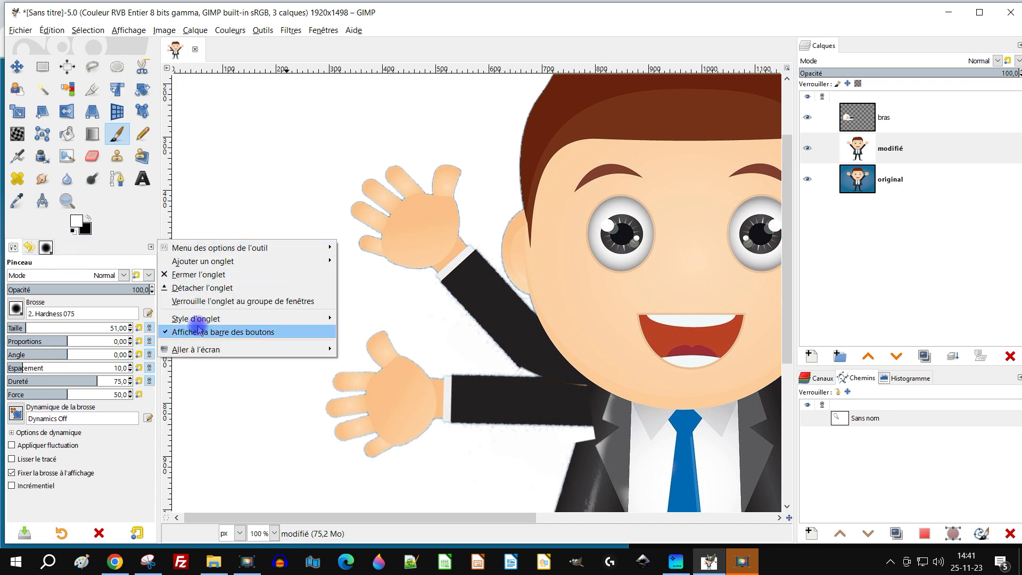
pyautogui.click(203, 302)
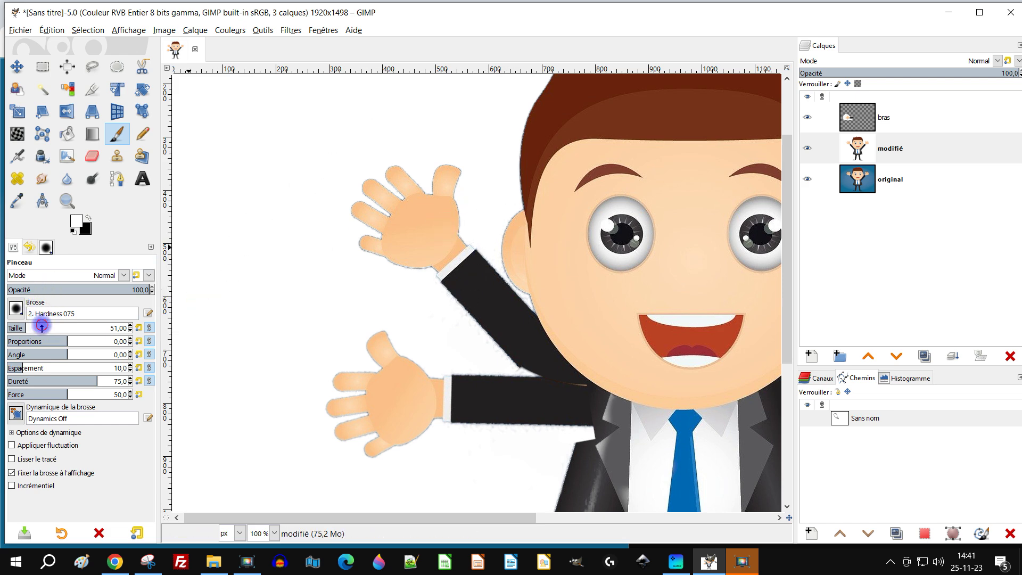
# - Paint white over the old raised hand and its sleeve on the modifié layer, down to the horizontal arm
pyautogui.moveTo(388, 210)
pyautogui.mouseDown()
pyautogui.moveTo(411, 207)
pyautogui.moveTo(398, 188)
pyautogui.mouseUp()
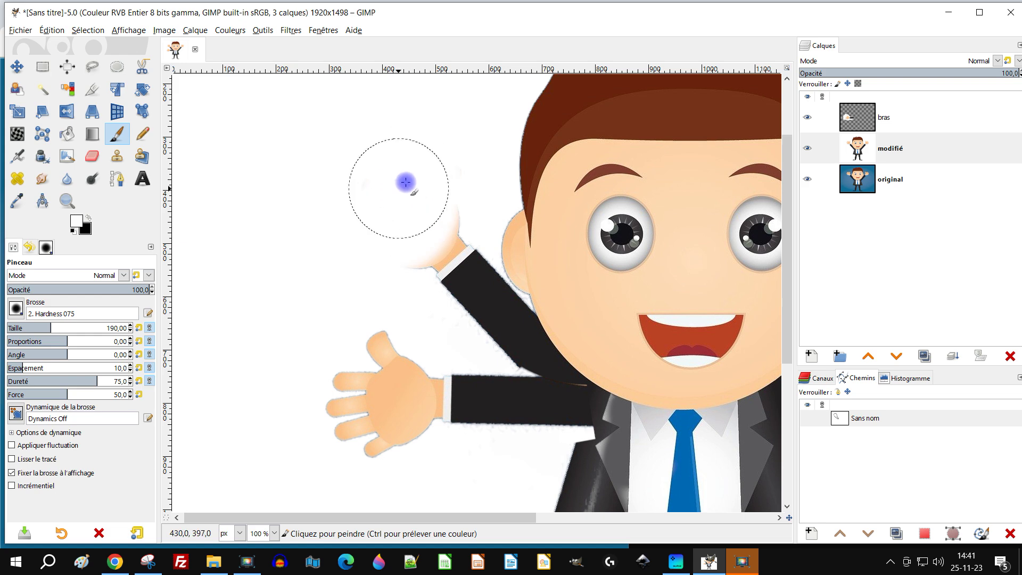
pyautogui.moveTo(420, 233)
pyautogui.mouseDown()
pyautogui.moveTo(433, 181)
pyautogui.moveTo(434, 247)
pyautogui.mouseUp()
pyautogui.keyDown('ctrl'); pyautogui.scroll(2, 434, 246); pyautogui.keyUp('ctrl')
pyautogui.moveTo(479, 276)
pyautogui.mouseDown()
pyautogui.moveTo(433, 263)
pyautogui.moveTo(413, 303)
pyautogui.moveTo(465, 365)
pyautogui.moveTo(463, 269)
pyautogui.moveTo(472, 278)
pyautogui.moveTo(490, 394)
pyautogui.moveTo(516, 406)
pyautogui.moveTo(500, 335)
pyautogui.moveTo(559, 314)
pyautogui.mouseUp()
pyautogui.keyDown('ctrl'); pyautogui.scroll(2, 582, 320); pyautogui.keyUp('ctrl')
pyautogui.keyDown('ctrl'); pyautogui.scroll(1, 559, 365); pyautogui.keyUp('ctrl')
pyautogui.keyDown('ctrl'); pyautogui.scroll(-1, 406, 304); pyautogui.keyUp('ctrl')
pyautogui.moveTo(406, 303)
pyautogui.mouseDown()
pyautogui.moveTo(406, 274)
pyautogui.moveTo(369, 217)
pyautogui.mouseUp()
pyautogui.moveTo(435, 316)
pyautogui.mouseDown()
pyautogui.moveTo(451, 334)
pyautogui.moveTo(454, 323)
pyautogui.moveTo(478, 360)
pyautogui.mouseUp()
pyautogui.press('space')
pyautogui.moveTo(337, 231)
pyautogui.mouseDown()
pyautogui.moveTo(389, 227)
pyautogui.moveTo(425, 346)
pyautogui.moveTo(402, 370)
pyautogui.moveTo(348, 373)
pyautogui.moveTo(392, 391)
pyautogui.moveTo(463, 393)
pyautogui.moveTo(435, 301)
pyautogui.moveTo(425, 212)
pyautogui.moveTo(516, 411)
pyautogui.moveTo(428, 399)
pyautogui.mouseUp()
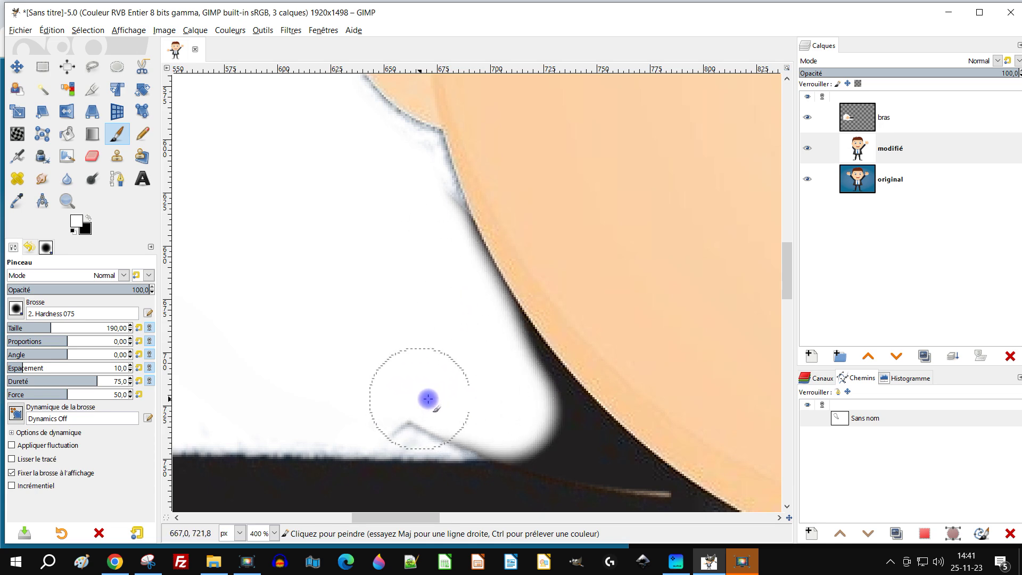
# - Paint white over the remaining black sleeve wedge between the jaw and the horizontal arm
pyautogui.scroll(2, 544, 424)
pyautogui.moveTo(550, 424)
pyautogui.mouseDown()
pyautogui.moveTo(392, 187)
pyautogui.moveTo(370, 142)
pyautogui.moveTo(381, 115)
pyautogui.mouseUp()
pyautogui.click(532, 450)
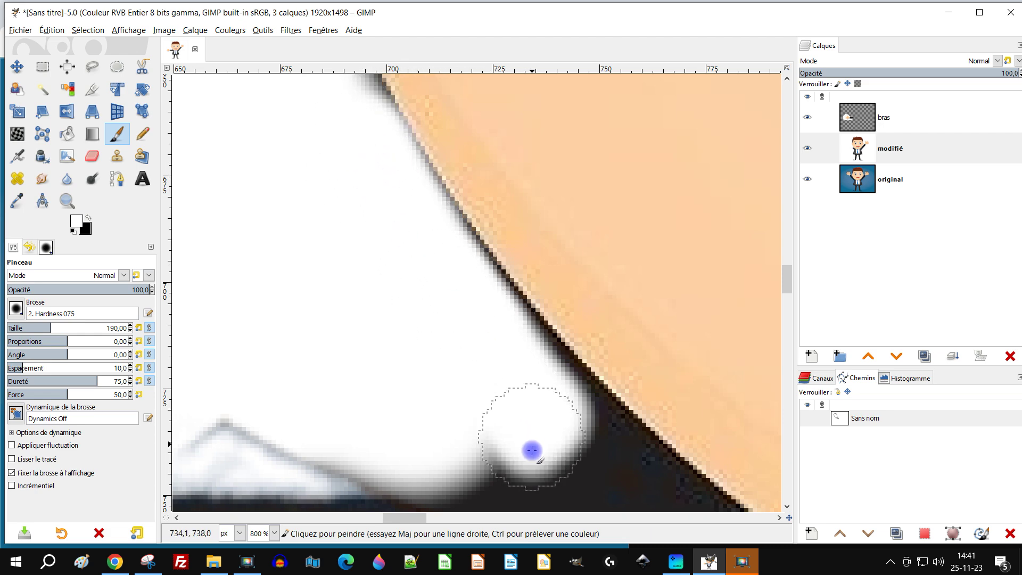
pyautogui.moveTo(532, 450); pyautogui.dragTo(449, 429)
# - Paint white along the cheek below the ear, covering the dark fringe with freehand and straight strokes
pyautogui.scroll(-4, 468, 417)
pyautogui.scroll(2, 485, 354)
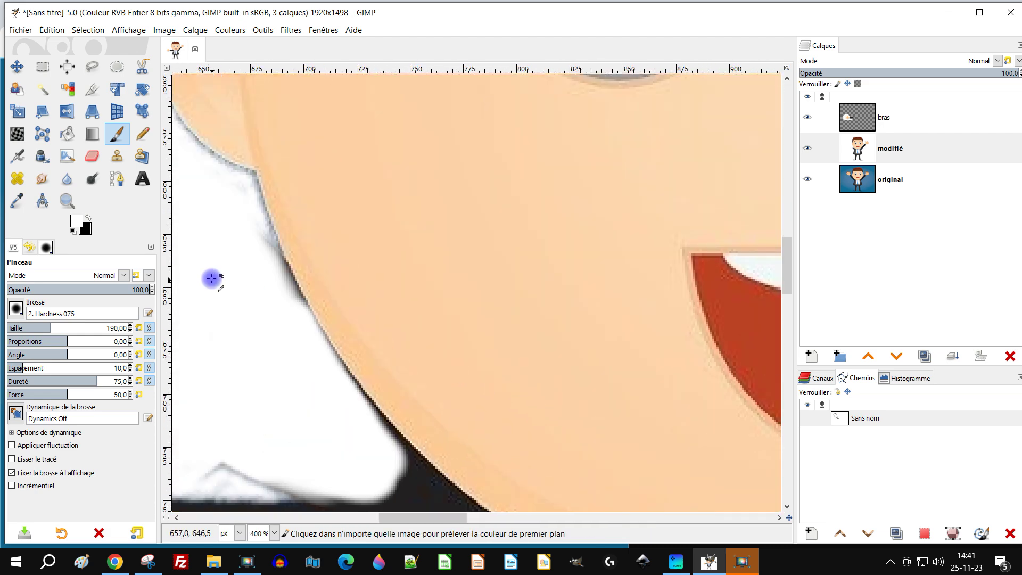
pyautogui.scroll(-3, 298, 325)
pyautogui.scroll(4, 384, 388)
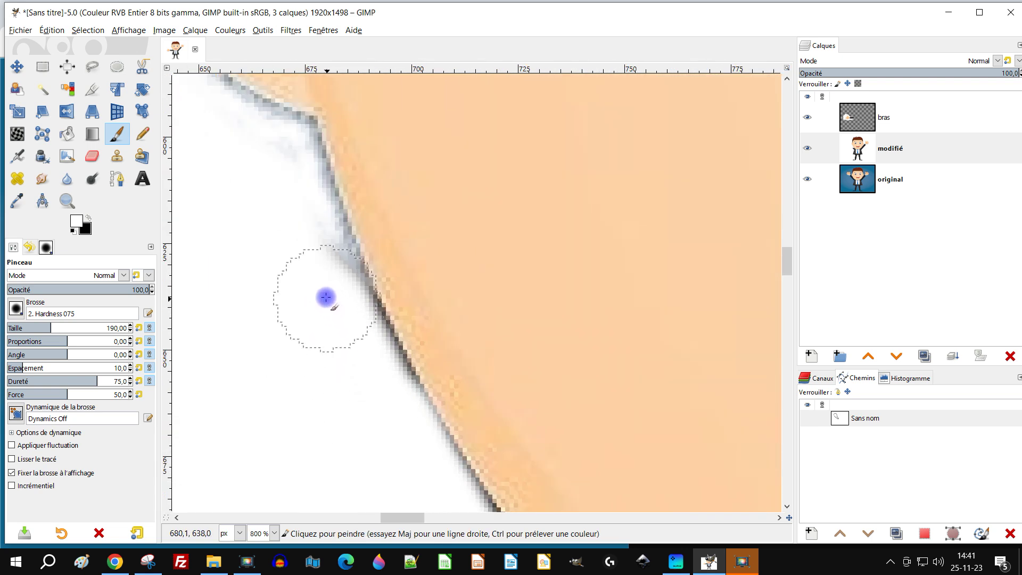
pyautogui.moveTo(328, 304); pyautogui.dragTo(307, 240)
pyautogui.scroll(3, 334, 310)
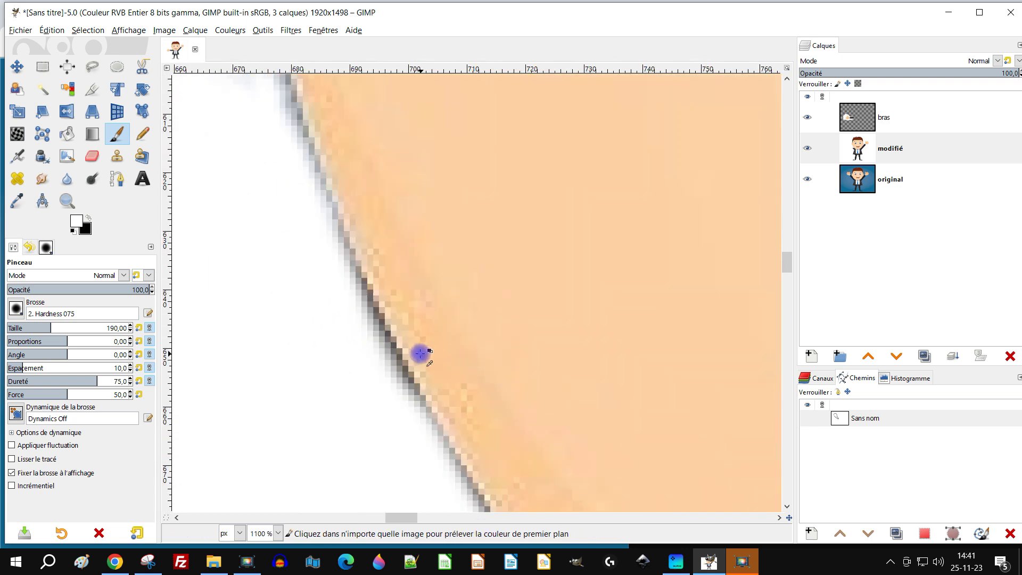
pyautogui.click(423, 444)
pyautogui.keyDown('shift'); pyautogui.click(246, 141); pyautogui.keyUp('shift')
pyautogui.moveTo(309, 233); pyautogui.dragTo(244, 111)
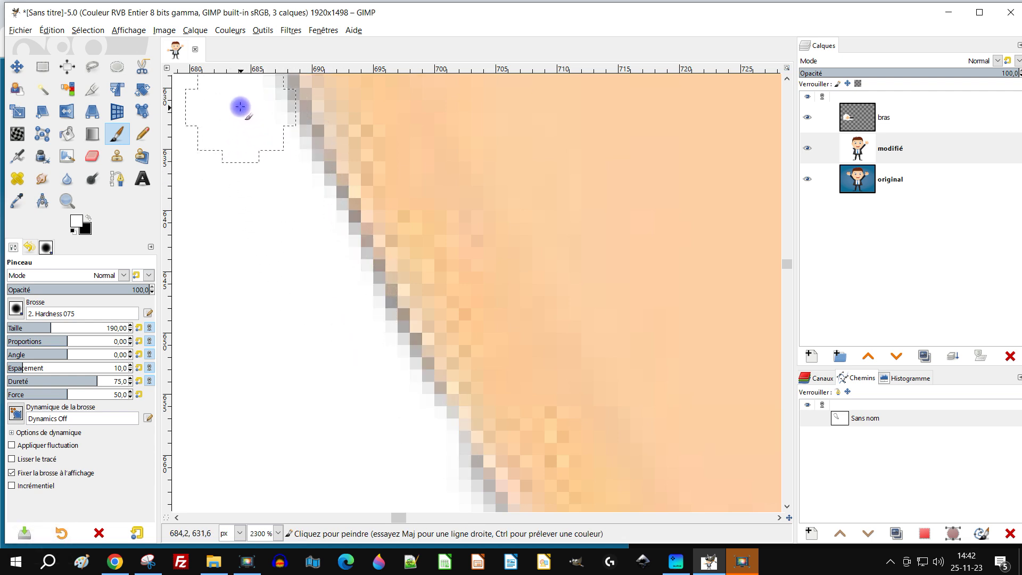
# - Paint white along the lower jaw edge down to the shoulder to cover the remaining black fringe
pyautogui.scroll(-5, 315, 281)
pyautogui.scroll(4, 365, 297)
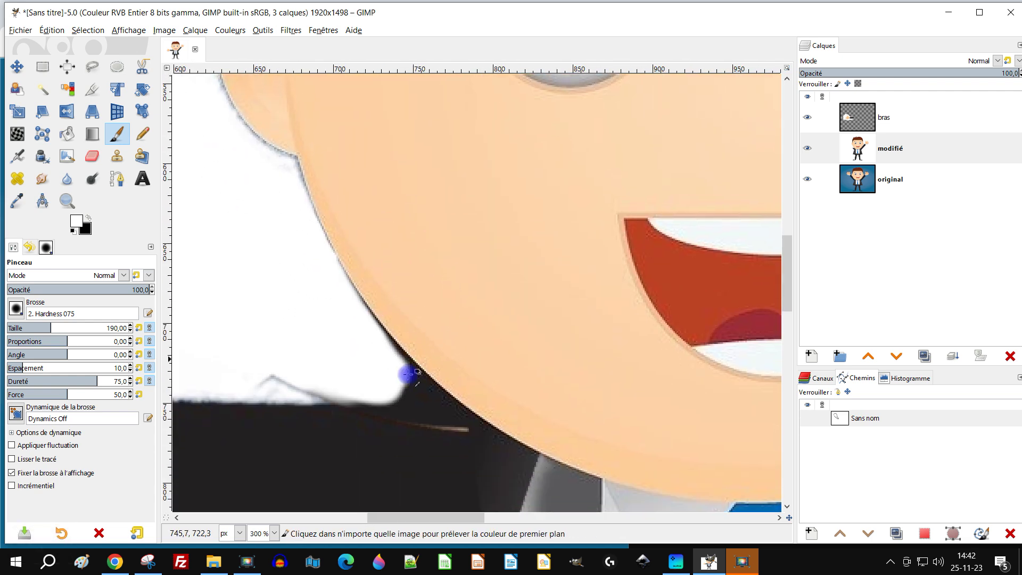
pyautogui.moveTo(351, 377)
pyautogui.mouseDown()
pyautogui.moveTo(417, 381)
pyautogui.moveTo(443, 394)
pyautogui.moveTo(323, 249)
pyautogui.moveTo(465, 395)
pyautogui.moveTo(310, 215)
pyautogui.mouseUp()
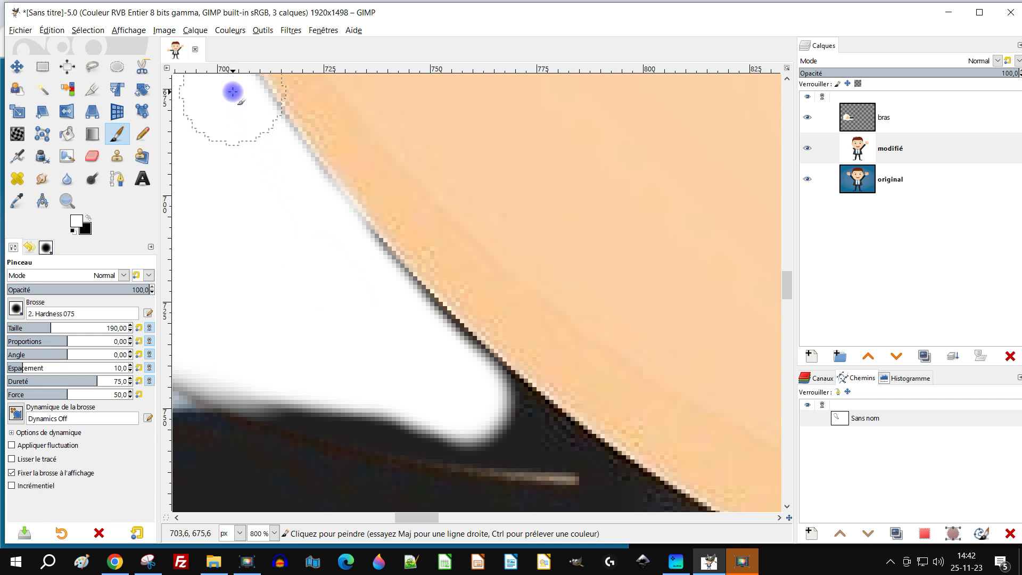
pyautogui.moveTo(388, 302); pyautogui.dragTo(429, 351)
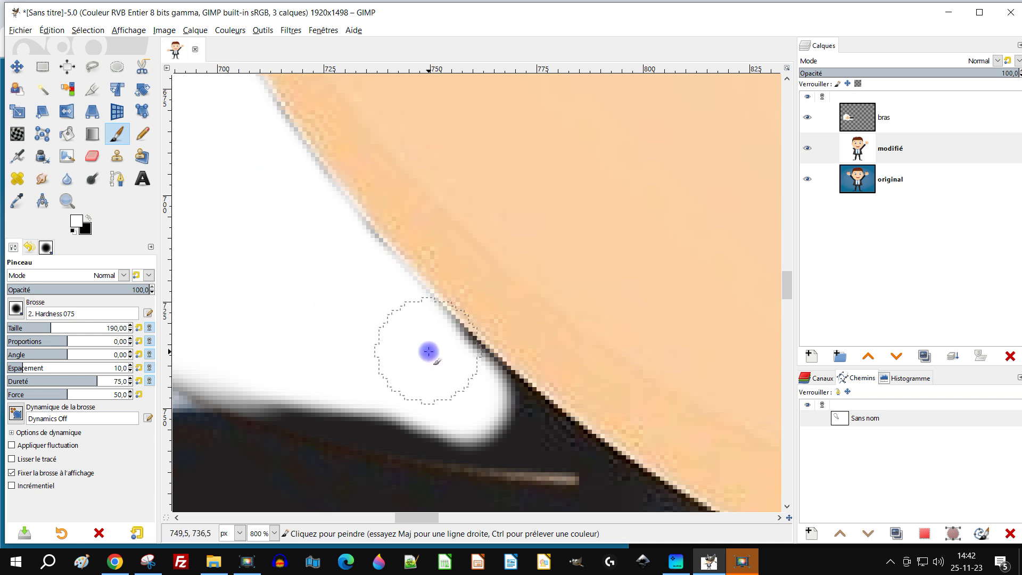
pyautogui.scroll(-4, 445, 364)
pyautogui.scroll(2, 422, 377)
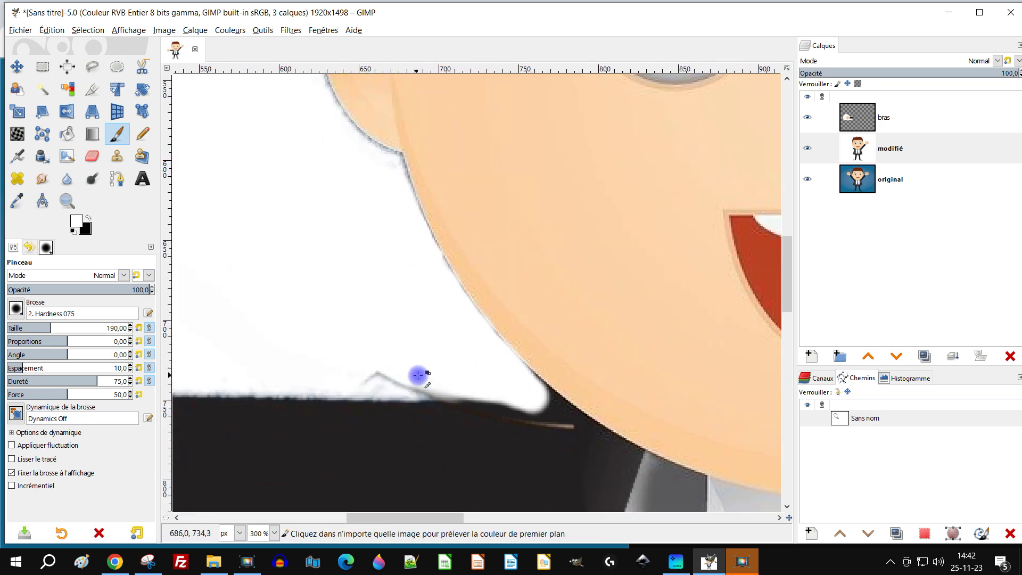
# - Examine the whole figure and the joint between the horizontal arm, jaw and jacket shoulder
pyautogui.scroll(-3, 711, 205)
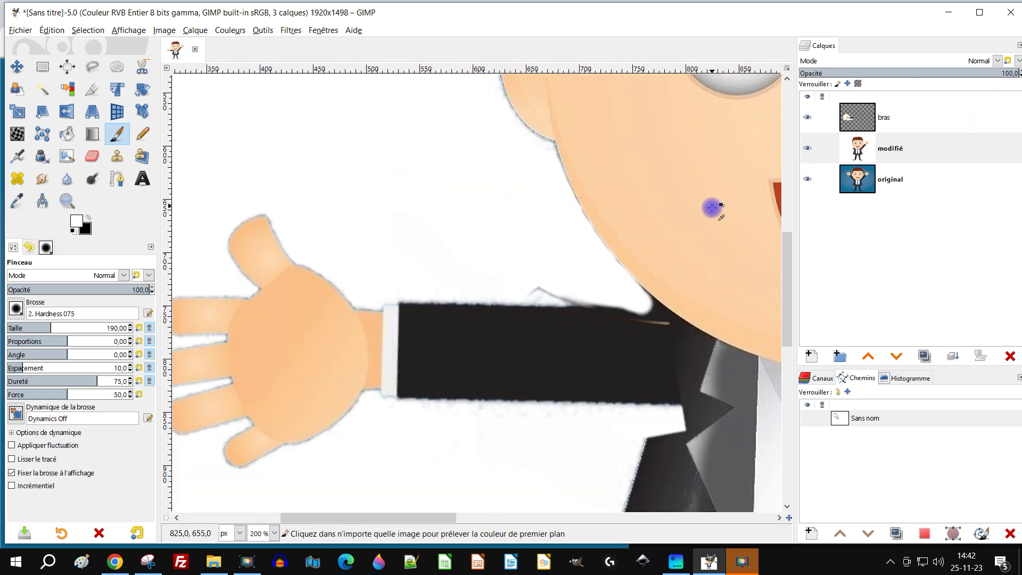
pyautogui.scroll(1, 564, 212)
pyautogui.scroll(-3, 628, 250)
pyautogui.scroll(2, 628, 250)
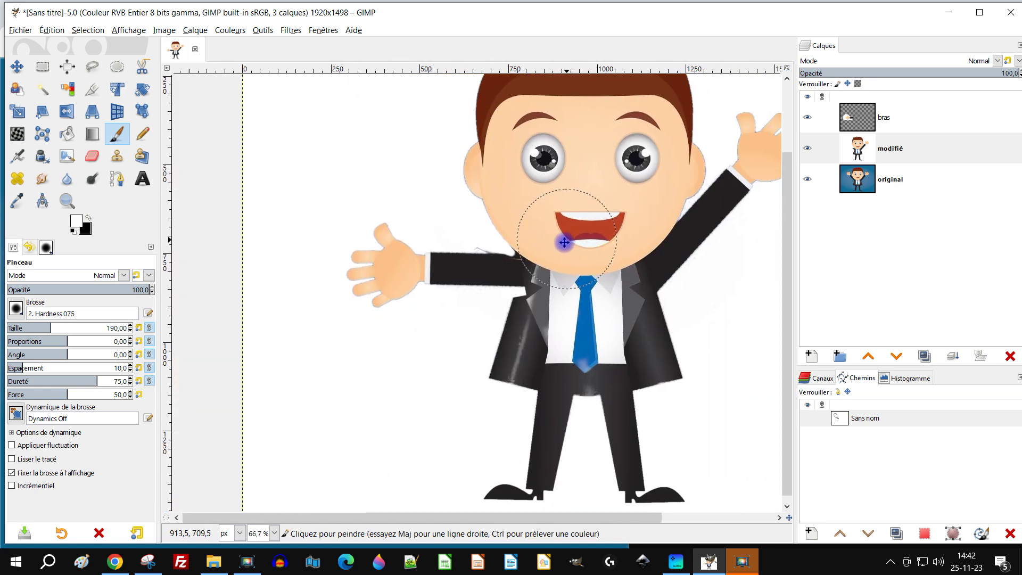
pyautogui.scroll(1, 405, 347)
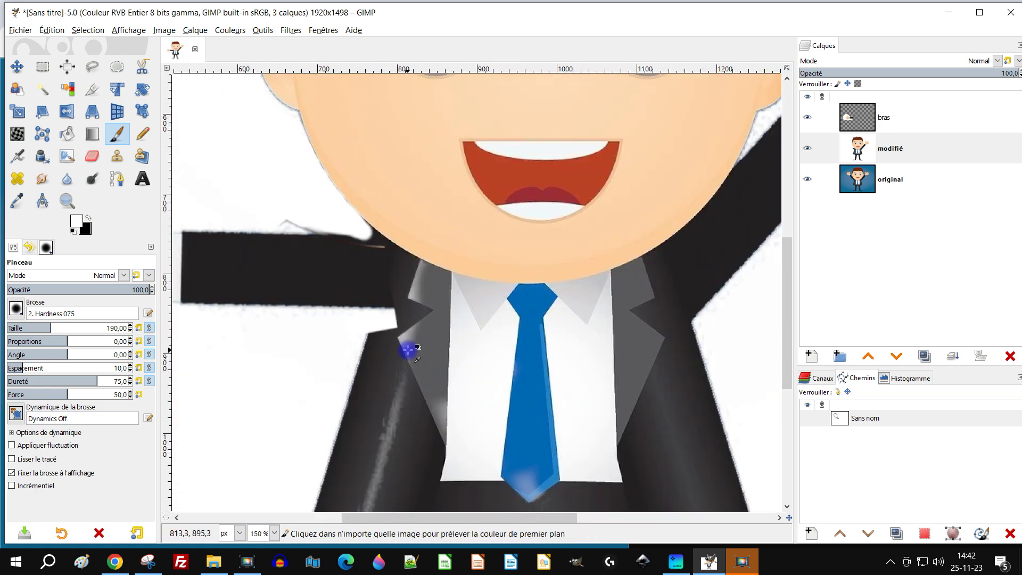
pyautogui.scroll(-1, 430, 331)
pyautogui.scroll(-1, 451, 289)
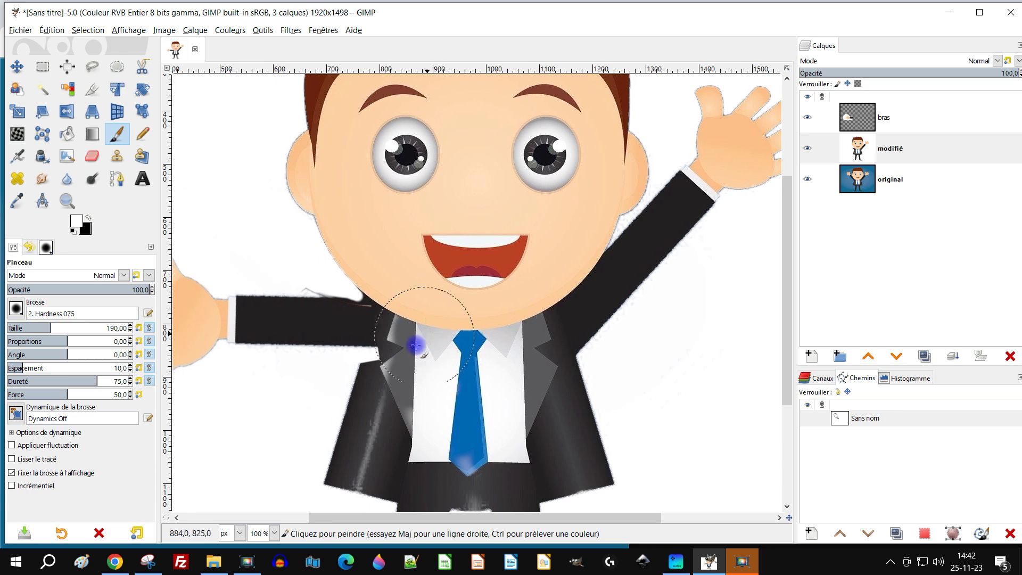
pyautogui.scroll(-1, 418, 320)
pyautogui.scroll(1, 386, 318)
pyautogui.scroll(1, 385, 318)
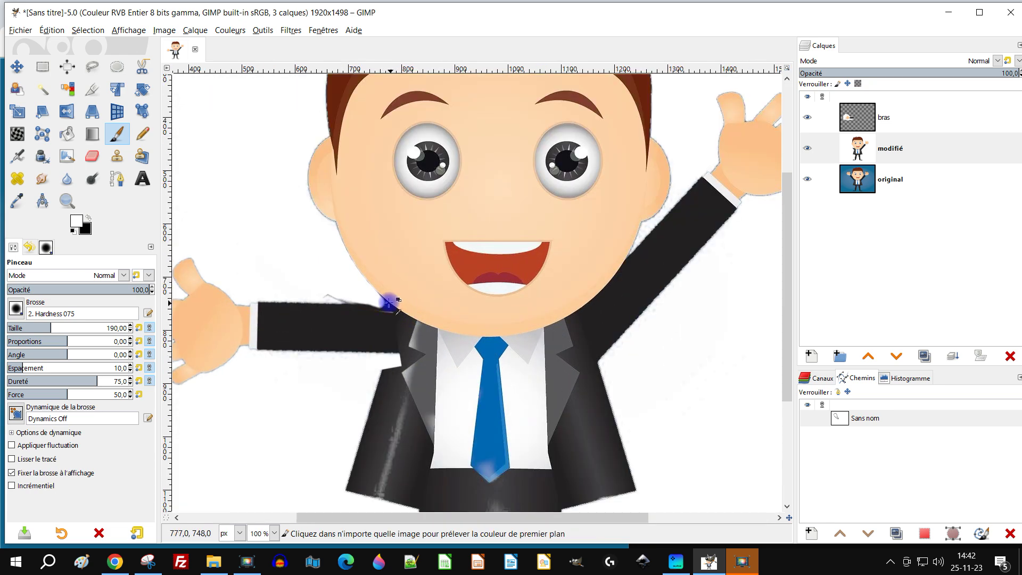
# - Try the Eraser on the stray outline above the horizontal sleeve on the bras layer, and undo the erasure
pyautogui.scroll(1, 345, 311)
pyautogui.click(848, 115)
pyautogui.scroll(1, 297, 278)
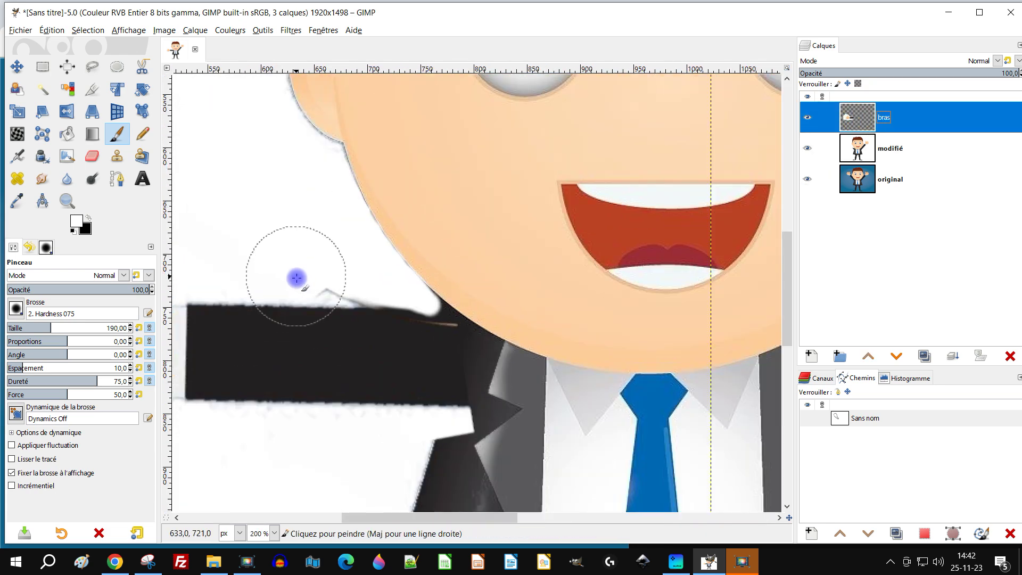
pyautogui.scroll(2, 230, 294)
pyautogui.click(93, 156)
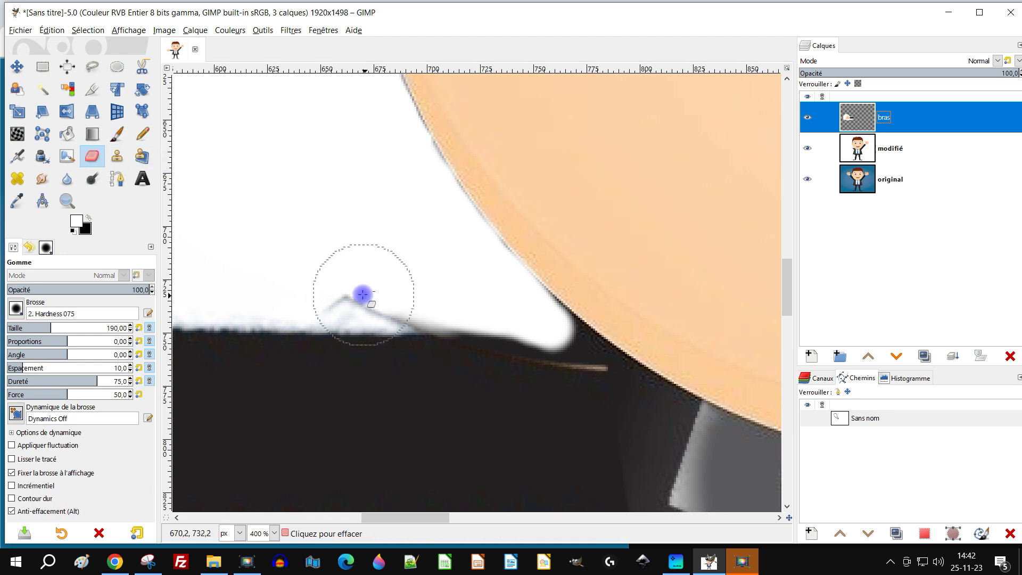
pyautogui.scroll(-3, 365, 299)
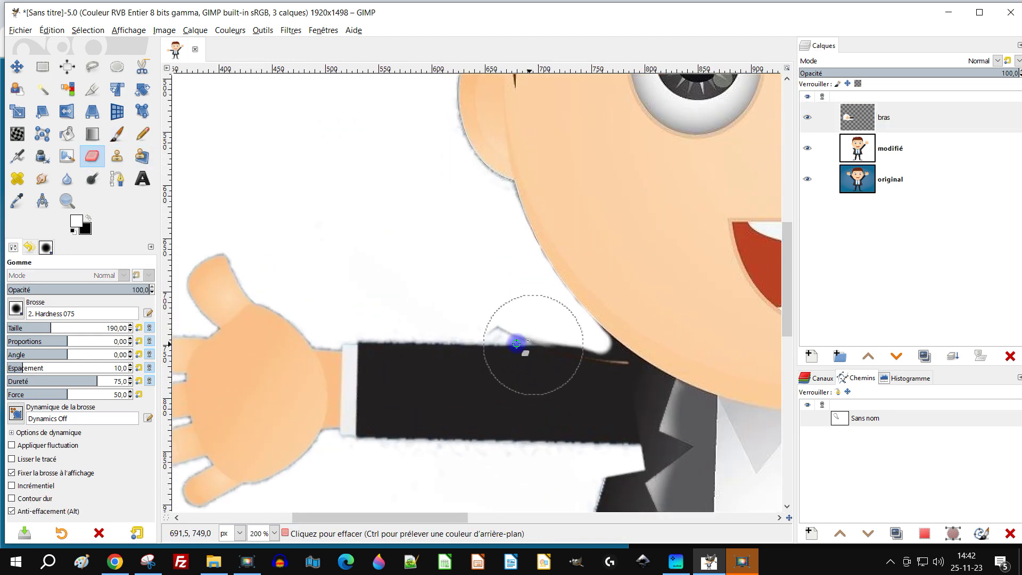
pyautogui.scroll(1, 536, 347)
pyautogui.scroll(1, 451, 316)
pyautogui.click(432, 308)
pyautogui.hotkey('ctrl', 'z')
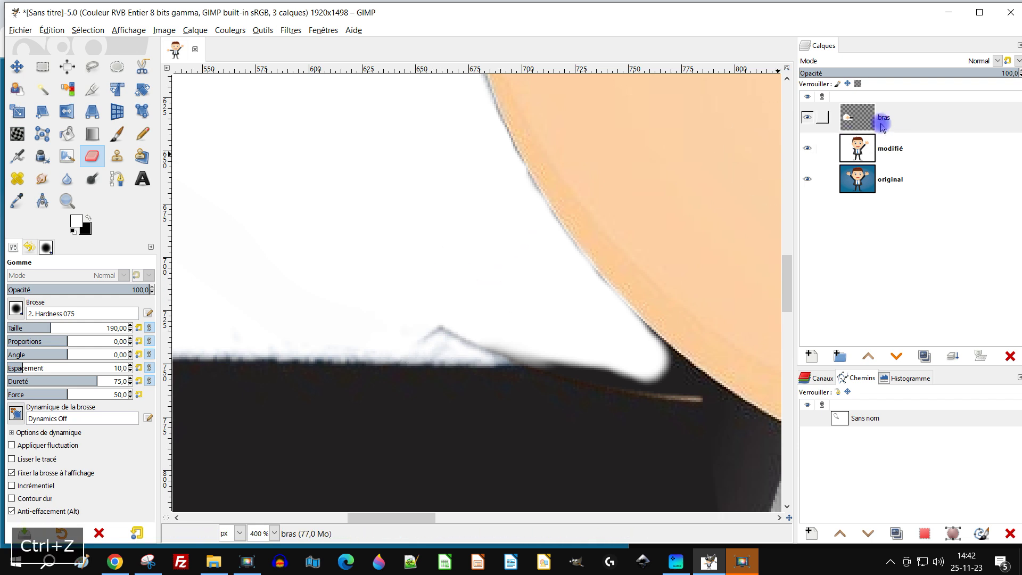
# - Paint white with the Paintbrush on the bras layer over the stray outline above the horizontal sleeve
pyautogui.click(859, 118)
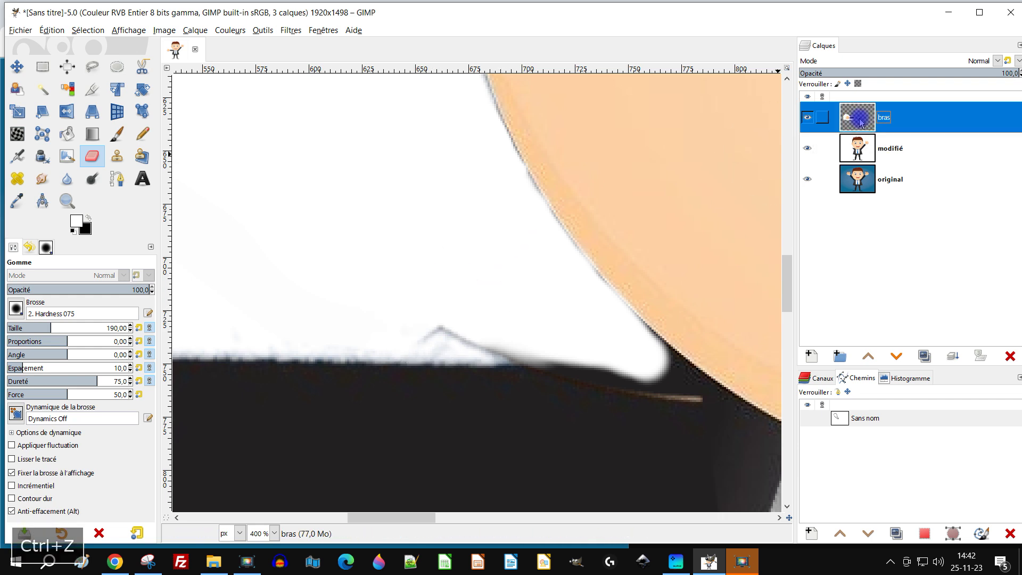
pyautogui.click(117, 134)
pyautogui.scroll(2, 422, 324)
pyautogui.moveTo(396, 368)
pyautogui.mouseDown()
pyautogui.moveTo(604, 371)
pyautogui.moveTo(477, 381)
pyautogui.moveTo(710, 389)
pyautogui.moveTo(313, 379)
pyautogui.mouseUp()
pyautogui.scroll(-3, 529, 330)
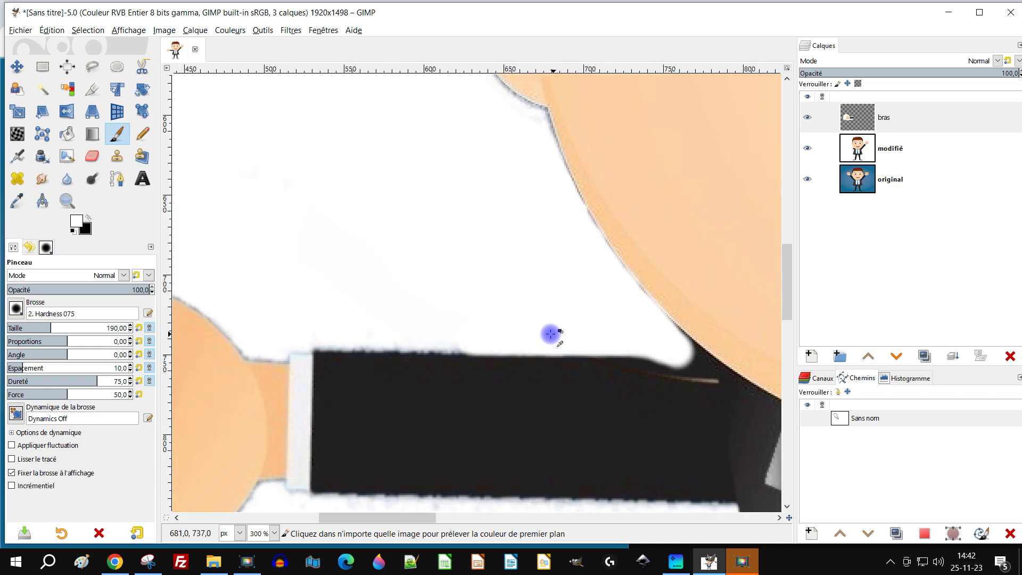
# - Clean the ragged upper edge of the horizontal sleeve with a straight white stroke starting at the cuff
pyautogui.scroll(3, 553, 333)
pyautogui.click(246, 310)
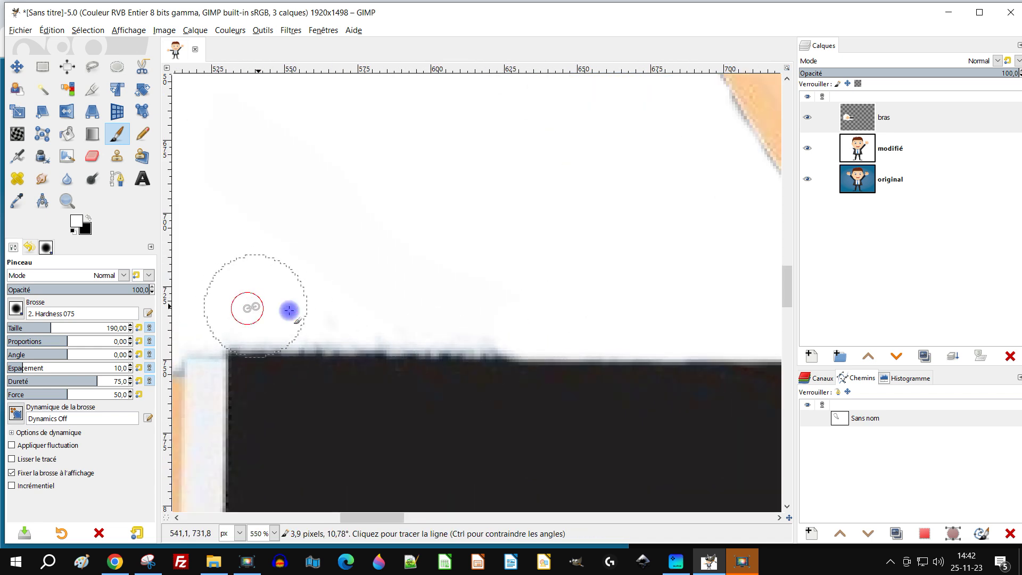
pyautogui.keyDown('shift'); pyautogui.click(685, 321); pyautogui.keyUp('shift')
pyautogui.moveTo(551, 315); pyautogui.dragTo(258, 315)
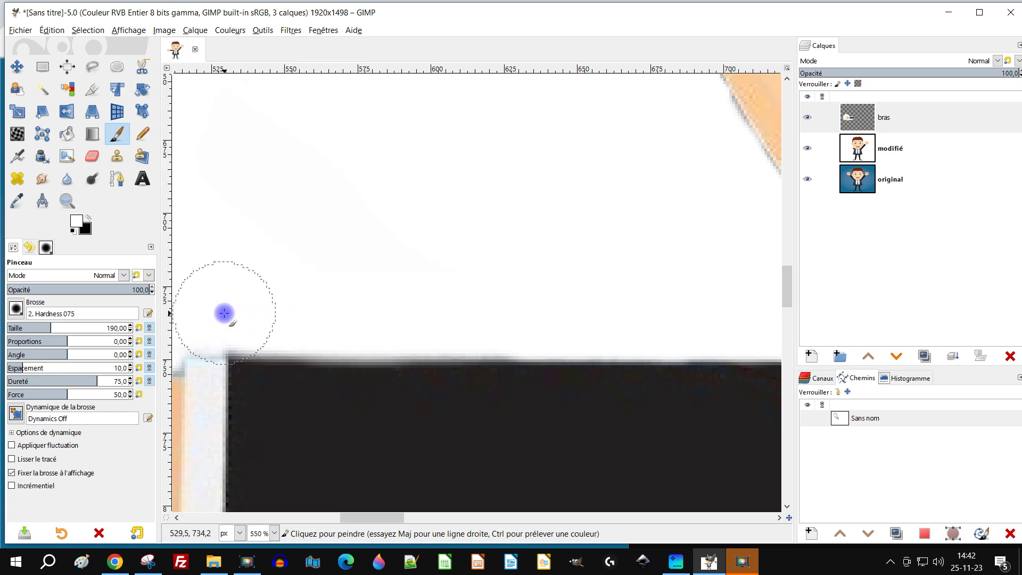
# - Sample the sleeve's near-black as the foreground color and paint over the thin brown line near the shoulder
pyautogui.scroll(-3, 224, 313)
pyautogui.scroll(5, 621, 319)
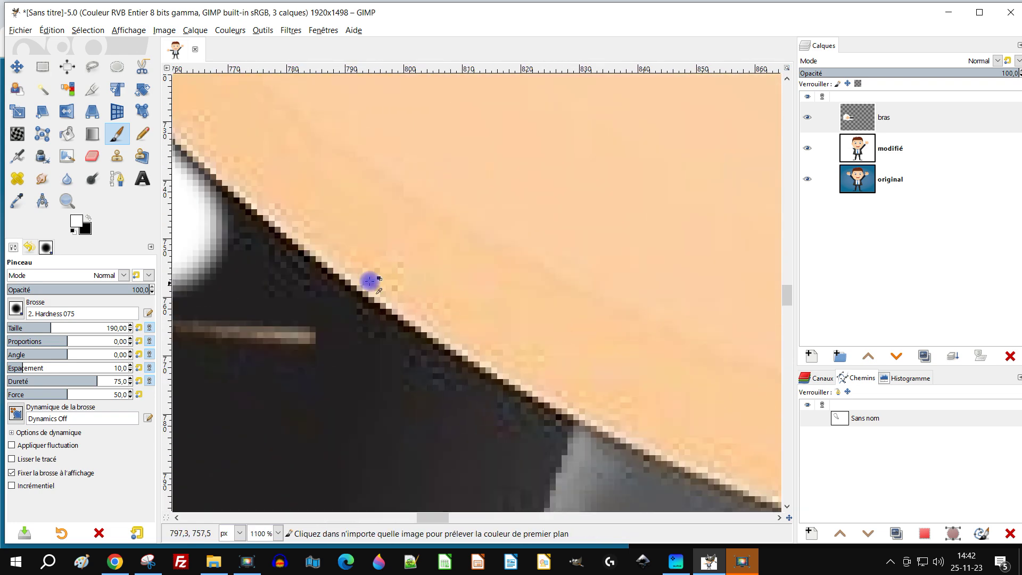
pyautogui.scroll(2, 369, 281)
pyautogui.hscroll(-6, 370, 281)
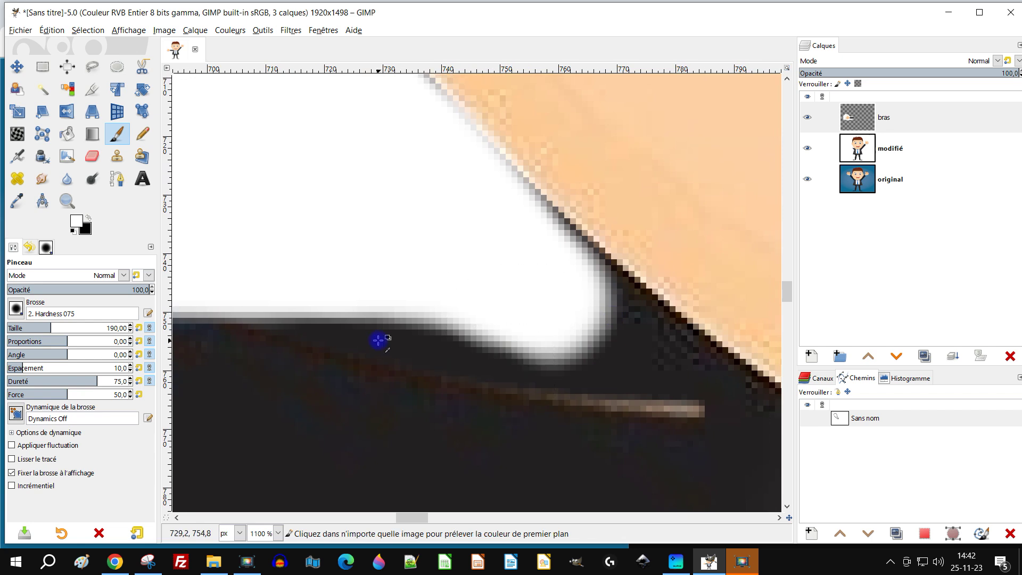
pyautogui.press('ctrl')
pyautogui.moveTo(543, 424)
pyautogui.mouseDown()
pyautogui.moveTo(698, 425)
pyautogui.moveTo(454, 416)
pyautogui.mouseUp()
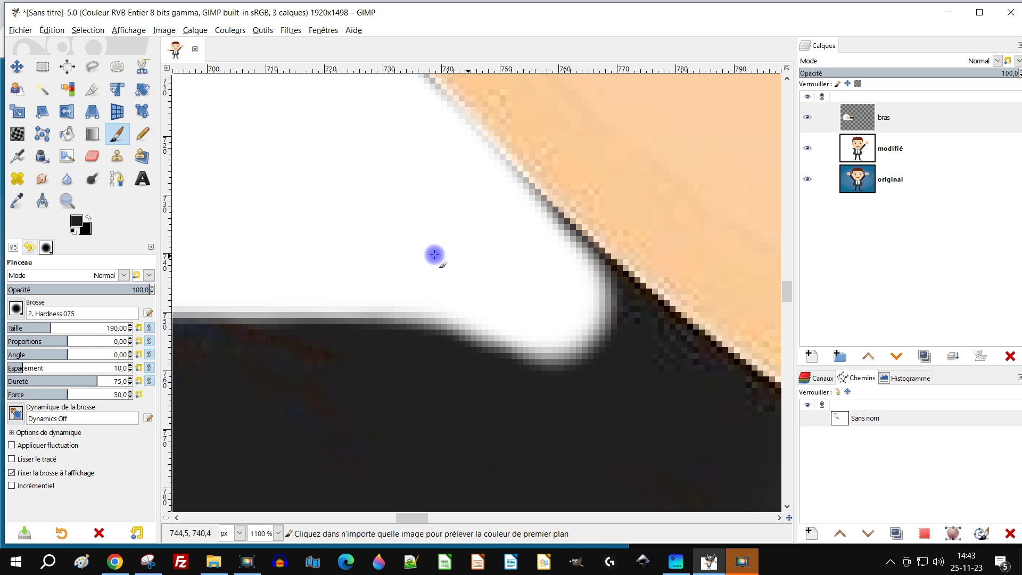
# - Paint near-black with the Paintbrush over the white dip in the sleeve's upper edge near the chin
pyautogui.click(18, 200)
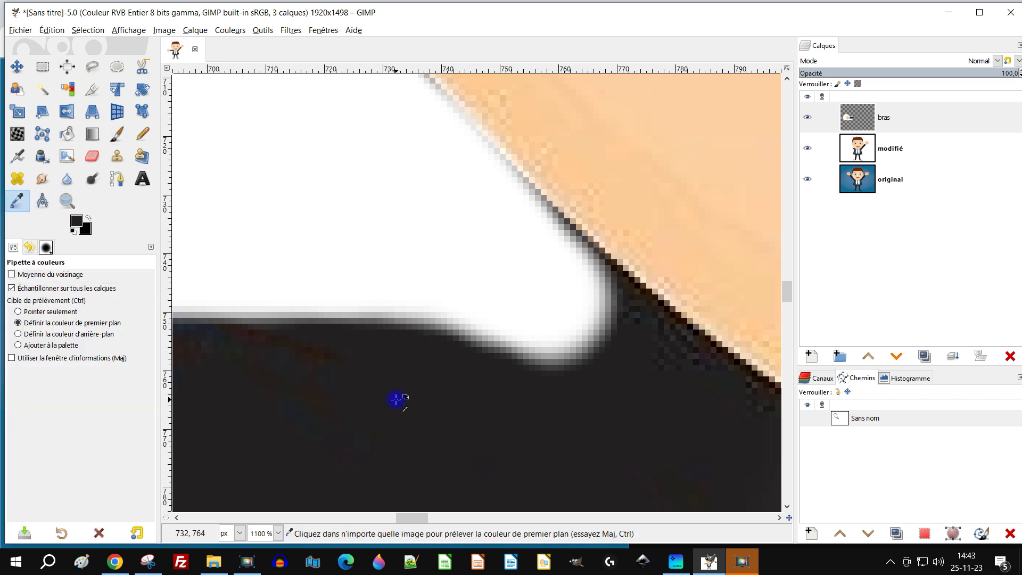
pyautogui.click(118, 136)
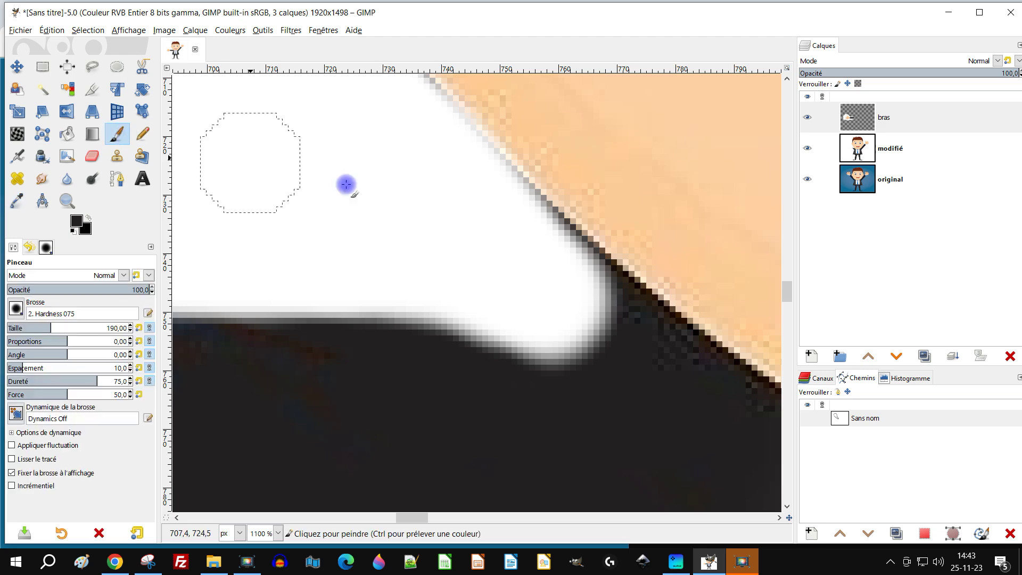
pyautogui.moveTo(463, 365); pyautogui.dragTo(577, 364)
pyautogui.moveTo(490, 365); pyautogui.dragTo(503, 373)
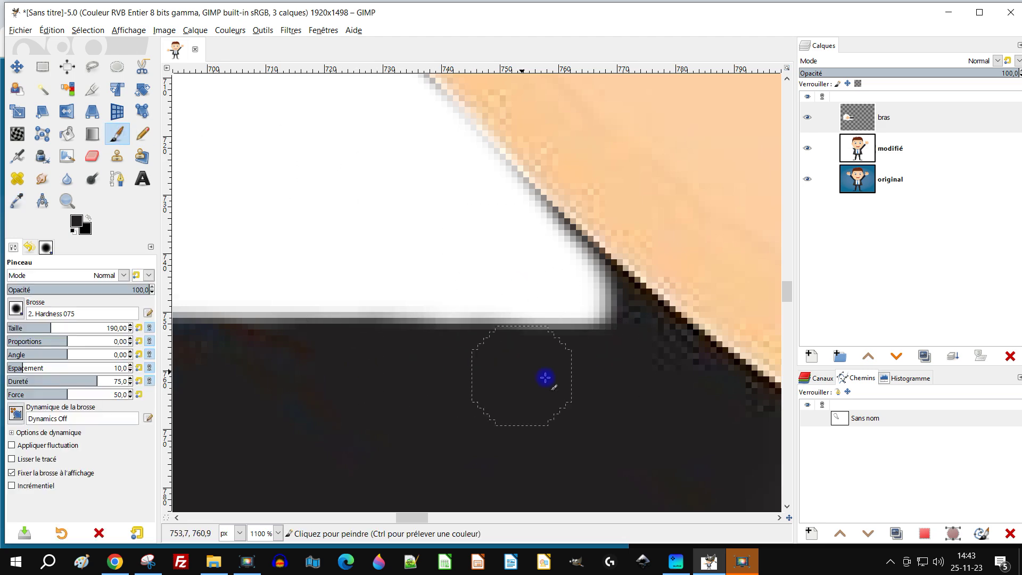
pyautogui.scroll(-5, 696, 370)
pyautogui.scroll(5, 498, 353)
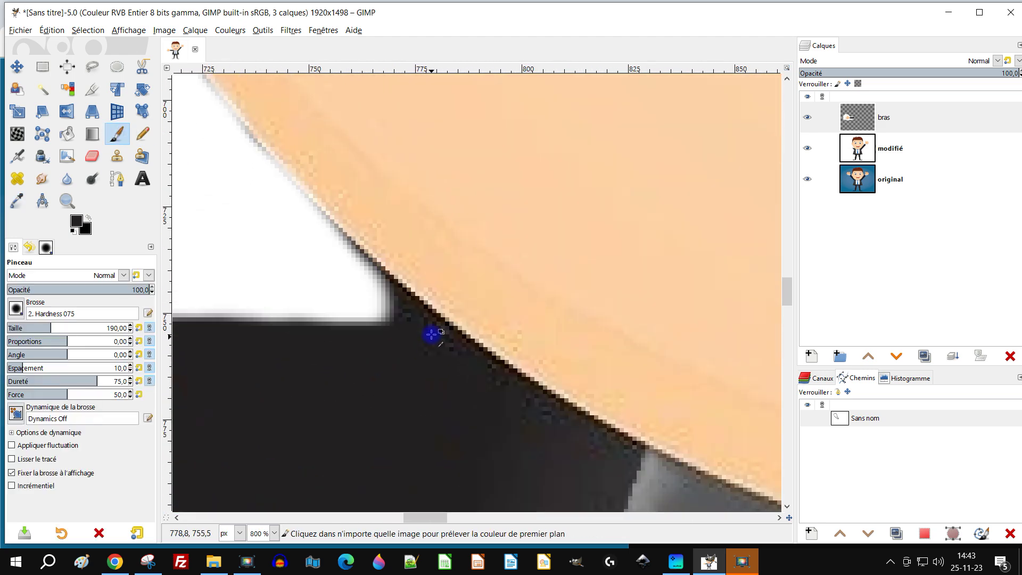
# - Sample white as the foreground color and paint over the dark area between the jawline and the sleeve's upper edge
pyautogui.keyDown('ctrl'); pyautogui.click(279, 248); pyautogui.keyUp('ctrl')
pyautogui.scroll(3, 330, 277)
pyautogui.moveTo(337, 363)
pyautogui.mouseDown()
pyautogui.moveTo(372, 358)
pyautogui.moveTo(292, 293)
pyautogui.moveTo(262, 247)
pyautogui.moveTo(392, 364)
pyautogui.moveTo(238, 207)
pyautogui.moveTo(240, 258)
pyautogui.moveTo(468, 458)
pyautogui.moveTo(413, 397)
pyautogui.moveTo(420, 458)
pyautogui.moveTo(482, 463)
pyautogui.mouseUp()
pyautogui.scroll(-6, 561, 413)
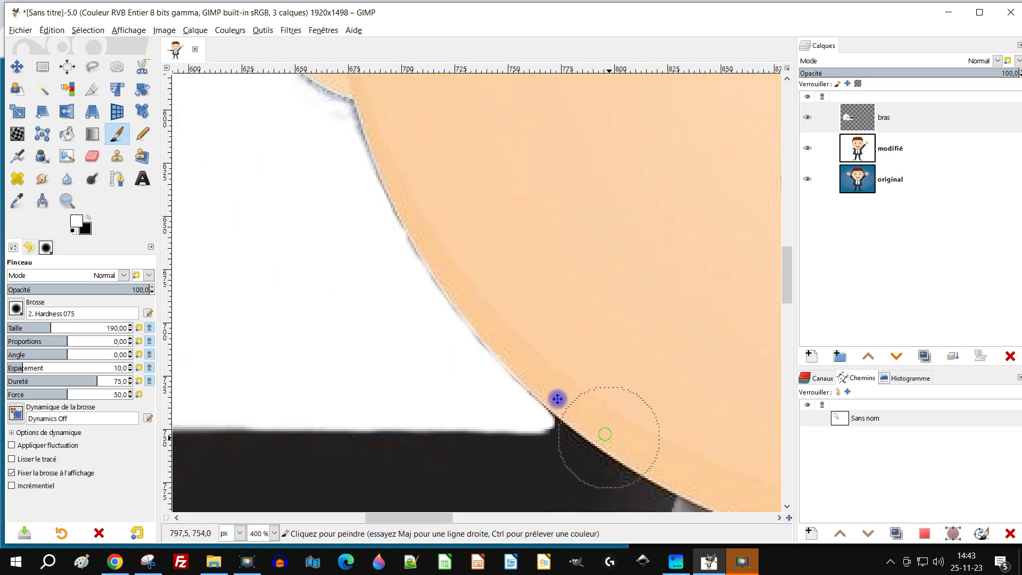
pyautogui.scroll(6, 605, 434)
pyautogui.moveTo(456, 290)
pyautogui.mouseDown()
pyautogui.moveTo(431, 242)
pyautogui.moveTo(366, 186)
pyautogui.moveTo(368, 200)
pyautogui.moveTo(520, 322)
pyautogui.moveTo(242, 256)
pyautogui.moveTo(505, 305)
pyautogui.moveTo(582, 346)
pyautogui.moveTo(273, 110)
pyautogui.mouseUp()
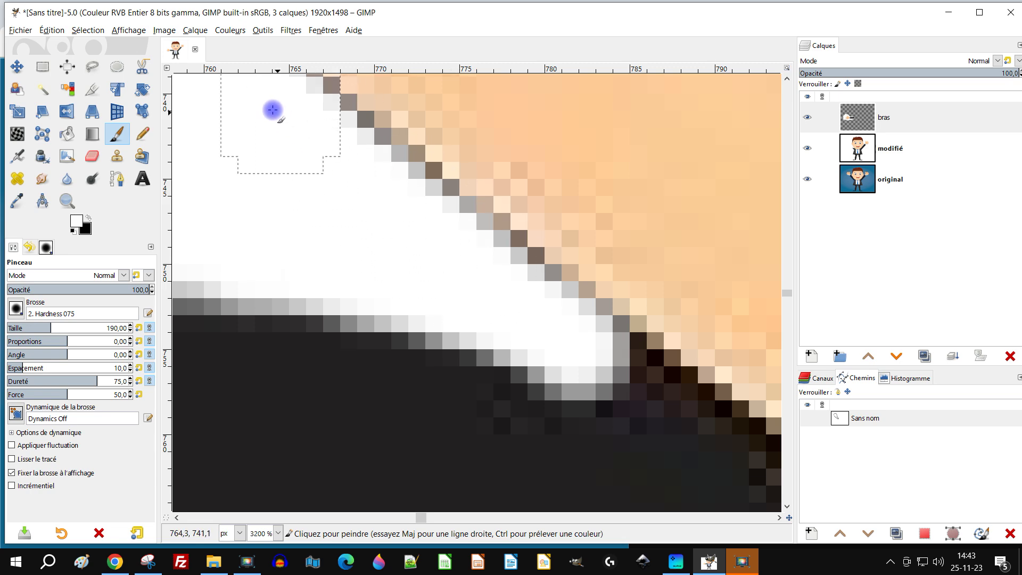
pyautogui.scroll(-8, 514, 211)
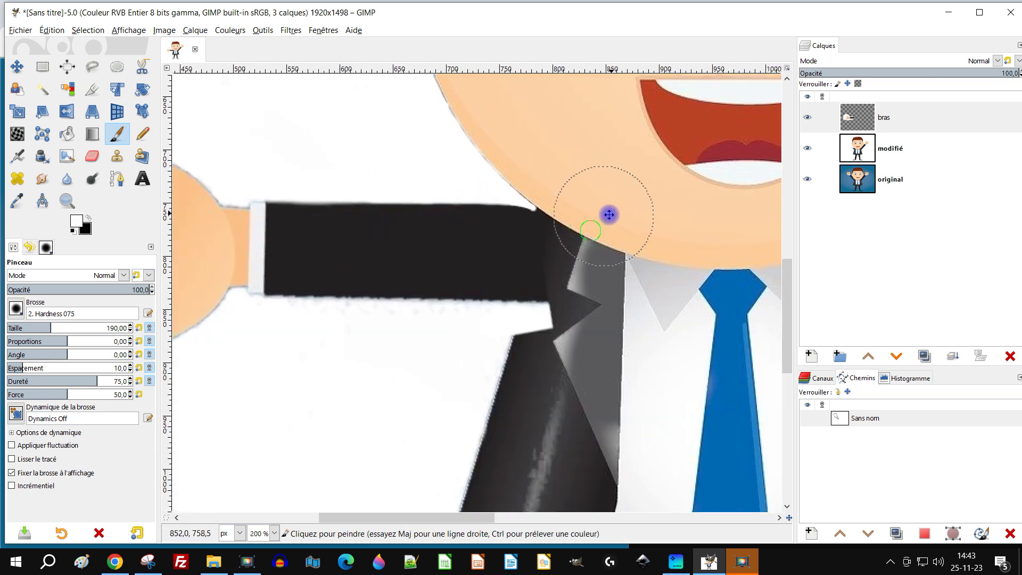
# - Sample the jacket's dark grey and fill the white notch at the armpit below the horizontal sleeve
pyautogui.scroll(4, 543, 390)
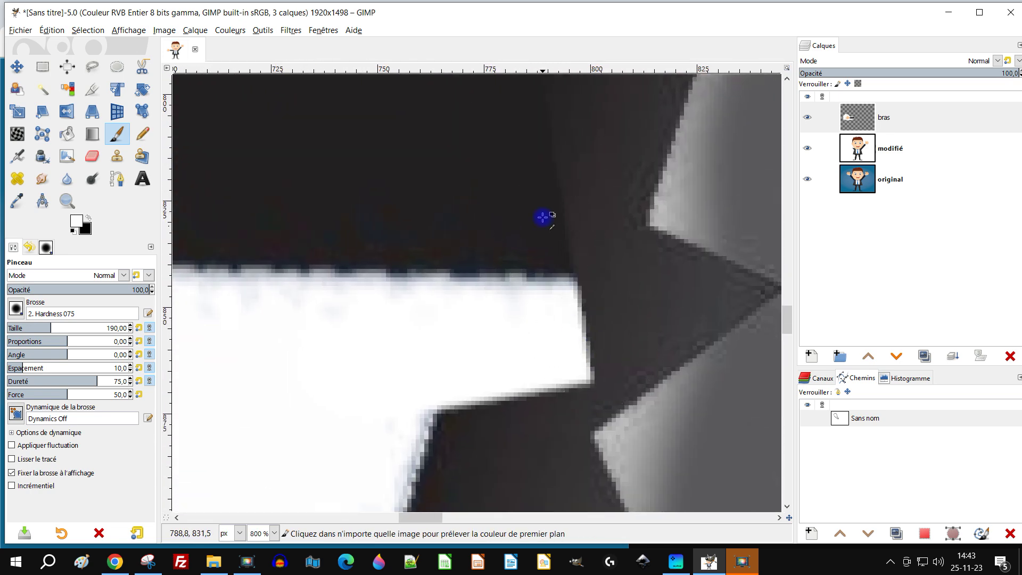
pyautogui.scroll(-3, 589, 226)
pyautogui.scroll(3, 647, 338)
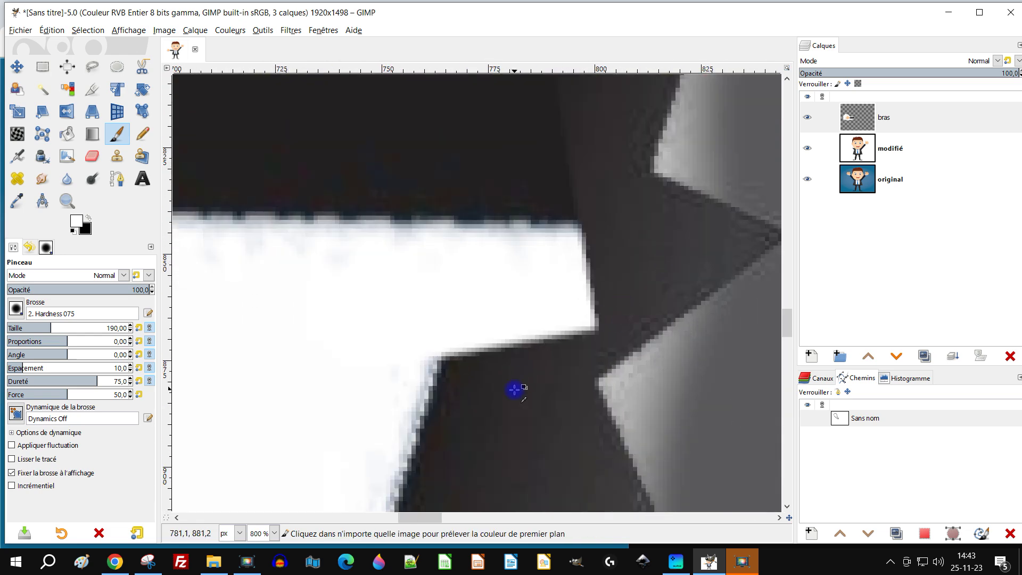
pyautogui.keyDown('ctrl'); pyautogui.click(604, 235); pyautogui.keyUp('ctrl')
pyautogui.moveTo(605, 235)
pyautogui.mouseDown()
pyautogui.moveTo(520, 306)
pyautogui.moveTo(562, 308)
pyautogui.mouseUp()
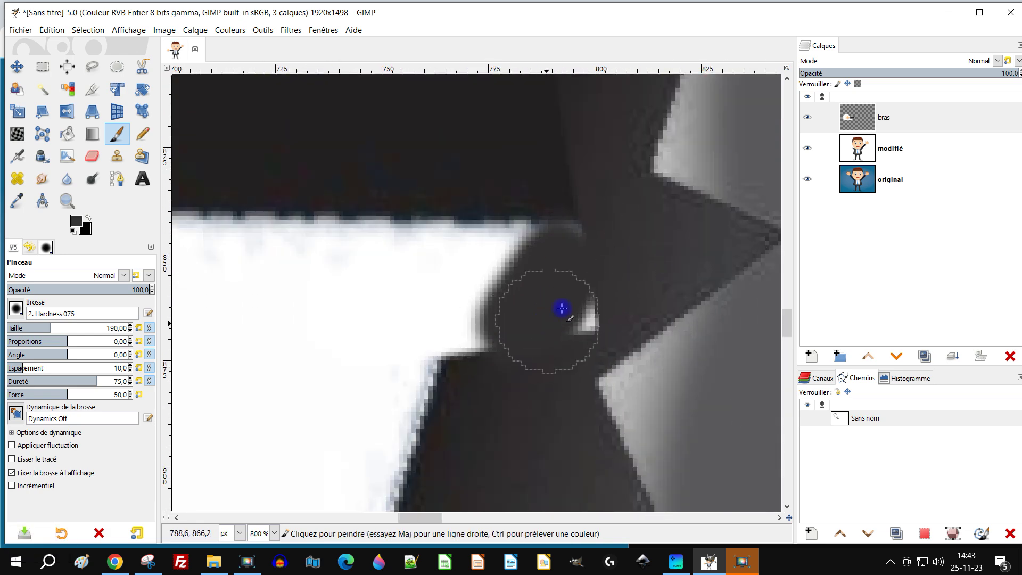
pyautogui.moveTo(579, 266)
pyautogui.mouseDown()
pyautogui.moveTo(547, 270)
pyautogui.moveTo(573, 233)
pyautogui.moveTo(501, 303)
pyautogui.moveTo(471, 403)
pyautogui.moveTo(537, 178)
pyautogui.moveTo(473, 370)
pyautogui.mouseUp()
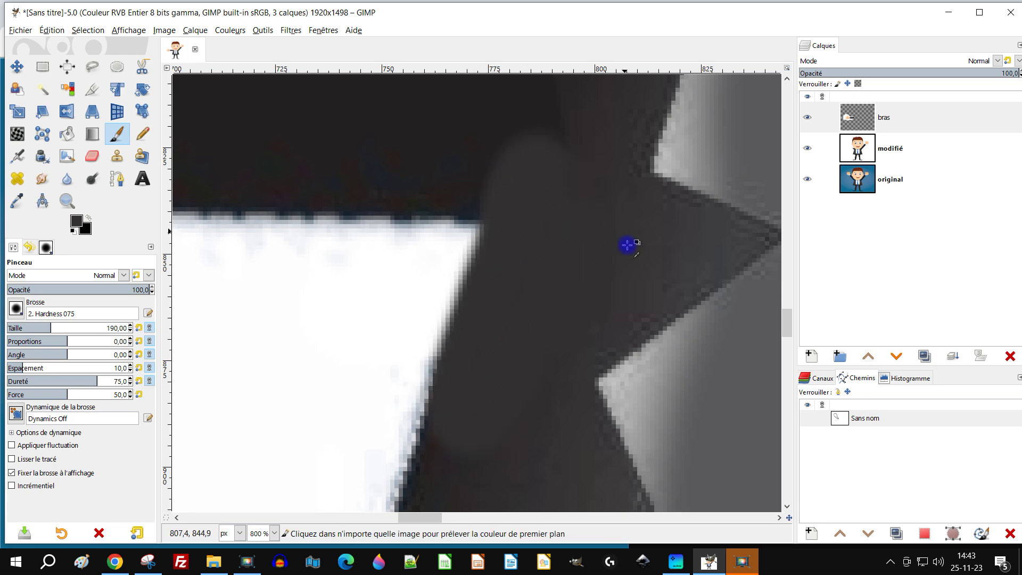
# - Paint over the visible join between the horizontal sleeve and the jacket shoulder with sampled dark tones
pyautogui.scroll(-3, 623, 229)
pyautogui.scroll(3, 621, 289)
pyautogui.moveTo(536, 218); pyautogui.dragTo(527, 236)
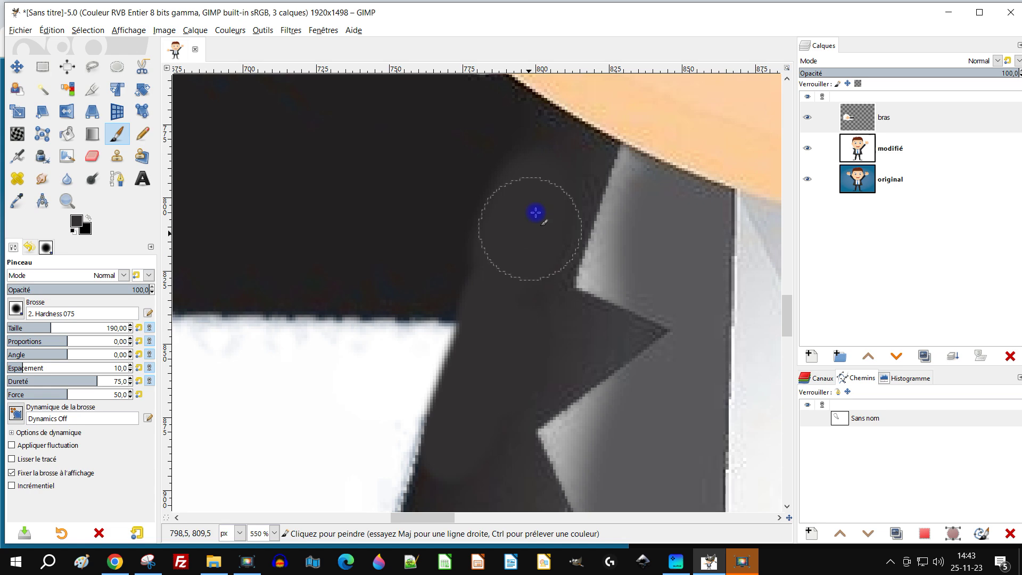
pyautogui.moveTo(441, 182)
pyautogui.mouseDown()
pyautogui.moveTo(480, 182)
pyautogui.moveTo(493, 167)
pyautogui.moveTo(483, 255)
pyautogui.moveTo(514, 248)
pyautogui.mouseUp()
pyautogui.scroll(-5, 515, 247)
pyautogui.scroll(3, 543, 269)
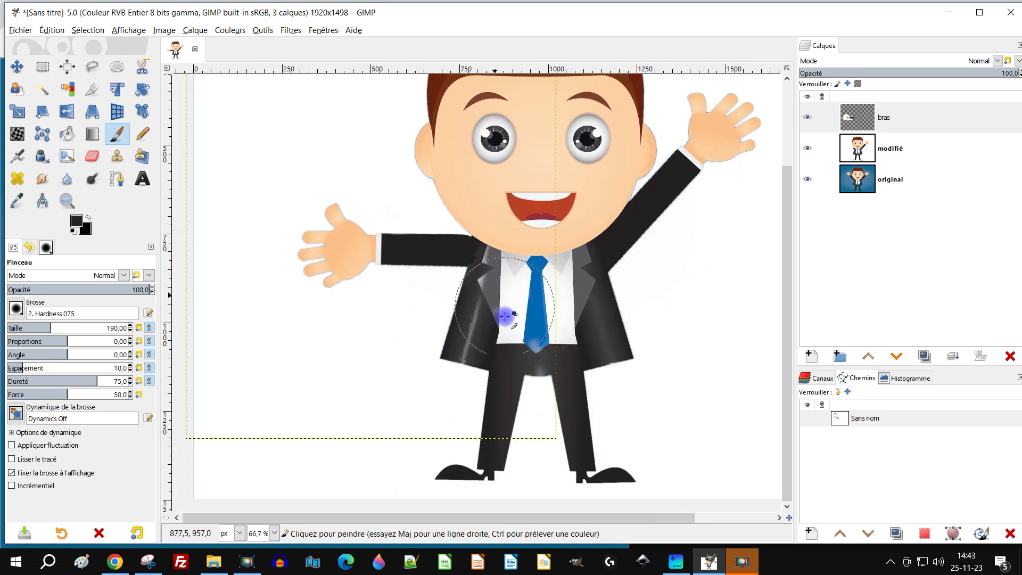
pyautogui.scroll(-3, 486, 290)
pyautogui.scroll(8, 465, 176)
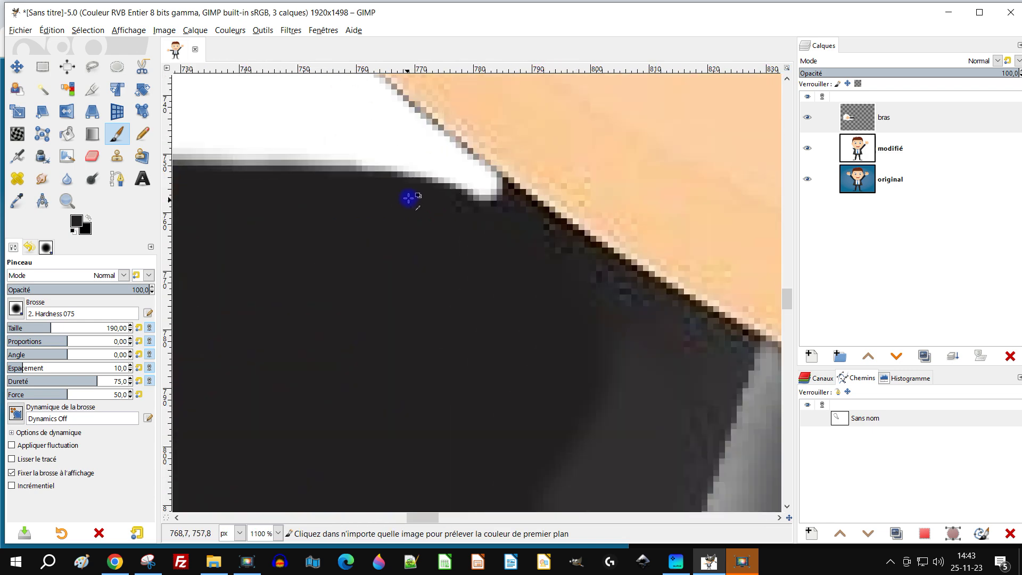
pyautogui.scroll(-6, 458, 218)
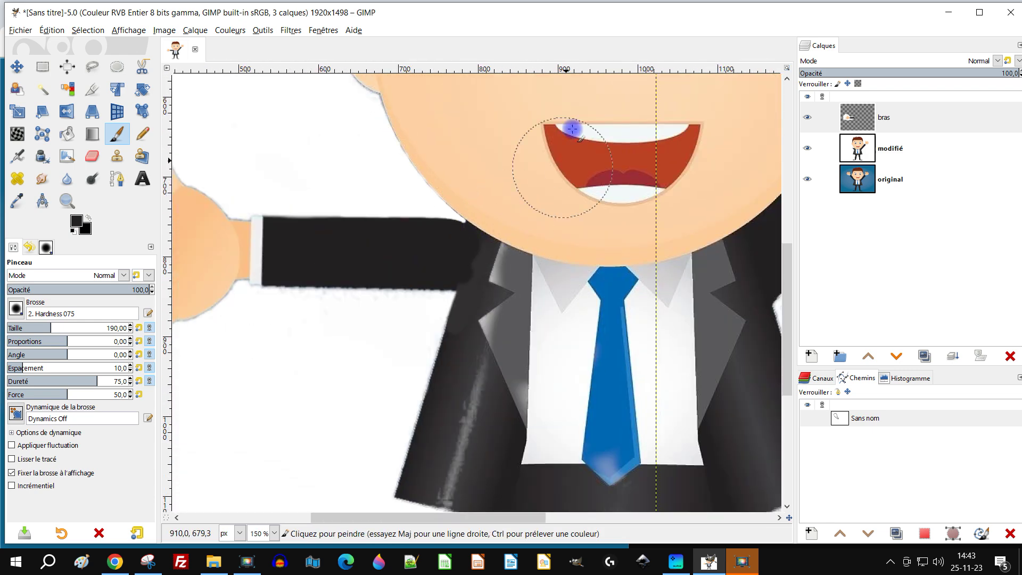
# - Move the bras layer about 10 px down to lower the horizontal arm at the shoulder
pyautogui.click(16, 66)
pyautogui.moveTo(403, 270); pyautogui.dragTo(407, 289)
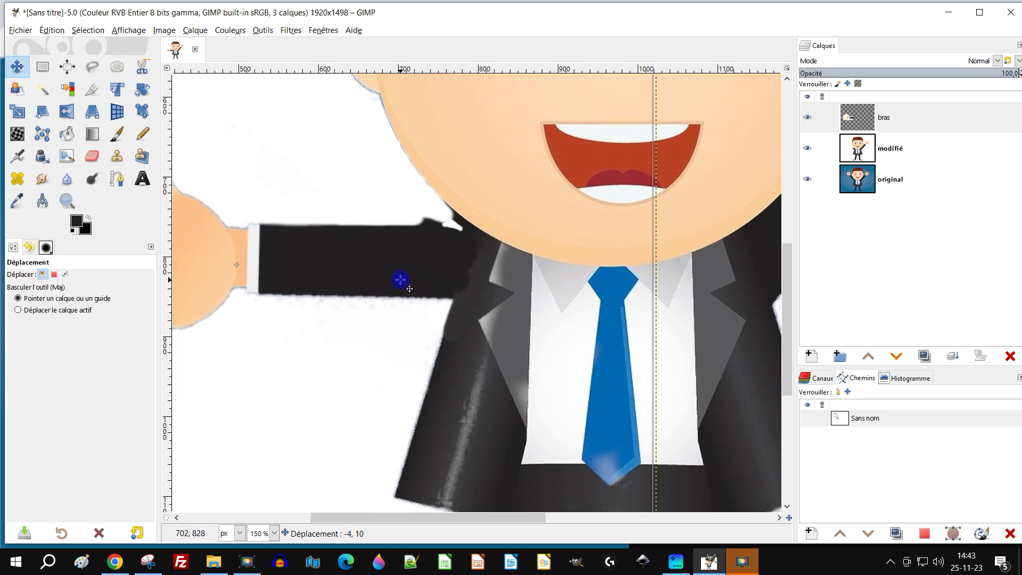
pyautogui.scroll(5, 401, 279)
pyautogui.hscroll(-4, 319, 257)
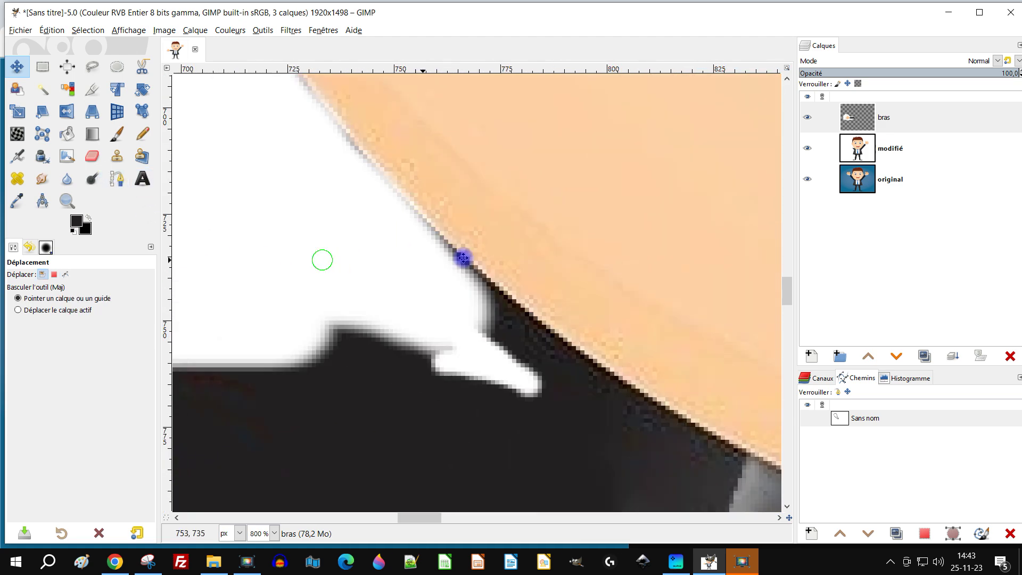
# - Sample white with the Paintbrush and paint over the dark leftovers above the lowered sleeve's upper edge
pyautogui.click(114, 134)
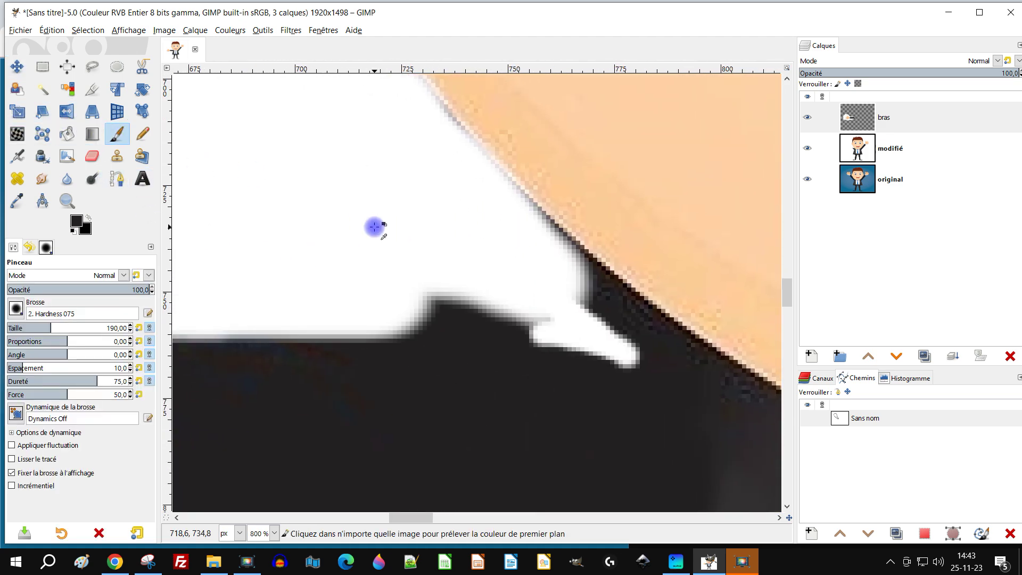
pyautogui.keyDown('ctrl'); pyautogui.click(374, 226); pyautogui.keyUp('ctrl')
pyautogui.moveTo(393, 280)
pyautogui.mouseDown()
pyautogui.moveTo(505, 287)
pyautogui.moveTo(371, 288)
pyautogui.mouseUp()
pyautogui.moveTo(483, 292)
pyautogui.mouseDown()
pyautogui.moveTo(532, 296)
pyautogui.moveTo(405, 297)
pyautogui.mouseUp()
# - Sample the sleeve's near-black and paint over the white streak inside the sleeve near the shoulder
pyautogui.keyDown('ctrl'); pyautogui.scroll(2, 628, 381); pyautogui.keyUp('ctrl')
pyautogui.keyDown('ctrl'); pyautogui.click(628, 381); pyautogui.keyUp('ctrl')
pyautogui.moveTo(666, 302)
pyautogui.mouseDown()
pyautogui.moveTo(597, 332)
pyautogui.moveTo(585, 317)
pyautogui.moveTo(555, 311)
pyautogui.moveTo(485, 349)
pyautogui.moveTo(496, 303)
pyautogui.moveTo(534, 286)
pyautogui.moveTo(627, 299)
pyautogui.moveTo(468, 294)
pyautogui.moveTo(413, 342)
pyautogui.mouseUp()
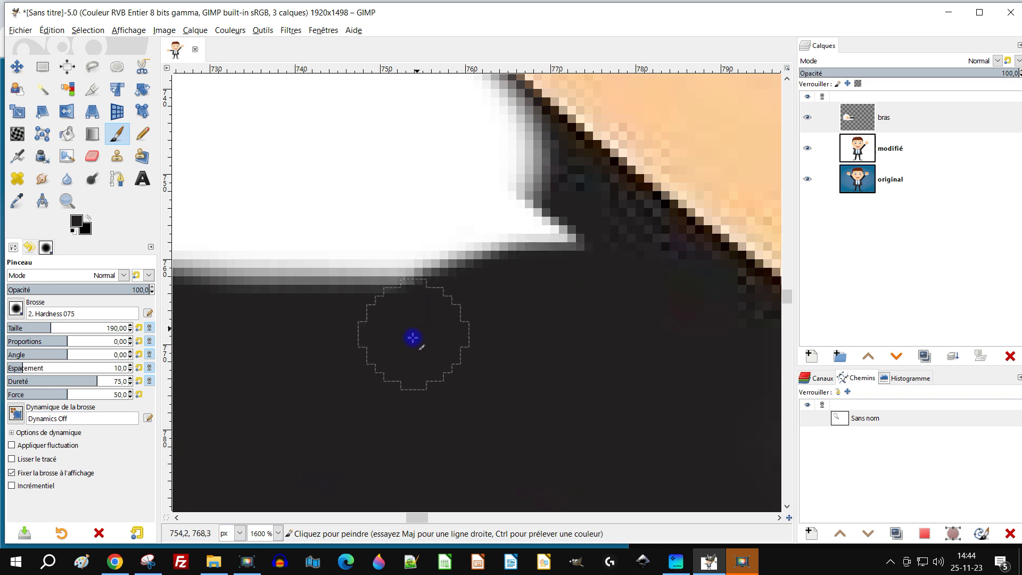
# - Sample white again and paint away the dark remnant between the cheek and the top of the shoulder
pyautogui.keyDown('ctrl'); pyautogui.click(487, 167); pyautogui.keyUp('ctrl')
pyautogui.scroll(5, 486, 168)
pyautogui.moveTo(520, 384)
pyautogui.mouseDown()
pyautogui.moveTo(389, 252)
pyautogui.moveTo(470, 317)
pyautogui.moveTo(386, 237)
pyautogui.mouseUp()
pyautogui.moveTo(484, 347)
pyautogui.mouseDown()
pyautogui.moveTo(573, 413)
pyautogui.moveTo(579, 404)
pyautogui.moveTo(502, 335)
pyautogui.mouseUp()
pyautogui.keyDown('ctrl'); pyautogui.scroll(-4, 406, 292); pyautogui.keyUp('ctrl')
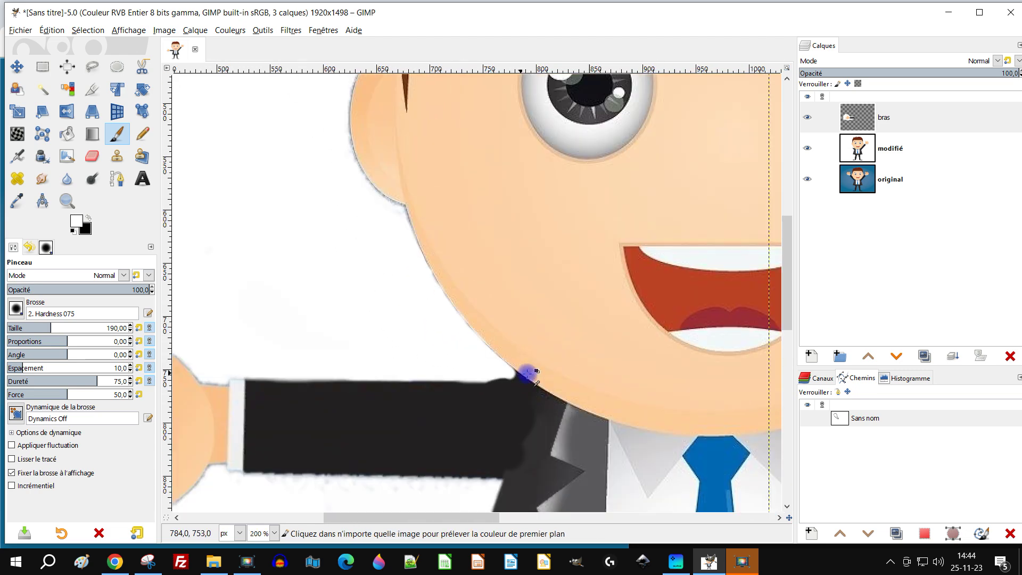
# - Extend the white gap along the jawline with fine brush strokes down to where the shoulder meets the chin
pyautogui.keyDown('ctrl'); pyautogui.scroll(6, 555, 383); pyautogui.keyUp('ctrl')
pyautogui.moveTo(303, 276)
pyautogui.mouseDown()
pyautogui.moveTo(426, 345)
pyautogui.moveTo(342, 254)
pyautogui.moveTo(275, 225)
pyautogui.moveTo(348, 287)
pyautogui.moveTo(488, 367)
pyautogui.moveTo(287, 212)
pyautogui.moveTo(266, 225)
pyautogui.moveTo(327, 310)
pyautogui.moveTo(445, 340)
pyautogui.moveTo(559, 405)
pyautogui.mouseUp()
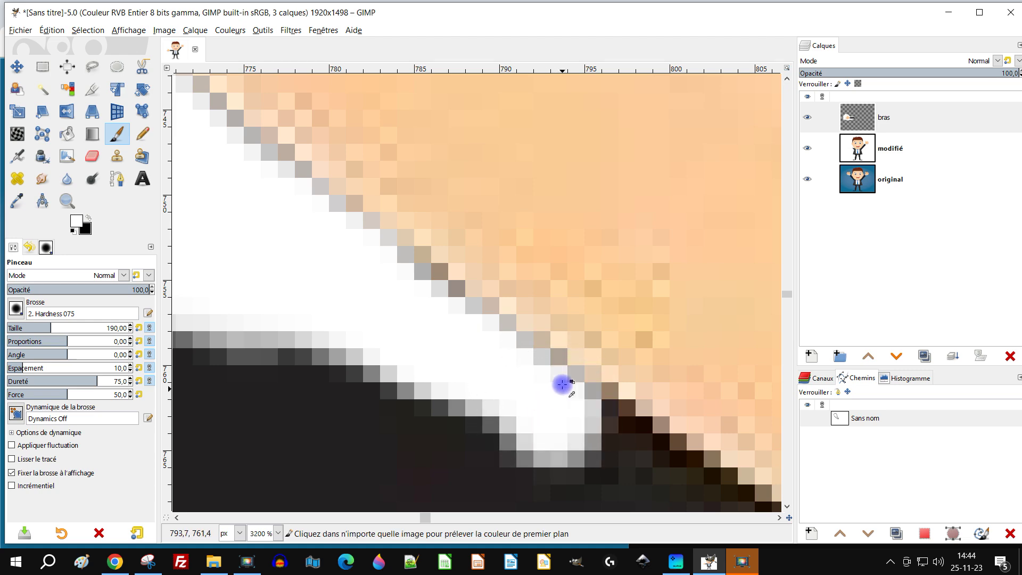
pyautogui.keyDown('ctrl'); pyautogui.scroll(-6, 588, 383); pyautogui.keyUp('ctrl')
pyautogui.keyDown('ctrl'); pyautogui.scroll(3, 589, 383); pyautogui.keyUp('ctrl')
pyautogui.keyDown('ctrl'); pyautogui.scroll(6, 589, 383); pyautogui.keyUp('ctrl')
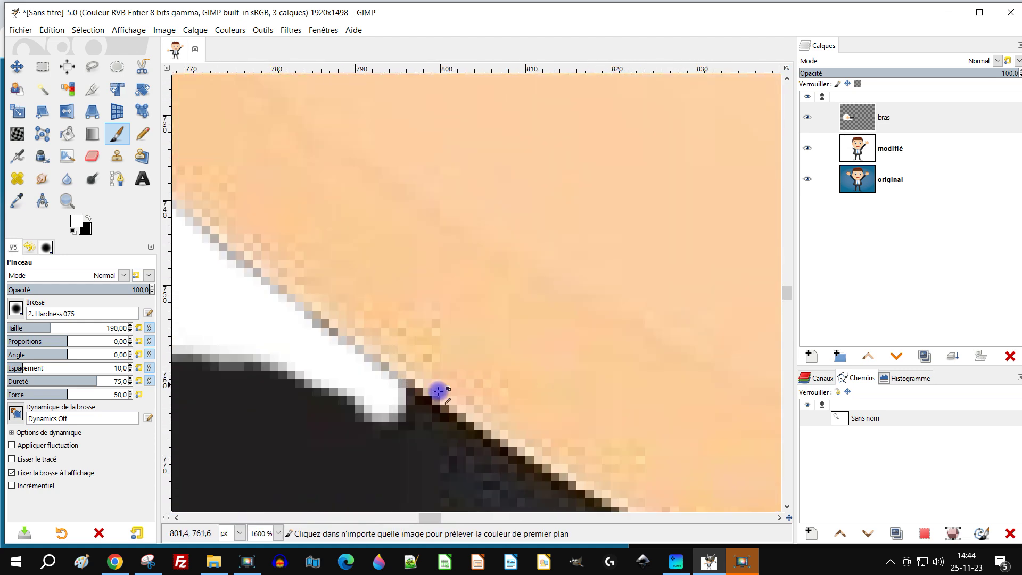
pyautogui.moveTo(404, 407)
pyautogui.mouseDown()
pyautogui.moveTo(439, 417)
pyautogui.moveTo(383, 376)
pyautogui.mouseUp()
pyautogui.keyDown('ctrl'); pyautogui.scroll(-10, 655, 434); pyautogui.keyUp('ctrl')
pyautogui.scroll(-3, 721, 447)
pyautogui.hscroll(4, 643, 403)
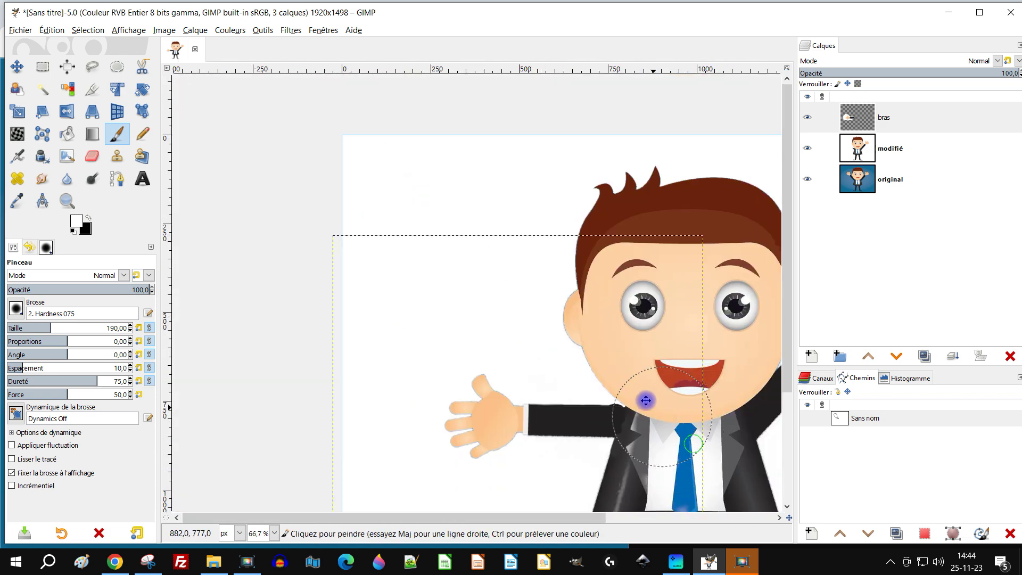
# - Paint the sleeve-to-jacket seam with the jacket's sampled dark grey and blend it with the Smudge tool
pyautogui.keyDown('ctrl'); pyautogui.scroll(3, 413, 315); pyautogui.keyUp('ctrl')
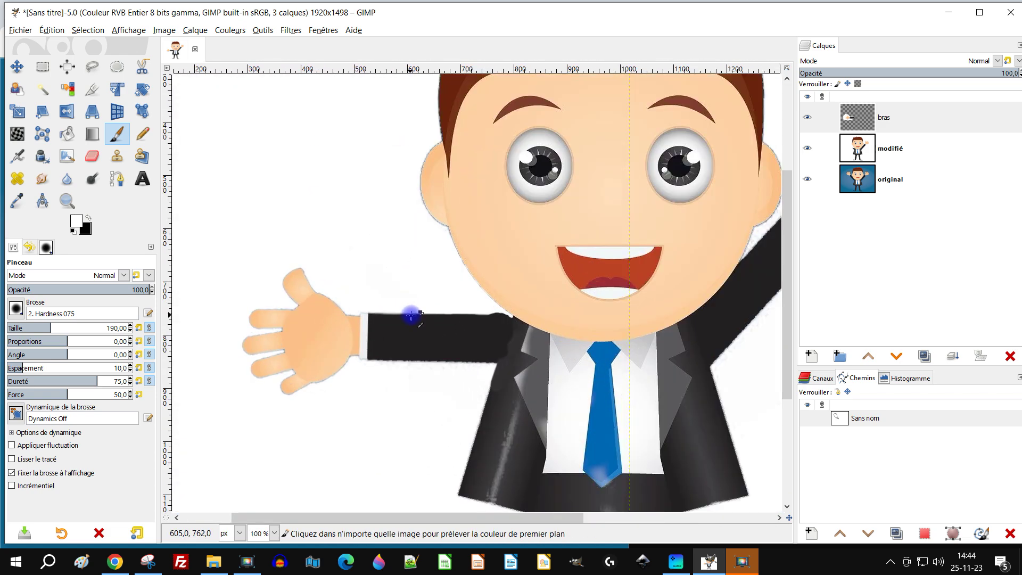
pyautogui.keyDown('ctrl'); pyautogui.scroll(4, 570, 415); pyautogui.keyUp('ctrl')
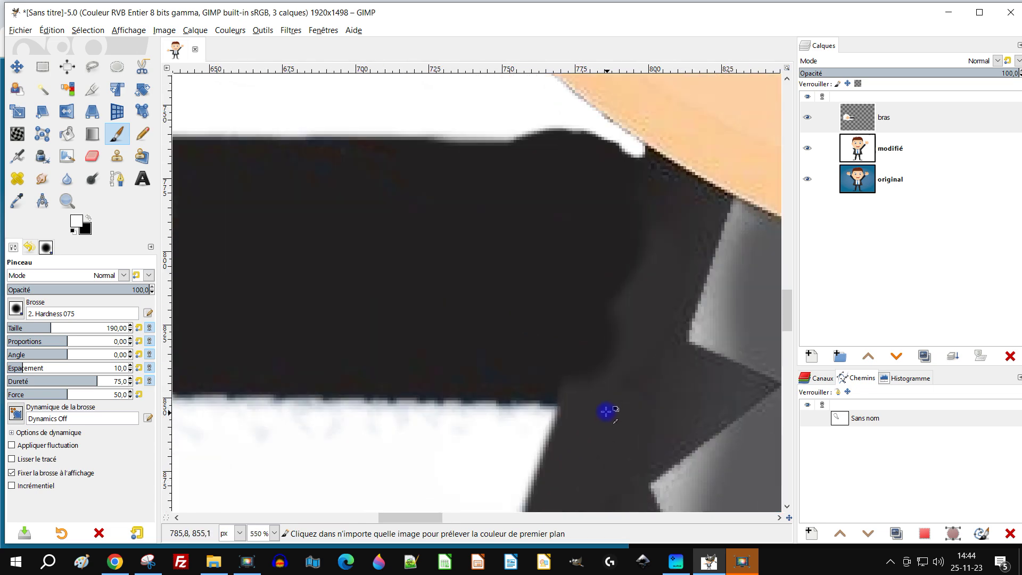
pyautogui.keyDown('ctrl'); pyautogui.click(618, 379); pyautogui.keyUp('ctrl')
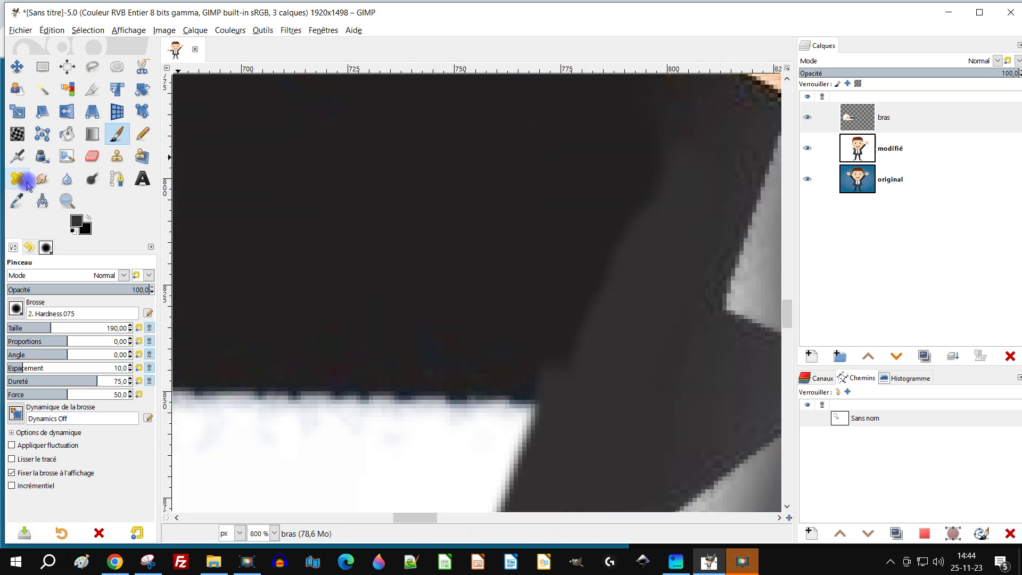
pyautogui.moveTo(426, 185)
pyautogui.mouseDown()
pyautogui.moveTo(591, 231)
pyautogui.moveTo(630, 315)
pyautogui.moveTo(639, 240)
pyautogui.moveTo(672, 153)
pyautogui.moveTo(661, 219)
pyautogui.mouseUp()
pyautogui.keyDown('ctrl'); pyautogui.scroll(-3, 661, 219); pyautogui.keyUp('ctrl')
pyautogui.keyDown('ctrl'); pyautogui.scroll(-5, 447, 218); pyautogui.keyUp('ctrl')
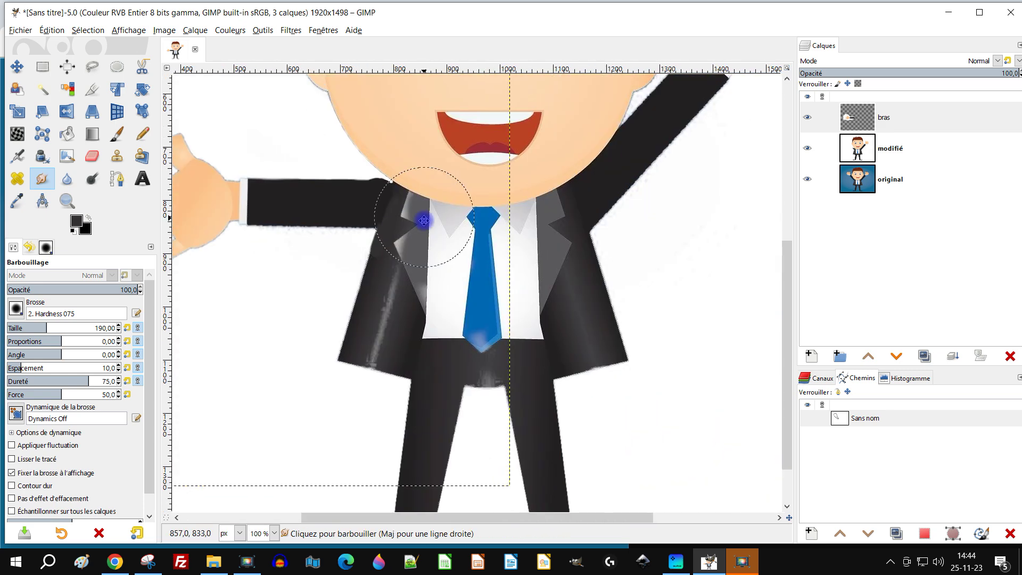
# - Duplicate the bras layer and flip the copy horizontally with the Flip tool
pyautogui.keyDown('ctrl'); pyautogui.scroll(3, 632, 180); pyautogui.keyUp('ctrl')
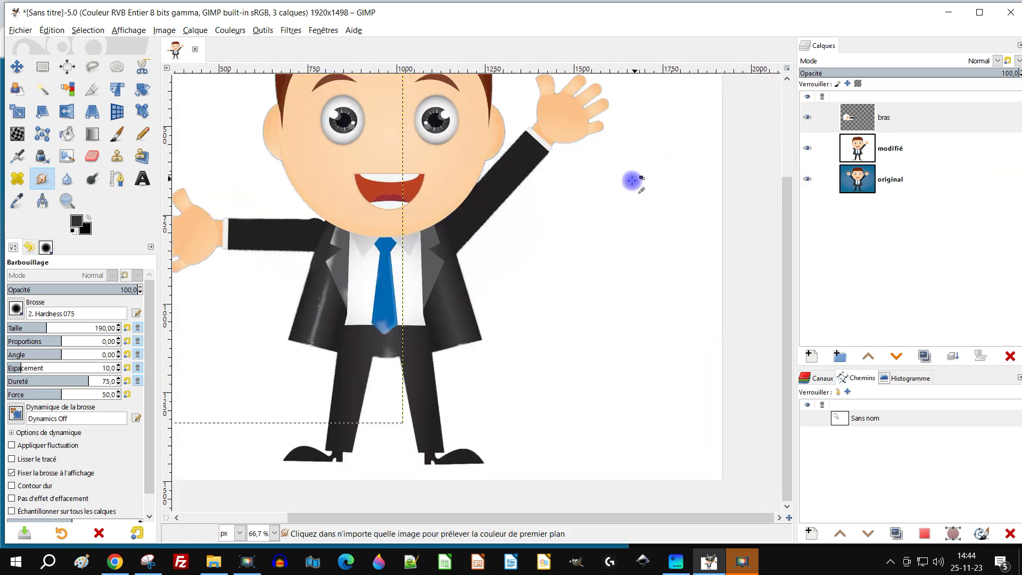
pyautogui.keyDown('ctrl'); pyautogui.scroll(-2, 637, 362); pyautogui.keyUp('ctrl')
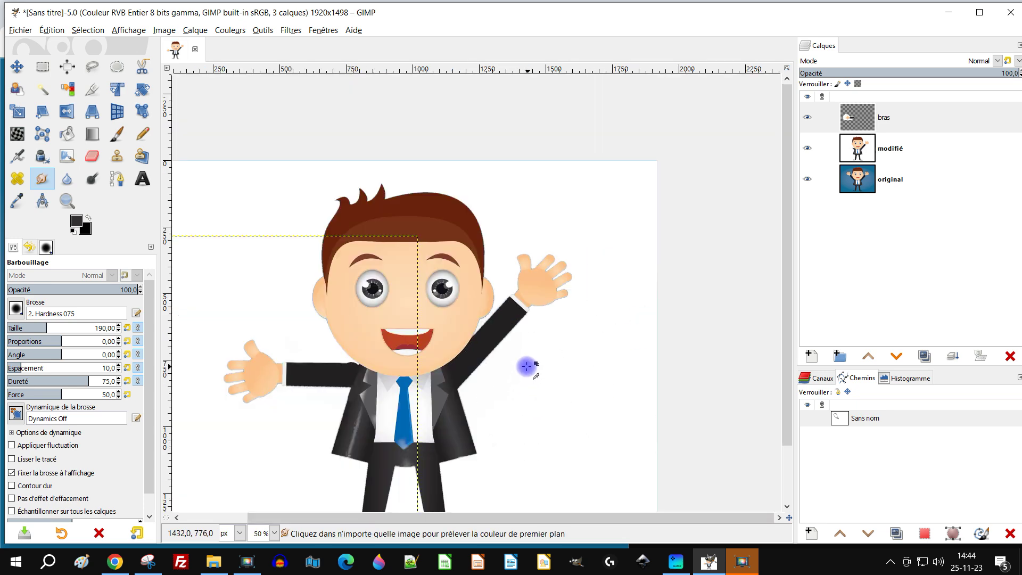
pyautogui.click(847, 113)
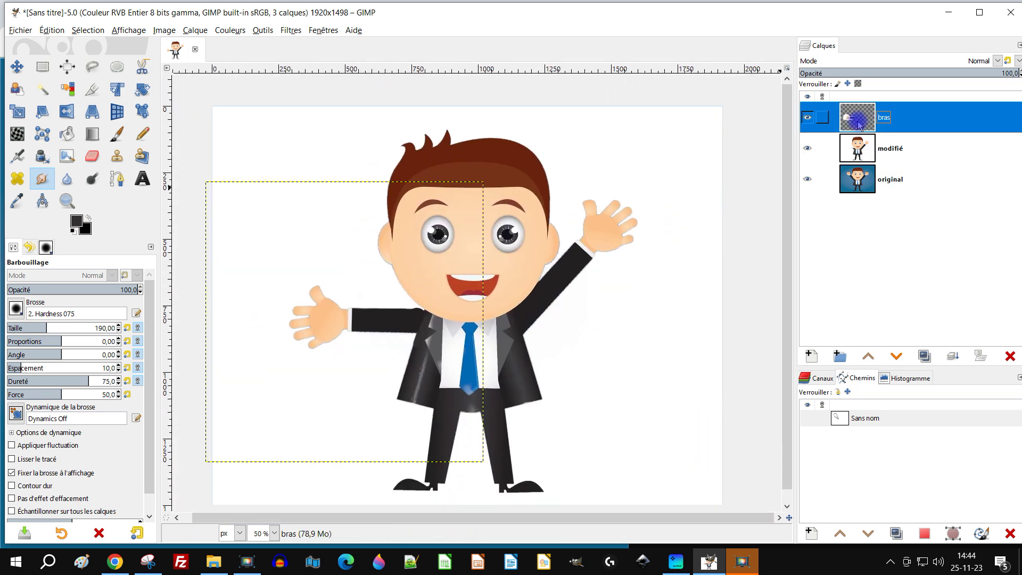
pyautogui.click(924, 357)
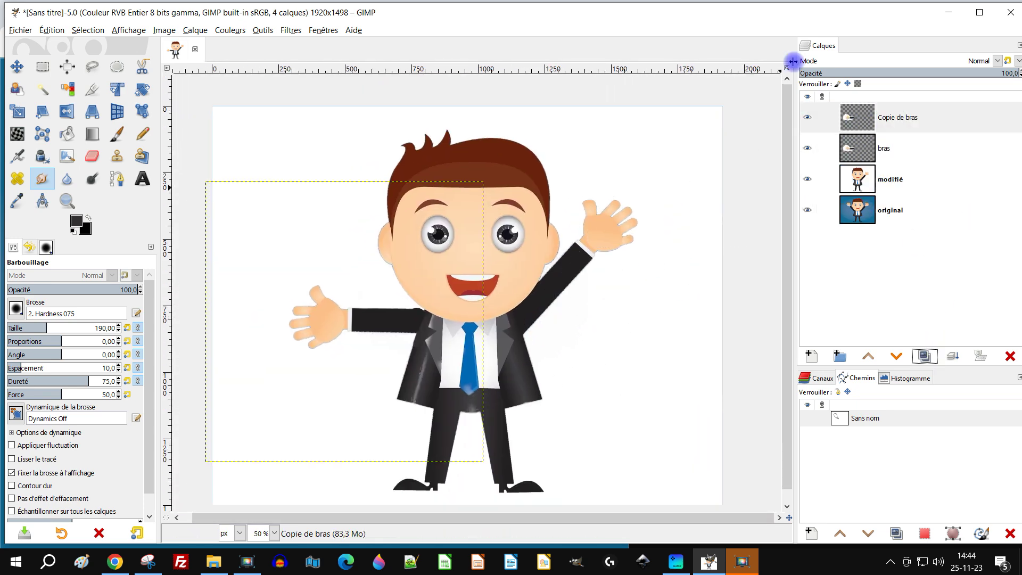
pyautogui.click(68, 115)
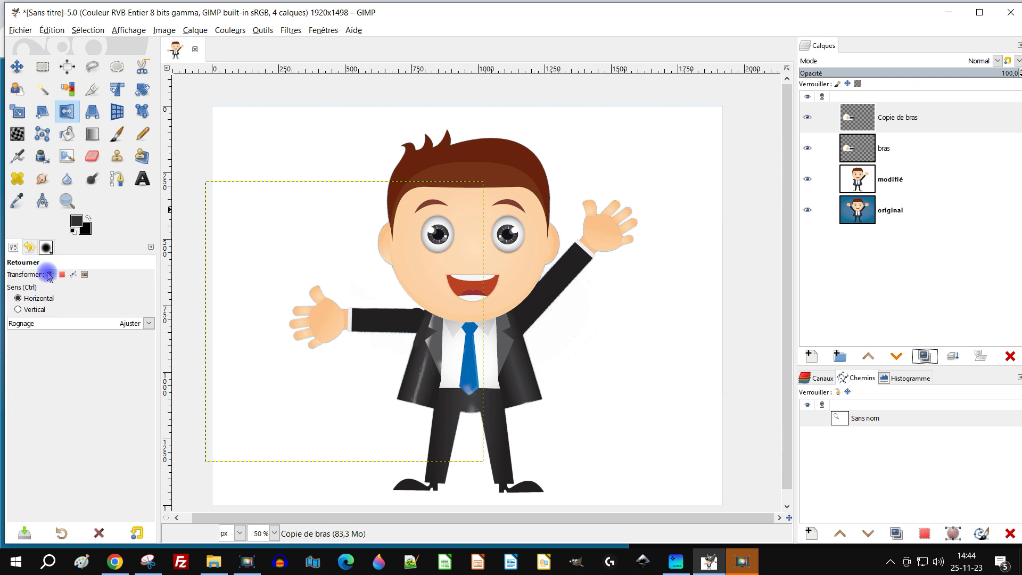
pyautogui.click(365, 317)
# - Move the flipped arm copy to the opposite shoulder, level with the first horizontal arm
pyautogui.click(17, 67)
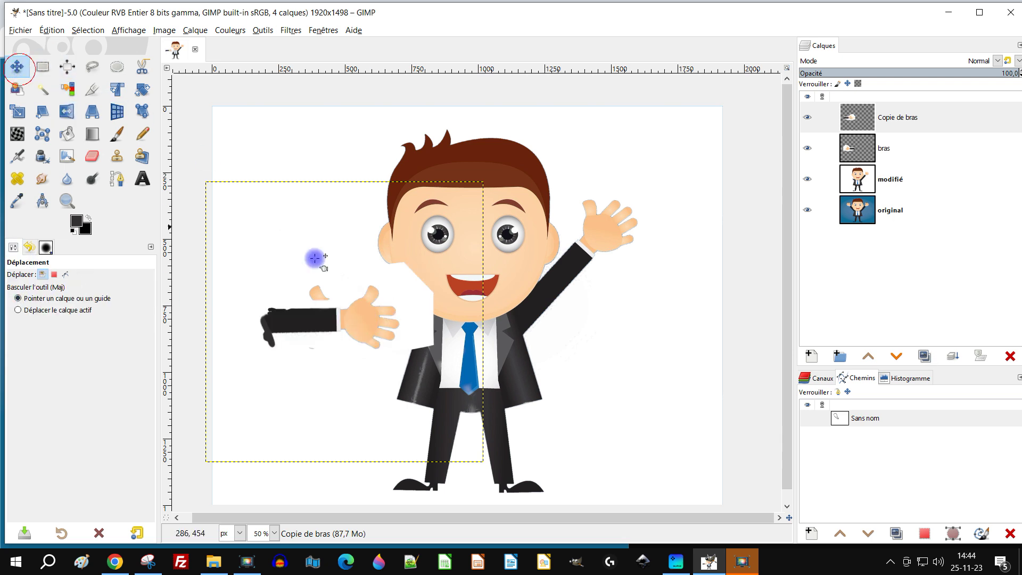
pyautogui.moveTo(323, 324); pyautogui.dragTo(555, 304)
pyautogui.scroll(3, 539, 297)
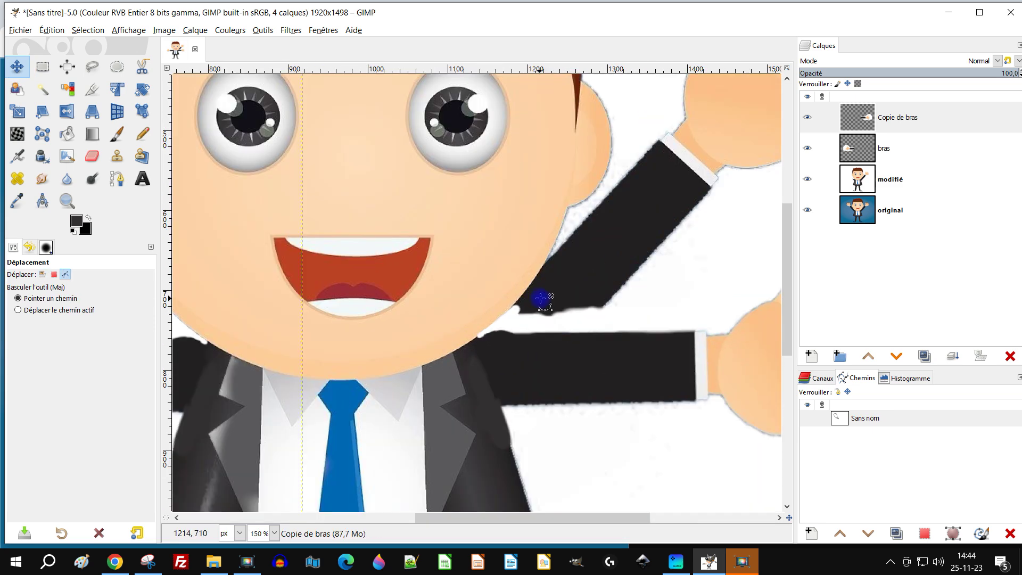
pyautogui.scroll(-2, 600, 343)
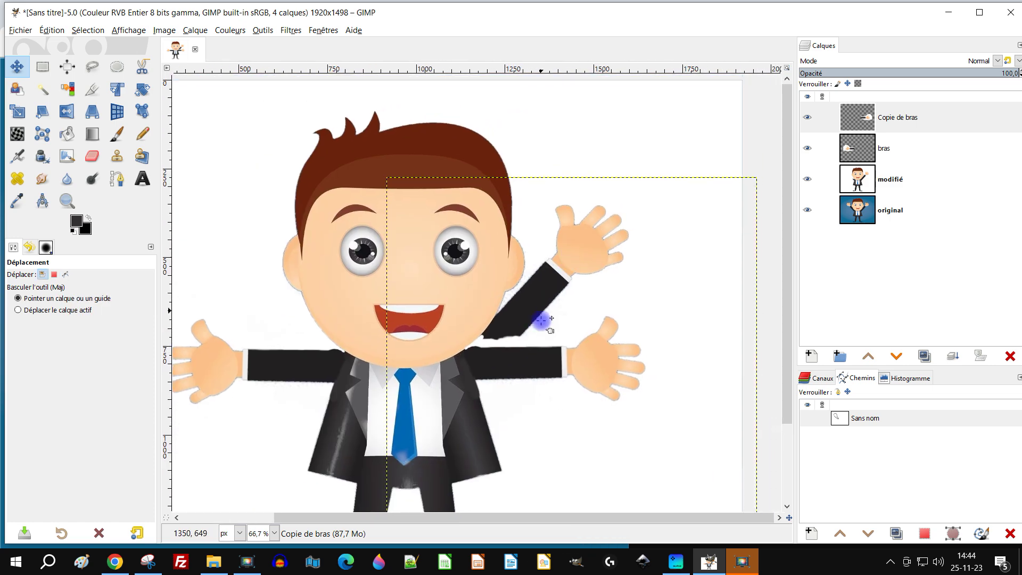
# - Paint over the old raised arm on the modifié layer with the Paintbrush, using white sampled from the background
pyautogui.click(863, 187)
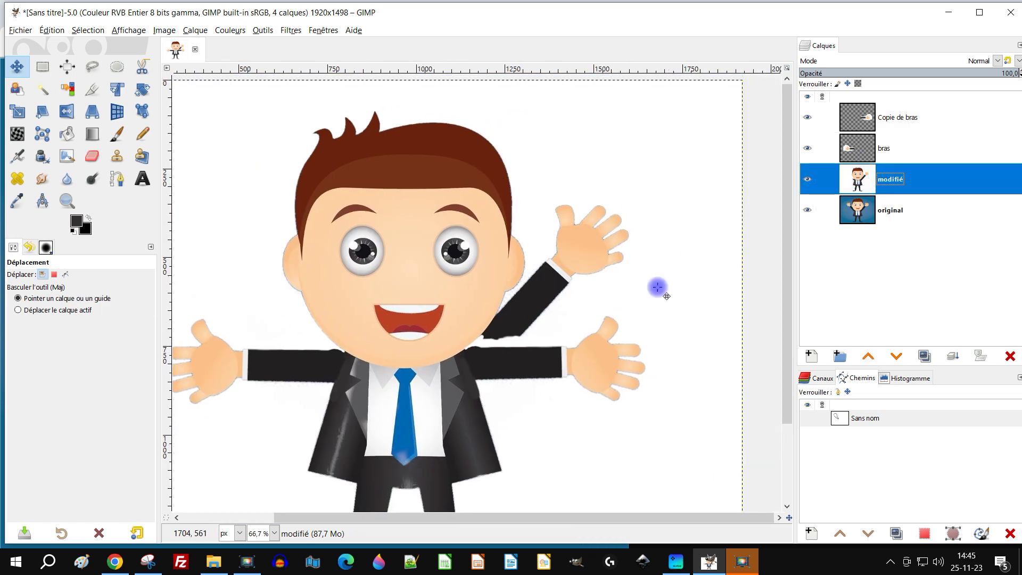
pyautogui.scroll(-2, 572, 249)
pyautogui.hscroll(2, 573, 248)
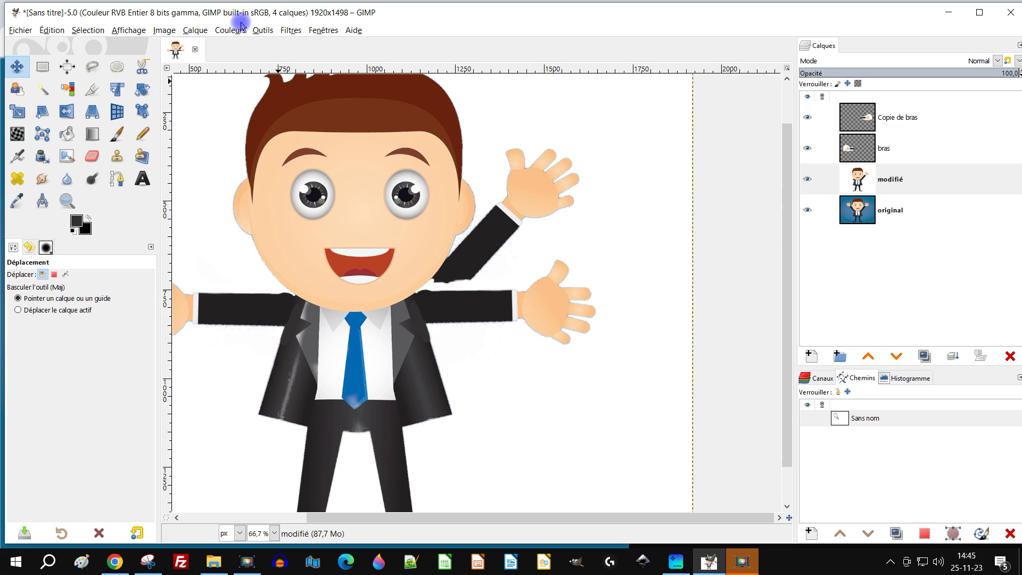
pyautogui.click(115, 135)
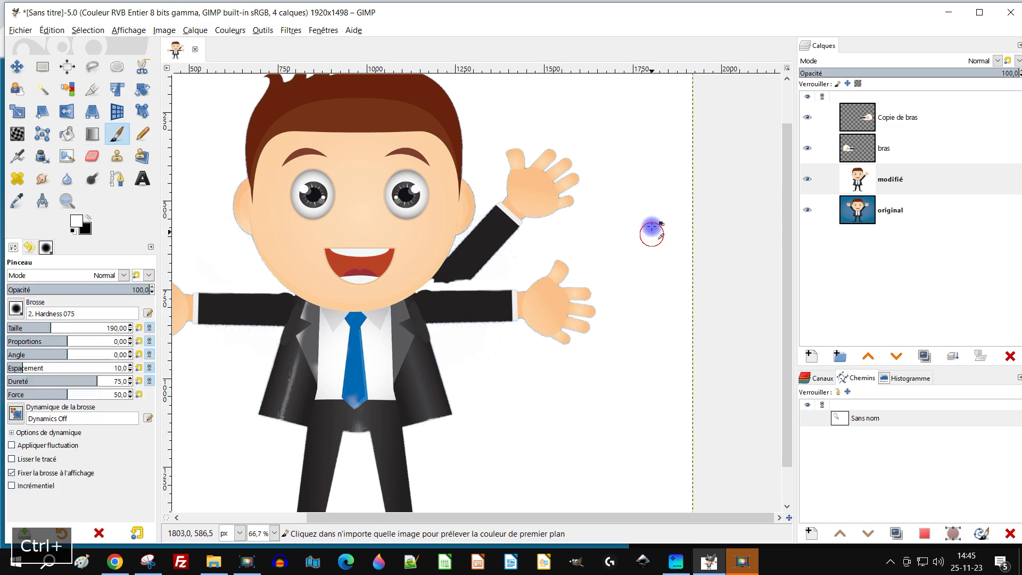
pyautogui.keyDown('ctrl'); pyautogui.click(628, 205); pyautogui.keyUp('ctrl')
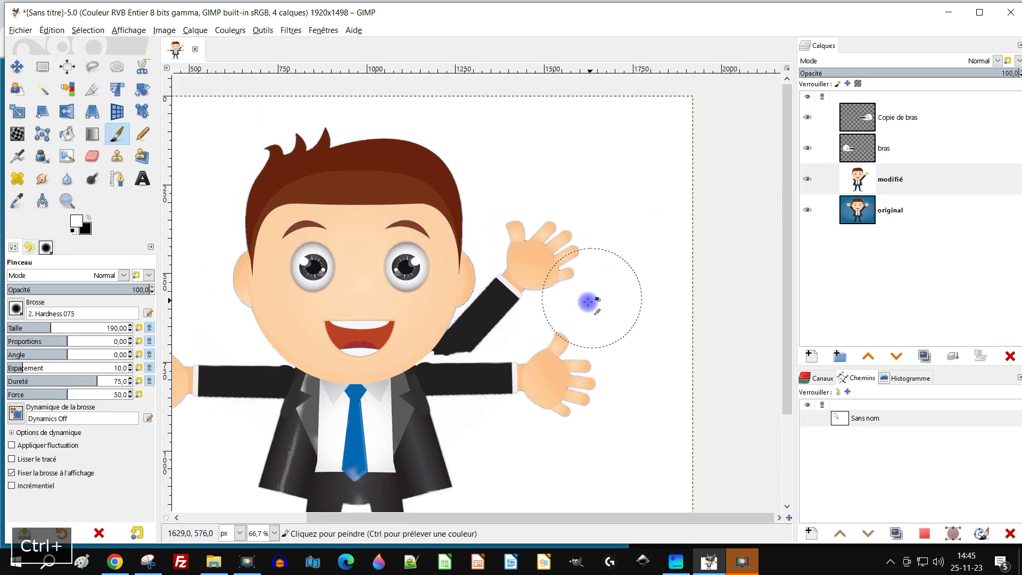
pyautogui.scroll(1, 582, 295)
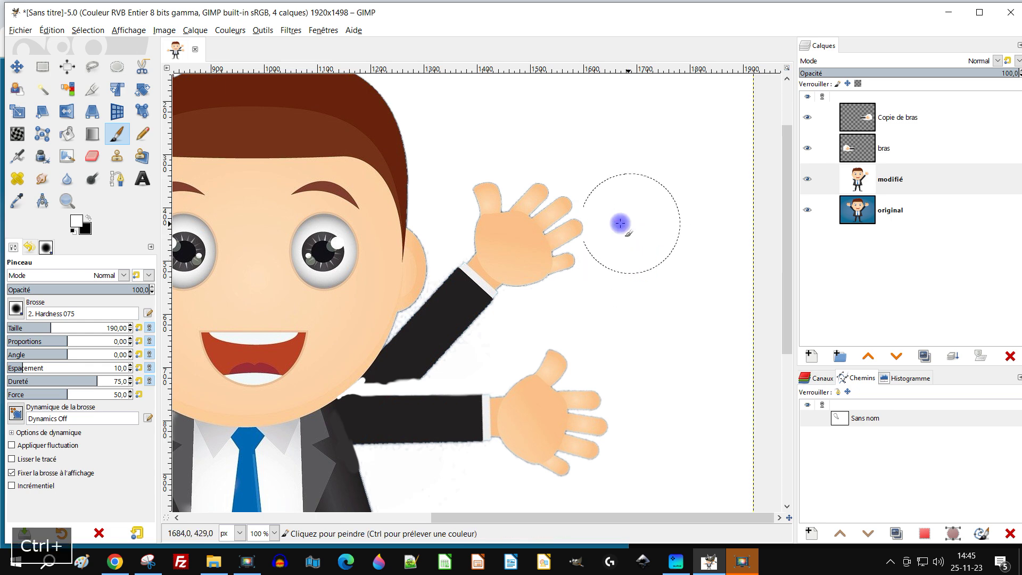
pyautogui.moveTo(571, 211)
pyautogui.mouseDown()
pyautogui.moveTo(523, 287)
pyautogui.moveTo(560, 224)
pyautogui.moveTo(531, 228)
pyautogui.moveTo(495, 199)
pyautogui.moveTo(506, 267)
pyautogui.moveTo(424, 335)
pyautogui.mouseUp()
pyautogui.scroll(2, 425, 338)
pyautogui.moveTo(527, 224)
pyautogui.mouseDown()
pyautogui.moveTo(478, 283)
pyautogui.moveTo(457, 265)
pyautogui.moveTo(409, 335)
pyautogui.moveTo(438, 396)
pyautogui.moveTo(484, 337)
pyautogui.moveTo(441, 352)
pyautogui.moveTo(380, 397)
pyautogui.moveTo(391, 346)
pyautogui.moveTo(378, 372)
pyautogui.moveTo(400, 331)
pyautogui.moveTo(398, 393)
pyautogui.mouseUp()
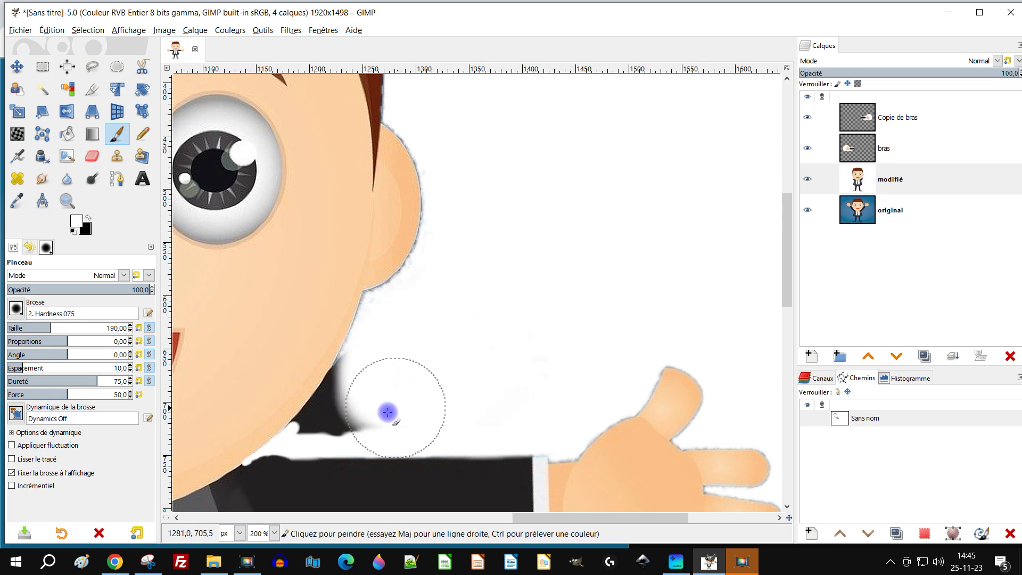
# - Brush away the remaining dark sleeve pixels and grey fringe along the jawline up toward the ear with white
pyautogui.scroll(3, 403, 404)
pyautogui.moveTo(278, 439)
pyautogui.mouseDown()
pyautogui.moveTo(279, 418)
pyautogui.moveTo(357, 310)
pyautogui.moveTo(400, 202)
pyautogui.moveTo(255, 413)
pyautogui.mouseUp()
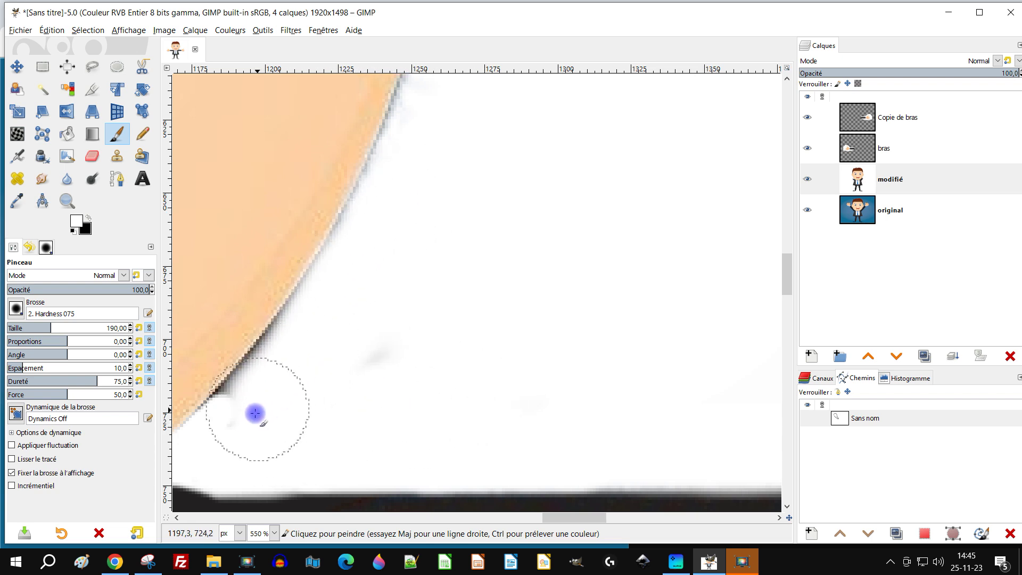
pyautogui.scroll(2, 373, 415)
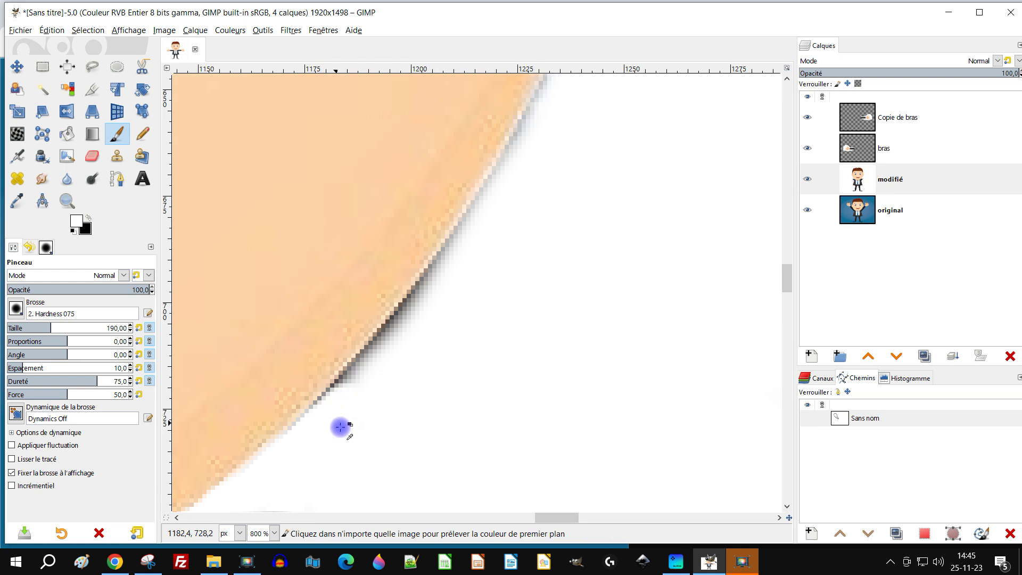
pyautogui.moveTo(378, 409); pyautogui.dragTo(457, 303)
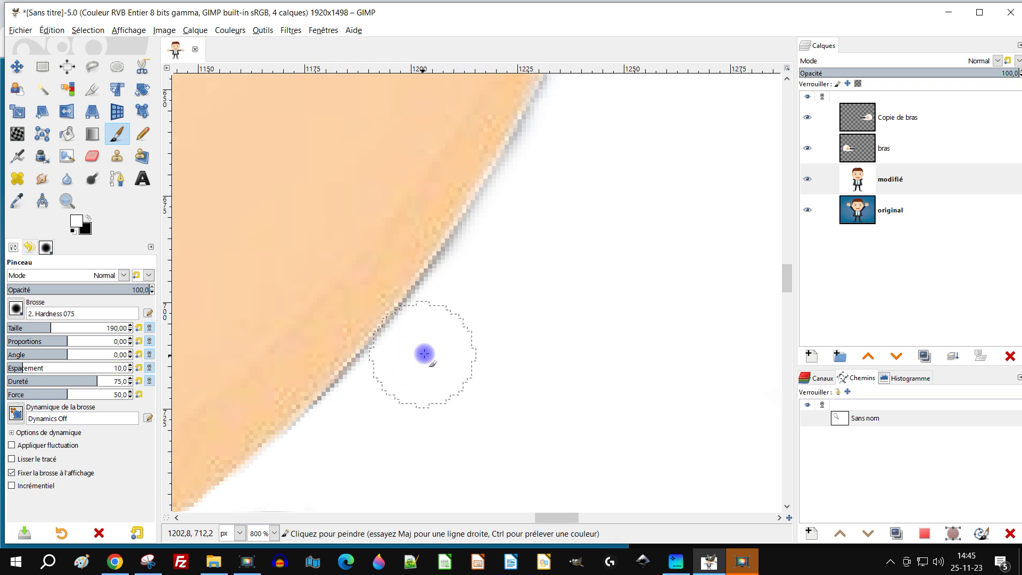
pyautogui.moveTo(478, 267); pyautogui.dragTo(514, 217)
pyautogui.scroll(3, 548, 164)
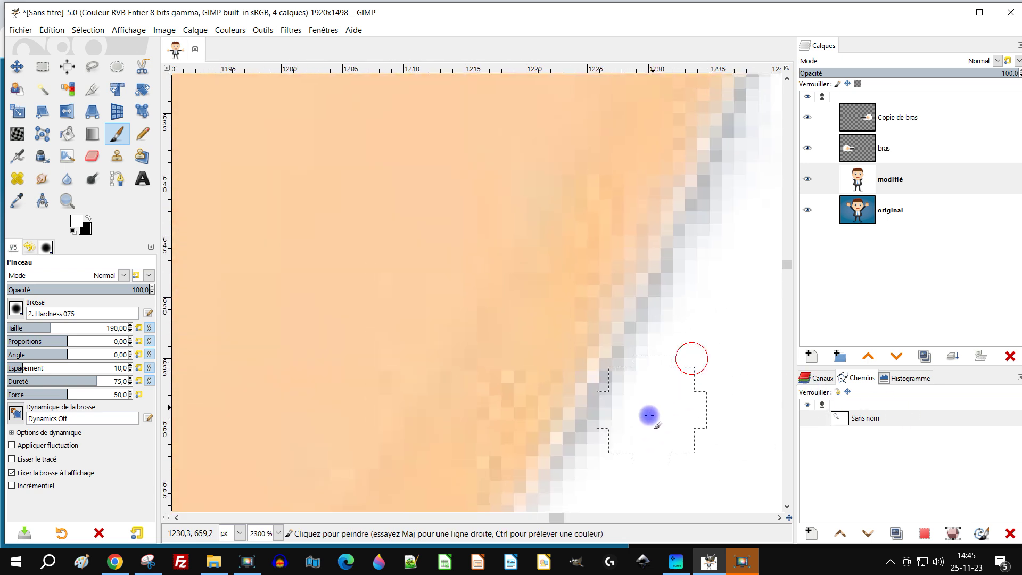
pyautogui.moveTo(649, 415)
pyautogui.mouseDown()
pyautogui.moveTo(650, 404)
pyautogui.moveTo(621, 417)
pyautogui.moveTo(589, 486)
pyautogui.moveTo(742, 205)
pyautogui.moveTo(734, 217)
pyautogui.mouseUp()
# - Clean the specks and fringe under and around the outer edge of the ear with white brush strokes
pyautogui.scroll(-6, 735, 217)
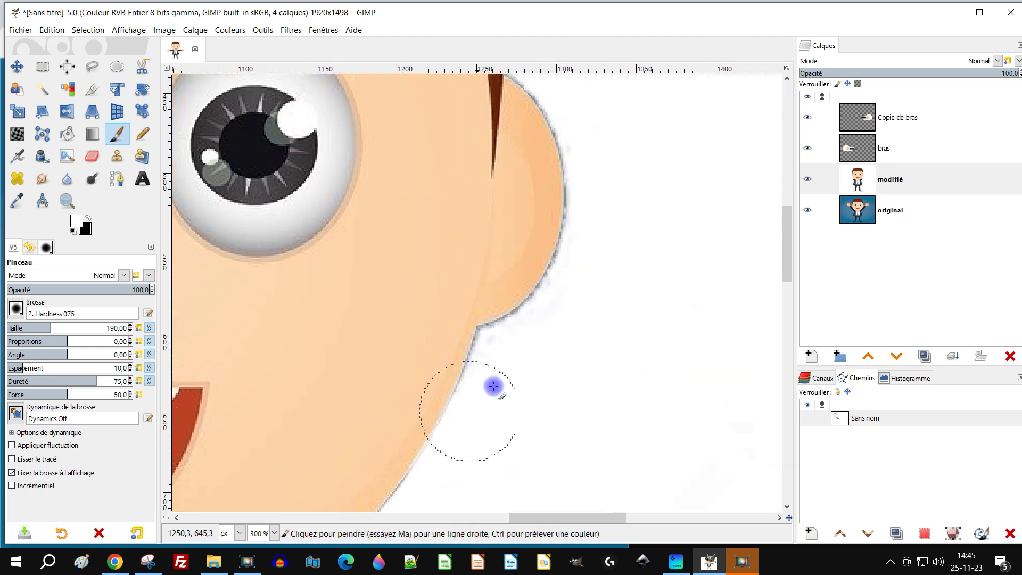
pyautogui.scroll(3, 494, 385)
pyautogui.moveTo(559, 264)
pyautogui.mouseDown()
pyautogui.moveTo(634, 219)
pyautogui.moveTo(659, 188)
pyautogui.moveTo(597, 227)
pyautogui.moveTo(656, 155)
pyautogui.mouseUp()
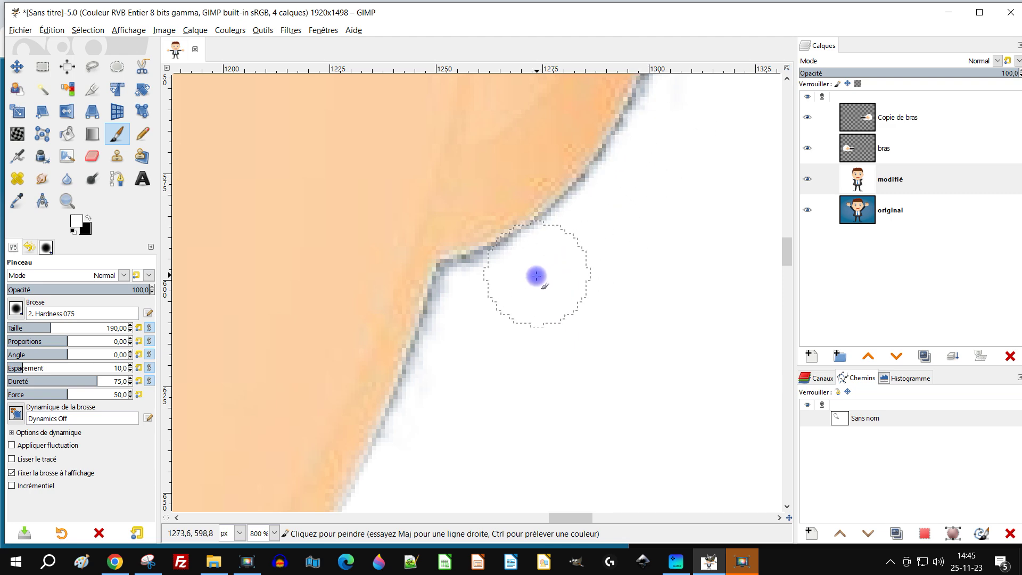
pyautogui.scroll(10, 522, 284)
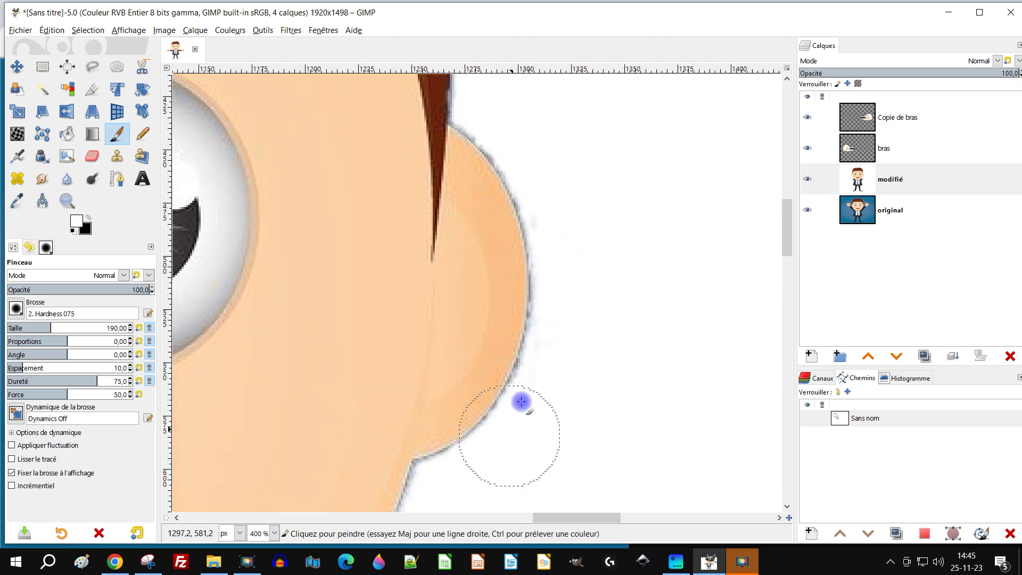
pyautogui.hscroll(3, 520, 403)
pyautogui.click(537, 382)
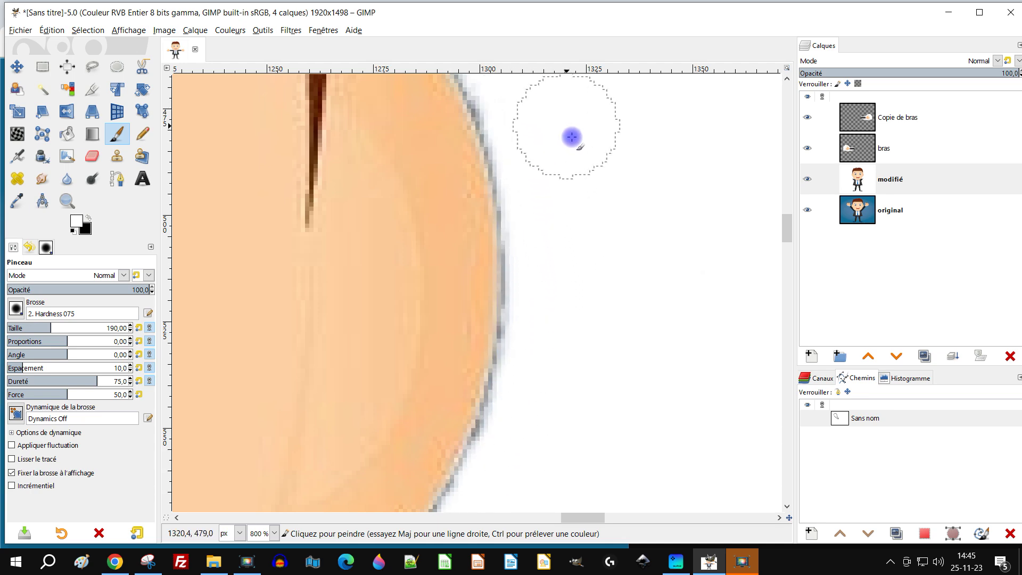
# - Clean the underside of the sleeve and cuff on the Copie de bras layer with white brush strokes
pyautogui.scroll(-6, 602, 187)
pyautogui.hscroll(-3, 671, 219)
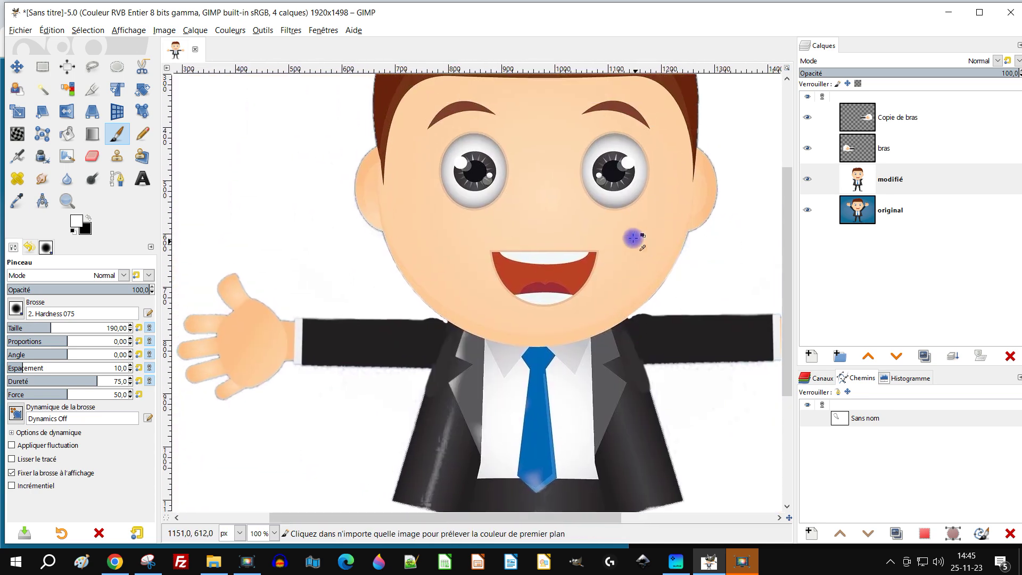
pyautogui.scroll(-1, 612, 229)
pyautogui.scroll(2, 520, 310)
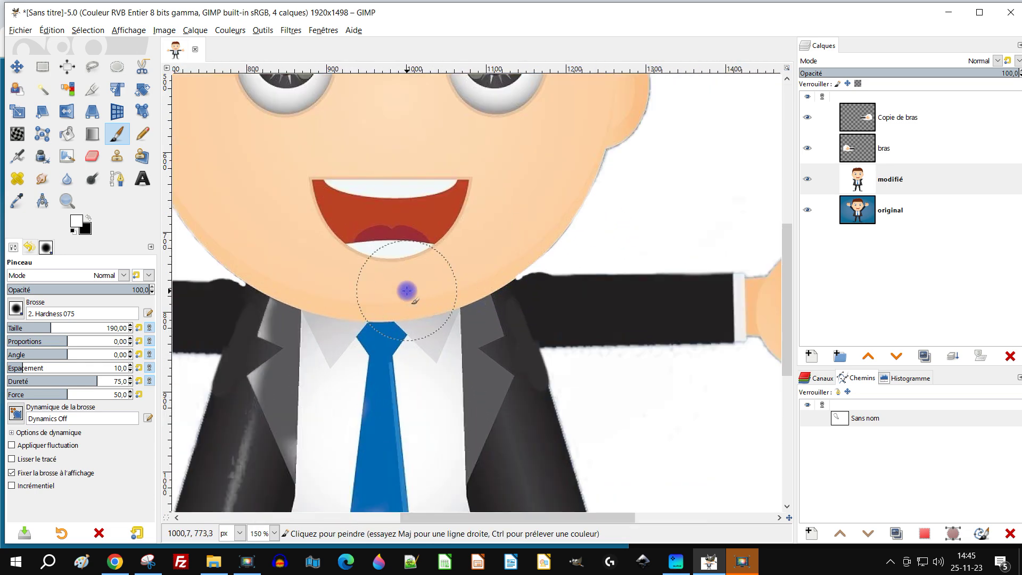
pyautogui.scroll(3, 532, 330)
pyautogui.scroll(-1, 387, 338)
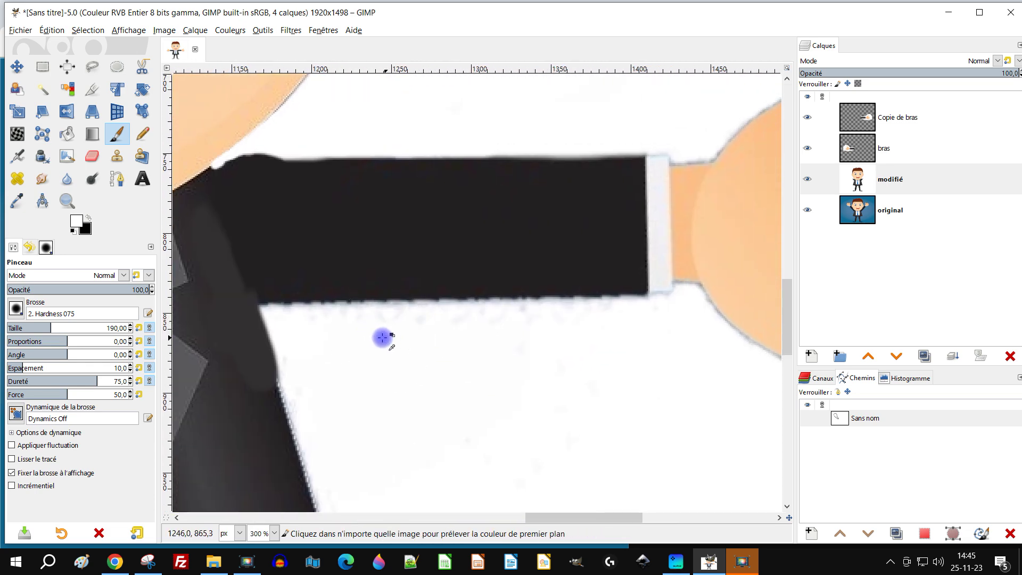
pyautogui.scroll(2, 387, 338)
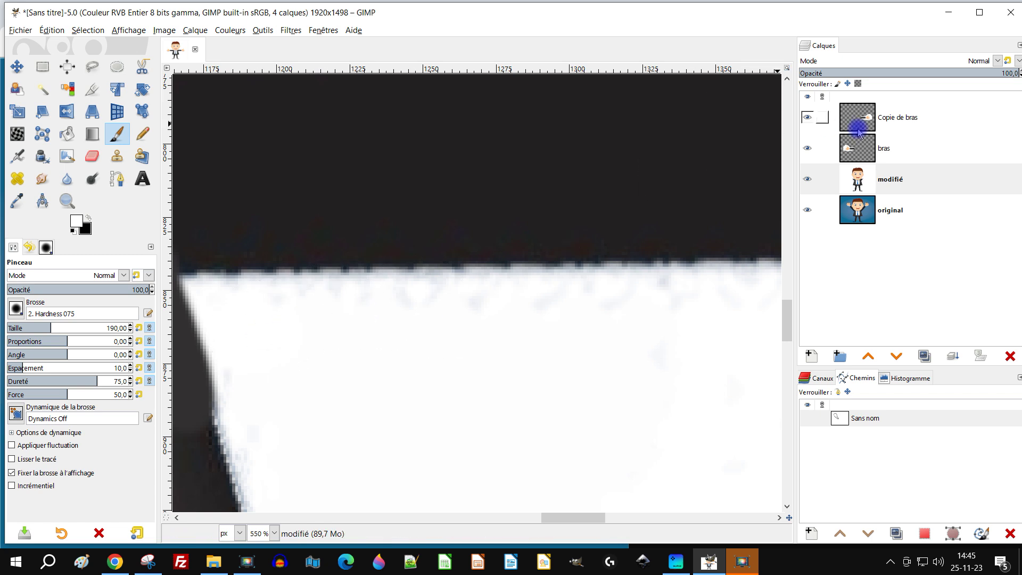
pyautogui.click(839, 118)
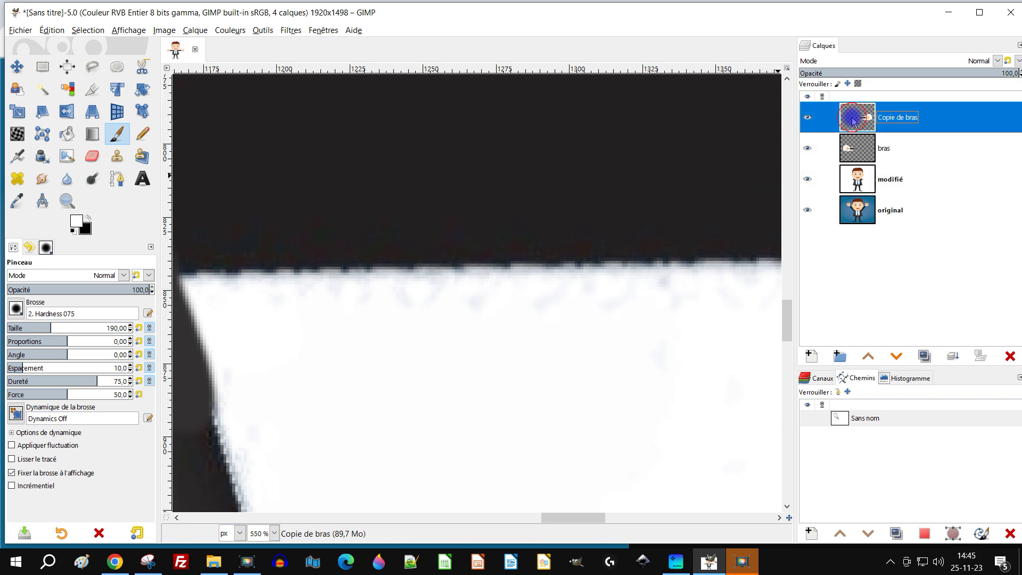
pyautogui.click(275, 323)
pyautogui.moveTo(656, 312); pyautogui.dragTo(244, 320)
pyautogui.moveTo(589, 311); pyautogui.dragTo(680, 326)
pyautogui.hscroll(5, 680, 326)
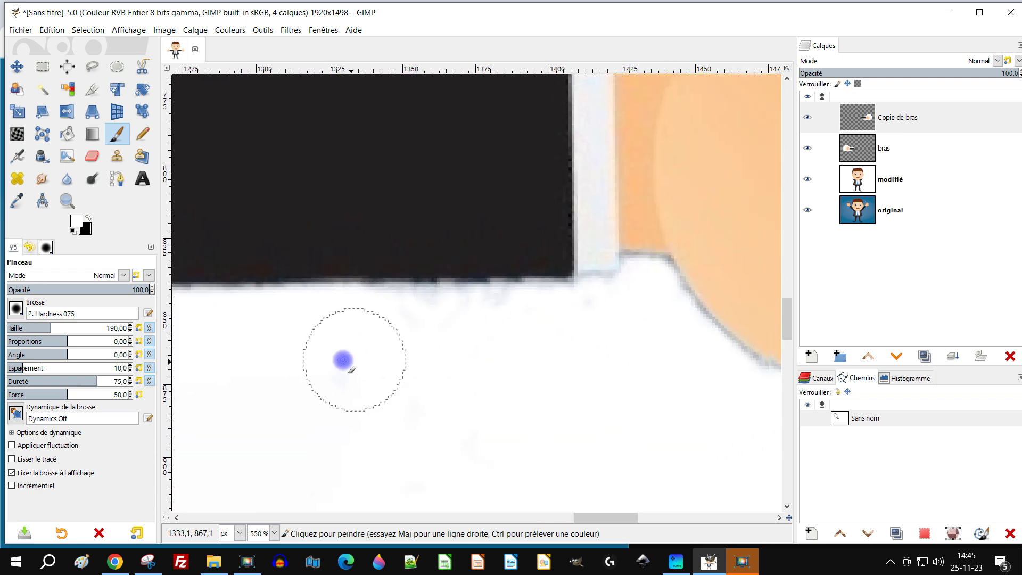
pyautogui.moveTo(407, 331)
pyautogui.mouseDown()
pyautogui.moveTo(562, 319)
pyautogui.moveTo(360, 330)
pyautogui.moveTo(590, 325)
pyautogui.moveTo(335, 414)
pyautogui.mouseUp()
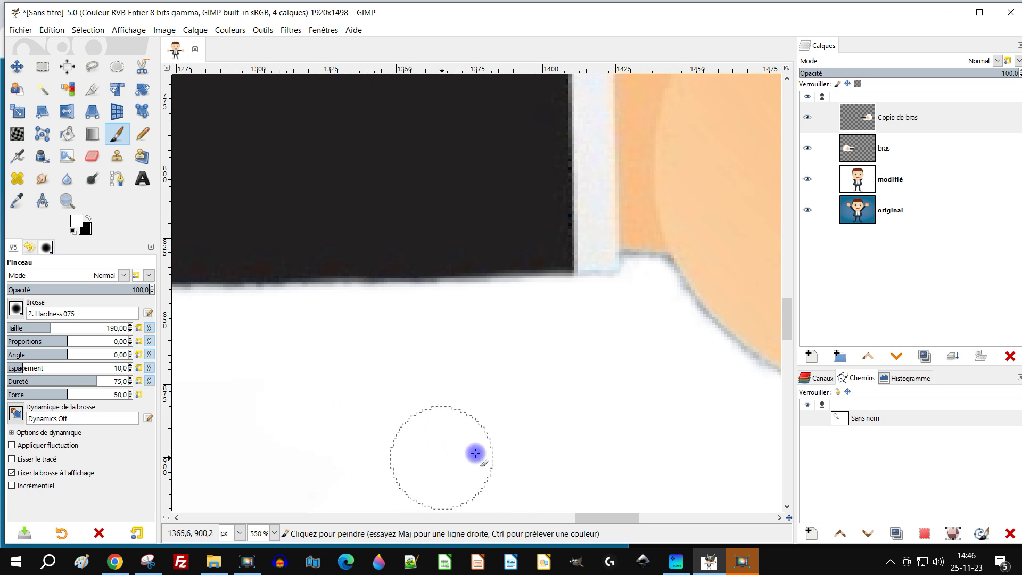
# - Clean the sleeve's lower edge on the bras layer by painting white from the cuff to the jacket
pyautogui.scroll(-3, 428, 459)
pyautogui.scroll(-5, 468, 270)
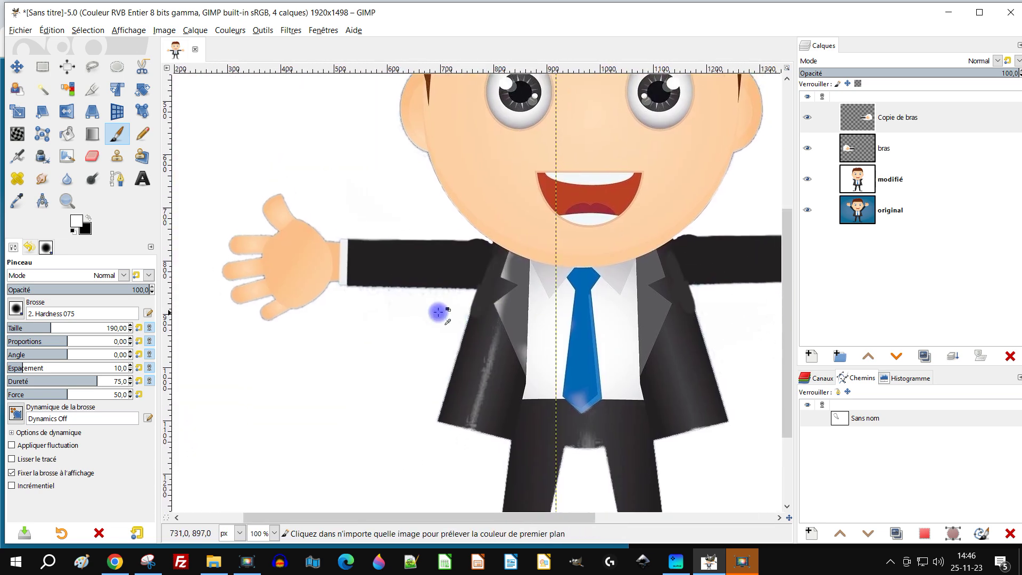
pyautogui.scroll(4, 362, 298)
pyautogui.click(862, 153)
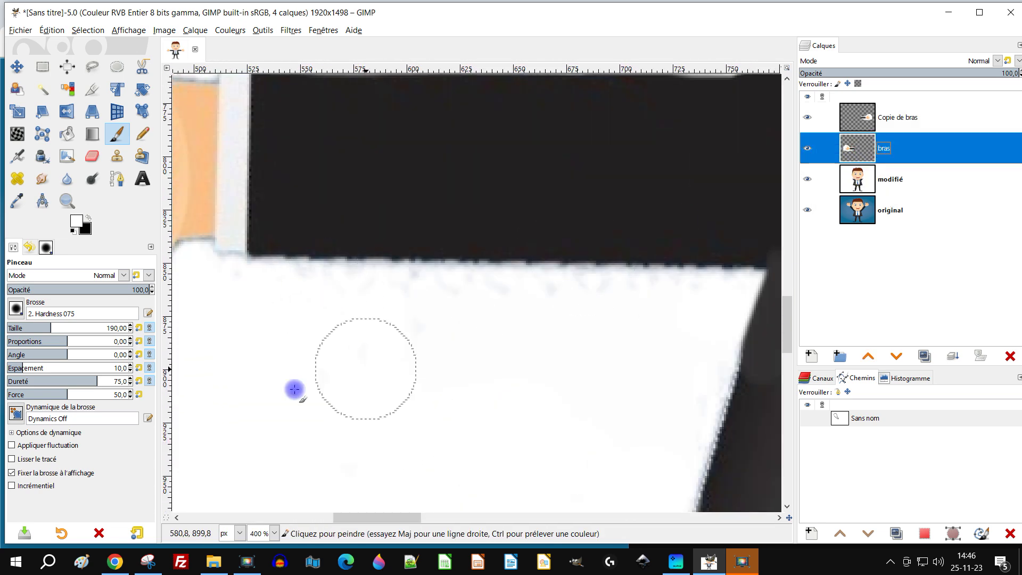
pyautogui.moveTo(261, 313); pyautogui.dragTo(388, 306)
pyautogui.moveTo(595, 314)
pyautogui.mouseDown()
pyautogui.moveTo(685, 305)
pyautogui.moveTo(491, 310)
pyautogui.moveTo(708, 308)
pyautogui.moveTo(568, 316)
pyautogui.mouseUp()
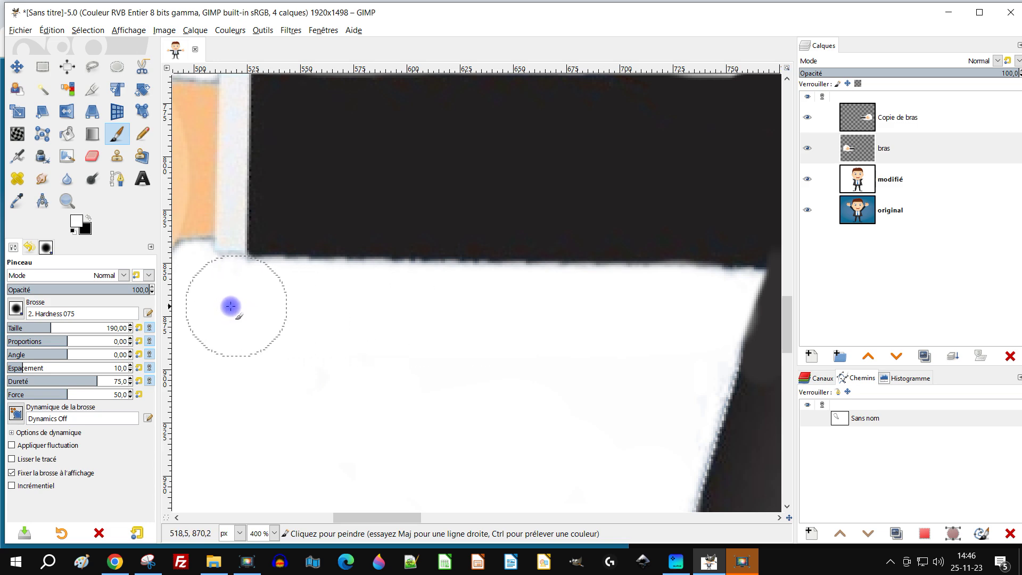
# - Create a new layer from the visible image above the Copie de bras layer
pyautogui.keyDown('ctrl'); pyautogui.scroll(-5, 290, 337); pyautogui.keyUp('ctrl')
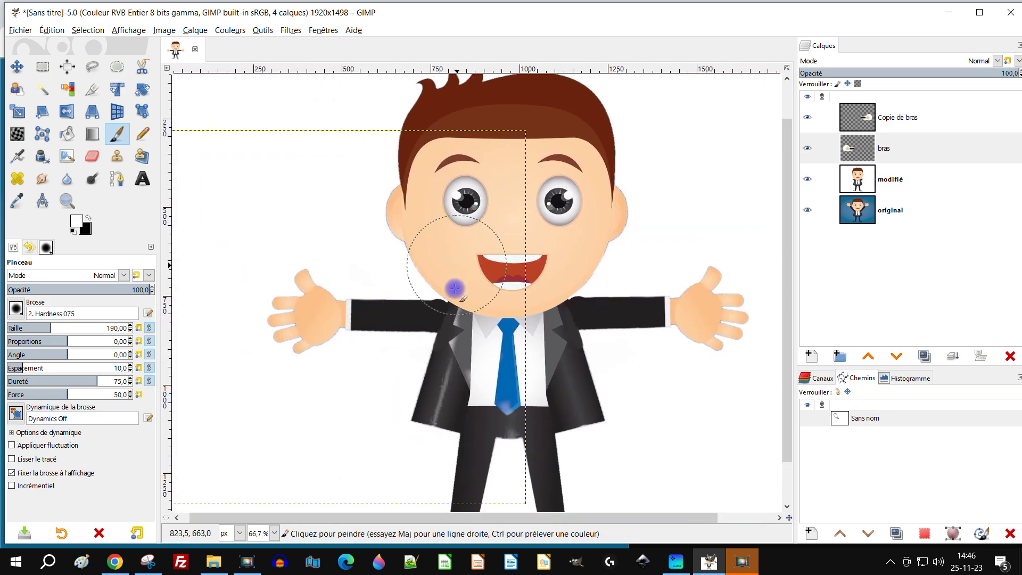
pyautogui.keyDown('ctrl'); pyautogui.scroll(-1, 580, 242); pyautogui.keyUp('ctrl')
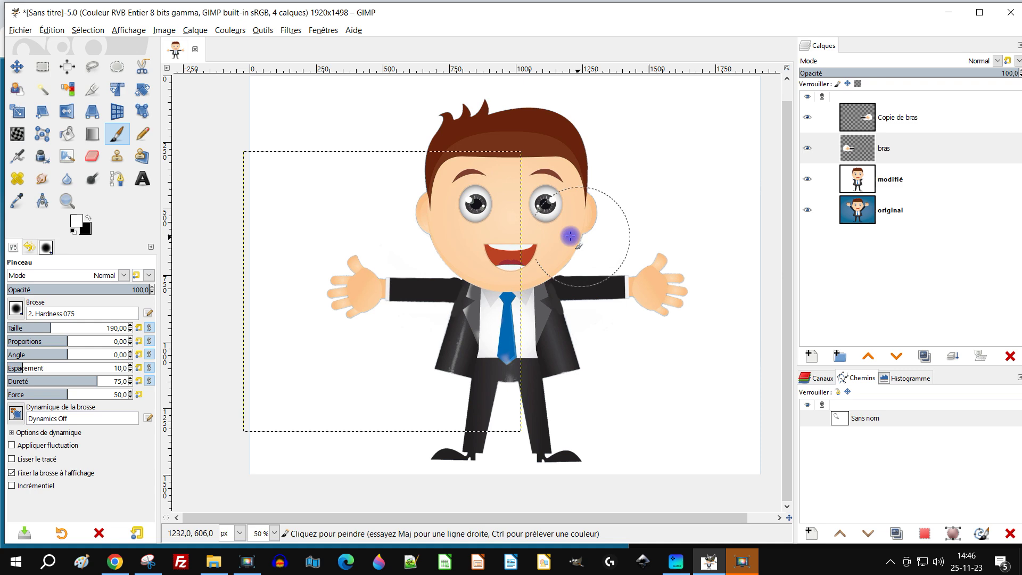
pyautogui.keyDown('ctrl'); pyautogui.scroll(1, 570, 235); pyautogui.keyUp('ctrl')
pyautogui.rightClick(863, 128)
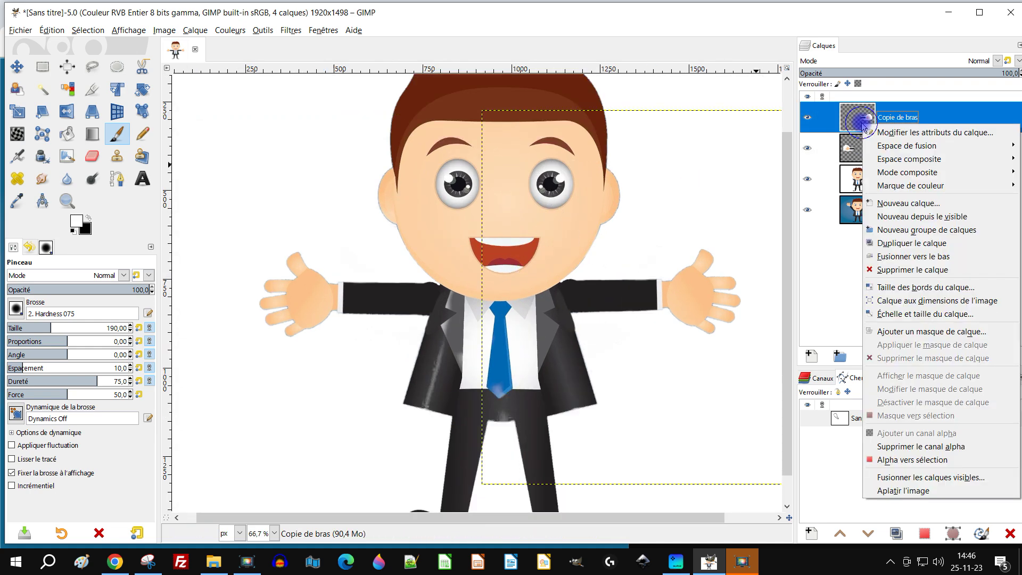
pyautogui.click(893, 218)
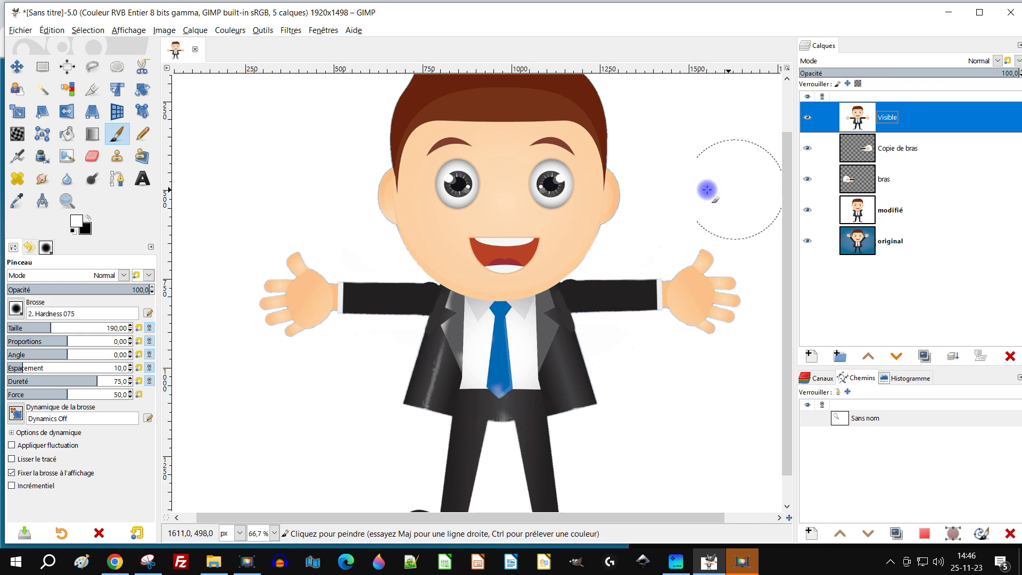
# - Hide the Copie de bras, bras, modifié and original layers and rename the Visible layer to "nouvelle étape"
pyautogui.scroll(-2, 666, 197)
pyautogui.scroll(2, 534, 237)
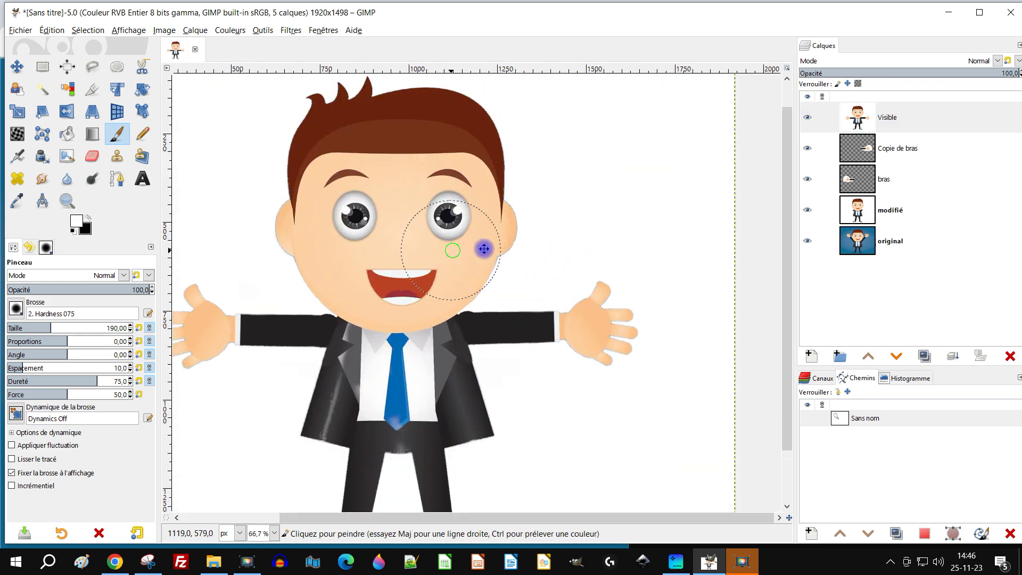
pyautogui.hscroll(-2, 559, 213)
pyautogui.click(807, 148)
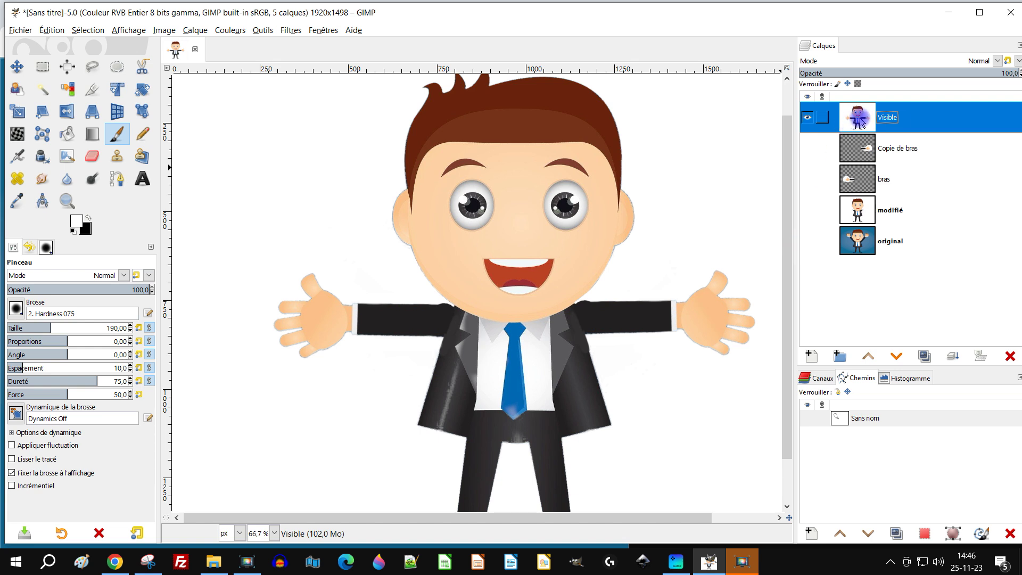
pyautogui.doubleClick(887, 119)
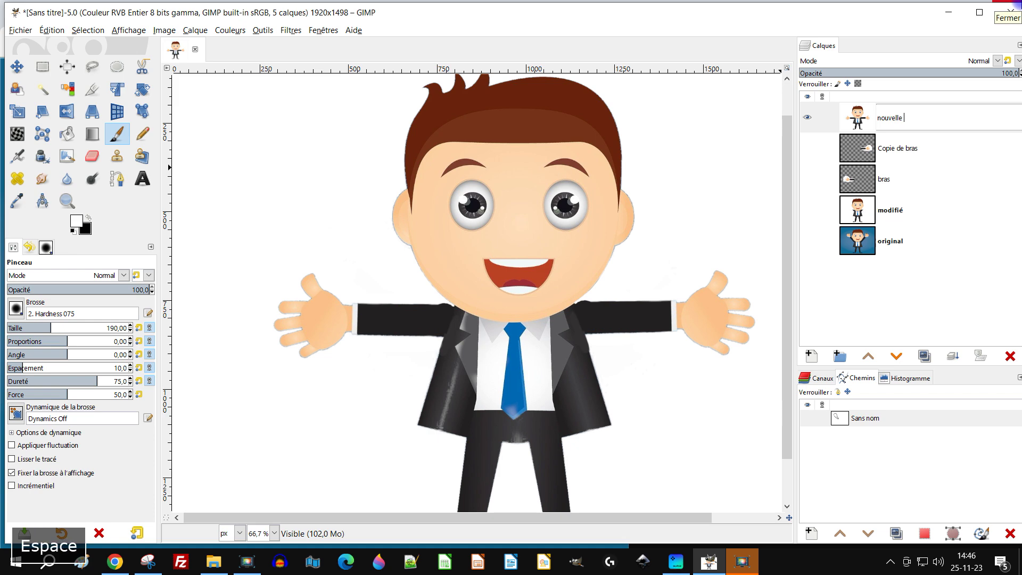
pyautogui.press('Return')
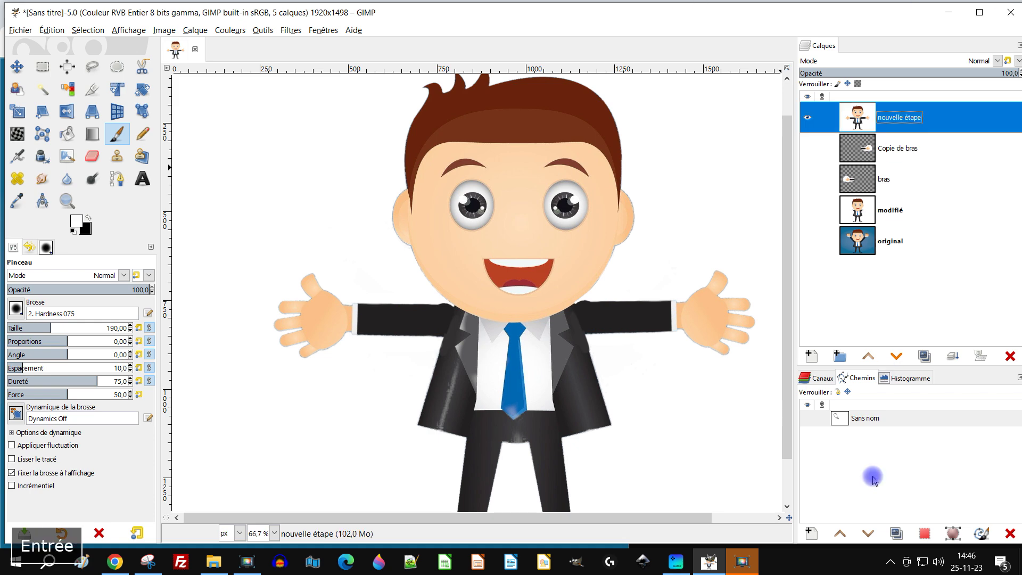
# - Inspect the face outline, sleeve and hand edges on the nouvelle étape layer for leftover fringe
pyautogui.scroll(-1, 616, 240)
pyautogui.scroll(3, 577, 273)
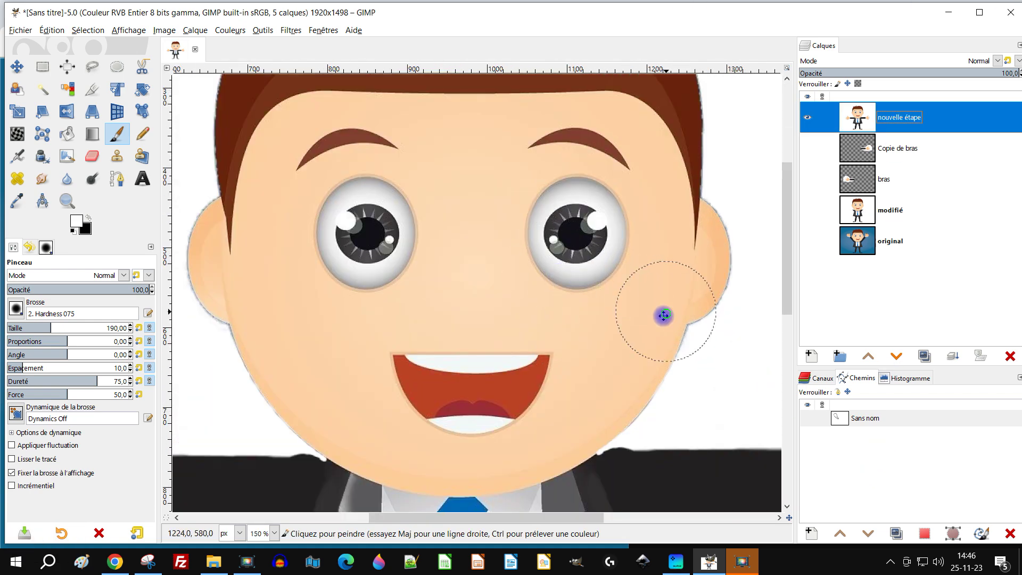
pyautogui.moveTo(663, 316); pyautogui.dragTo(525, 429)
pyautogui.moveTo(434, 388); pyautogui.dragTo(612, 195)
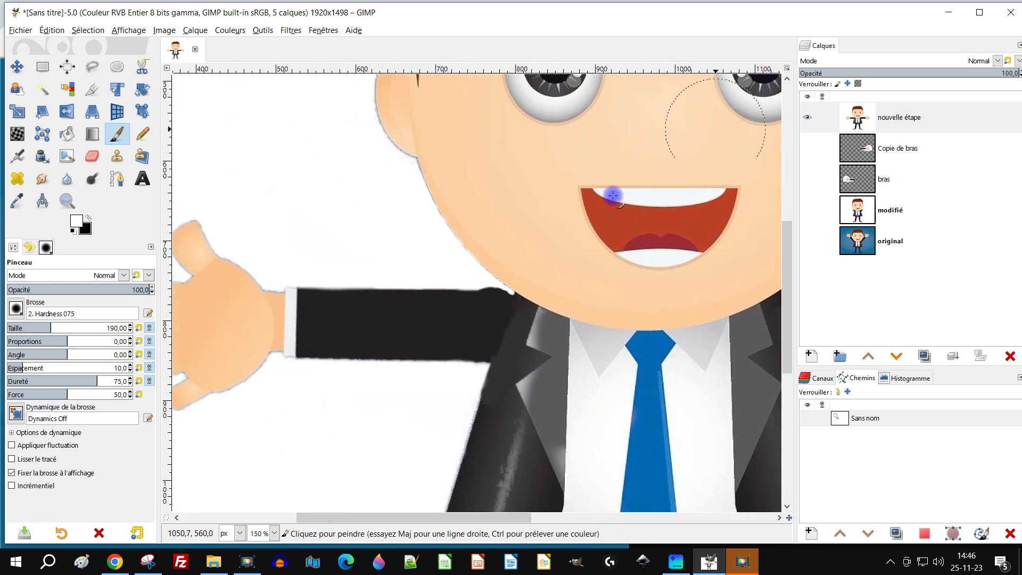
pyautogui.scroll(-1, 513, 320)
pyautogui.scroll(2, 369, 388)
pyautogui.scroll(1, 428, 414)
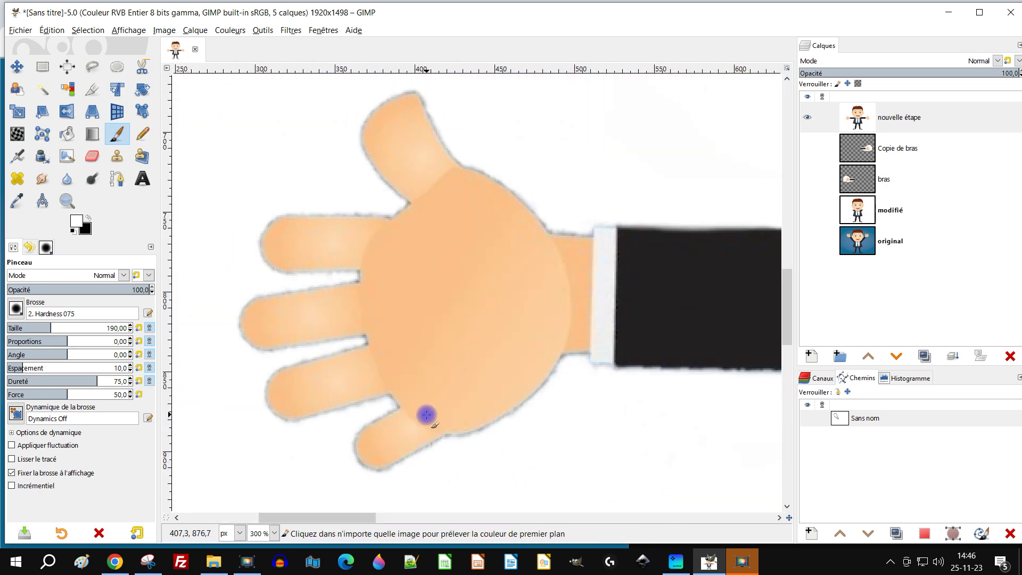
# - Open the Median Blur filter on the nouvelle étape layer and compare its preview on and off at the hand and eye
pyautogui.click(294, 35)
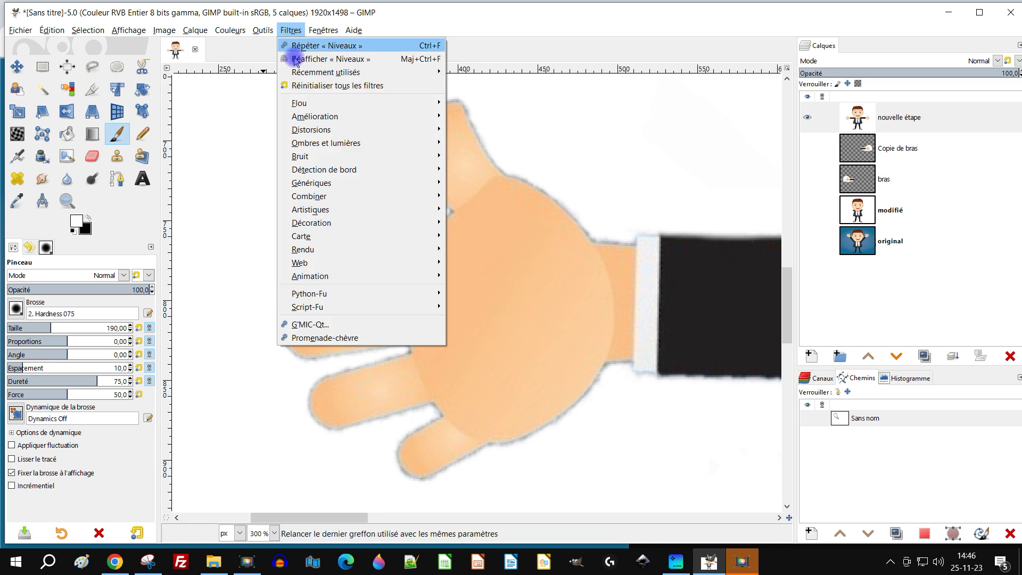
pyautogui.moveTo(330, 100)
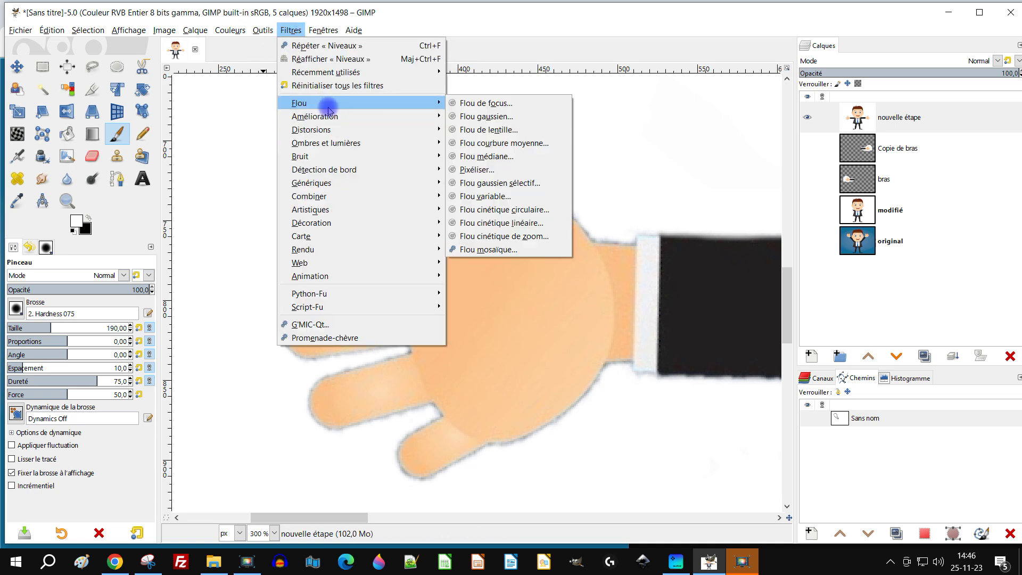
pyautogui.click(532, 144)
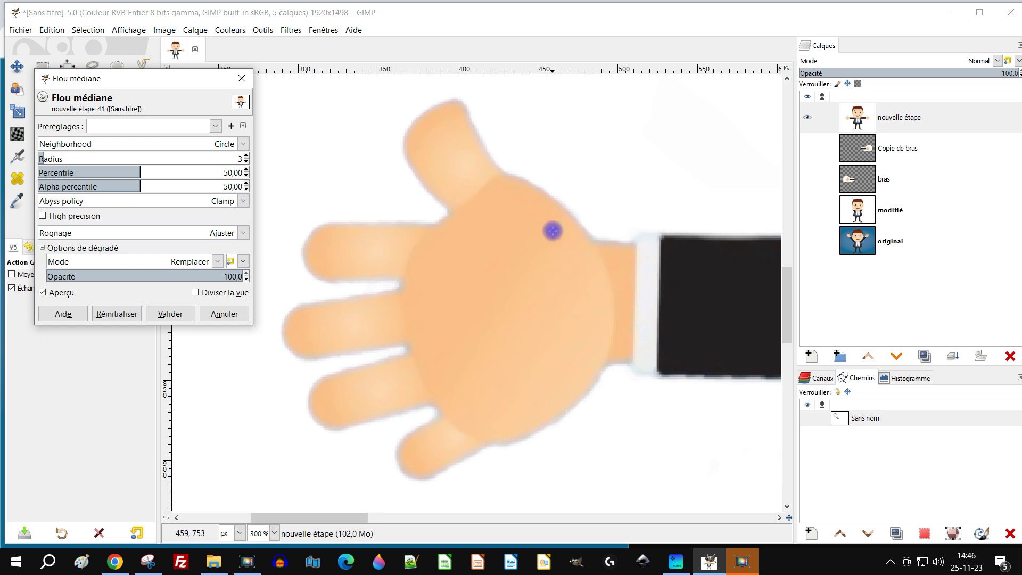
pyautogui.click(66, 298)
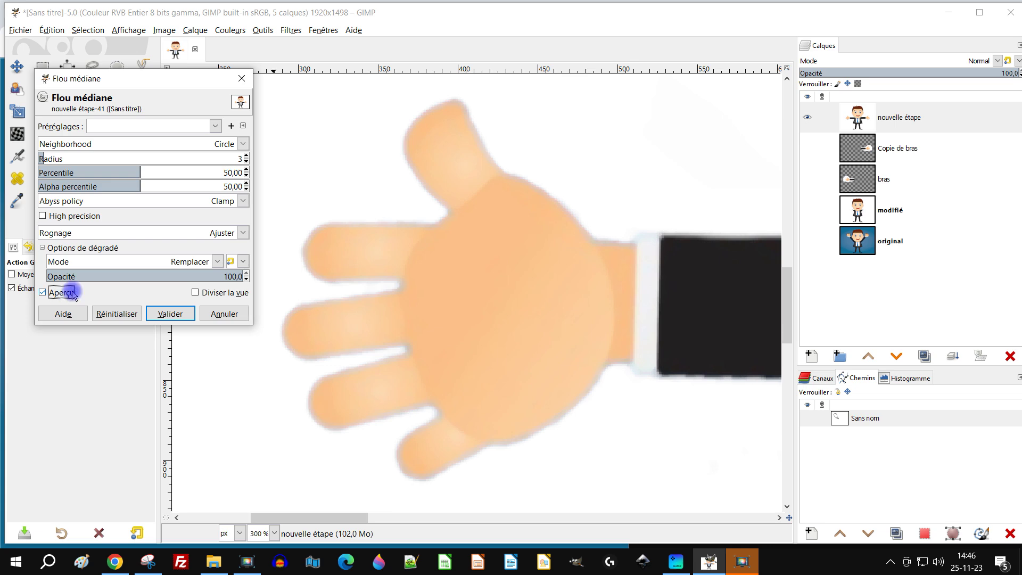
pyautogui.scroll(-3, 431, 286)
pyautogui.scroll(2, 438, 278)
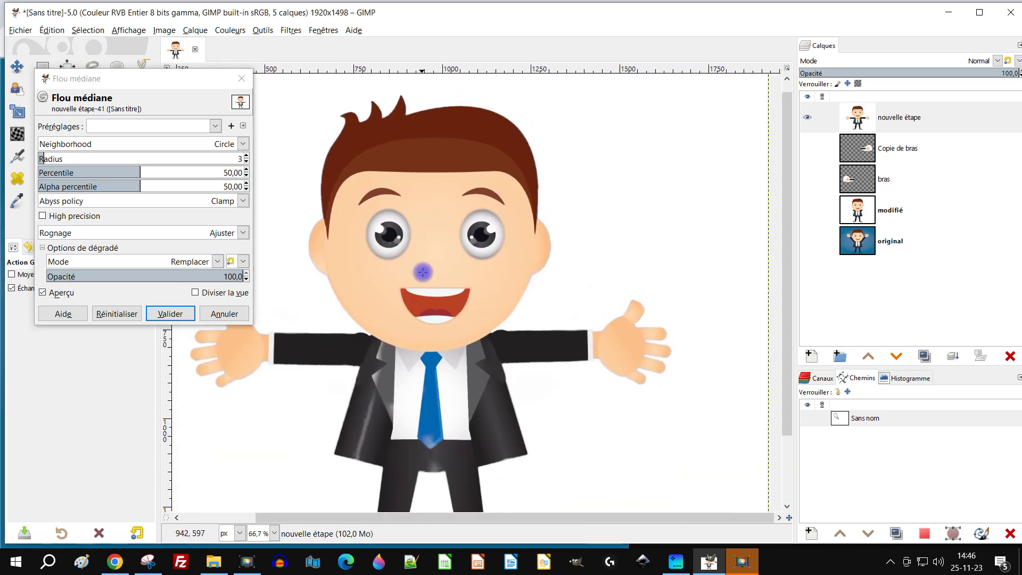
pyautogui.scroll(1, 448, 234)
pyautogui.click(68, 298)
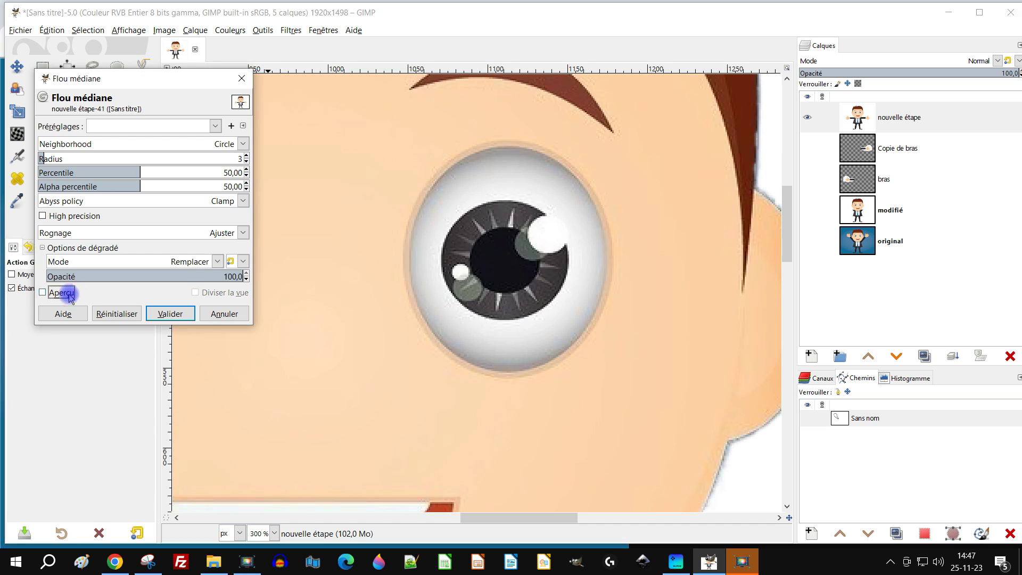
pyautogui.click(69, 296)
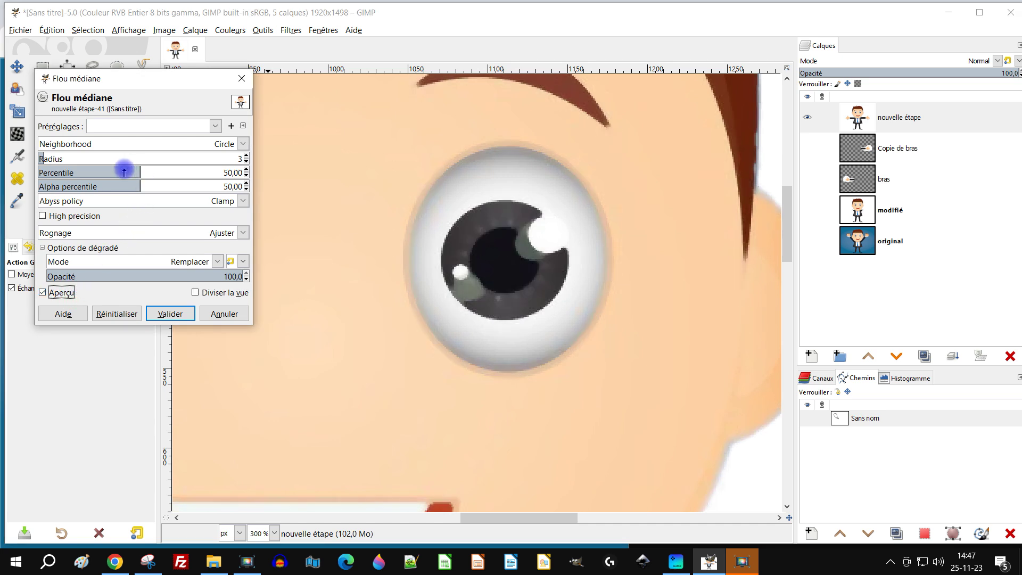
# - Set the Median Blur percentile to 67.62 and check the preview on the hand, sleeve and eyes
pyautogui.moveTo(124, 172); pyautogui.dragTo(177, 169)
pyautogui.keyDown('ctrl'); pyautogui.scroll(-4, 548, 298); pyautogui.keyUp('ctrl')
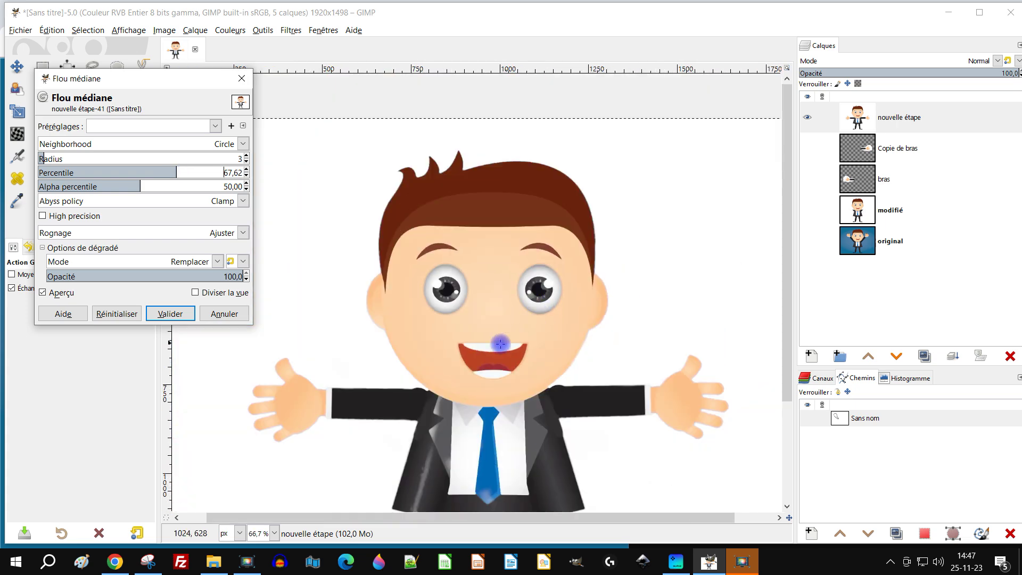
pyautogui.keyDown('ctrl'); pyautogui.scroll(5, 278, 408); pyautogui.keyUp('ctrl')
pyautogui.keyDown('ctrl'); pyautogui.scroll(-2, 346, 359); pyautogui.keyUp('ctrl')
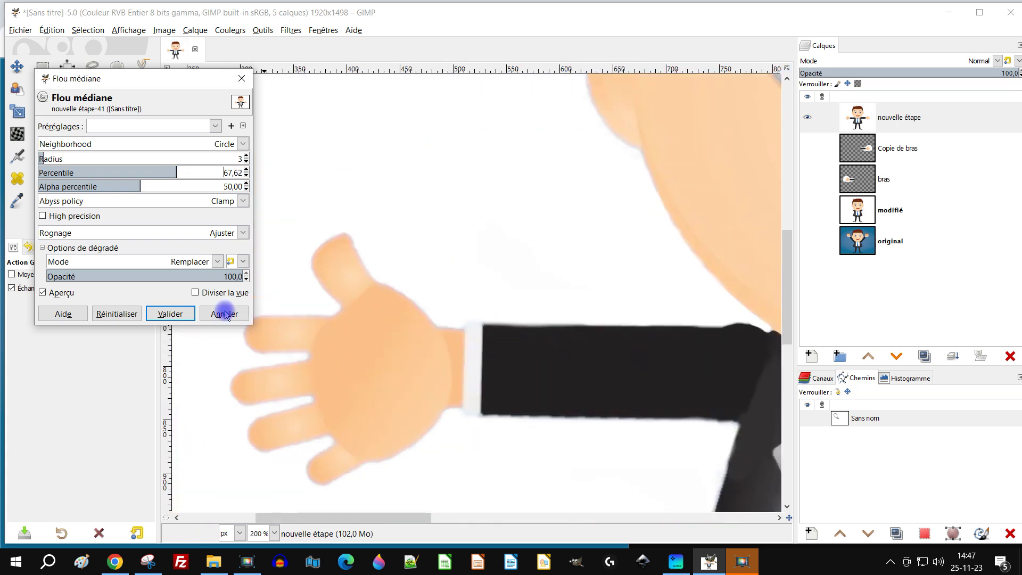
pyautogui.click(53, 292)
pyautogui.click(53, 292)
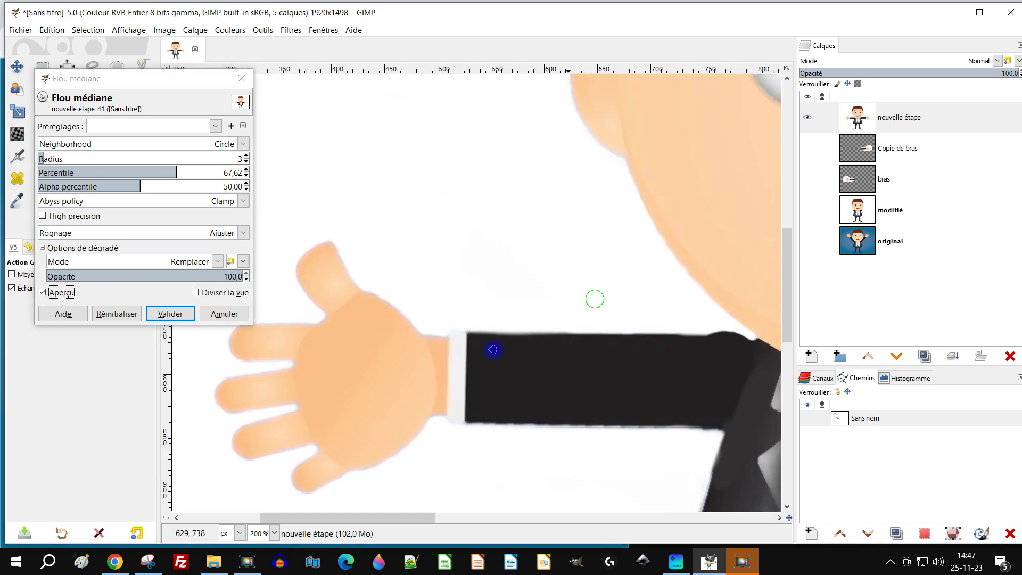
pyautogui.keyDown('ctrl'); pyautogui.scroll(-2, 491, 349); pyautogui.keyUp('ctrl')
pyautogui.keyDown('ctrl'); pyautogui.scroll(2, 598, 276); pyautogui.keyUp('ctrl')
pyautogui.hscroll(5, 597, 276)
pyautogui.scroll(4, 597, 275)
pyautogui.scroll(-2, 569, 270)
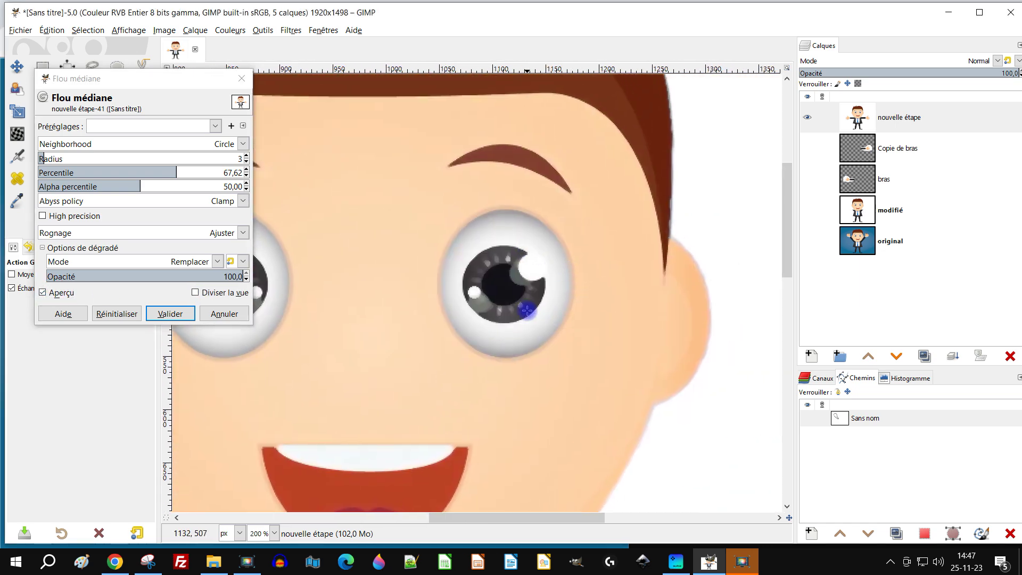
# - Set the Median Blur percentile to 74.61, check the preview on the face and hand, and apply the filter
pyautogui.moveTo(186, 169)
pyautogui.mouseDown()
pyautogui.moveTo(201, 172)
pyautogui.moveTo(191, 170)
pyautogui.mouseUp()
pyautogui.scroll(-3, 533, 293)
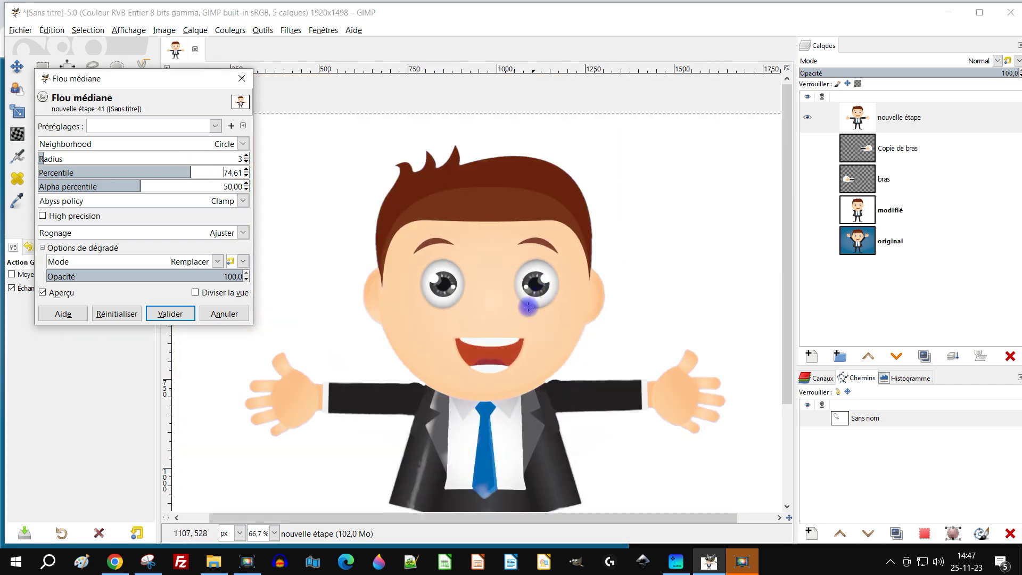
pyautogui.scroll(2, 436, 354)
pyautogui.scroll(-3, 586, 297)
pyautogui.hscroll(-3, 235, 413)
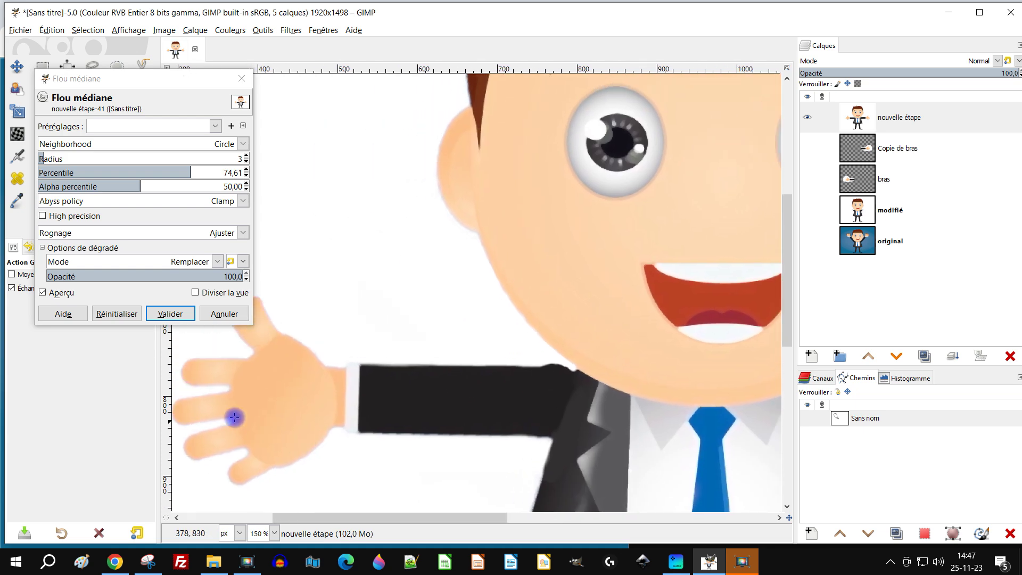
pyautogui.scroll(2, 245, 415)
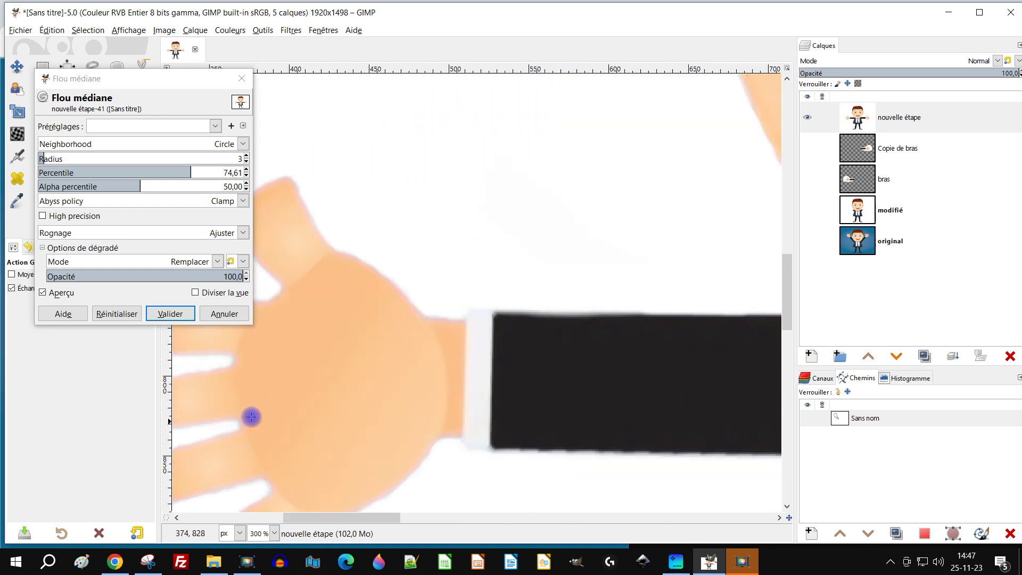
pyautogui.click(185, 315)
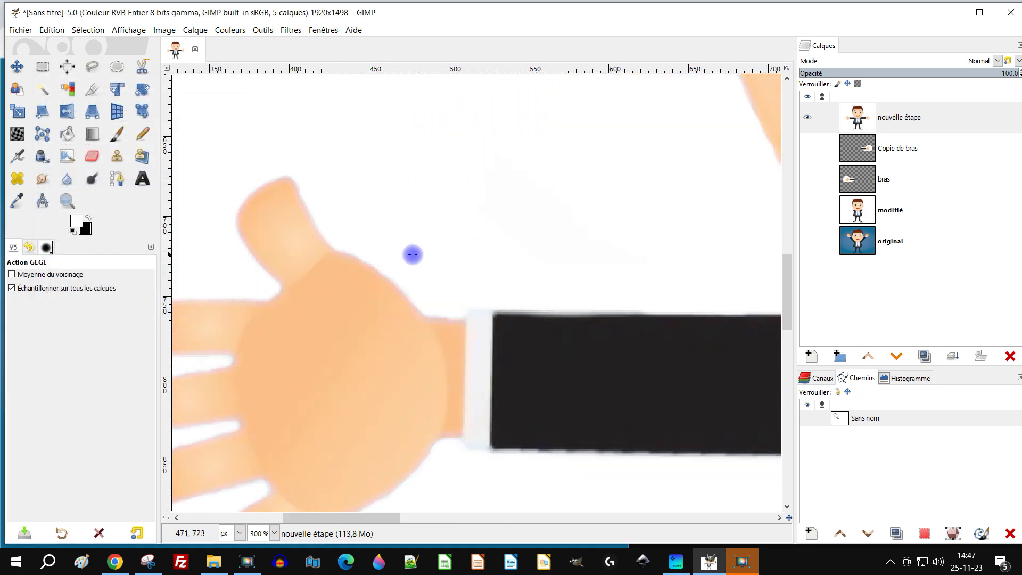
# - Select the white background around the character with the contiguous selection tool
pyautogui.scroll(-5, 405, 254)
pyautogui.moveTo(522, 254); pyautogui.dragTo(472, 279)
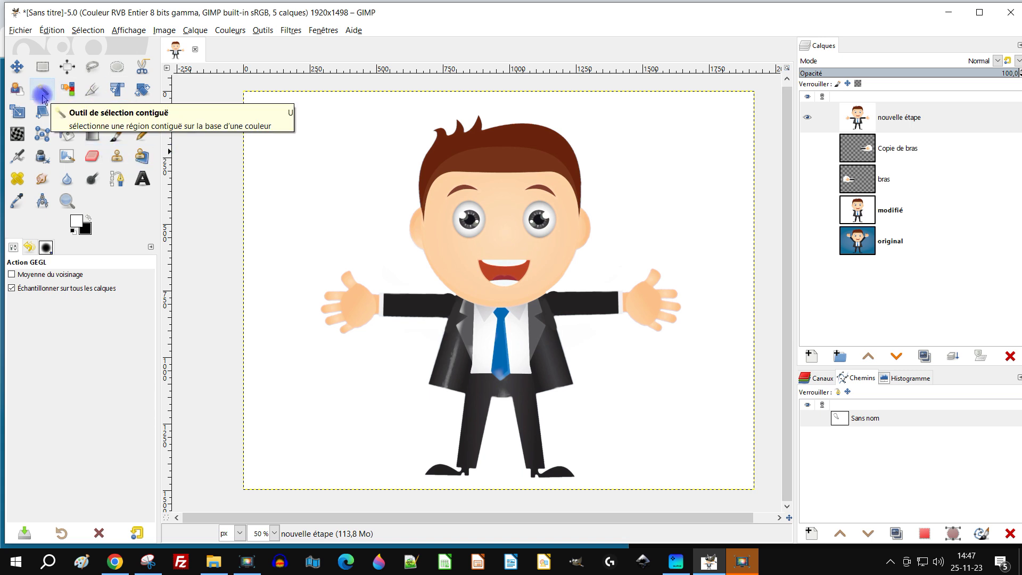
pyautogui.click(42, 94)
pyautogui.moveTo(300, 170); pyautogui.dragTo(300, 170)
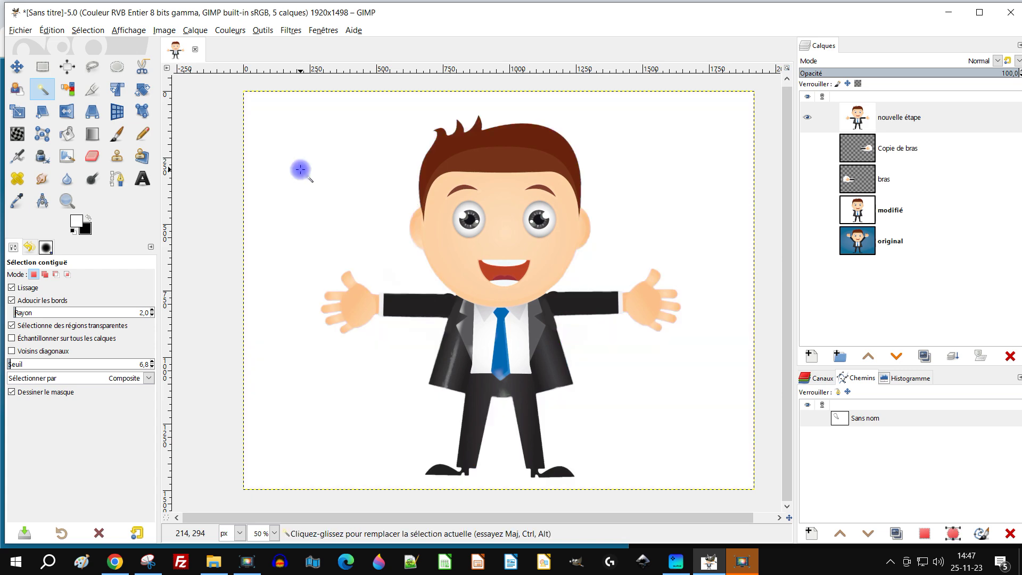
# - Grow the background selection by 1 px
pyautogui.scroll(3, 486, 160)
pyautogui.click(88, 30)
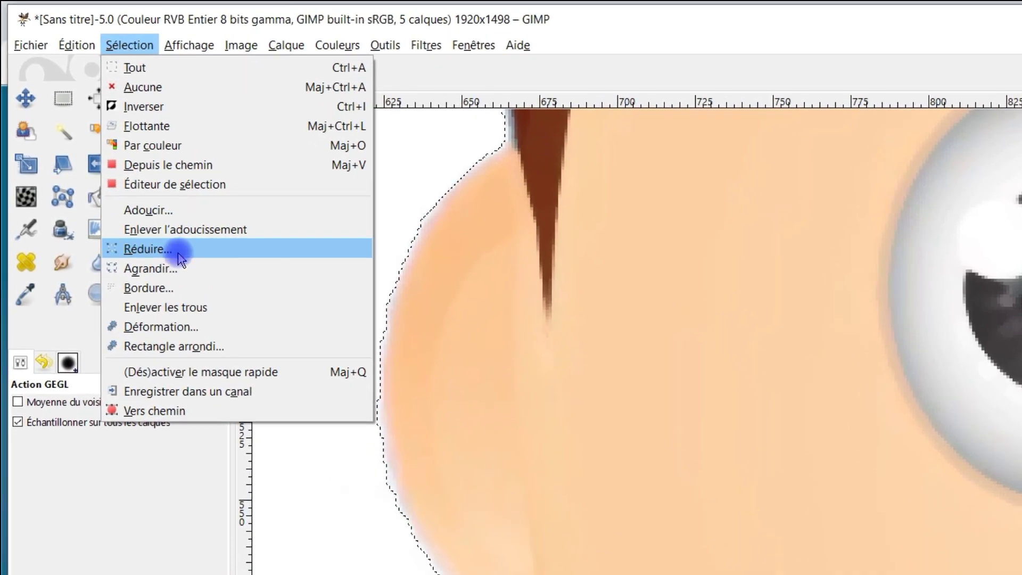
pyautogui.click(175, 268)
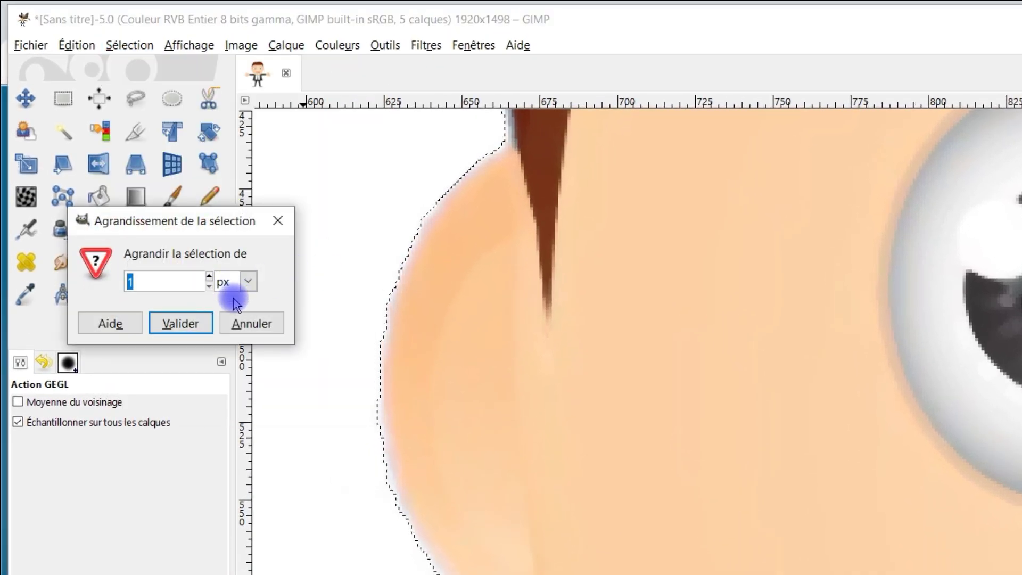
pyautogui.click(197, 327)
# - Check the selection edge along the sleeve and grow the selection by another 1 px
pyautogui.scroll(-5, 533, 330)
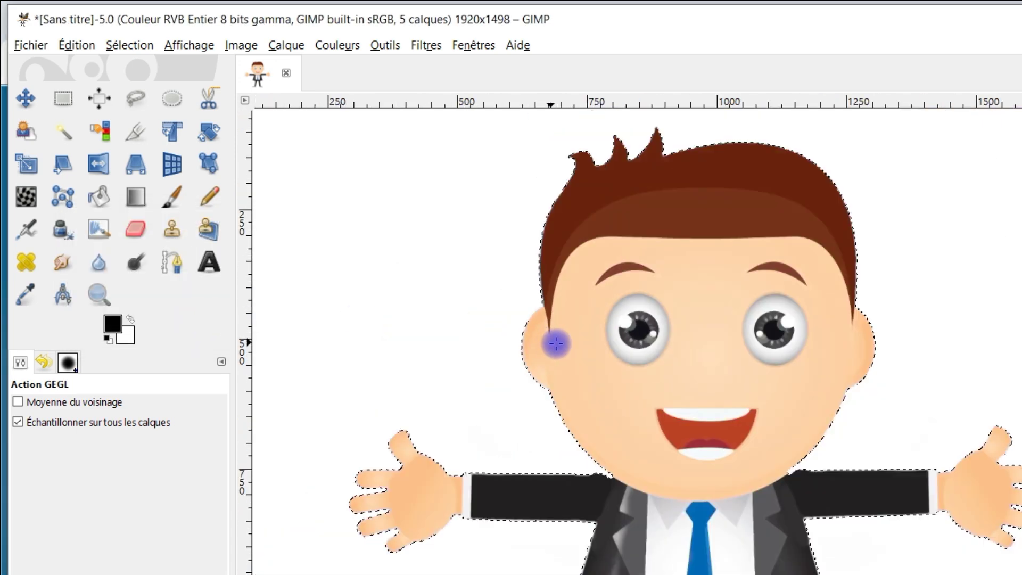
pyautogui.scroll(1, 579, 471)
pyautogui.scroll(4, 579, 470)
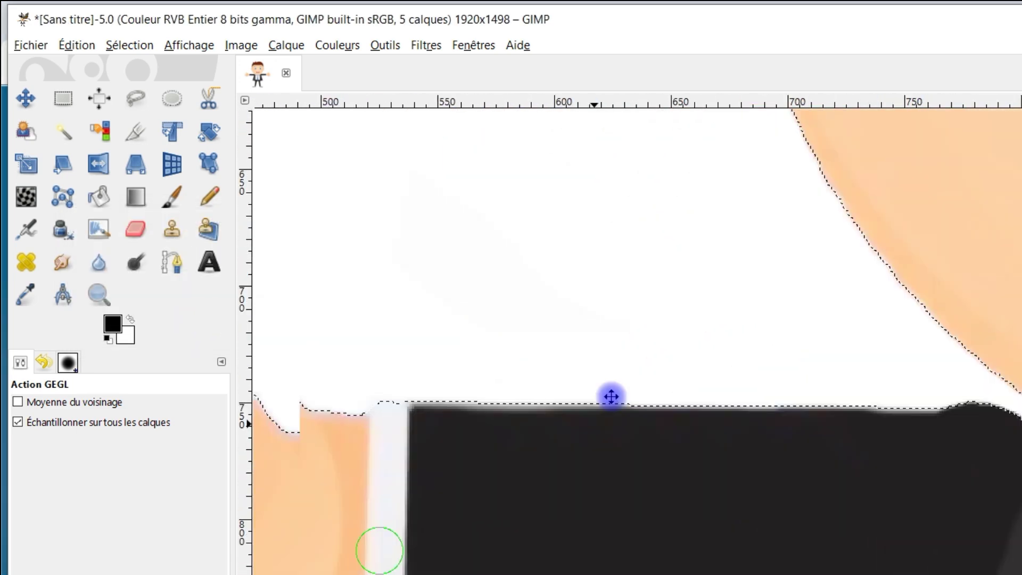
pyautogui.click(141, 45)
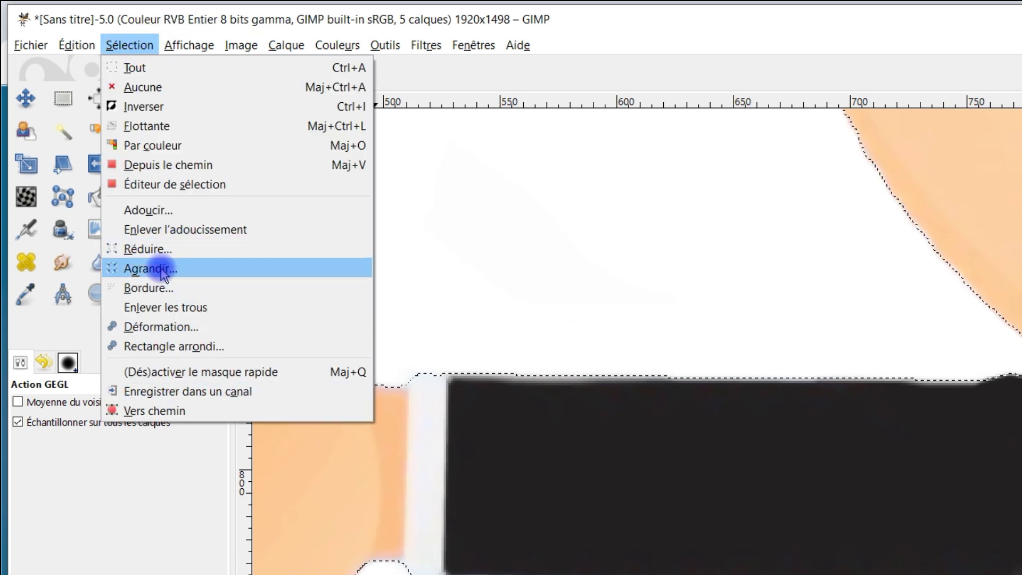
pyautogui.click(139, 268)
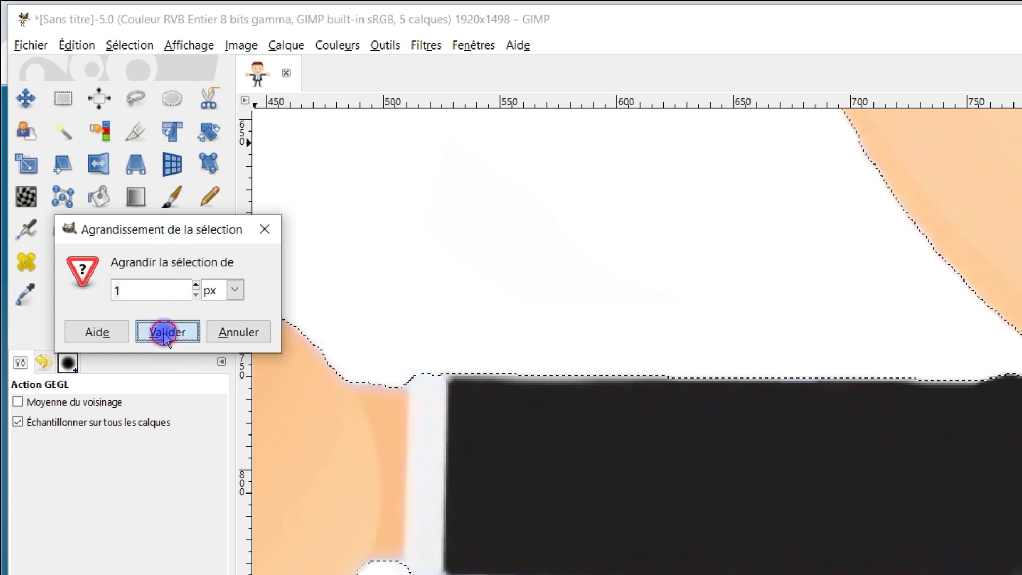
pyautogui.click(166, 332)
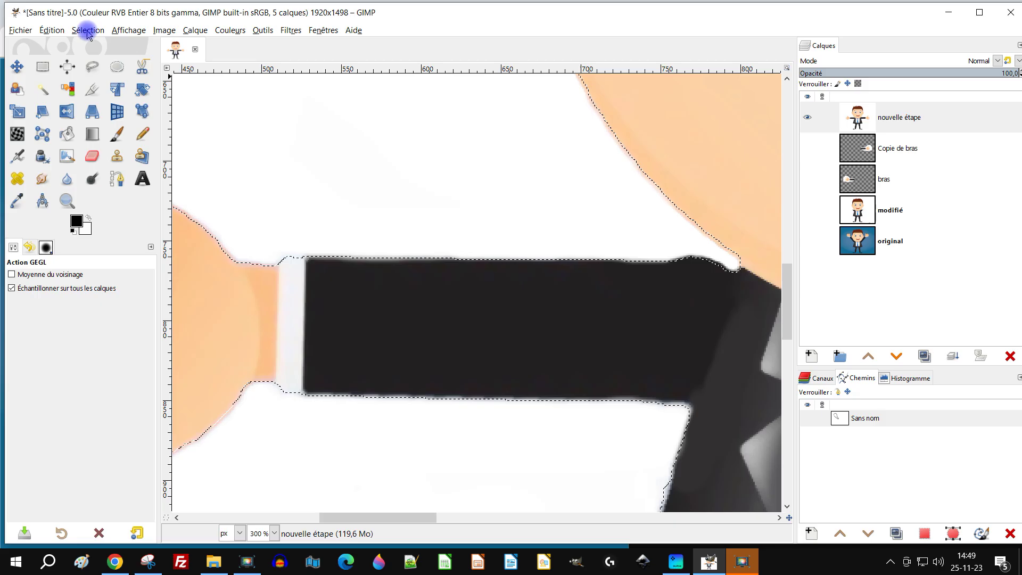
# - Stroke the selection with a 3 px solid black line and check the outline around the hand, ear and head
pyautogui.click(53, 31)
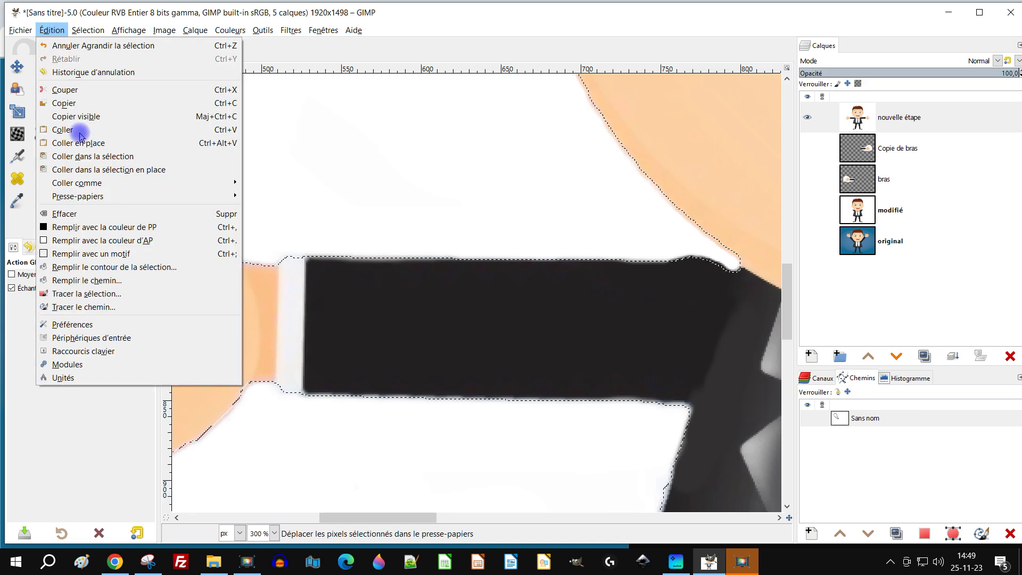
pyautogui.click(134, 298)
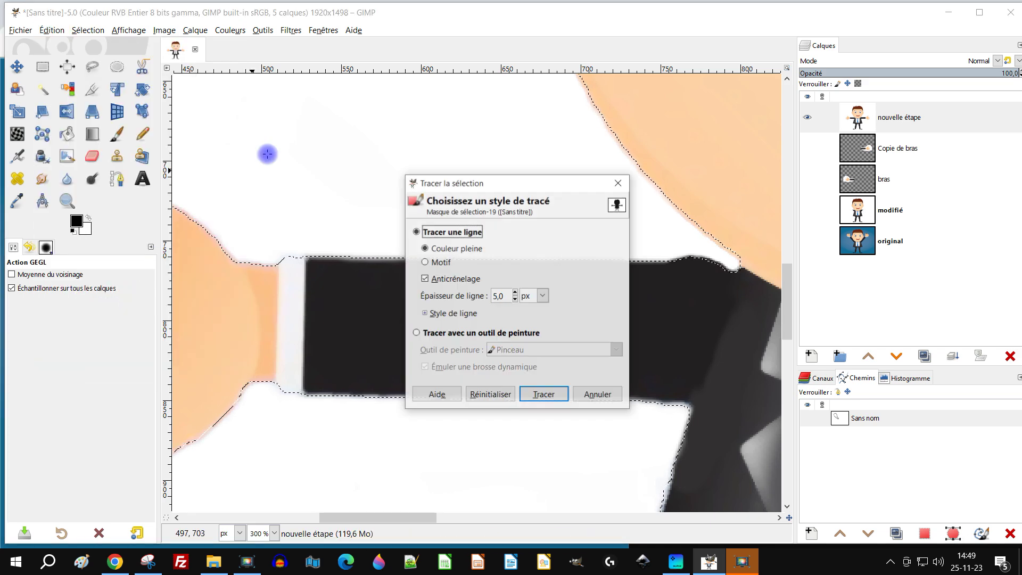
pyautogui.click(73, 234)
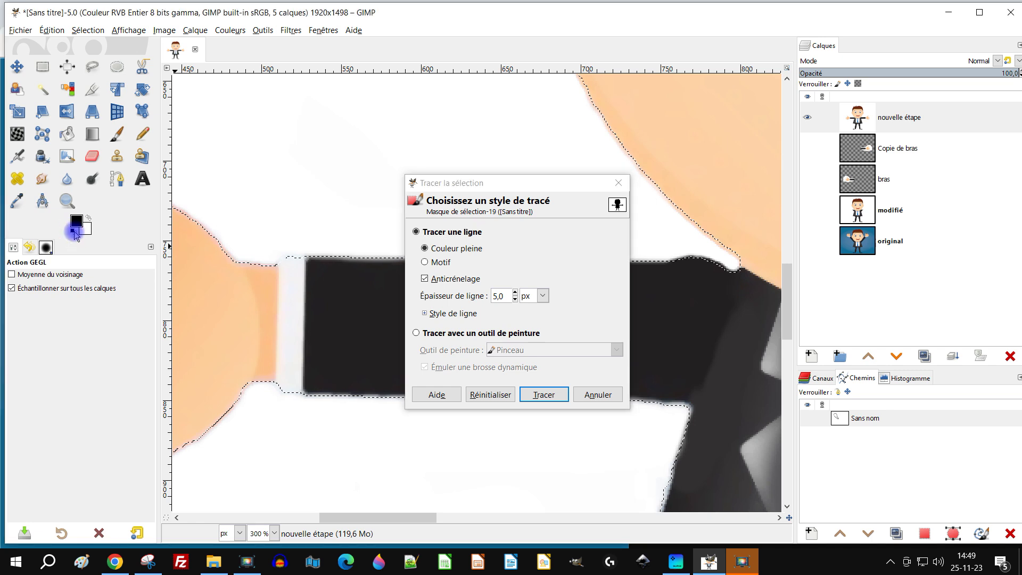
pyautogui.click(515, 299)
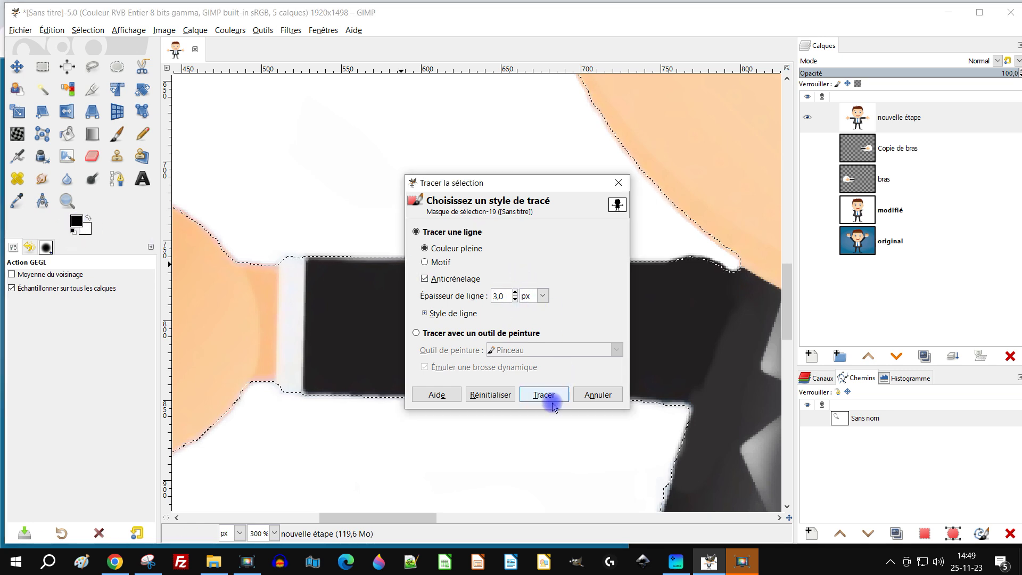
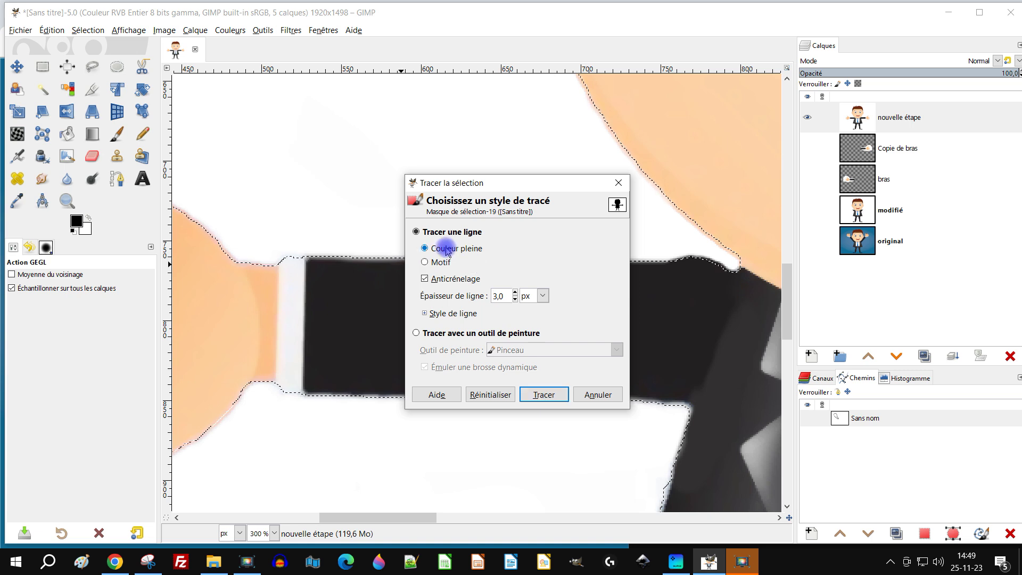
pyautogui.click(536, 399)
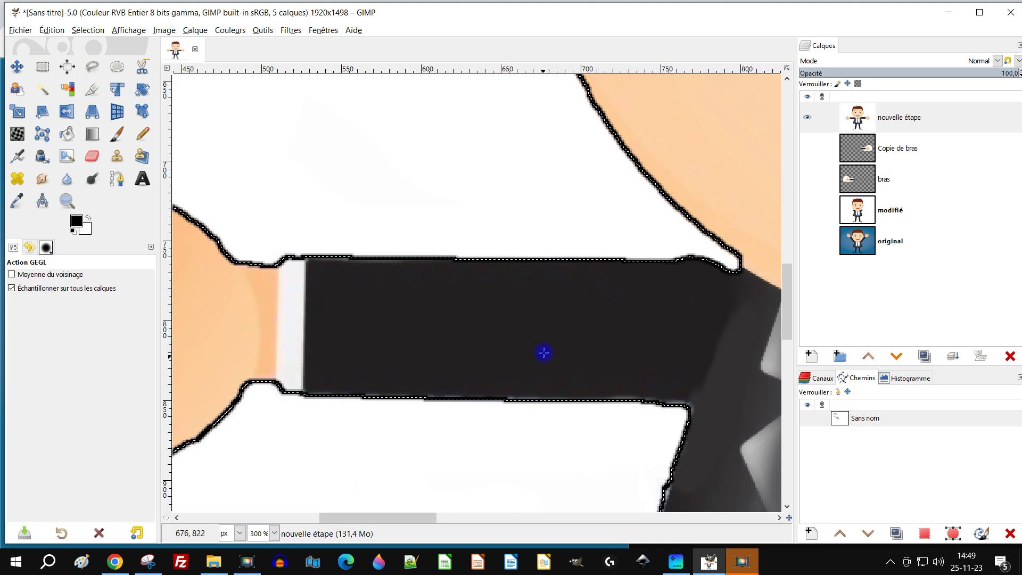
pyautogui.scroll(-4, 544, 352)
pyautogui.scroll(4, 413, 302)
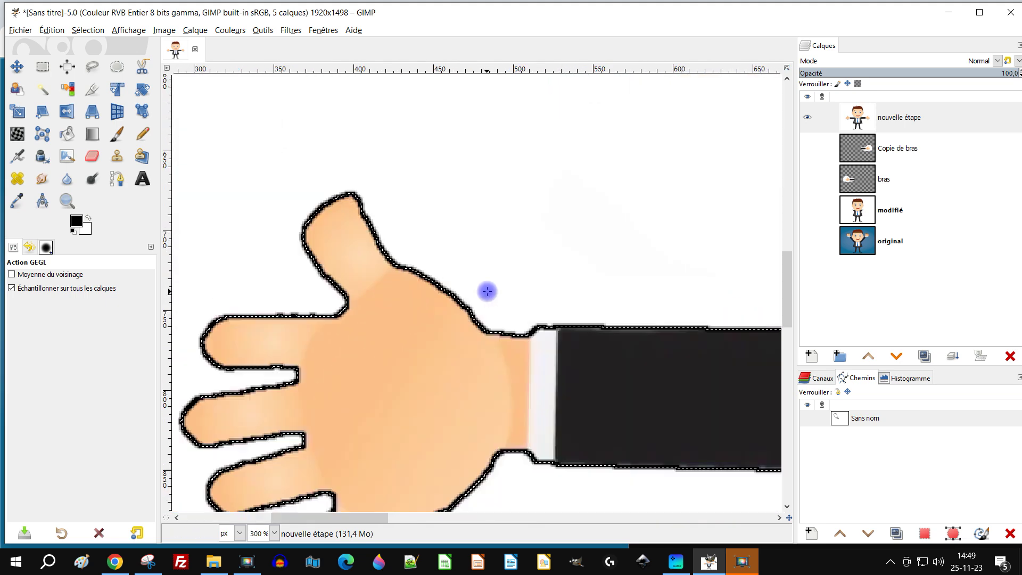
pyautogui.scroll(3, 487, 291)
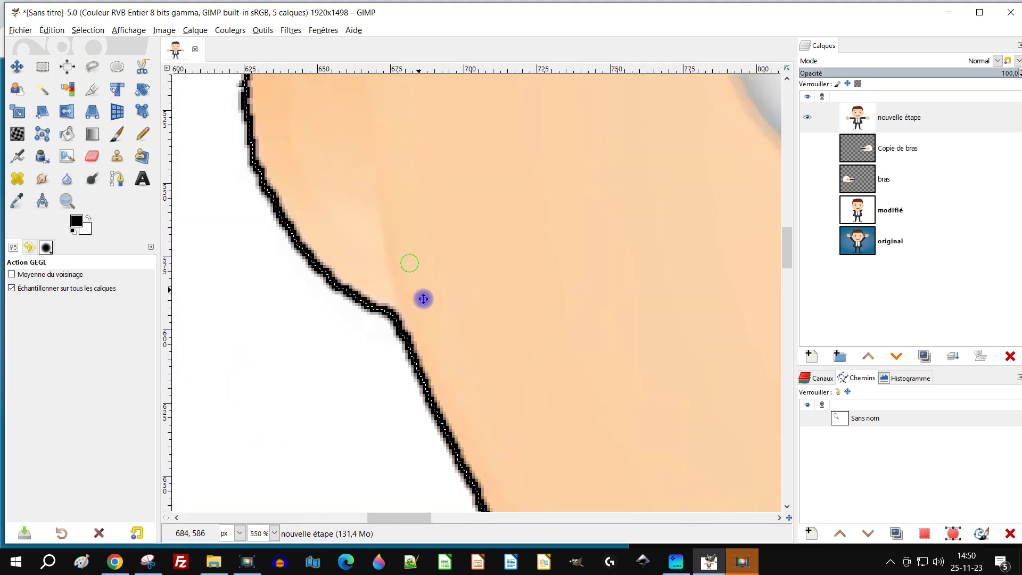
pyautogui.moveTo(423, 298); pyautogui.dragTo(440, 383)
pyautogui.scroll(-5, 230, 160)
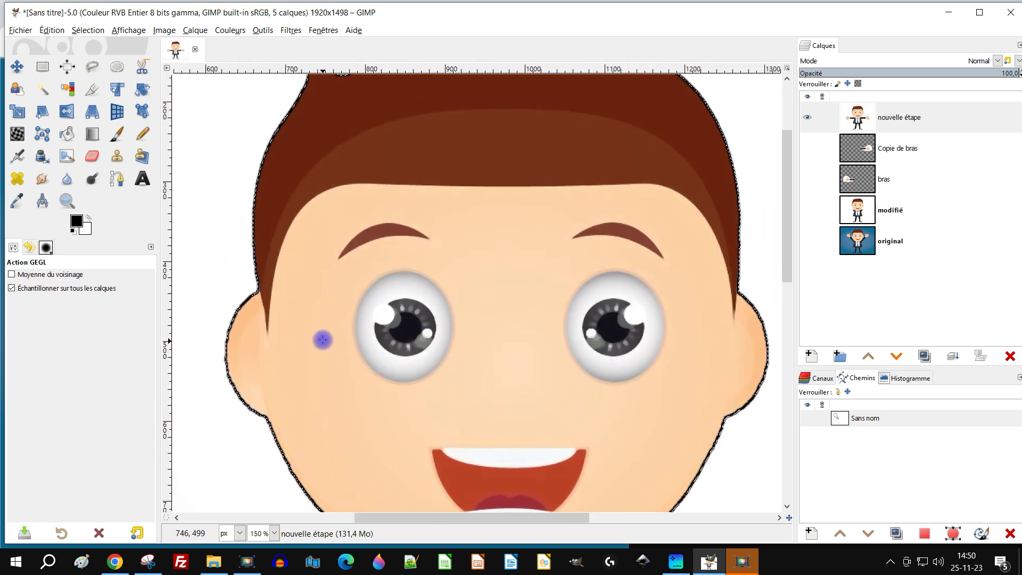
# - Select the modifié layer and draw an elliptical selection of about 455 × 242 px around both of the character's eyes
pyautogui.scroll(-1, 372, 341)
pyautogui.scroll(3, 417, 330)
pyautogui.scroll(-2, 418, 330)
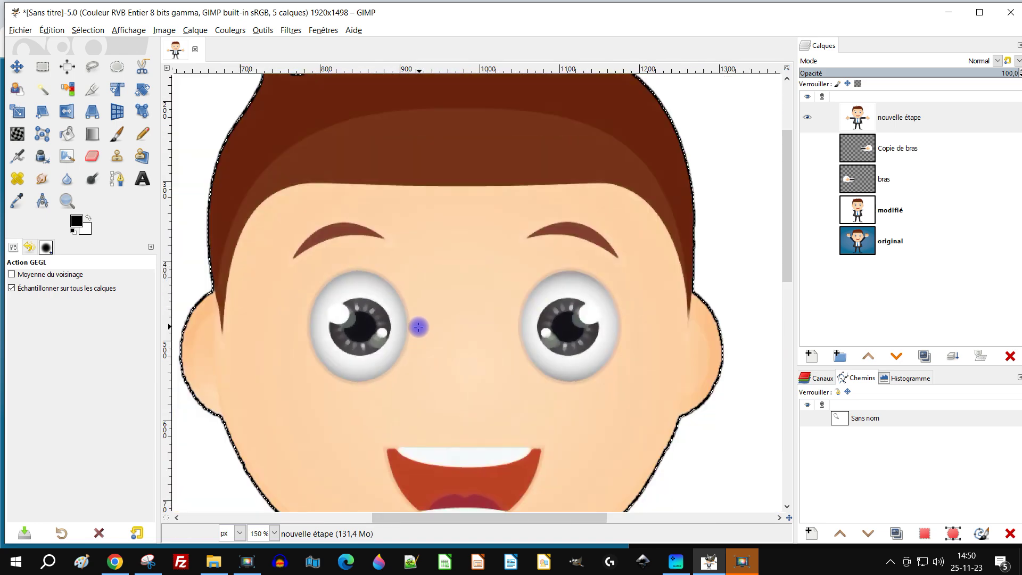
pyautogui.click(860, 213)
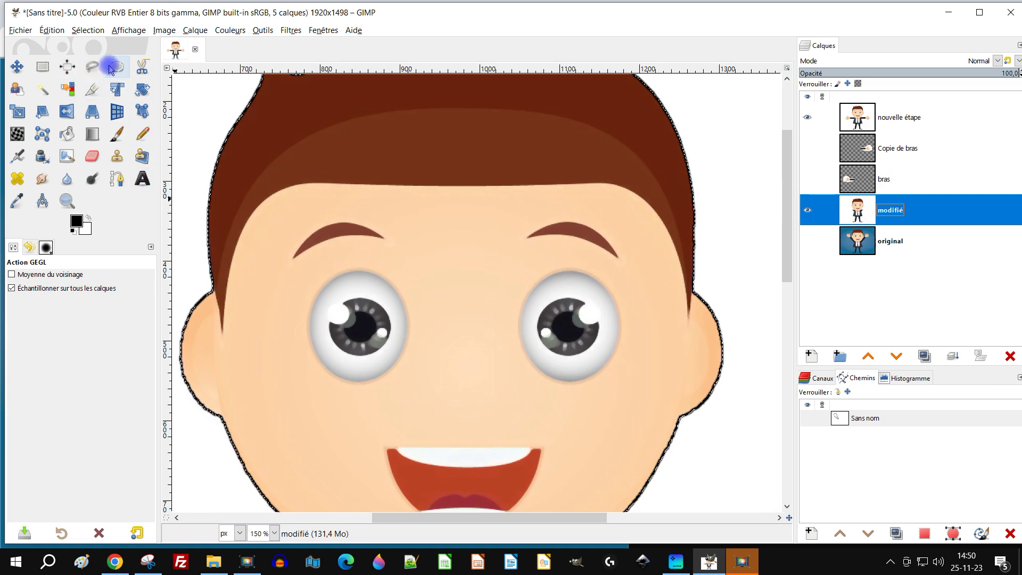
pyautogui.click(116, 67)
pyautogui.moveTo(296, 251); pyautogui.dragTo(644, 430)
pyautogui.click(299, 260)
pyautogui.moveTo(271, 248)
pyautogui.mouseDown()
pyautogui.moveTo(273, 236)
pyautogui.moveTo(273, 247)
pyautogui.moveTo(285, 245)
pyautogui.mouseUp()
# - Copy the selected eyes from the modifié layer and paste them as a new layer above nouvelle étape
pyautogui.click(862, 209)
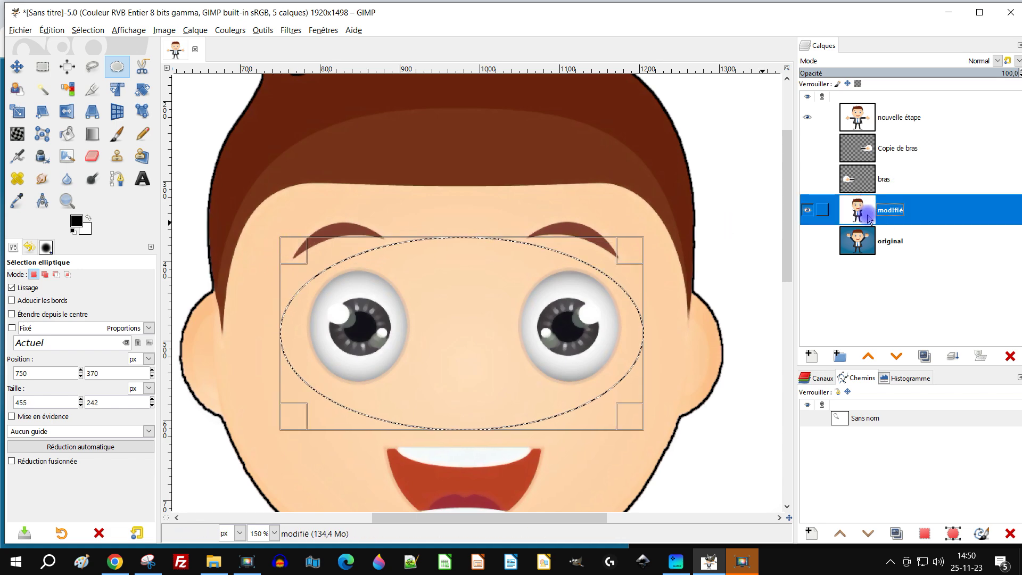
pyautogui.hotkey('ctrl', 'c')
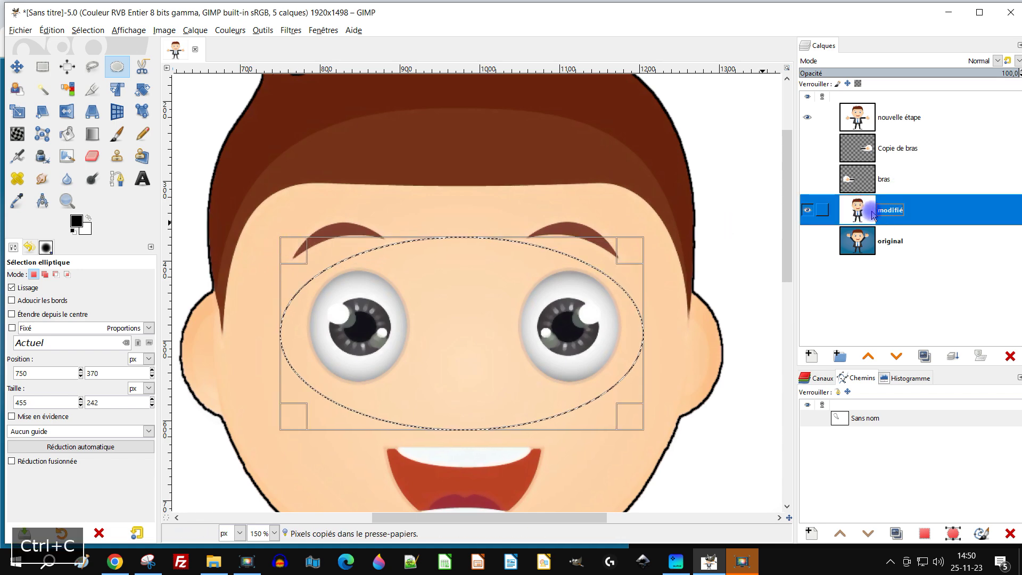
pyautogui.click(858, 119)
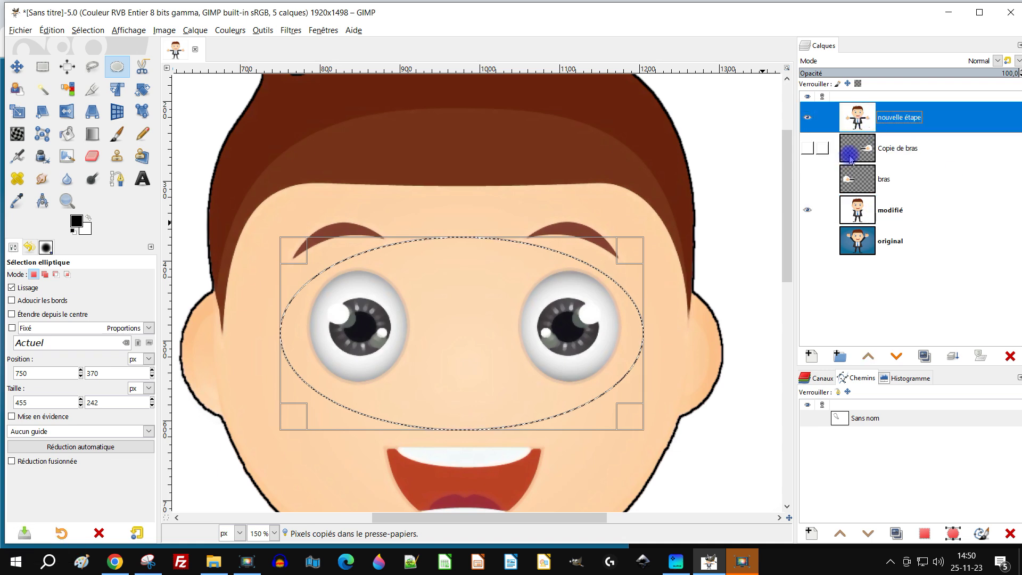
pyautogui.hotkey('ctrl', 'v')
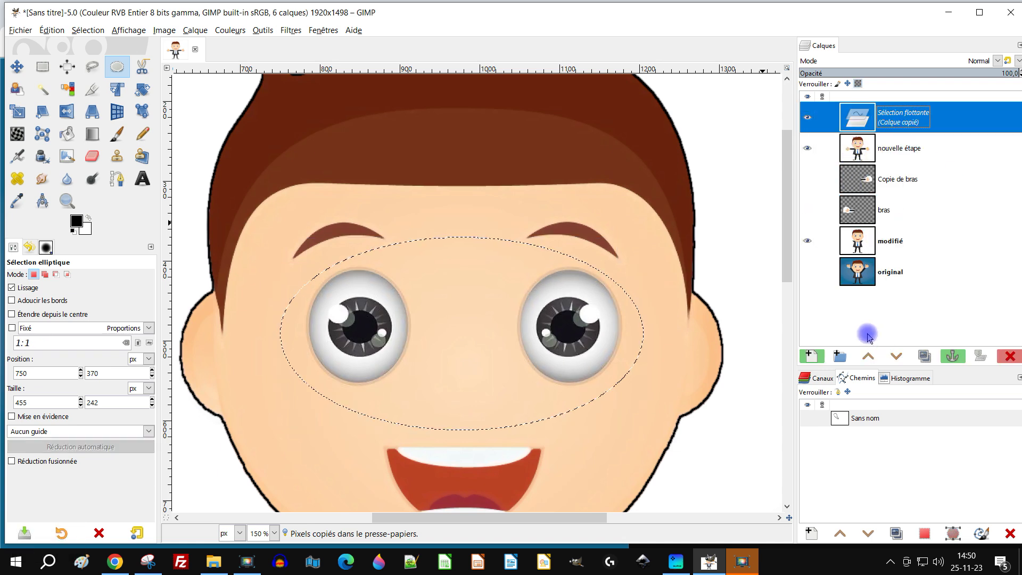
pyautogui.click(813, 356)
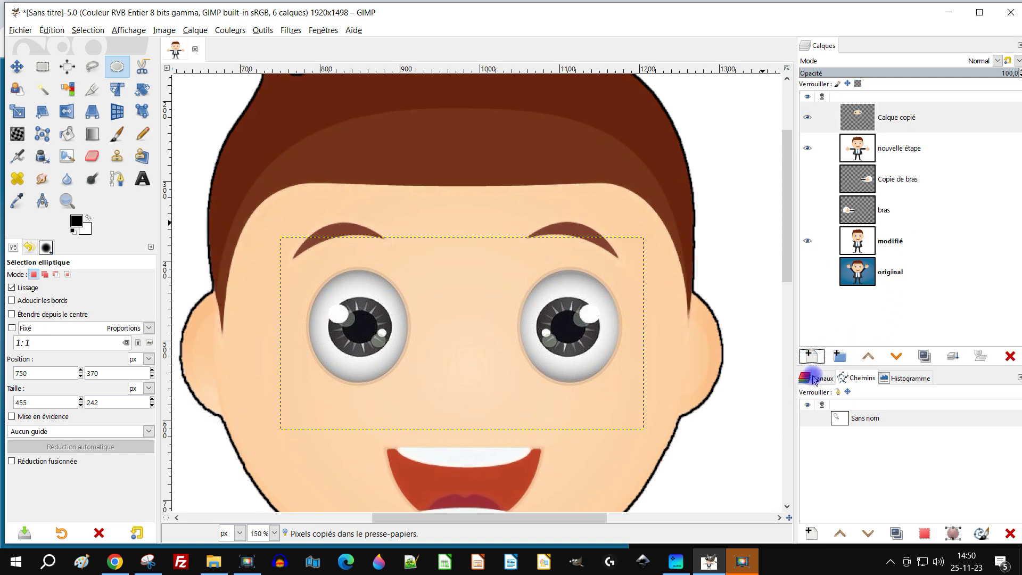
# - Start a median blur (Flou médiane) on the nouvelle étape layer and lower its percentile to 41.19
pyautogui.scroll(-2, 579, 353)
pyautogui.scroll(2, 552, 383)
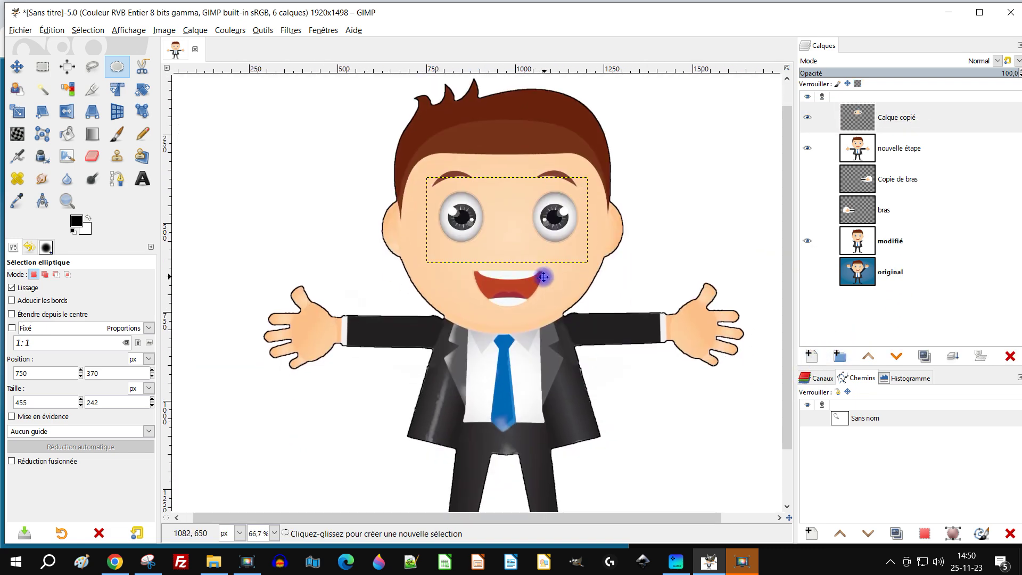
pyautogui.doubleClick(903, 154)
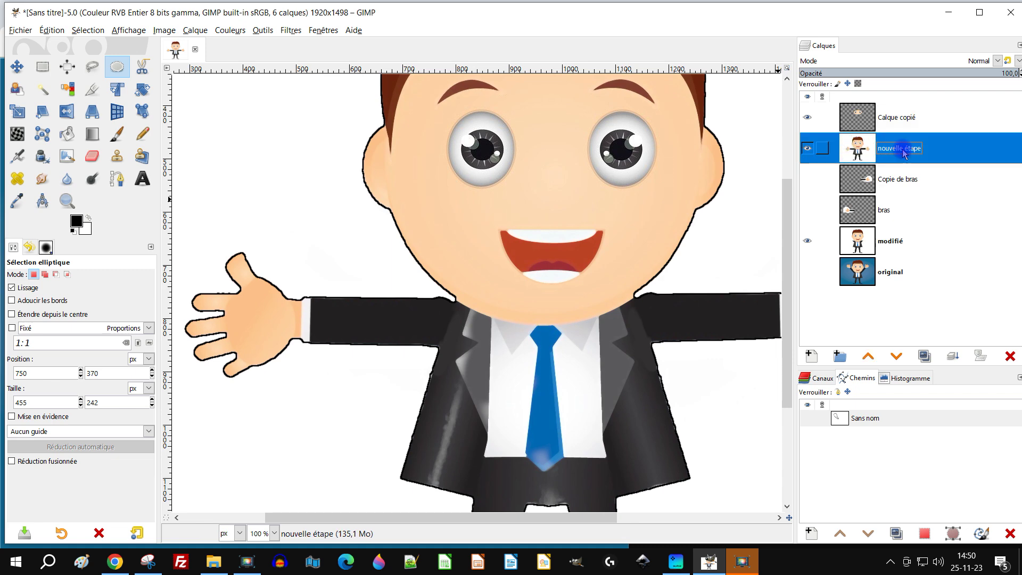
pyautogui.click(118, 66)
pyautogui.click(288, 30)
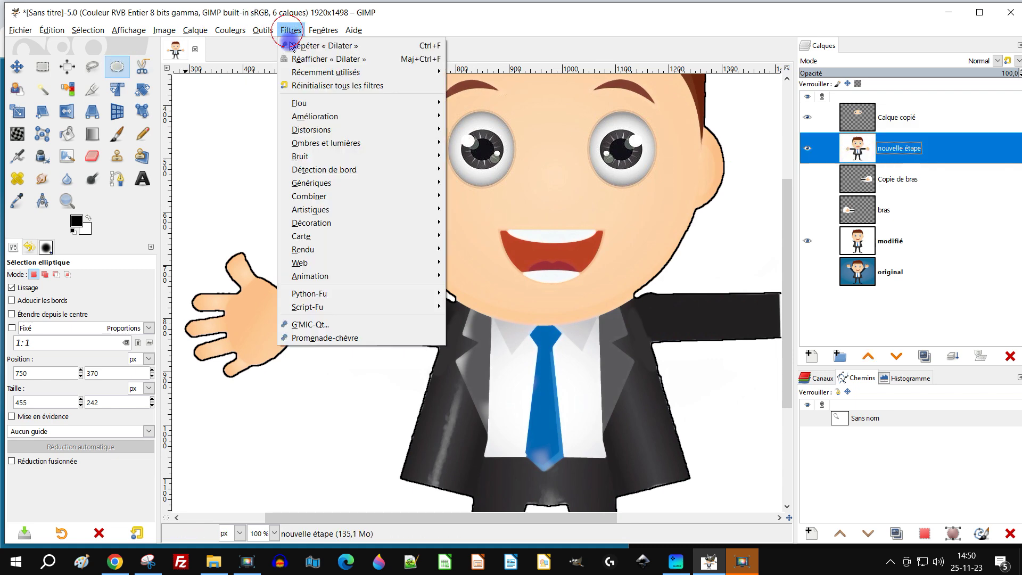
pyautogui.click(315, 136)
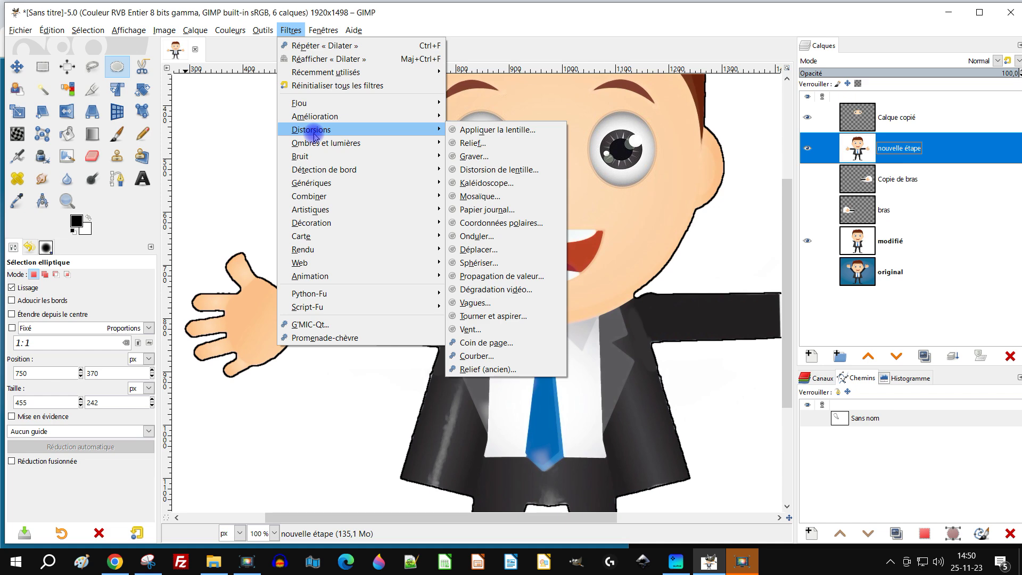
pyautogui.moveTo(321, 100)
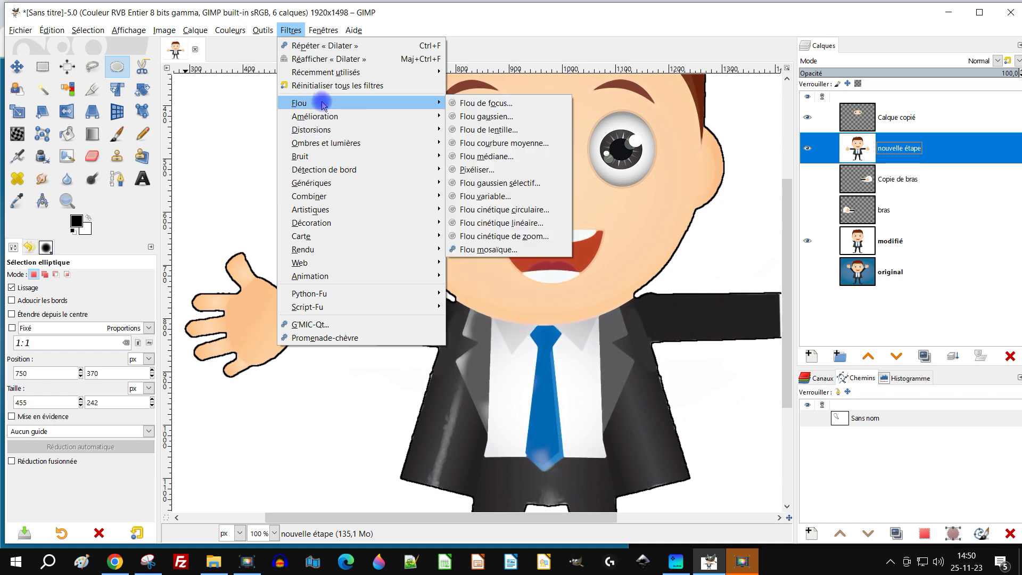
pyautogui.click(515, 158)
pyautogui.scroll(3, 337, 286)
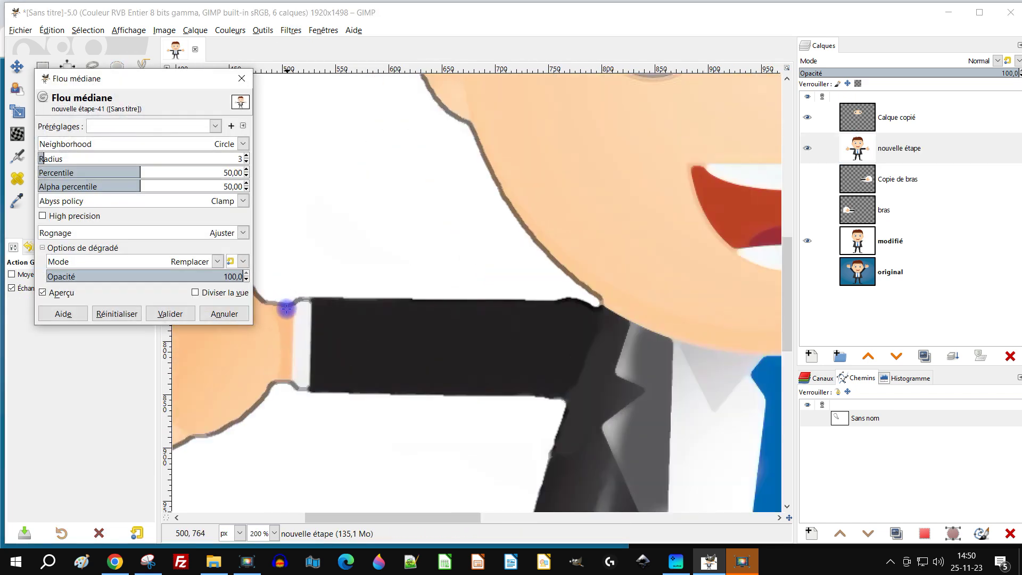
pyautogui.moveTo(140, 171); pyautogui.dragTo(126, 171)
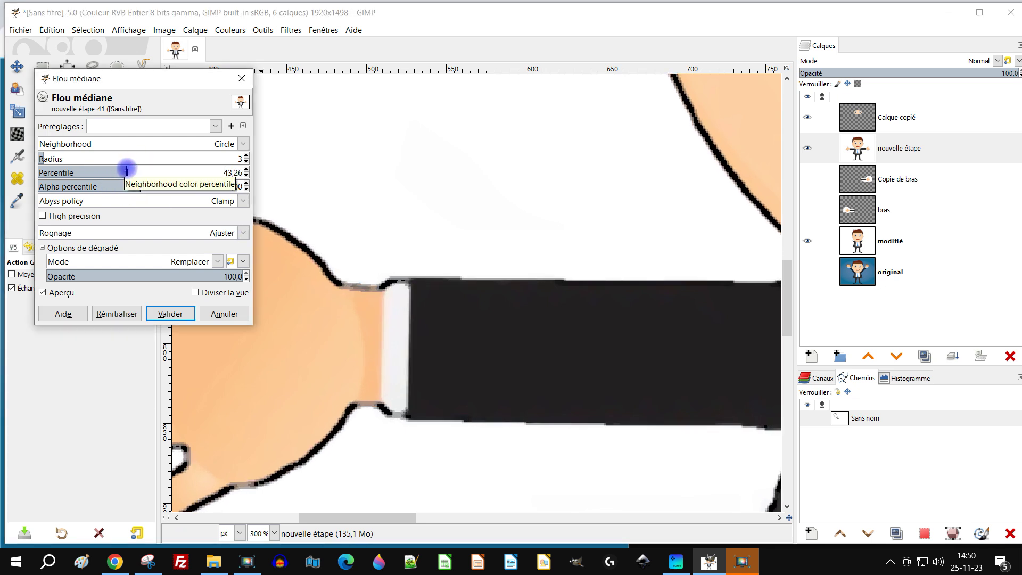
pyautogui.moveTo(126, 171); pyautogui.dragTo(122, 171)
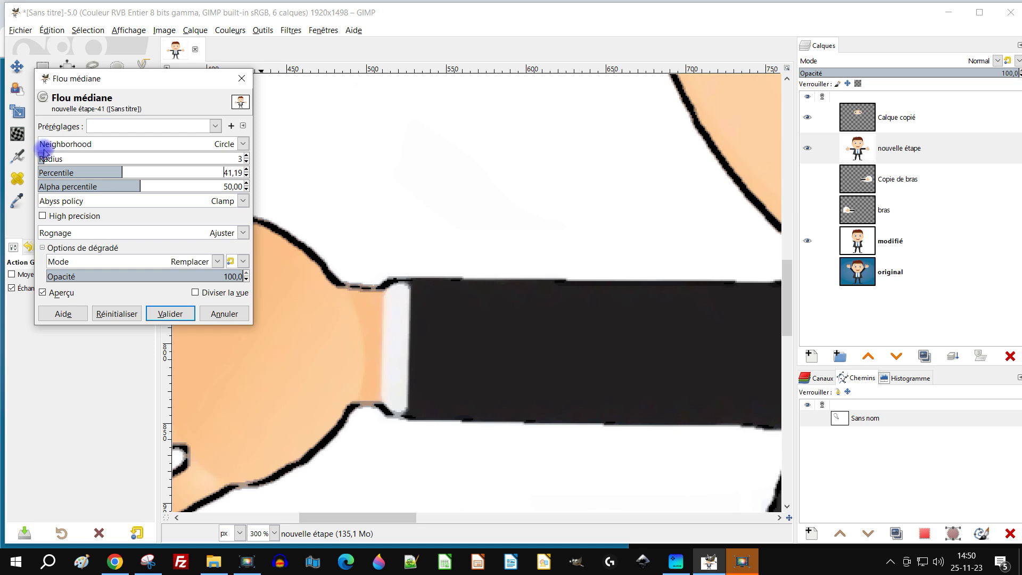
# - Set the median blur's radius to 2 and inspect the outline in the preview
pyautogui.click(43, 158)
pyautogui.write('1')
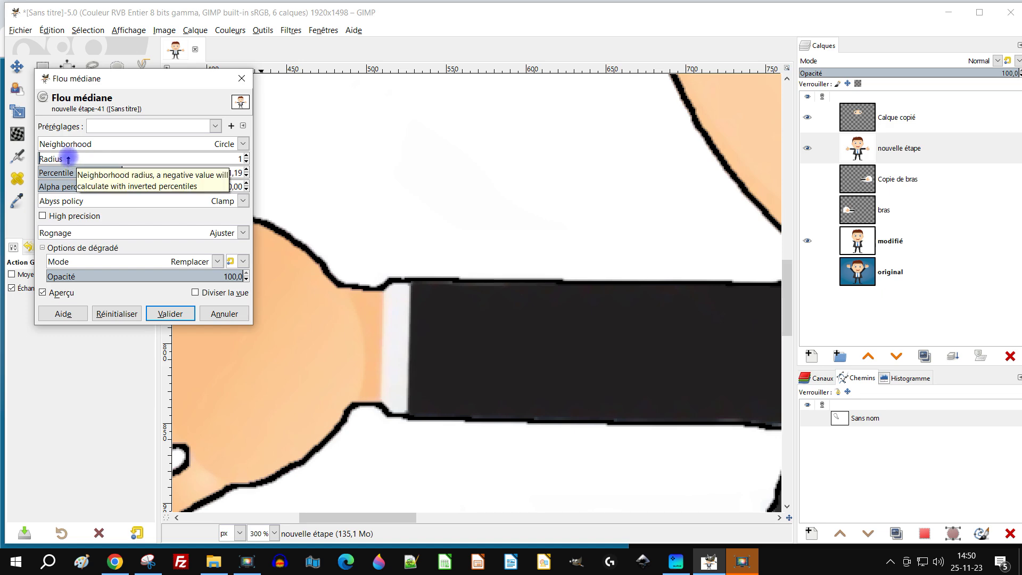
pyautogui.click(246, 155)
pyautogui.scroll(-2, 473, 236)
pyautogui.scroll(-1, 490, 235)
pyautogui.scroll(2, 509, 304)
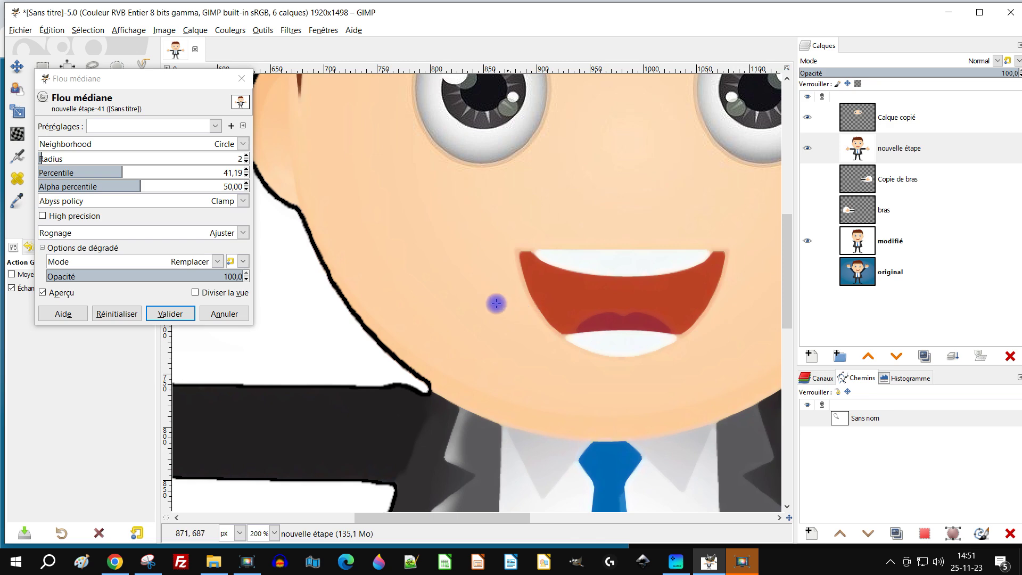
# - Fine-tune the median blur's percentile to 40.67, check the whole character in the preview and apply the filter
pyautogui.press('space')
pyautogui.moveTo(123, 170)
pyautogui.mouseDown()
pyautogui.moveTo(141, 168)
pyautogui.moveTo(112, 169)
pyautogui.moveTo(121, 169)
pyautogui.mouseUp()
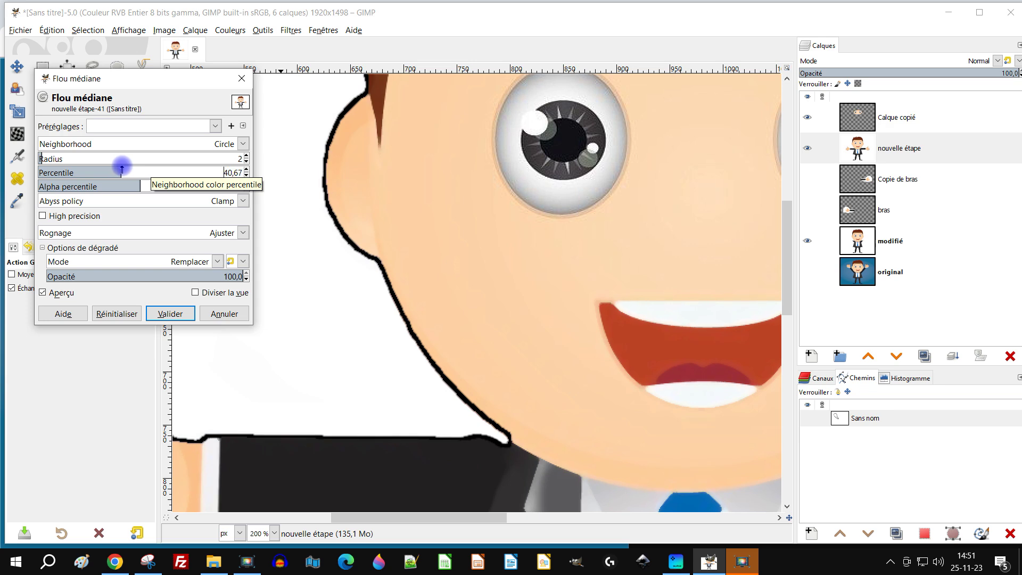
pyautogui.scroll(-2, 440, 238)
pyautogui.scroll(1, 524, 246)
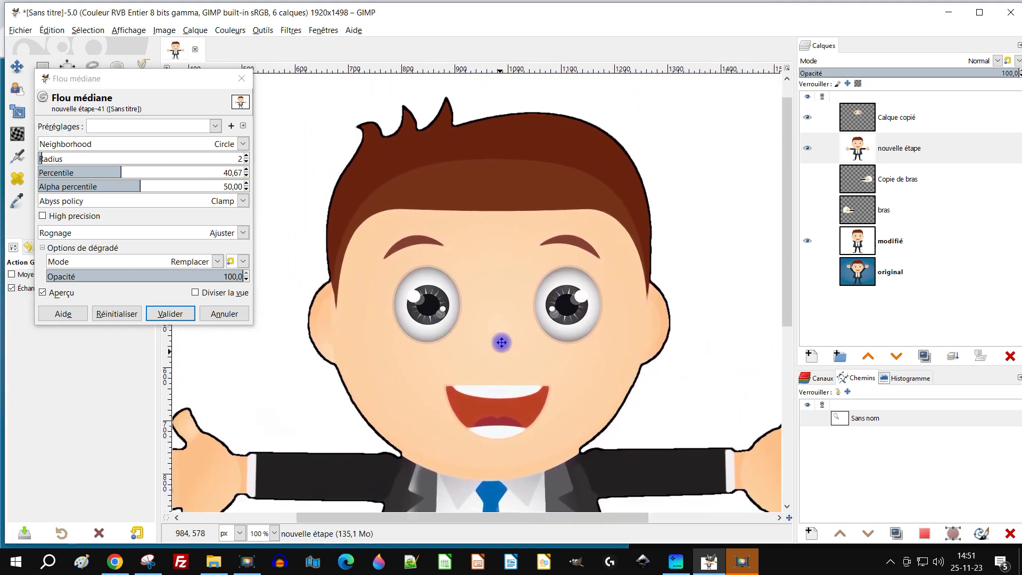
pyautogui.scroll(-3, 501, 342)
pyautogui.scroll(-3, 557, 255)
pyautogui.scroll(1, 588, 199)
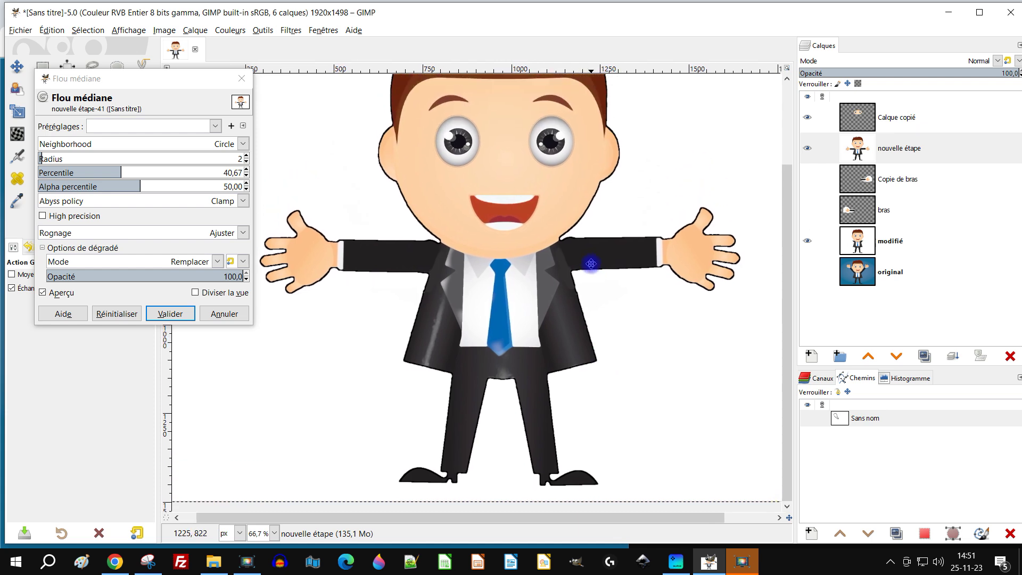
pyautogui.click(167, 314)
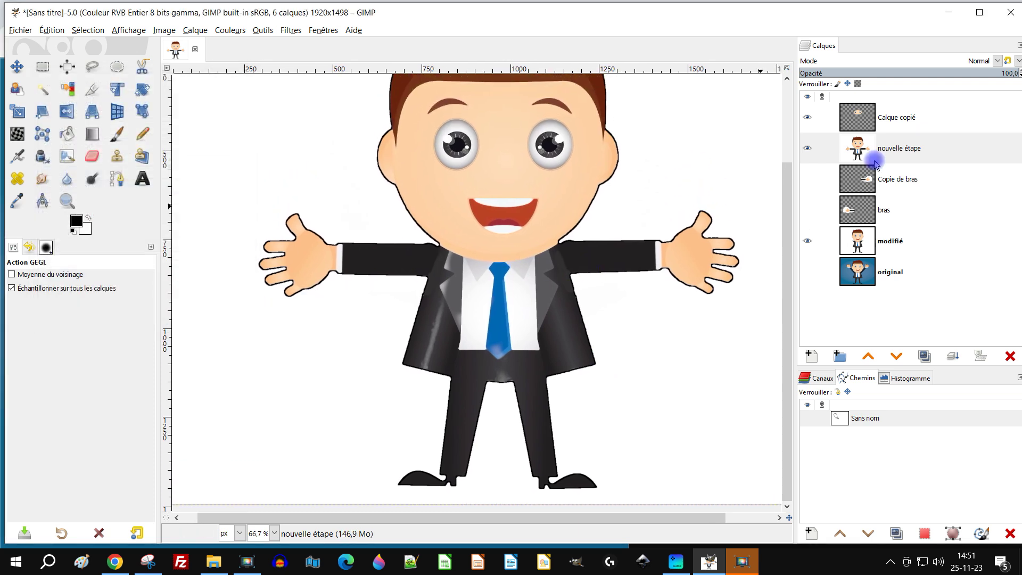
# - Merge the pasted eyes layer down into the nouvelle étape layer
pyautogui.click(869, 122)
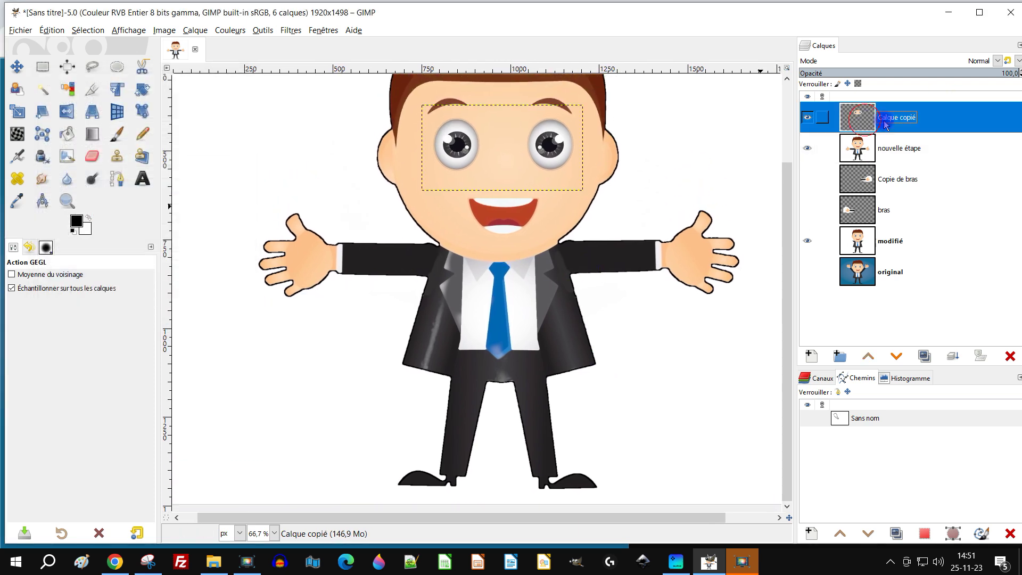
pyautogui.click(955, 358)
pyautogui.scroll(-1, 462, 218)
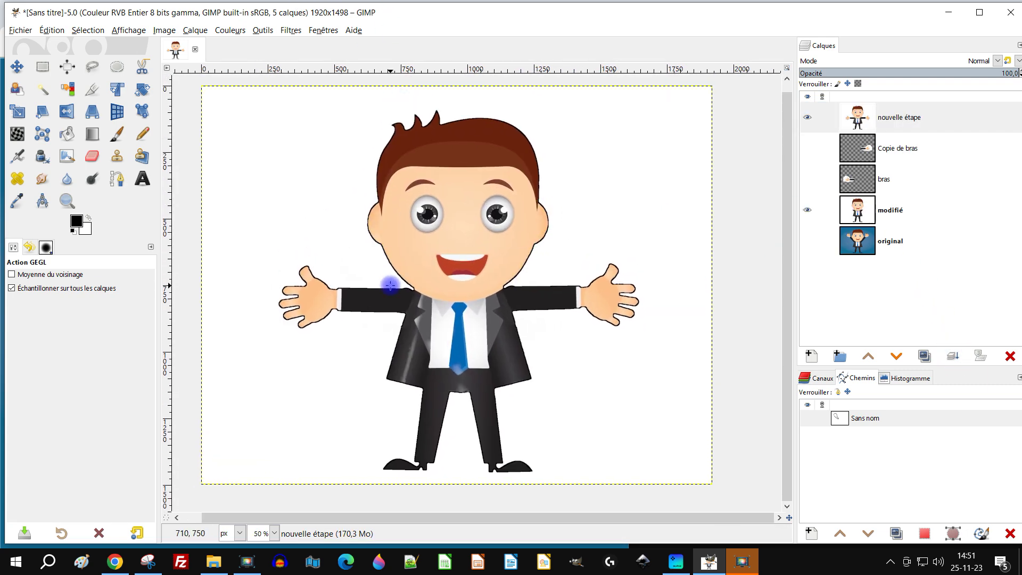
pyautogui.scroll(-2, 390, 286)
pyautogui.scroll(2, 406, 375)
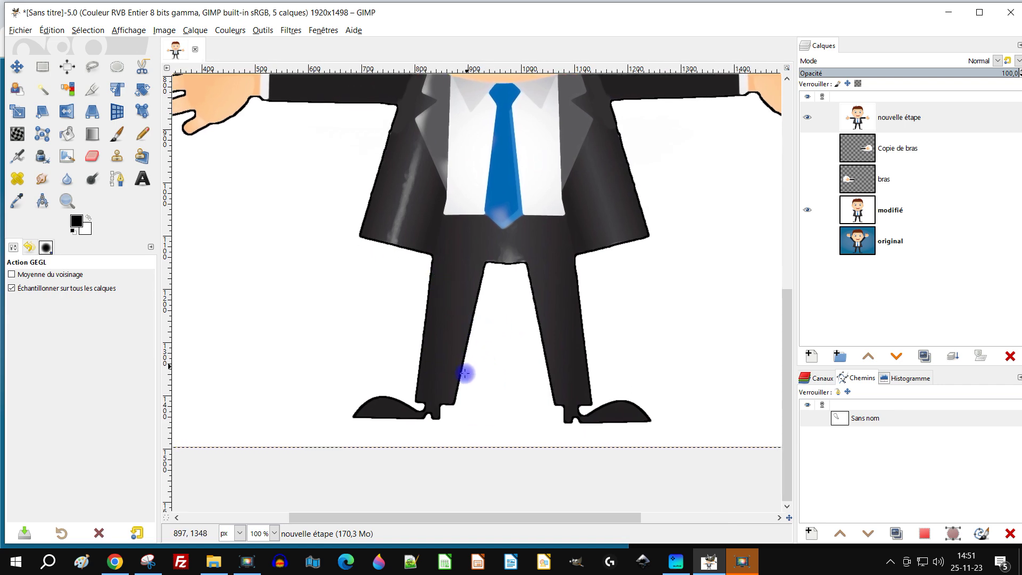
pyautogui.scroll(1, 465, 373)
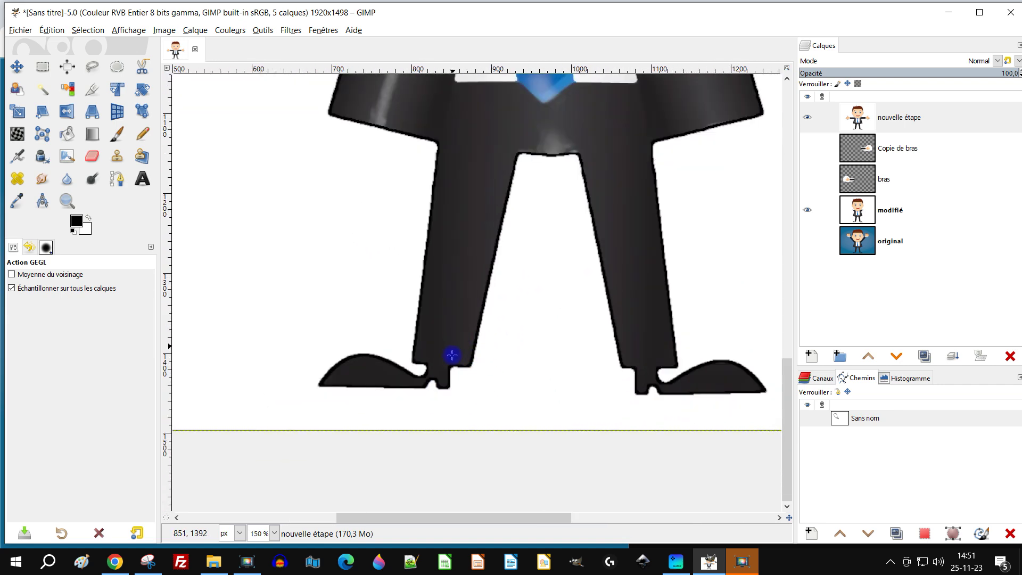
pyautogui.moveTo(452, 355); pyautogui.dragTo(448, 395)
pyautogui.click(862, 126)
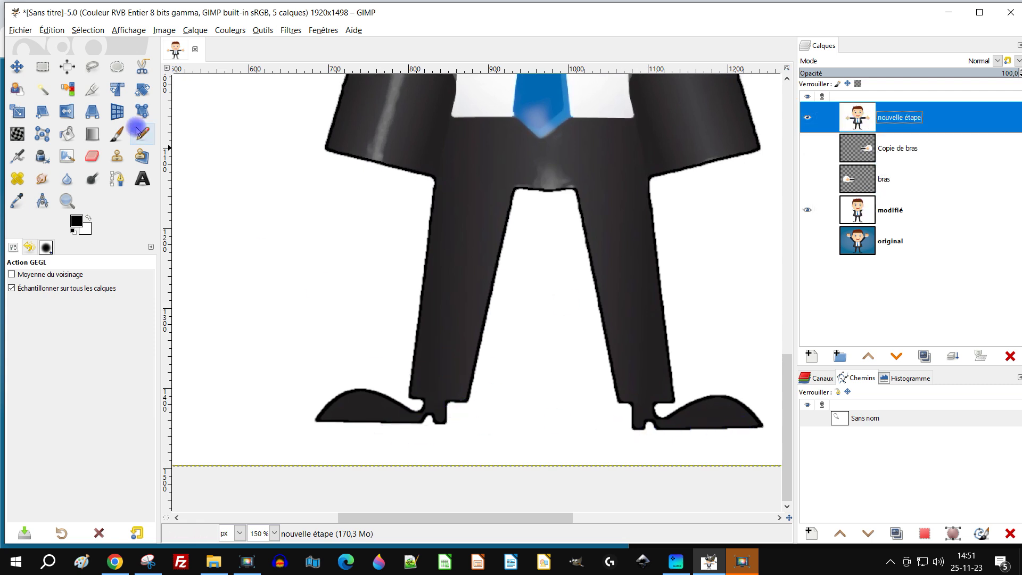
pyautogui.click(43, 67)
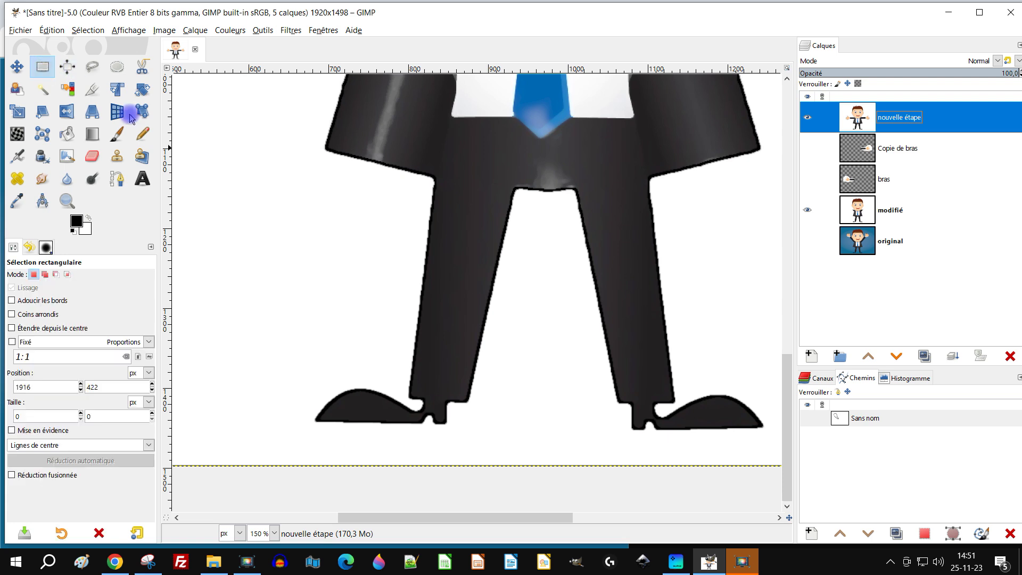
pyautogui.moveTo(279, 443); pyautogui.dragTo(392, 379)
pyautogui.click(412, 303)
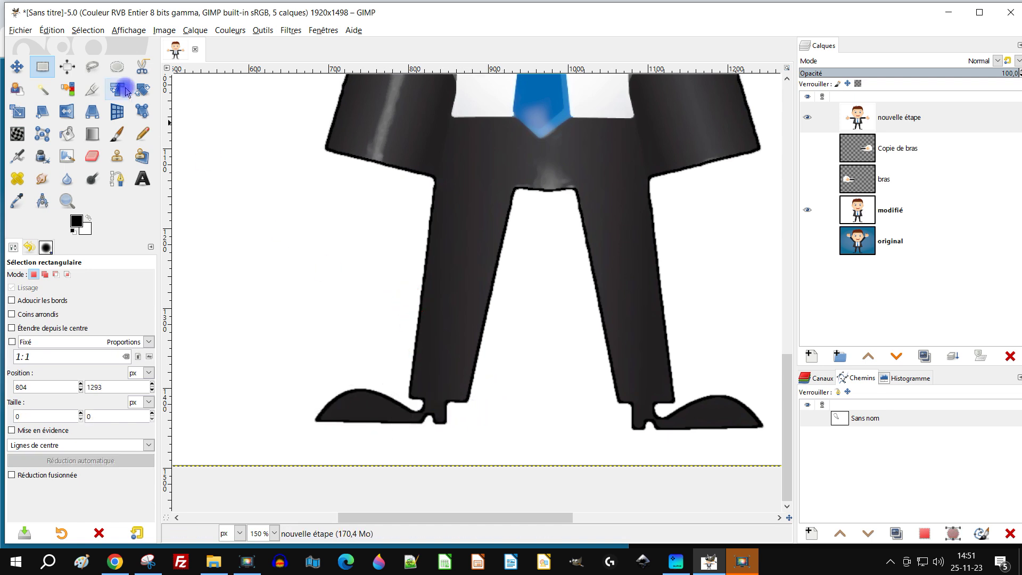
# - Draw a closed freehand polygon selection around the shoe on the left side of the image, up to the ankle
pyautogui.click(92, 66)
pyautogui.scroll(1, 449, 420)
pyautogui.scroll(-2, 472, 419)
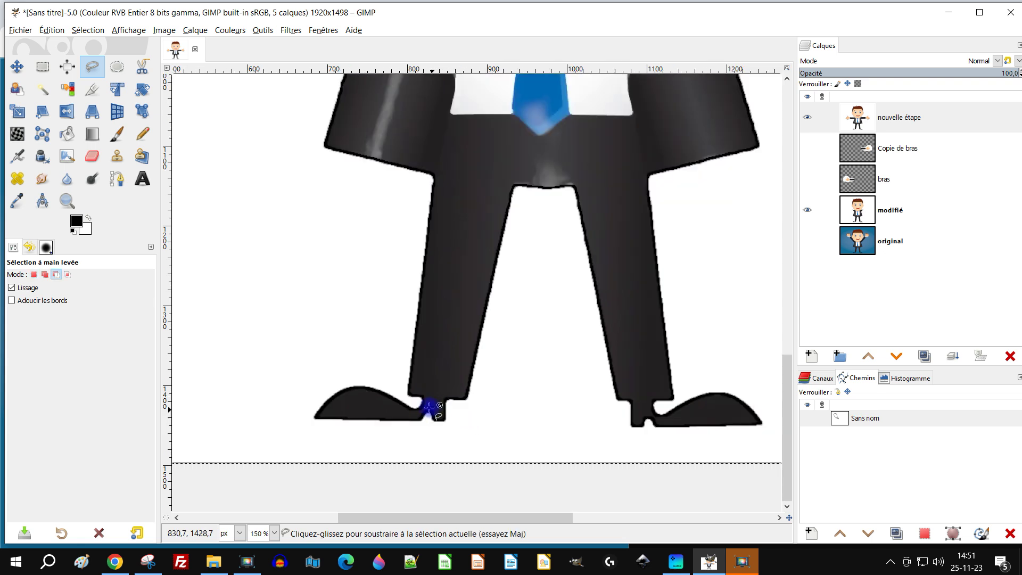
pyautogui.scroll(3, 429, 406)
pyautogui.click(416, 398)
pyautogui.click(493, 405)
pyautogui.click(503, 461)
pyautogui.click(202, 456)
pyautogui.click(200, 364)
pyautogui.click(262, 341)
pyautogui.click(347, 353)
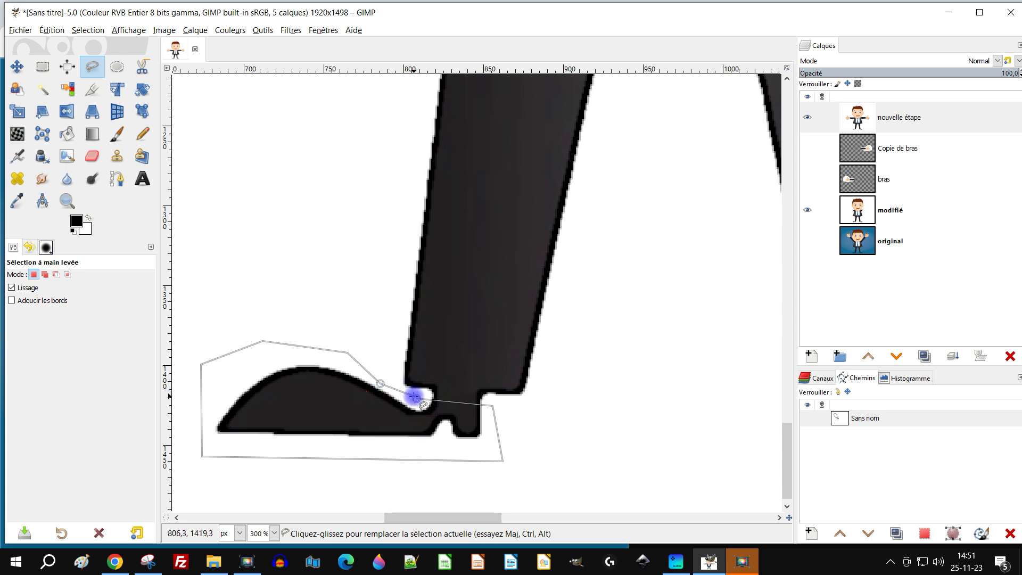
pyautogui.press('Return')
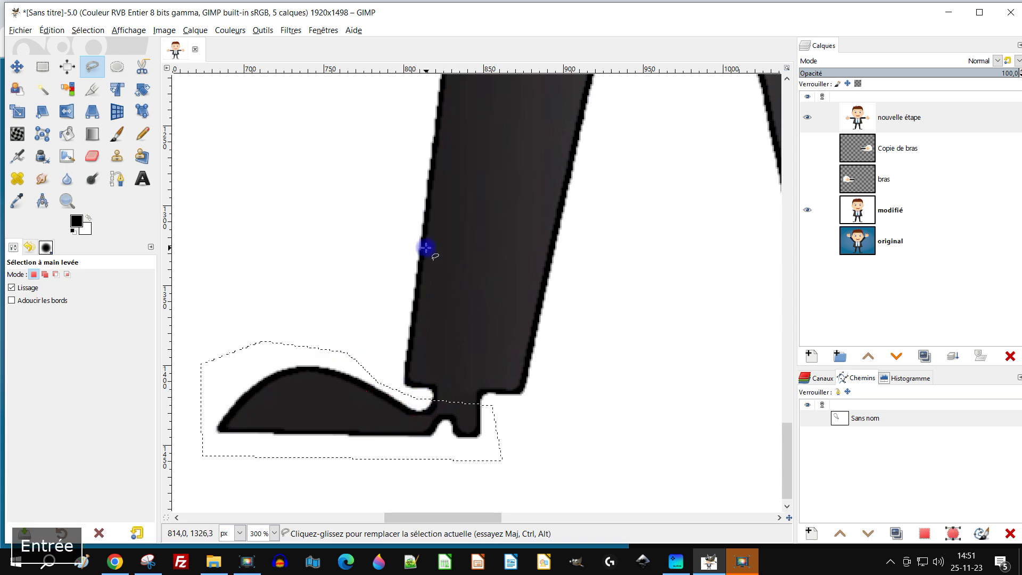
# - Cut the selected shoe out of the nouvelle étape layer
pyautogui.press('ctrl')
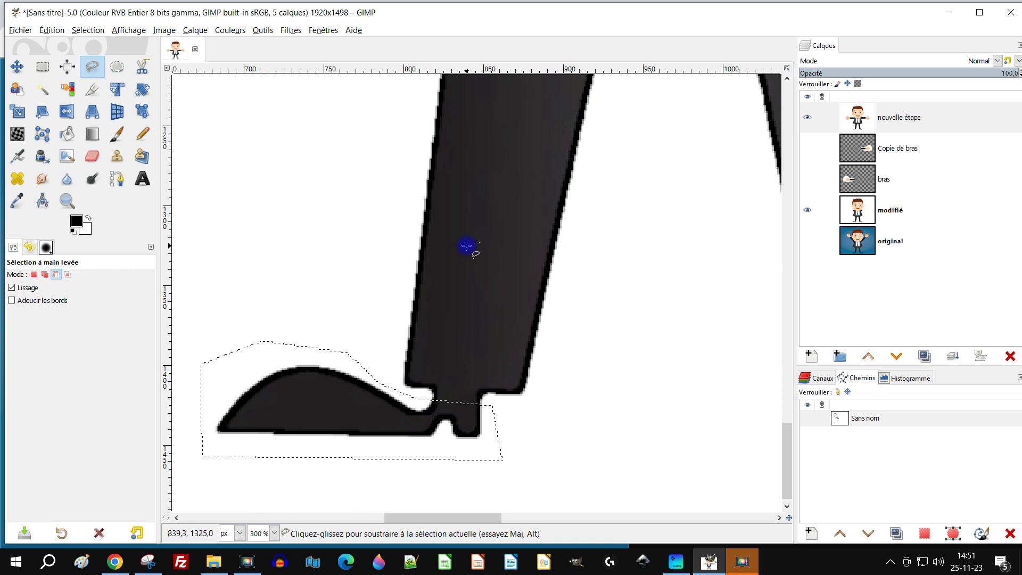
pyautogui.hotkey('ctrl', 'x')
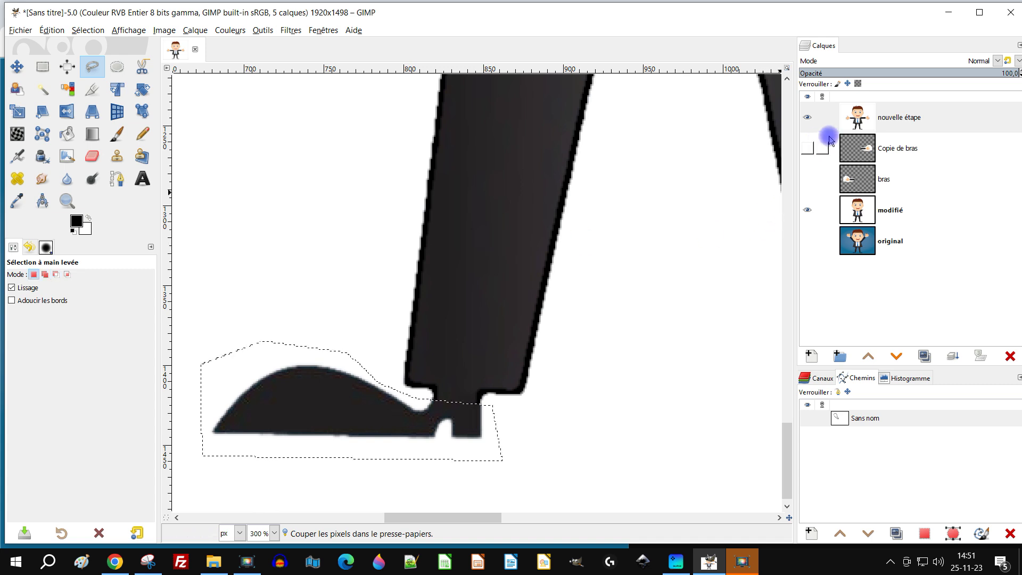
pyautogui.click(860, 121)
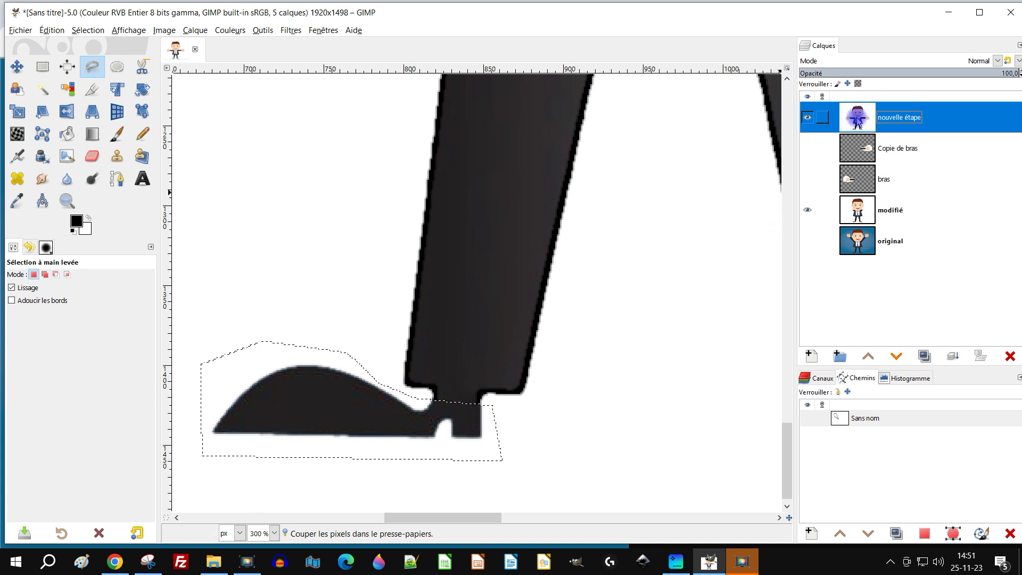
pyautogui.hotkey('ctrl', 'x')
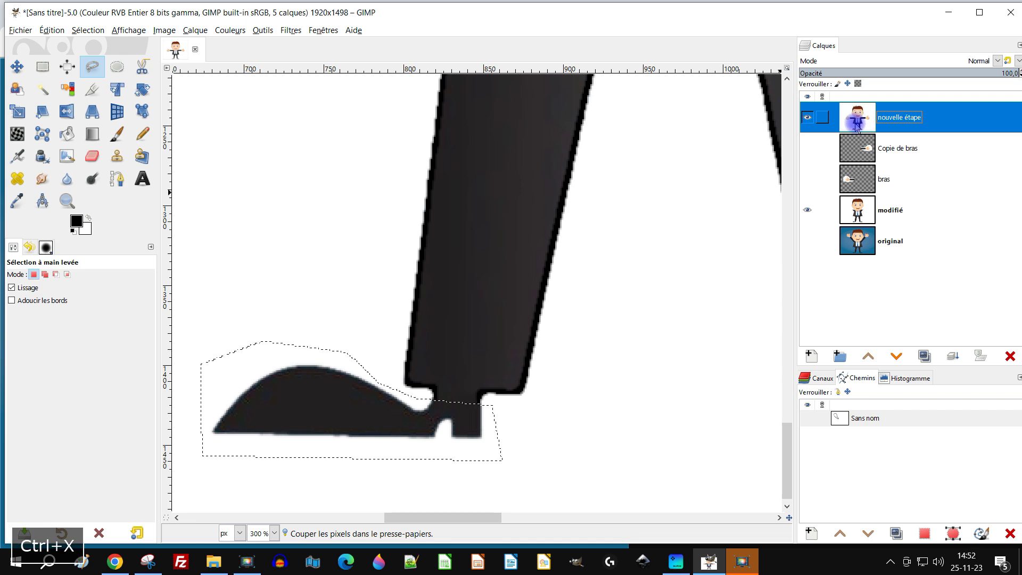
# - Paste the cut shoe as a new layer and toggle the nouvelle étape and modifié layers' visibility to check it
pyautogui.hotkey('ctrl', 'v')
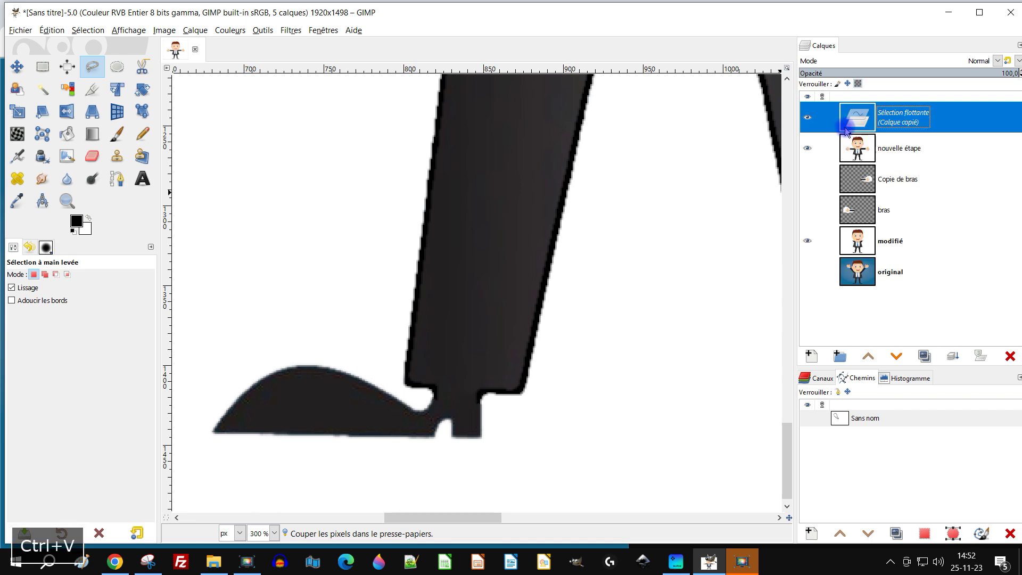
pyautogui.click(811, 355)
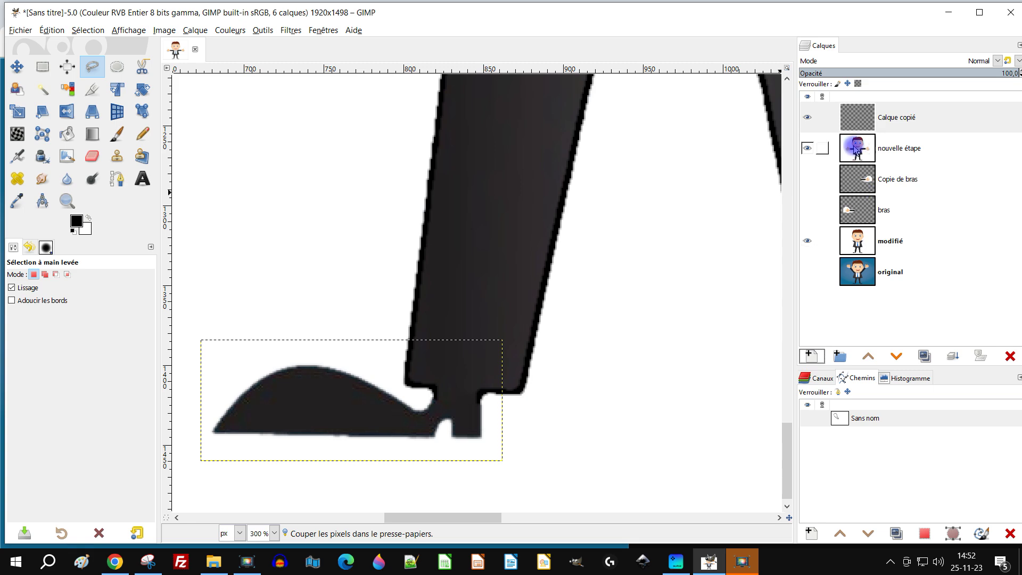
pyautogui.click(808, 148)
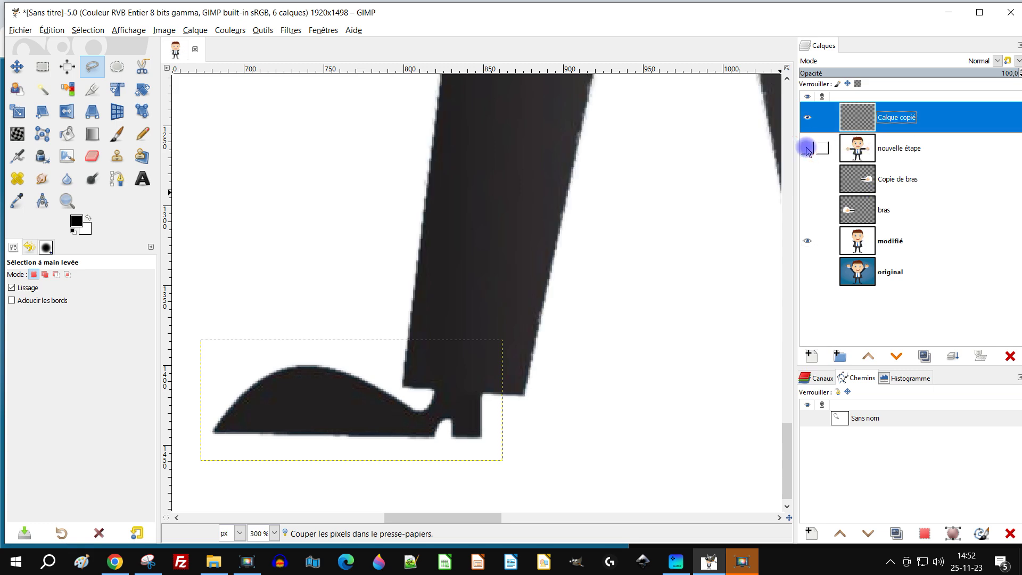
pyautogui.keyDown('ctrl'); pyautogui.scroll(-4, 575, 274); pyautogui.keyUp('ctrl')
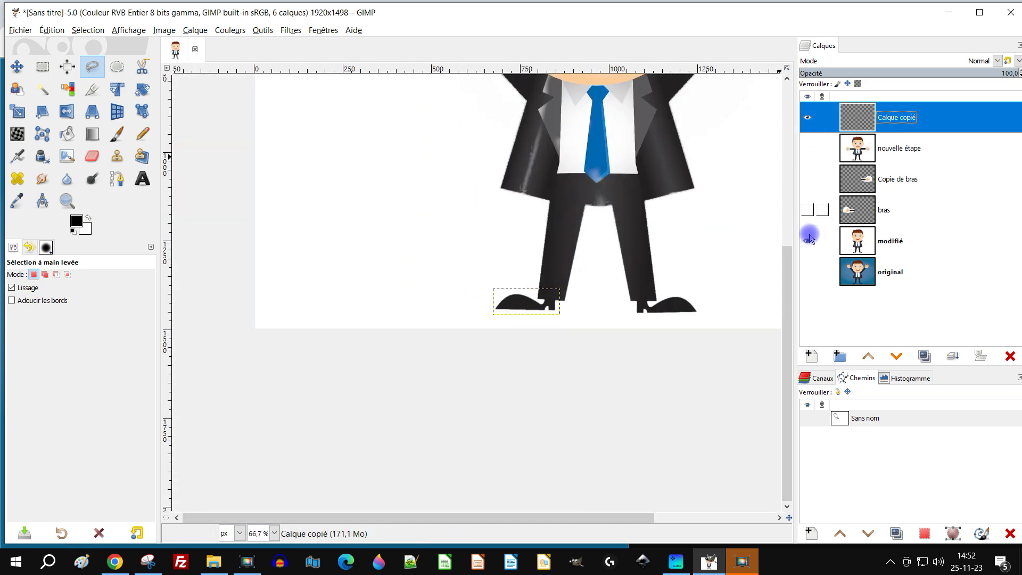
pyautogui.click(808, 241)
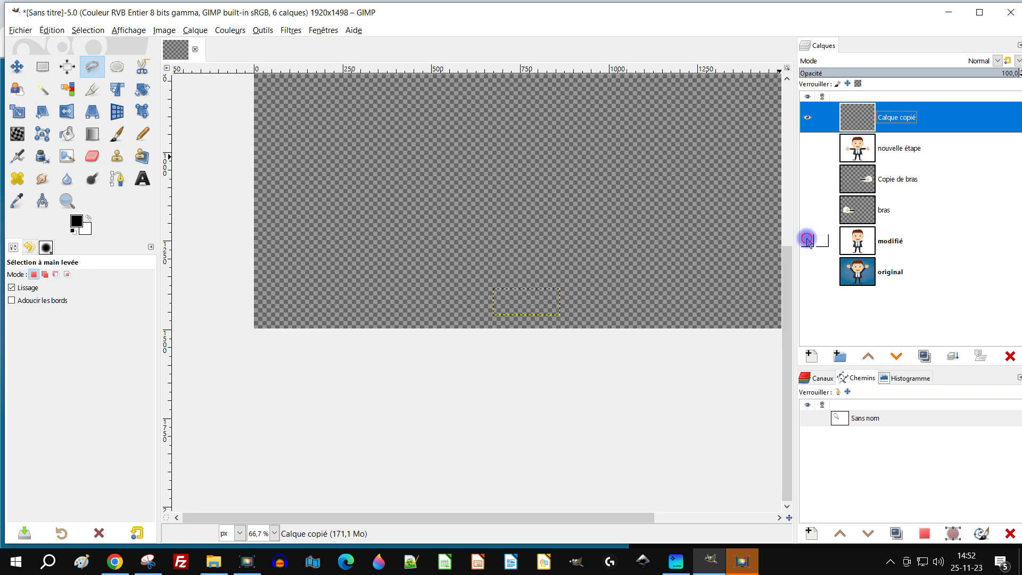
pyautogui.click(808, 241)
pyautogui.click(809, 150)
pyautogui.click(847, 152)
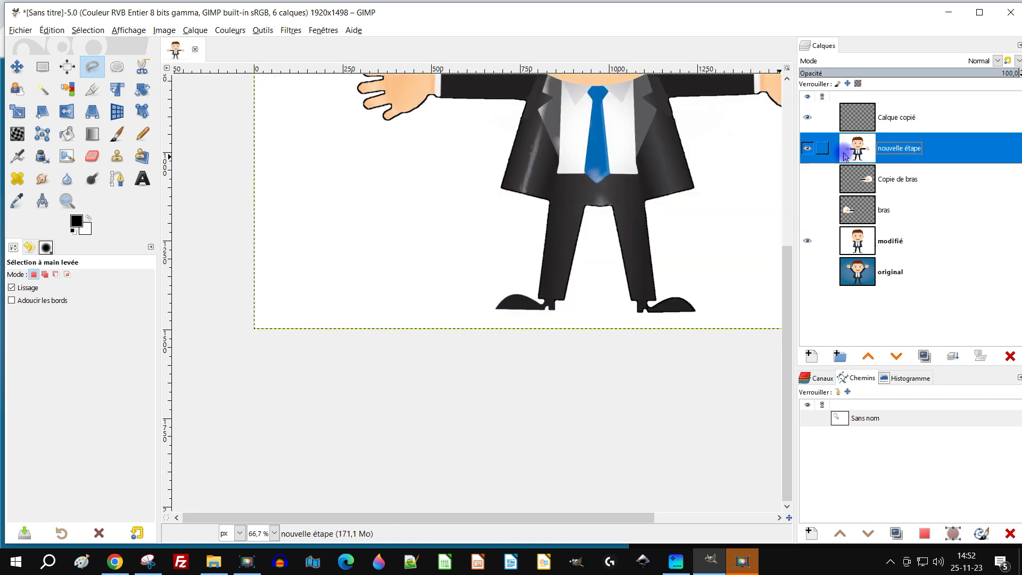
# - Undo pasting the shoe as a separate layer above nouvelle étape
pyautogui.hotkey('ctrl', 'z')
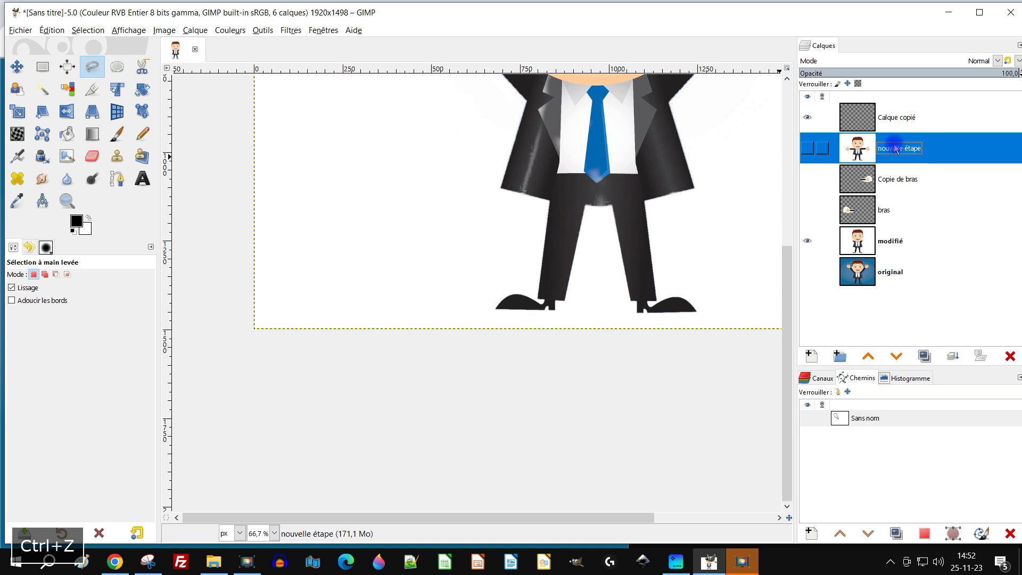
pyautogui.hotkey('ctrl', 'y')
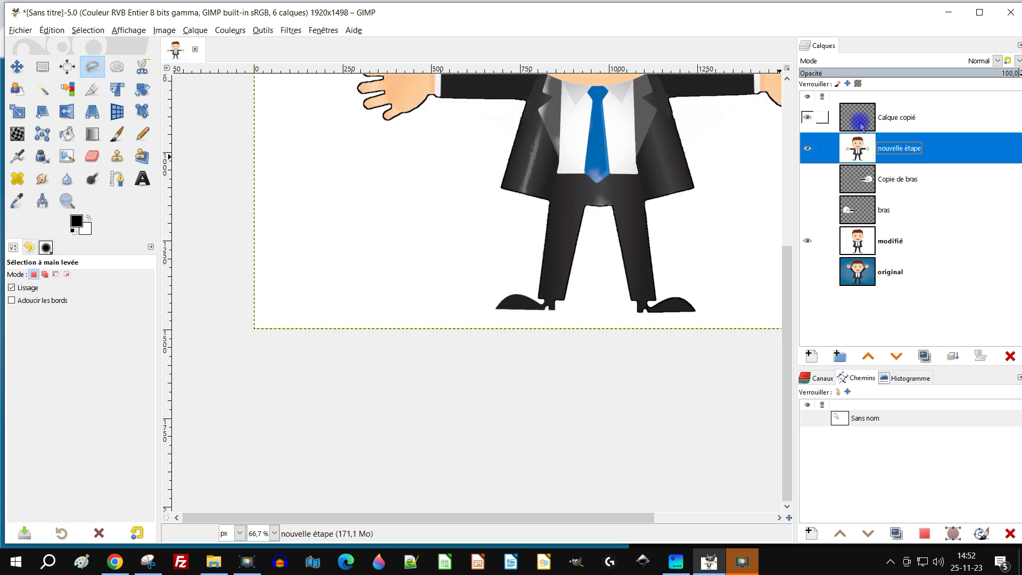
pyautogui.hotkey('ctrl', 'z')
pyautogui.hotkey('ctrl', 'z')
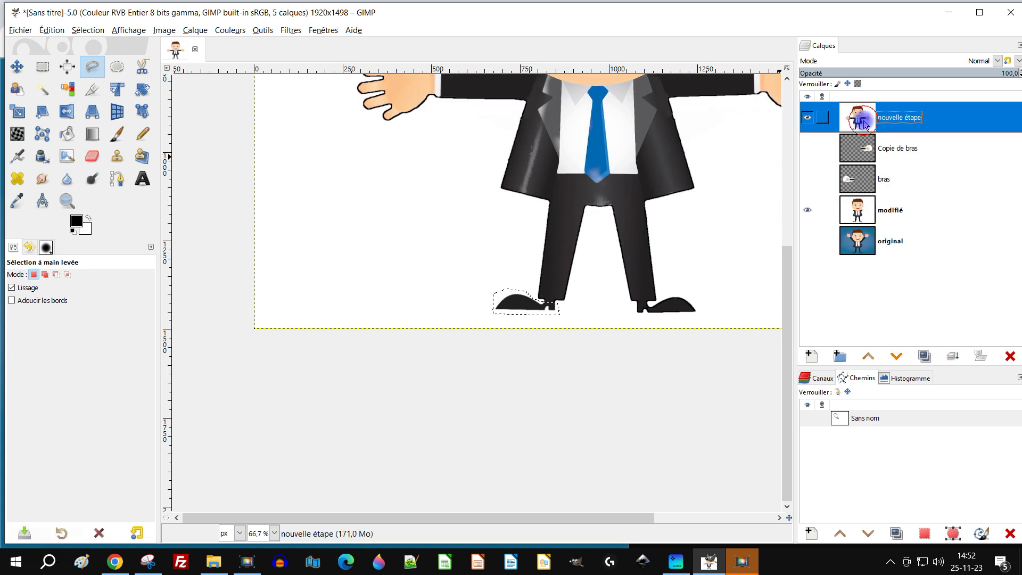
# - Clear the freehand selection around the shoe
pyautogui.scroll(4, 549, 303)
pyautogui.click(88, 30)
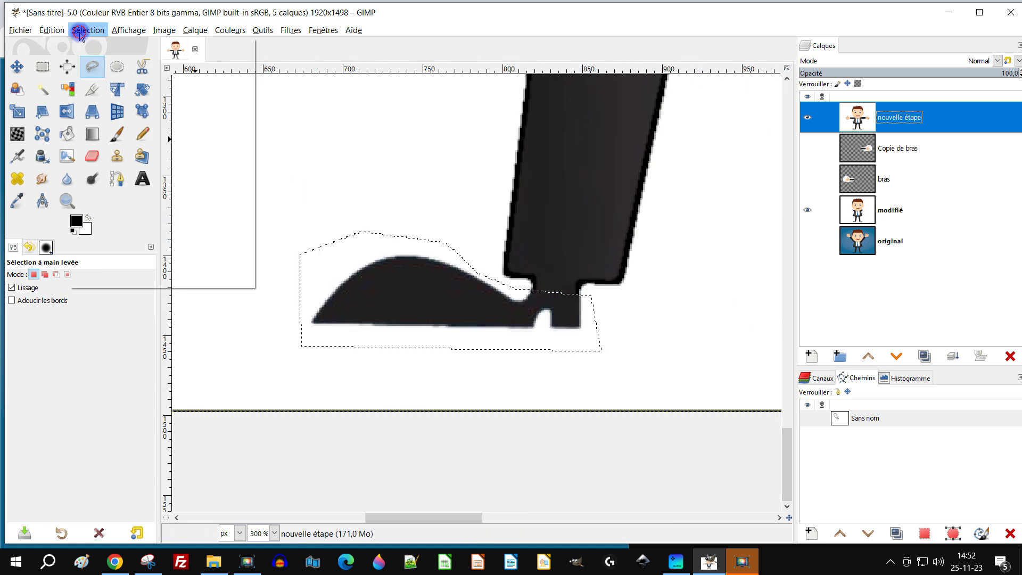
pyautogui.click(75, 62)
pyautogui.scroll(-1, 508, 293)
pyautogui.scroll(2, 508, 292)
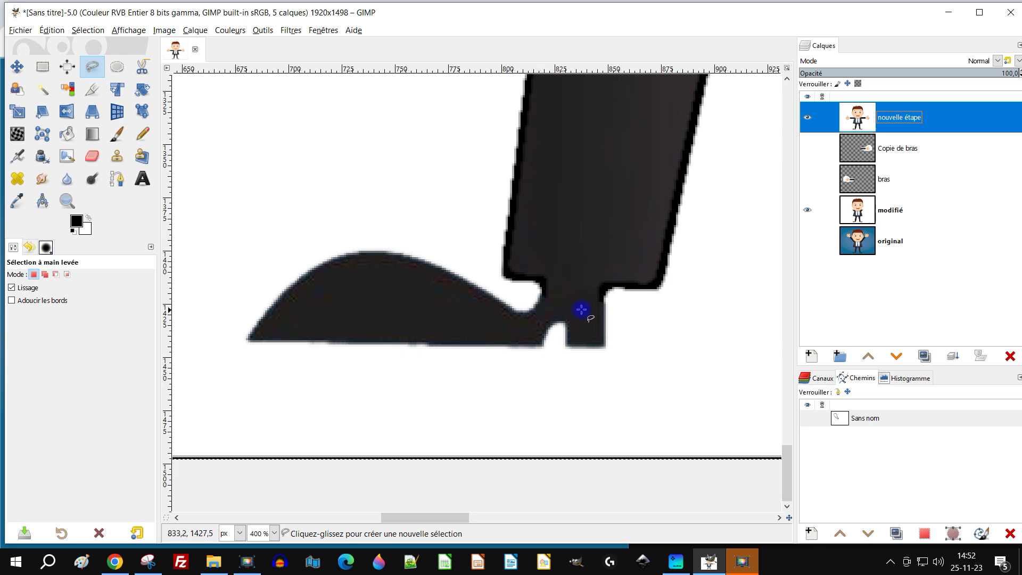
# - Draw a wider closed freehand selection around the same shoe, crossing the ankle just below the trouser hem
pyautogui.click(633, 307)
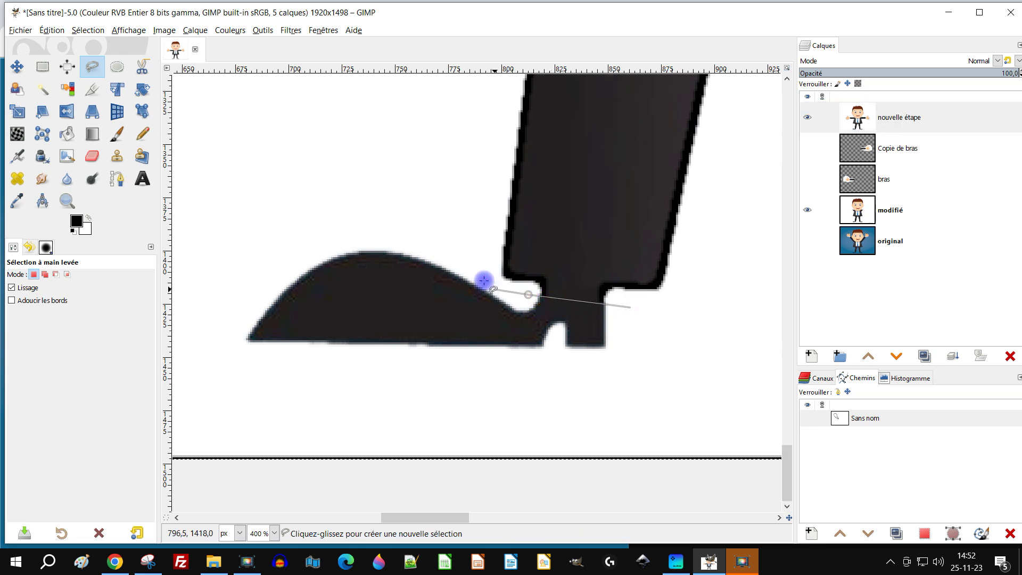
pyautogui.click(401, 220)
pyautogui.click(269, 203)
pyautogui.click(224, 246)
pyautogui.click(198, 312)
pyautogui.moveTo(301, 392)
pyautogui.mouseDown()
pyautogui.moveTo(573, 406)
pyautogui.moveTo(664, 346)
pyautogui.moveTo(634, 308)
pyautogui.mouseUp()
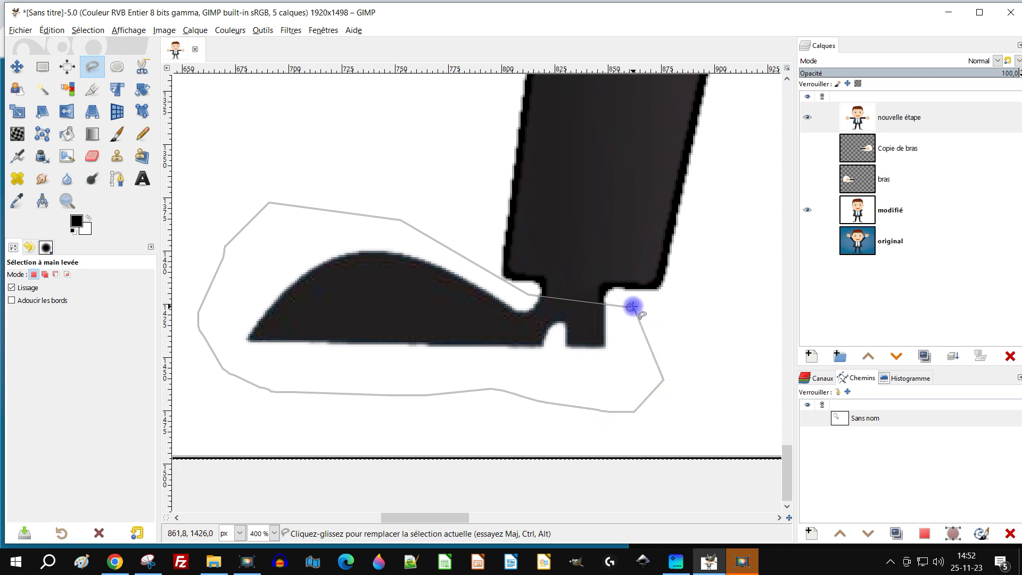
pyautogui.press('Return')
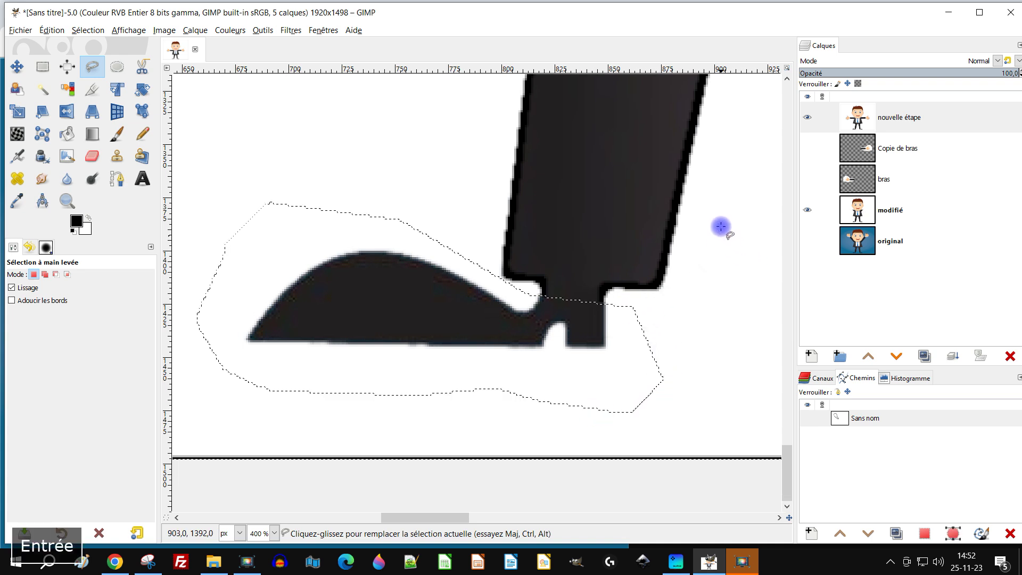
# - Cut the selected shoe area to the clipboard and inspect the foot on the nouvelle étape layer
pyautogui.click(59, 33)
pyautogui.click(68, 92)
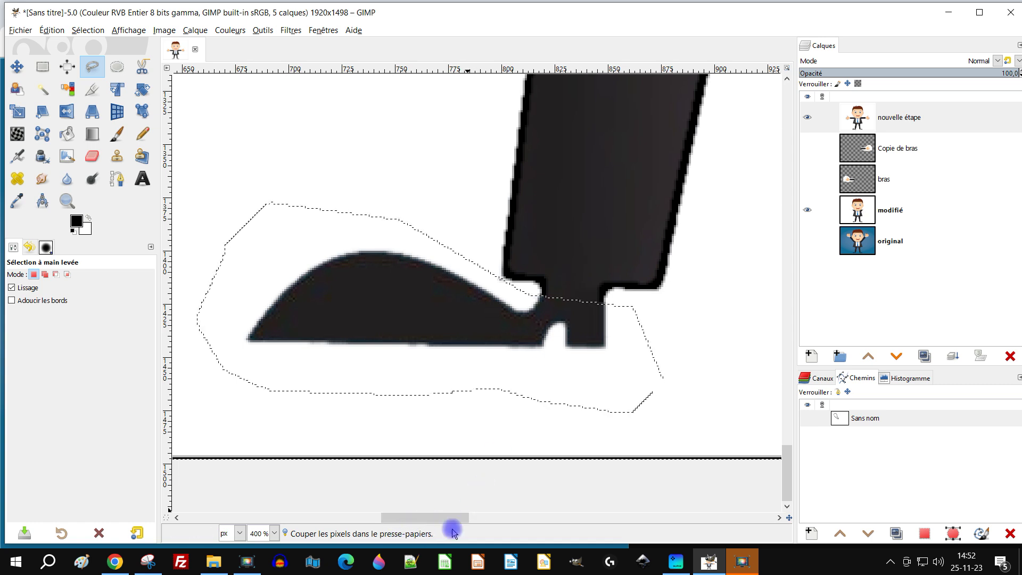
pyautogui.click(860, 119)
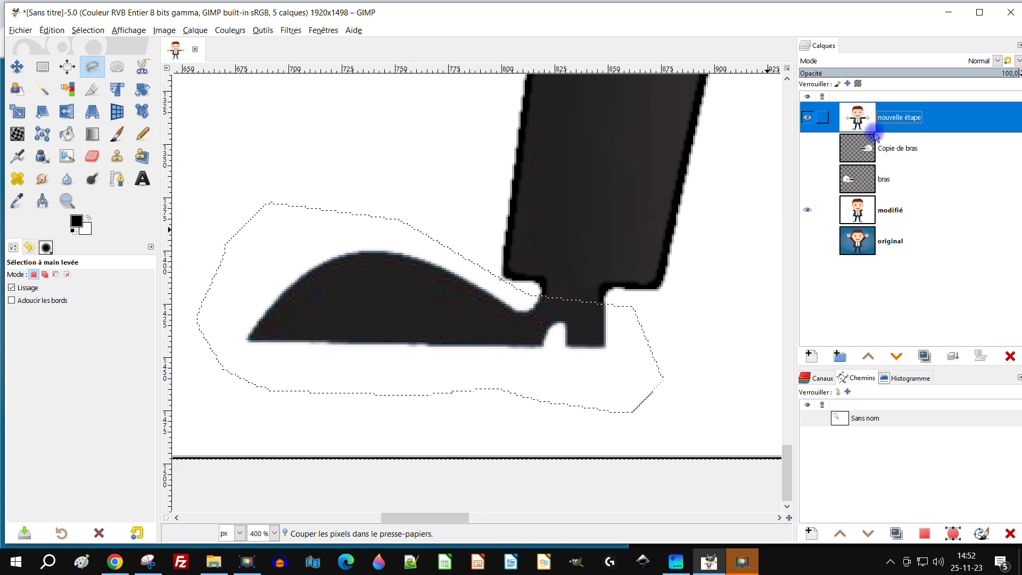
pyautogui.keyDown('ctrl'); pyautogui.scroll(-4, 530, 349); pyautogui.keyUp('ctrl')
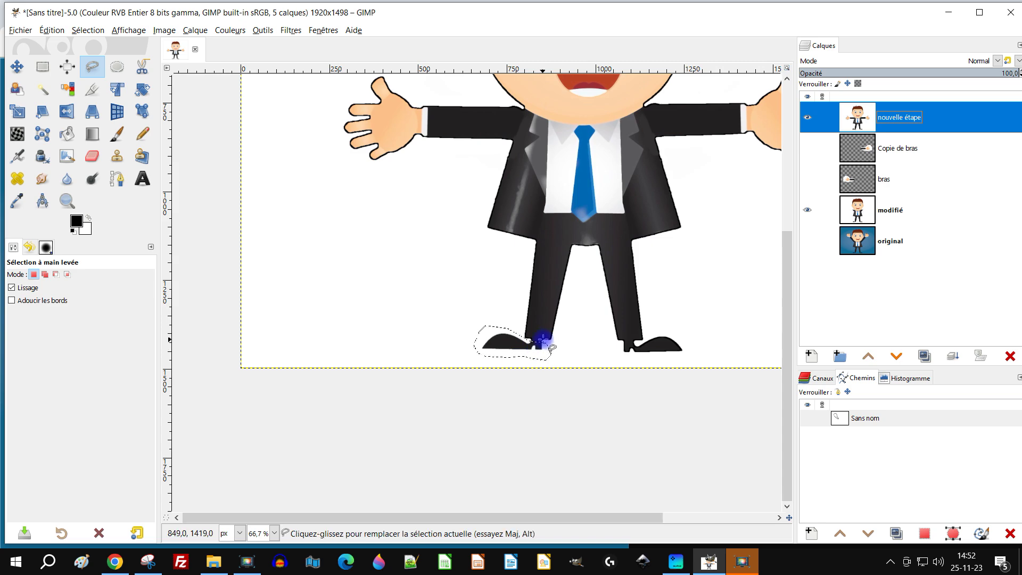
pyautogui.keyDown('ctrl'); pyautogui.scroll(2, 533, 346); pyautogui.keyUp('ctrl')
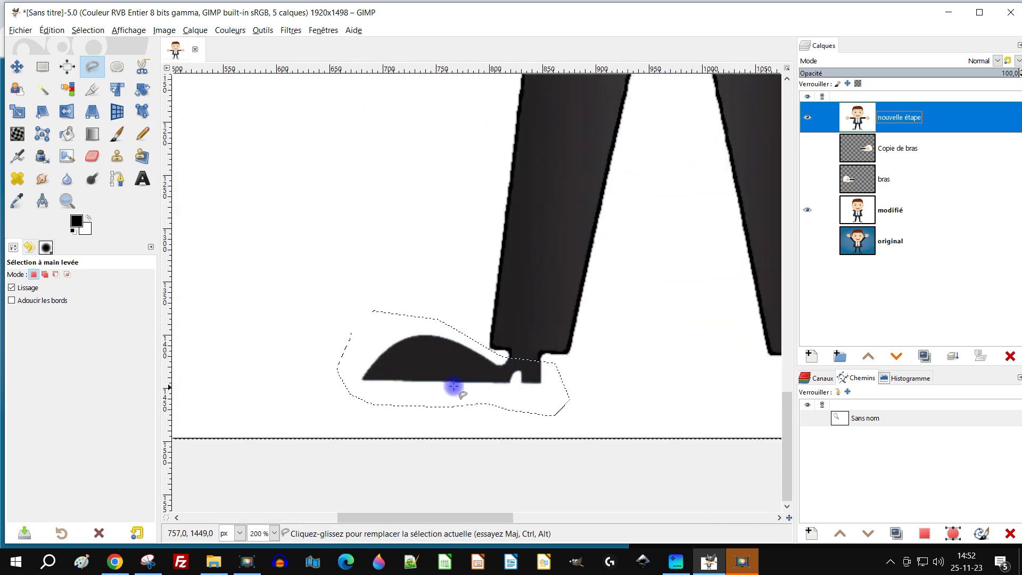
pyautogui.keyDown('ctrl'); pyautogui.scroll(-3, 477, 377); pyautogui.keyUp('ctrl')
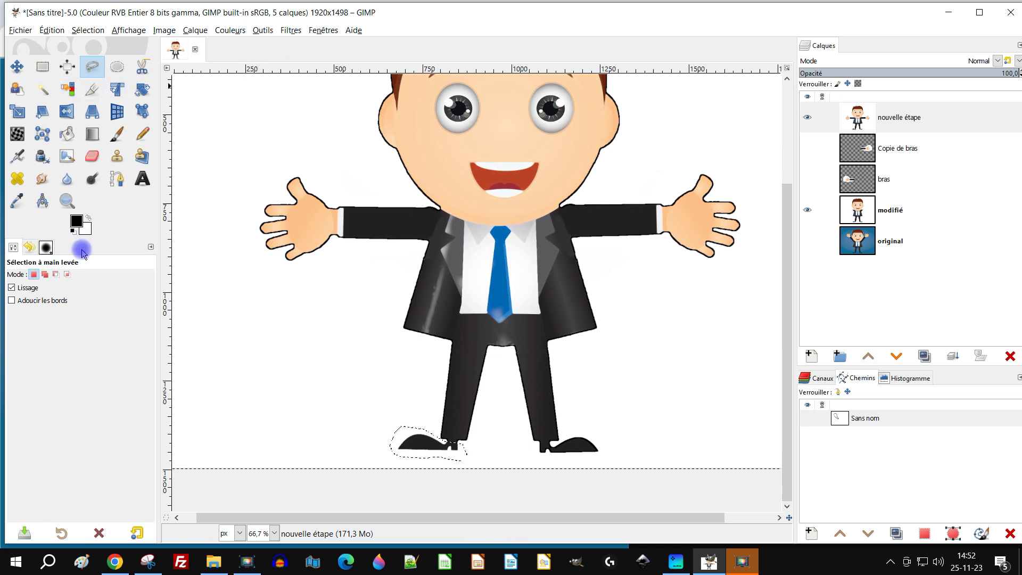
# - Switch to the rectangle selection tool and dismiss the selection around the shoe
pyautogui.click(42, 67)
pyautogui.click(263, 134)
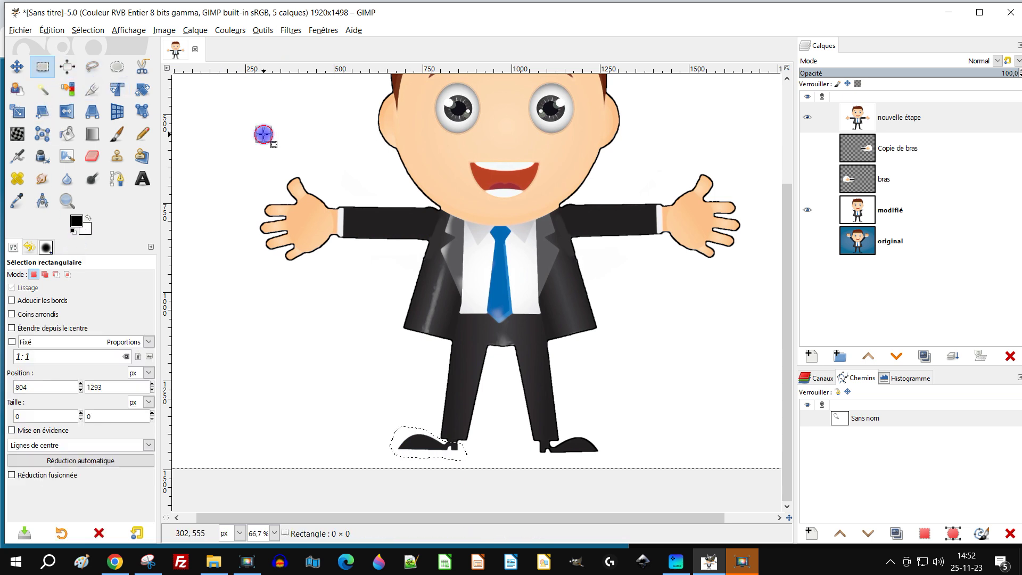
pyautogui.click(81, 30)
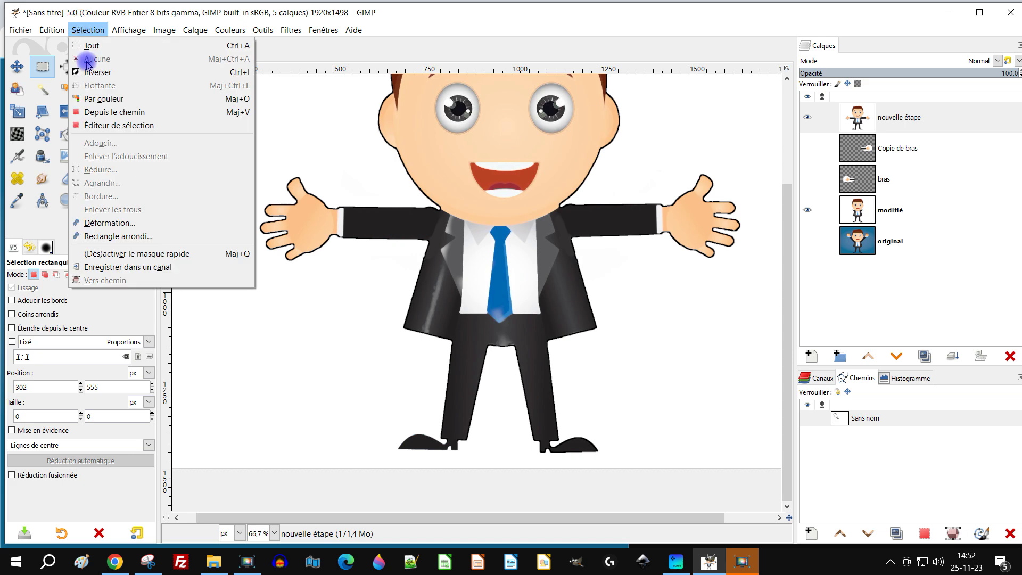
pyautogui.click(498, 40)
# - Hide the modifié layer to check the shoe area of the nouvelle étape layer on its own
pyautogui.scroll(3, 426, 377)
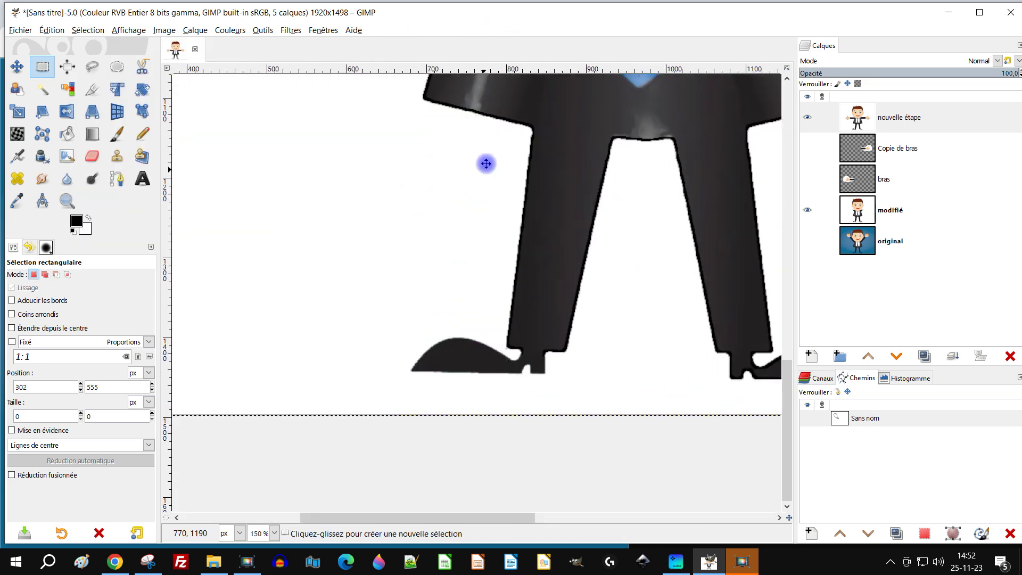
pyautogui.click(851, 114)
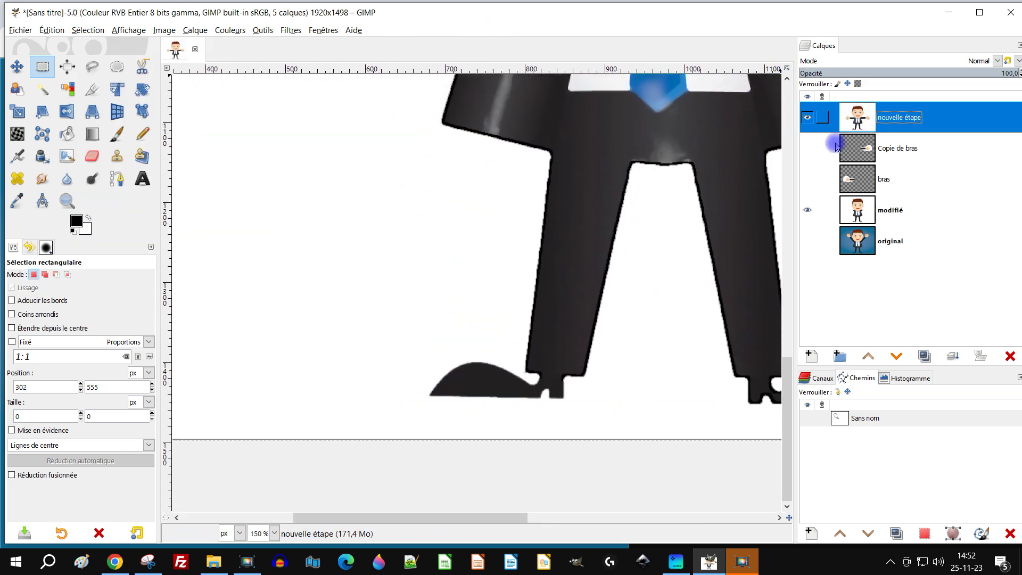
pyautogui.scroll(2, 548, 362)
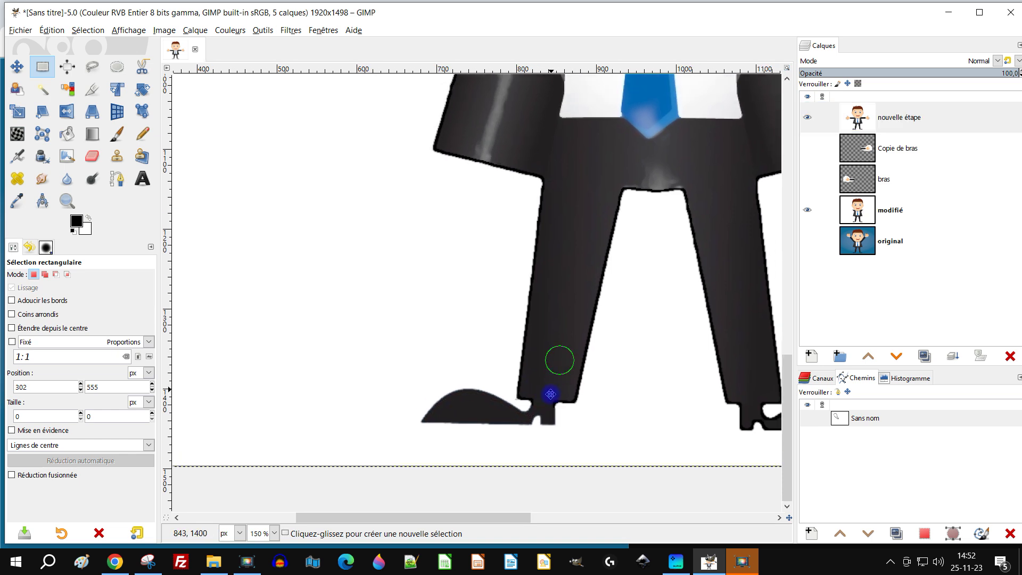
pyautogui.click(809, 209)
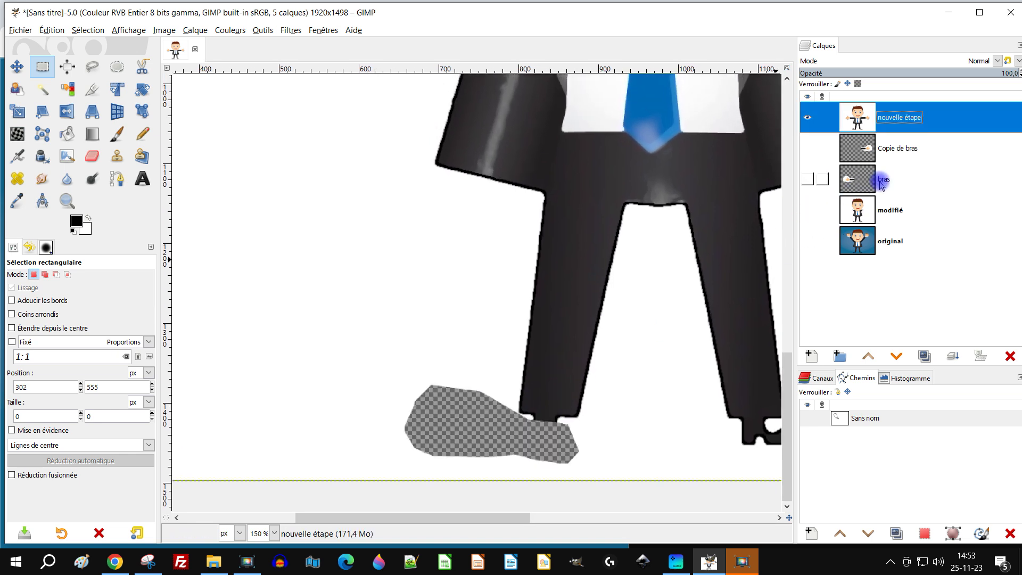
# - Undo the shoe cuts and selections to restore the outlined shoe in nouvelle étape, and keep the modifié layer hidden
pyautogui.hotkey('ctrl', 'z')
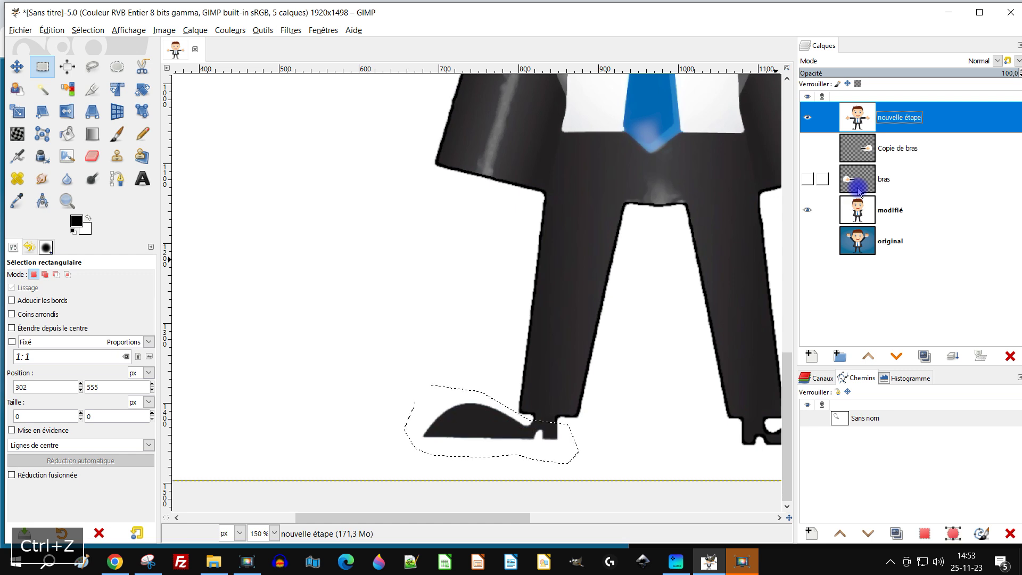
pyautogui.click(808, 211)
pyautogui.hotkey('ctrl', 'z')
pyautogui.hotkey('ctrl', 'z')
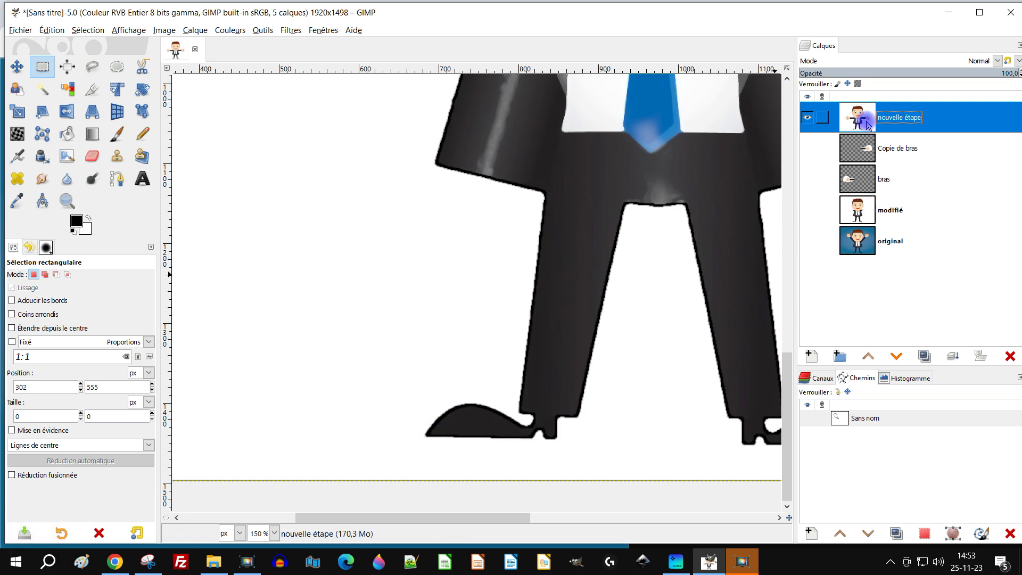
# - Draw a closed freehand polygon selection around the outlined shoe, crossing the ankle just below the trouser hem
pyautogui.scroll(1, 562, 396)
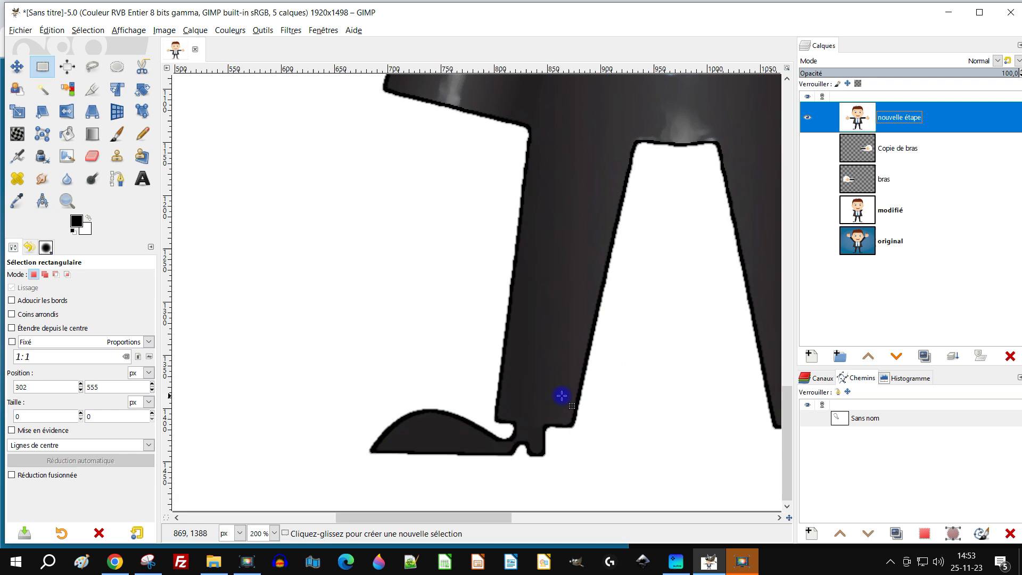
pyautogui.click(92, 66)
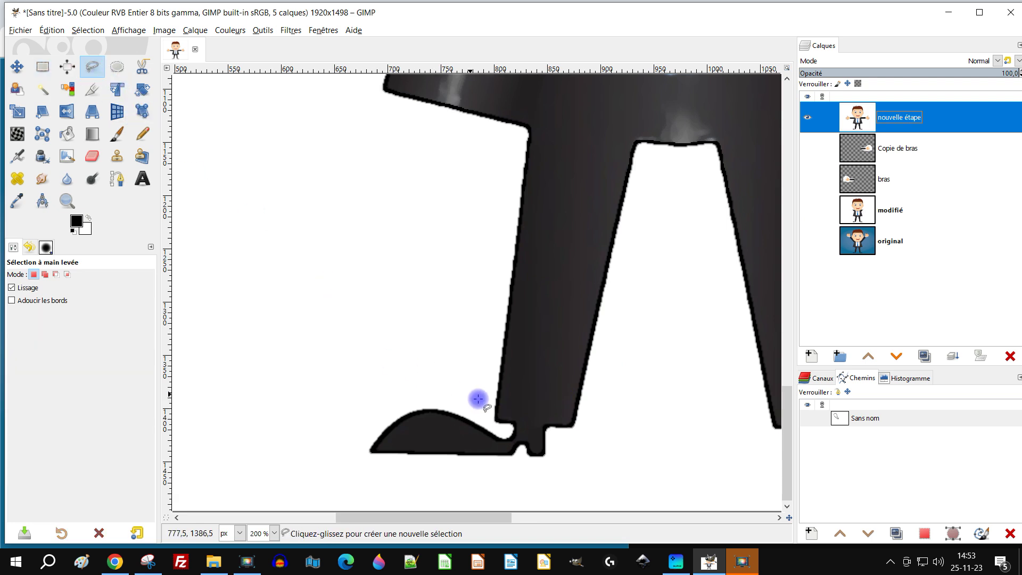
pyautogui.click(566, 437)
pyautogui.click(409, 363)
pyautogui.click(334, 405)
pyautogui.click(379, 479)
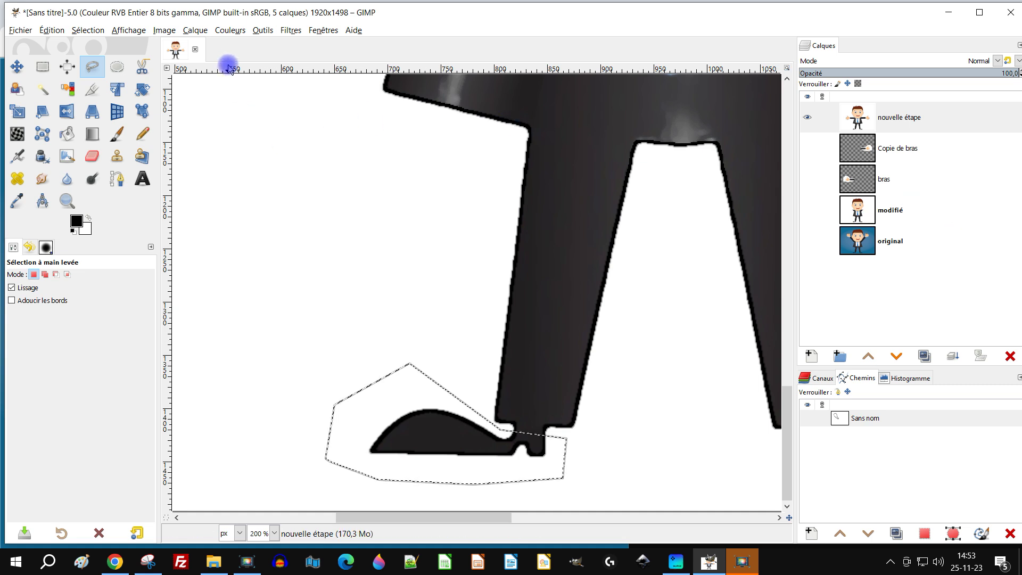
# - Cut the selected shoe out of the nouvelle étape layer and paste it as a new layer above it
pyautogui.click(51, 29)
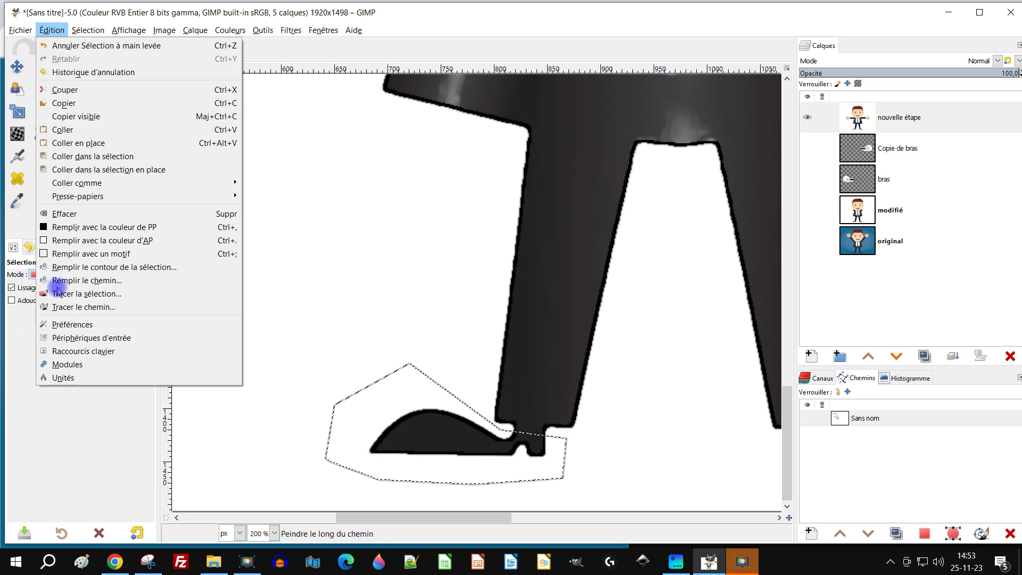
pyautogui.click(65, 89)
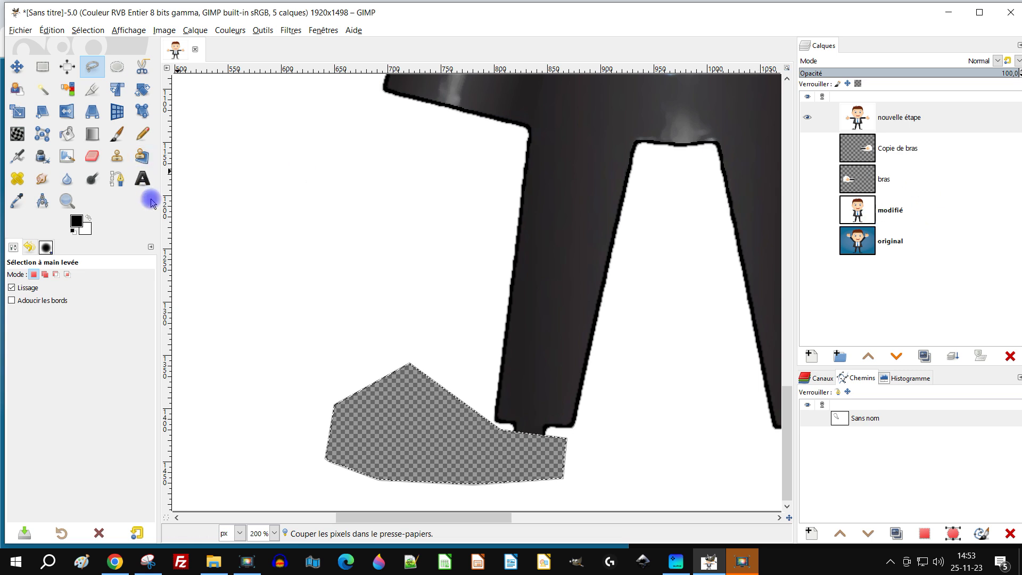
pyautogui.click(51, 30)
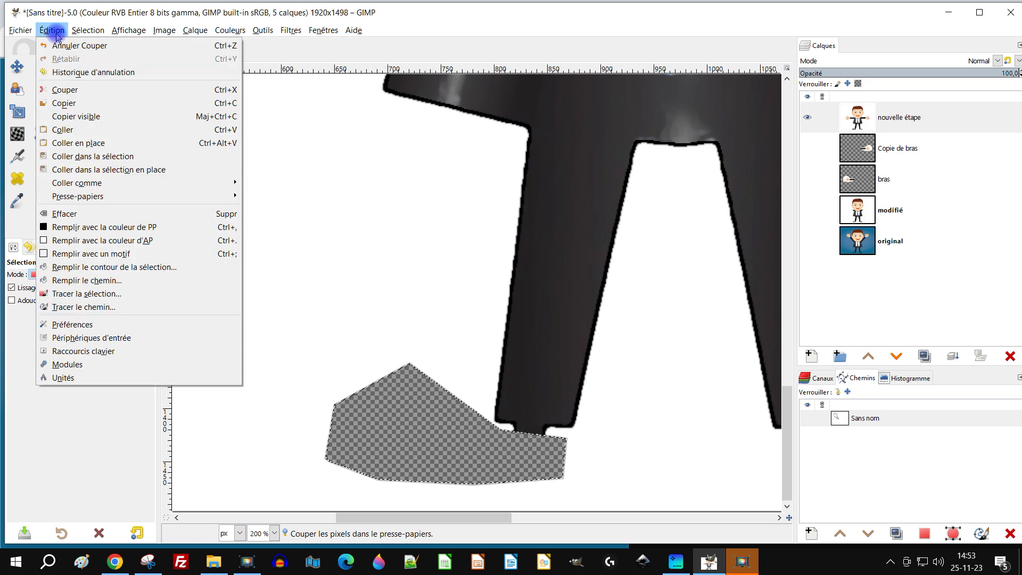
pyautogui.click(71, 130)
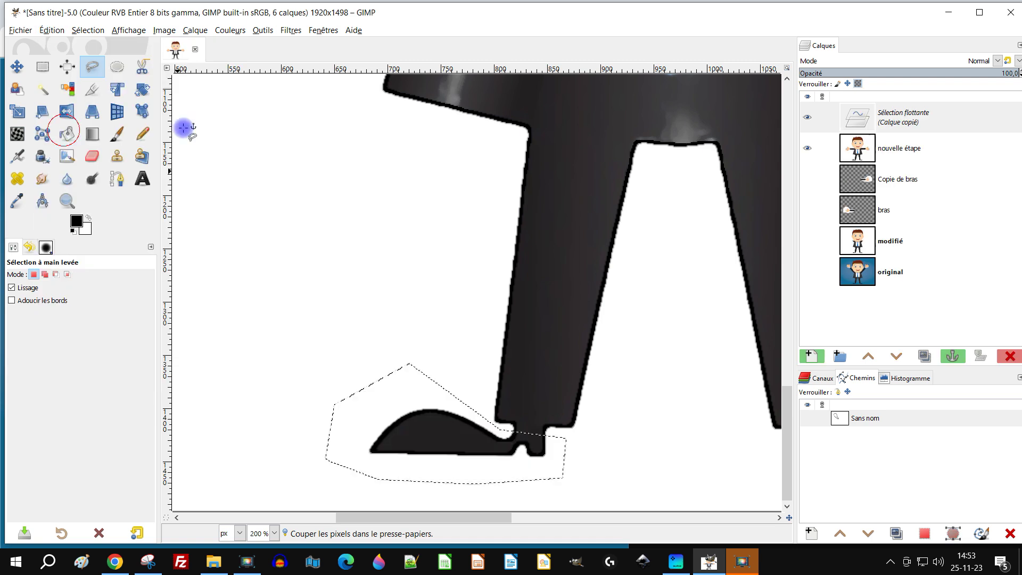
pyautogui.click(811, 355)
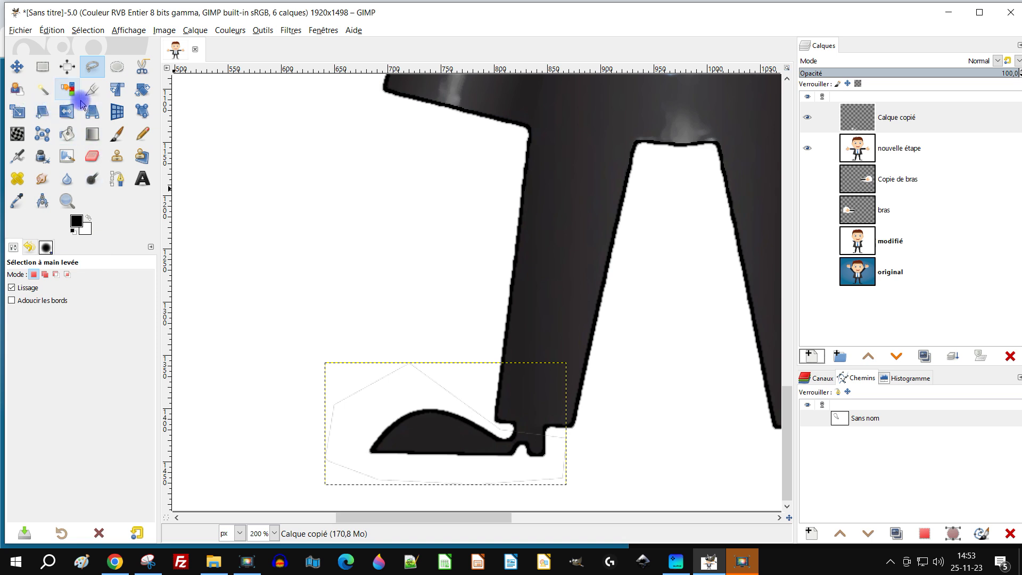
# - Flip the pasted shoe layer horizontally so the toe points the opposite way
pyautogui.click(67, 112)
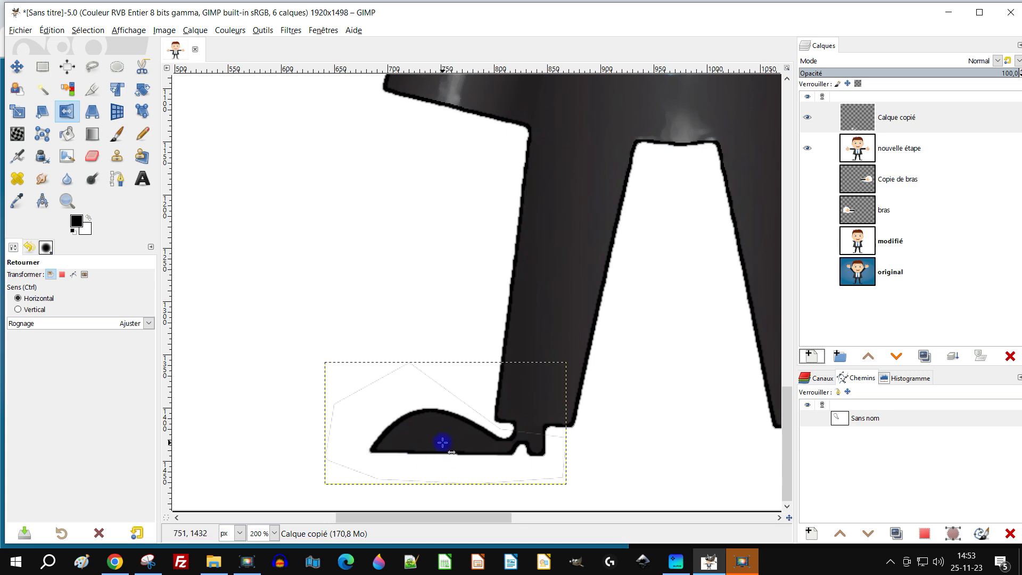
pyautogui.click(442, 443)
pyautogui.keyDown('ctrl'); pyautogui.scroll(-4, 548, 413); pyautogui.keyUp('ctrl')
pyautogui.keyDown('ctrl'); pyautogui.scroll(3, 224, 236); pyautogui.keyUp('ctrl')
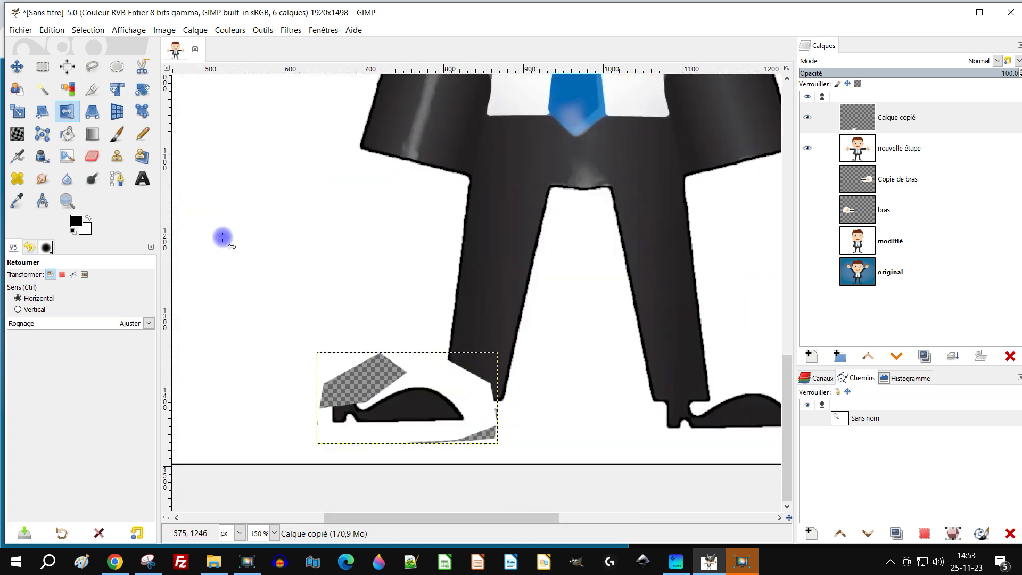
# - Move the flipped shoe under the left-hand trouser leg, with its ankle joining the trouser hem
pyautogui.click(16, 67)
pyautogui.moveTo(395, 412); pyautogui.dragTo(576, 423)
pyautogui.keyDown('ctrl'); pyautogui.scroll(3, 502, 410); pyautogui.keyUp('ctrl')
pyautogui.keyDown('ctrl'); pyautogui.scroll(-4, 576, 424); pyautogui.keyUp('ctrl')
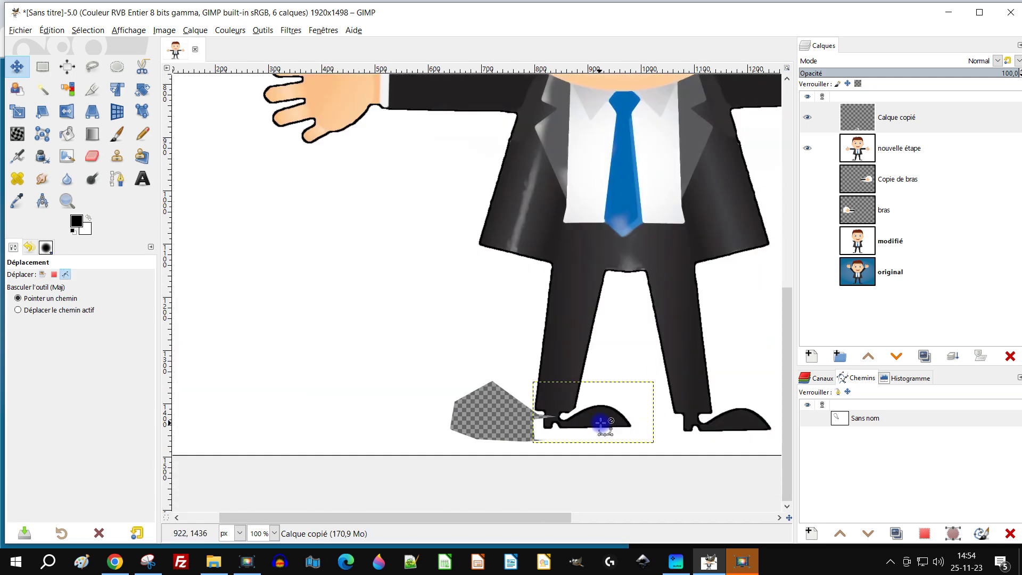
pyautogui.keyDown('ctrl'); pyautogui.scroll(3, 575, 417); pyautogui.keyUp('ctrl')
pyautogui.keyDown('ctrl'); pyautogui.scroll(-2, 539, 406); pyautogui.keyUp('ctrl')
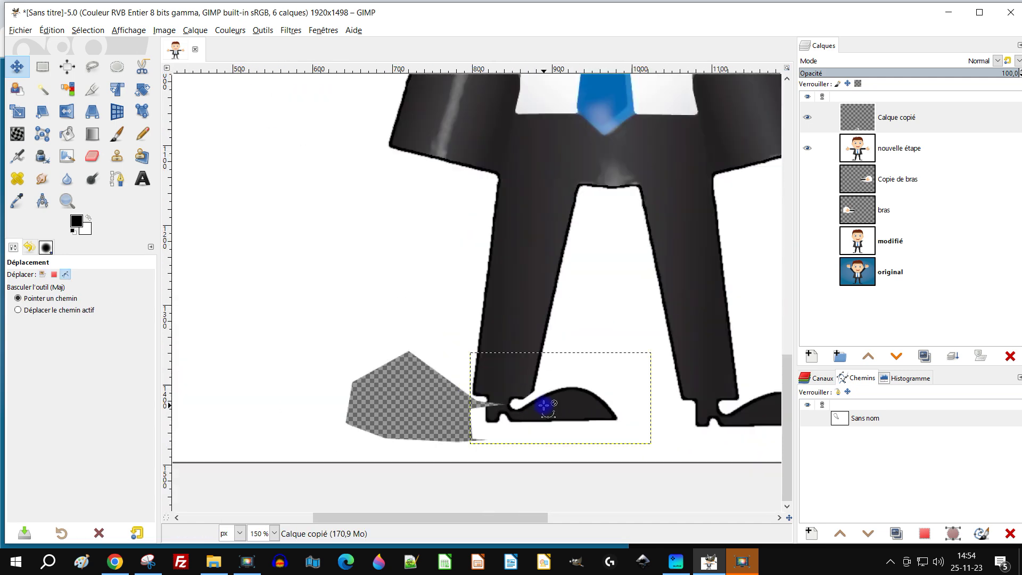
pyautogui.keyDown('ctrl'); pyautogui.scroll(3, 520, 406); pyautogui.keyUp('ctrl')
# - Turn off anti-erase and erase the shoe layer's white excess covering the inner corner of the left-hand trouser hem
pyautogui.click(92, 155)
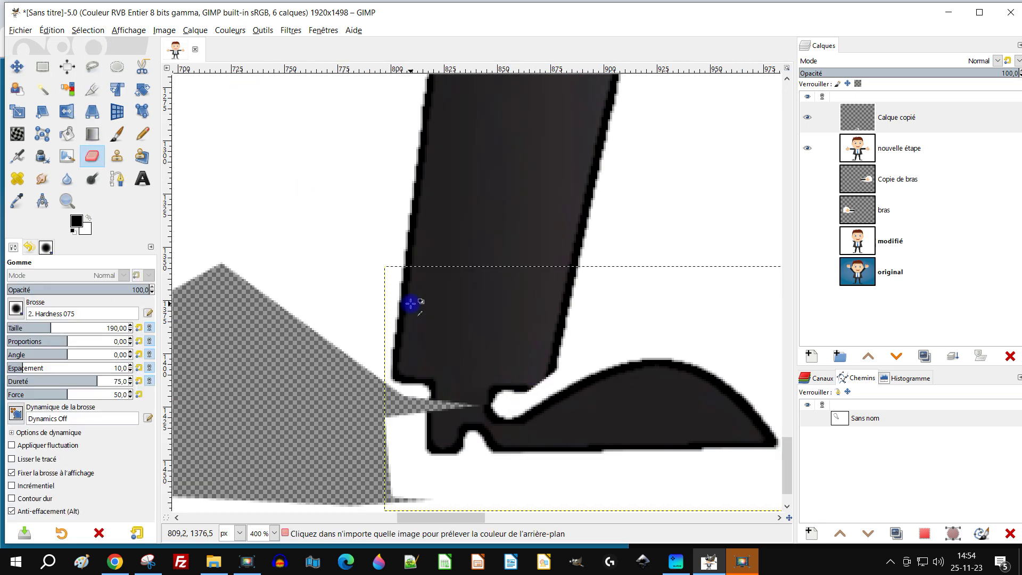
pyautogui.keyDown('ctrl'); pyautogui.scroll(3, 605, 376); pyautogui.keyUp('ctrl')
pyautogui.keyDown('ctrl'); pyautogui.scroll(-3, 607, 338); pyautogui.keyUp('ctrl')
pyautogui.keyDown('ctrl'); pyautogui.scroll(3, 452, 321); pyautogui.keyUp('ctrl')
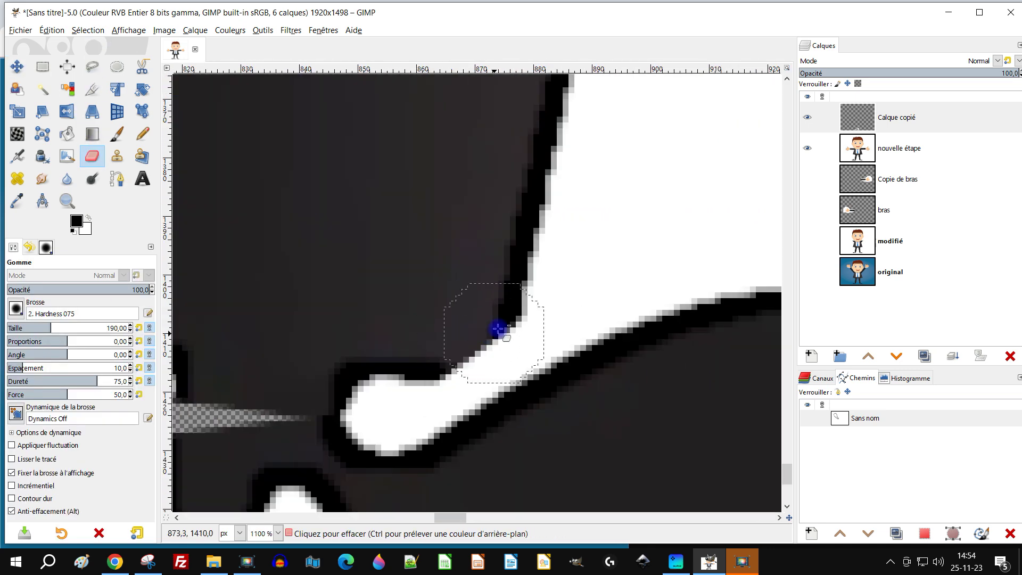
pyautogui.click(486, 335)
pyautogui.hotkey('ctrl', 'z')
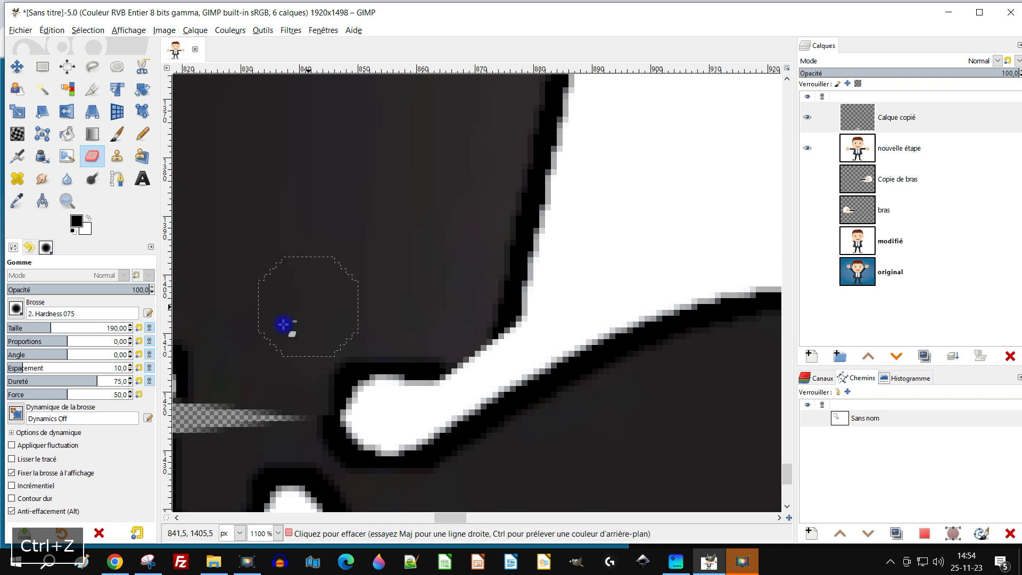
pyautogui.click(54, 511)
pyautogui.moveTo(457, 358)
pyautogui.mouseDown()
pyautogui.moveTo(489, 327)
pyautogui.moveTo(466, 334)
pyautogui.mouseUp()
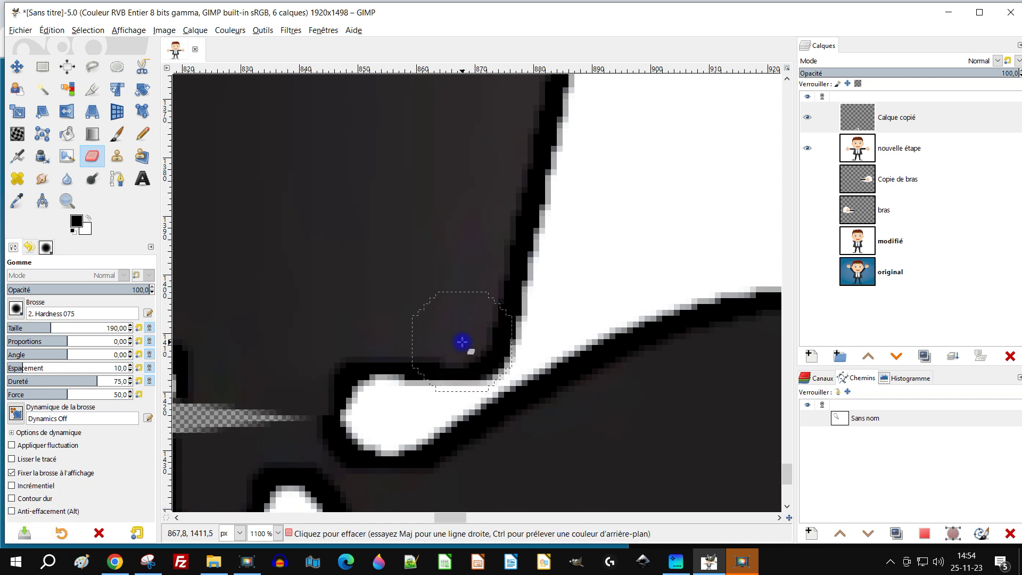
# - Paint over the transparent wedge inside the ankle with dark grey sampled from the trousers
pyautogui.keyDown('ctrl'); pyautogui.scroll(-3, 471, 352); pyautogui.keyUp('ctrl')
pyautogui.keyDown('ctrl'); pyautogui.scroll(4, 413, 391); pyautogui.keyUp('ctrl')
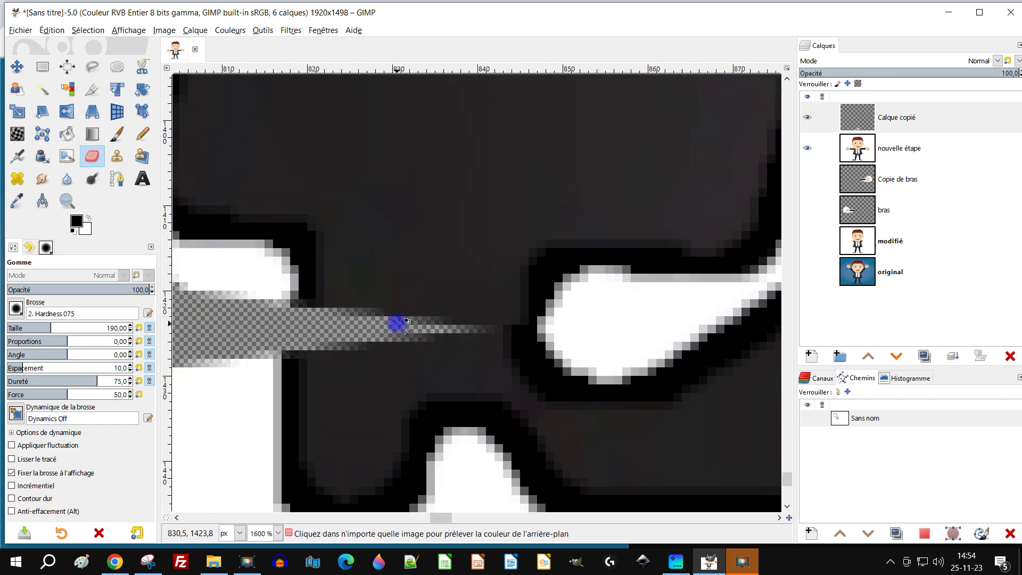
pyautogui.scroll(-2, 367, 298)
pyautogui.keyDown('ctrl'); pyautogui.scroll(-1, 389, 292); pyautogui.keyUp('ctrl')
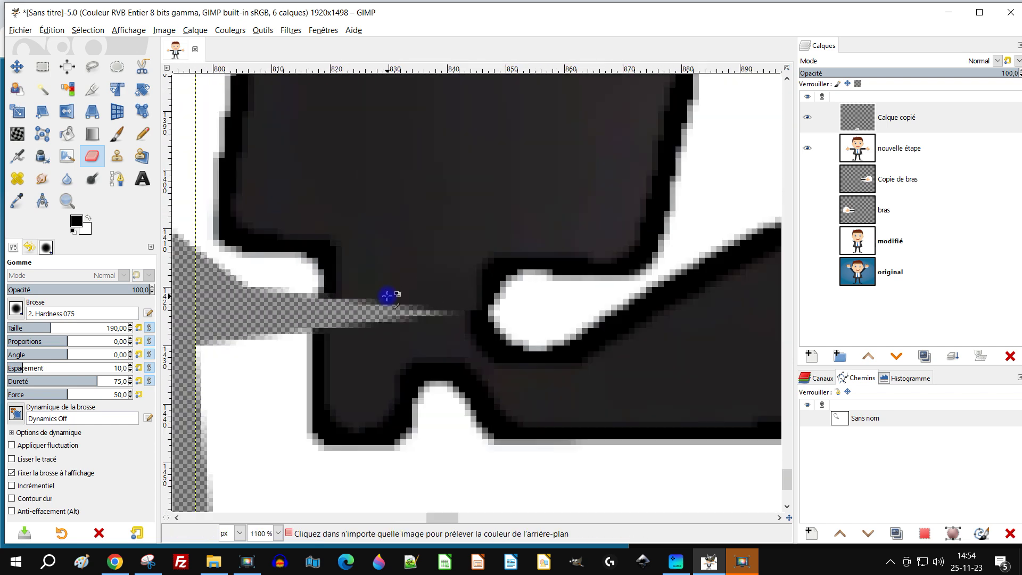
pyautogui.click(114, 138)
pyautogui.keyDown('ctrl'); pyautogui.scroll(1, 362, 319); pyautogui.keyUp('ctrl')
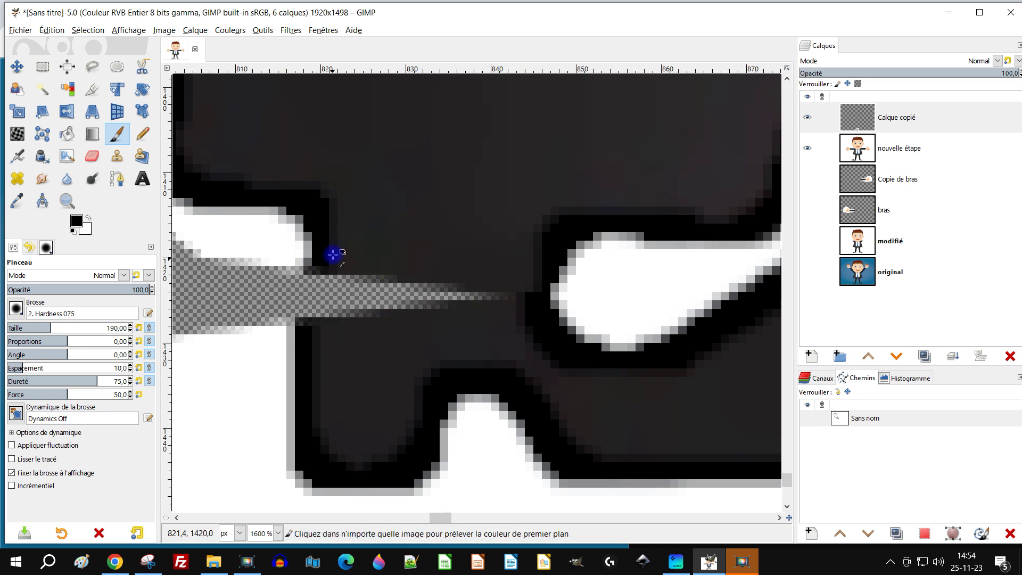
pyautogui.moveTo(350, 271)
pyautogui.mouseDown()
pyautogui.moveTo(357, 313)
pyautogui.moveTo(468, 283)
pyautogui.mouseUp()
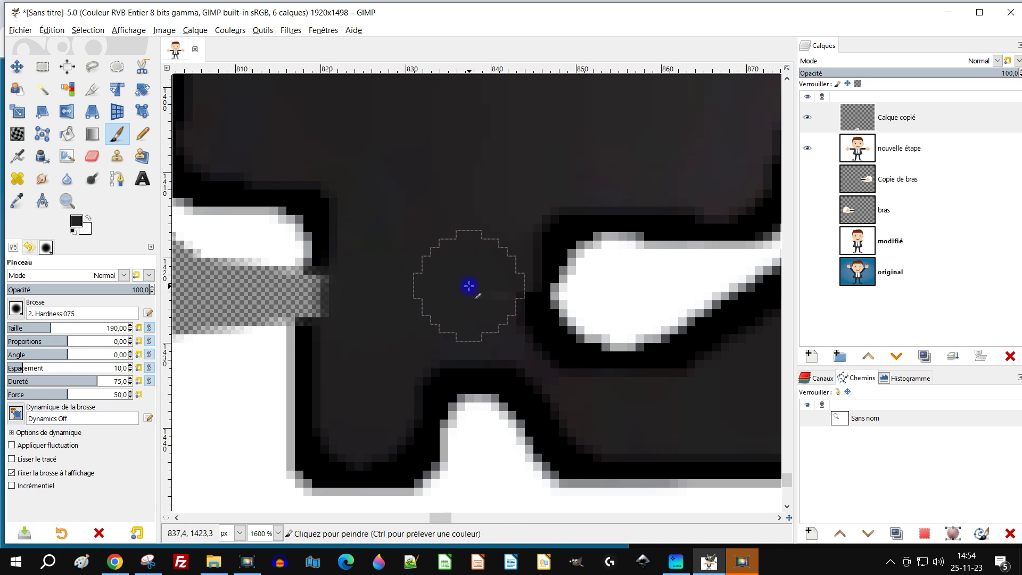
# - Paint the missing black outline along the ankle's outer edge using black sampled from the neighbouring outline
pyautogui.keyDown('ctrl'); pyautogui.scroll(4, 388, 201); pyautogui.keyUp('ctrl')
pyautogui.keyDown('ctrl'); pyautogui.scroll(1, 378, 283); pyautogui.keyUp('ctrl')
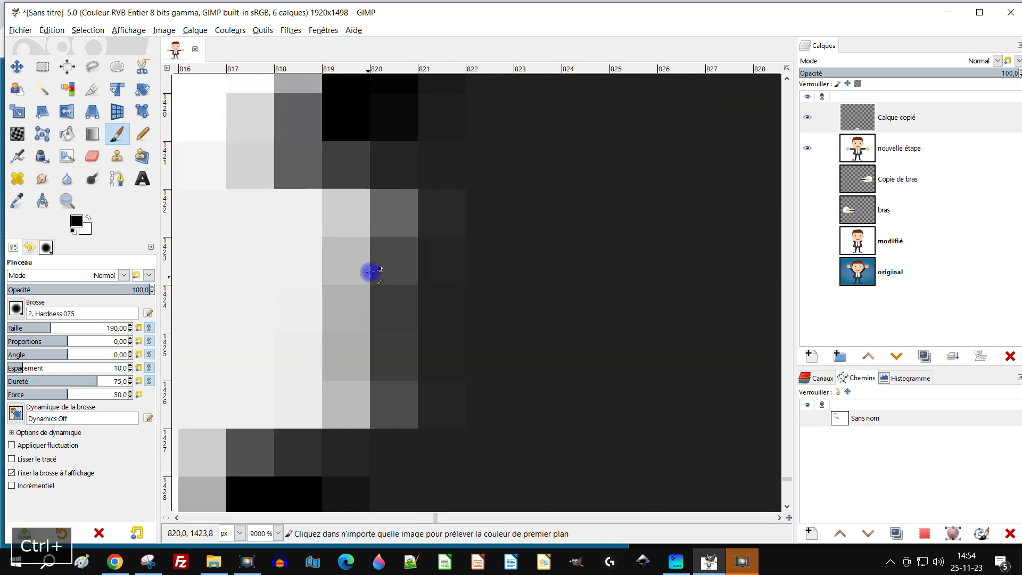
pyautogui.moveTo(359, 224)
pyautogui.mouseDown()
pyautogui.moveTo(346, 449)
pyautogui.moveTo(374, 174)
pyautogui.moveTo(343, 289)
pyautogui.moveTo(326, 438)
pyautogui.mouseUp()
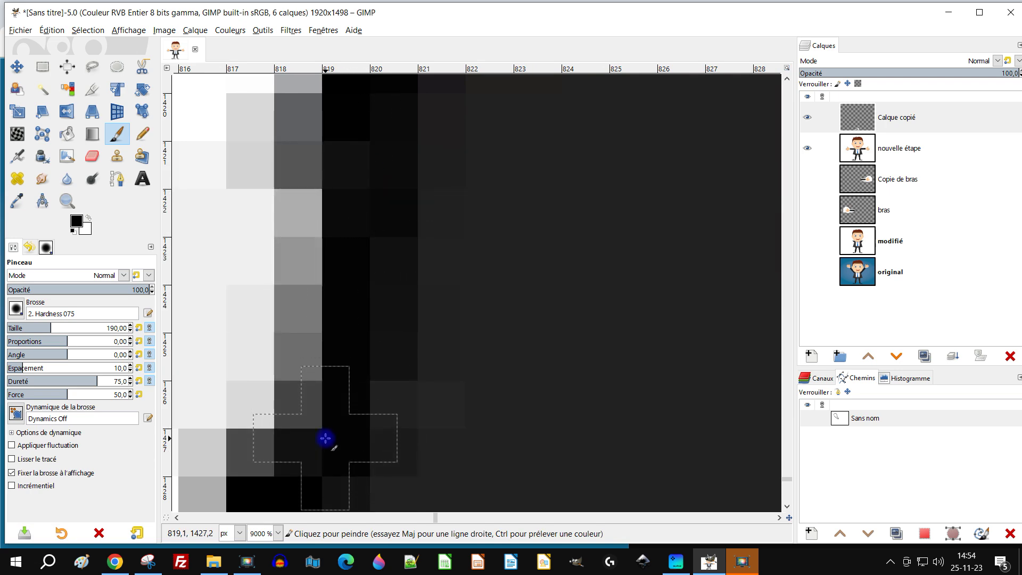
pyautogui.keyDown('ctrl'); pyautogui.scroll(-2, 427, 318); pyautogui.keyUp('ctrl')
pyautogui.keyDown('ctrl'); pyautogui.scroll(-7, 428, 317); pyautogui.keyUp('ctrl')
pyautogui.keyDown('ctrl'); pyautogui.scroll(-2, 411, 402); pyautogui.keyUp('ctrl')
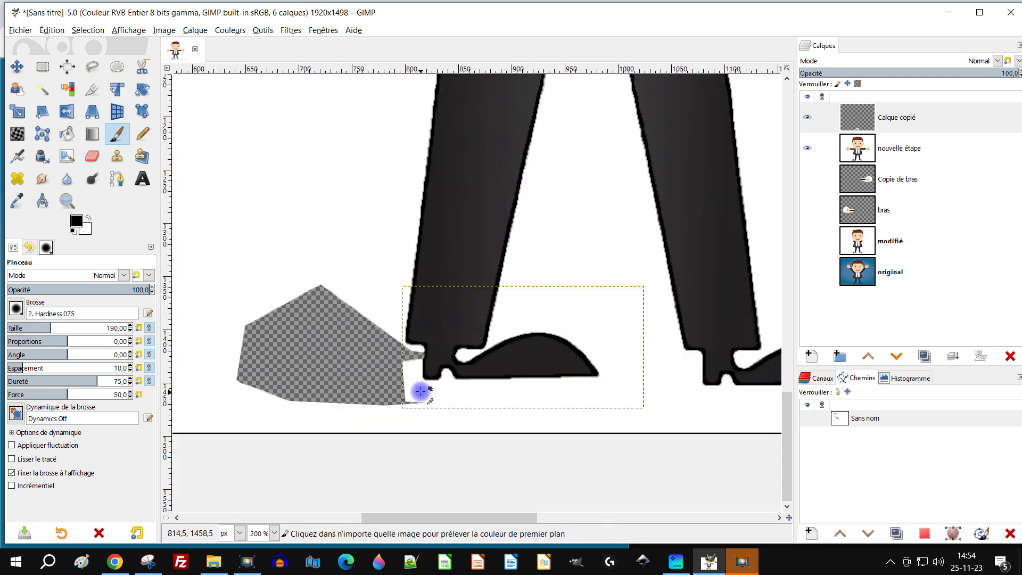
# - Sample white and paint over the transparent hole left beside the ankle on the nouvelle étape layer
pyautogui.keyDown('ctrl'); pyautogui.click(384, 216); pyautogui.keyUp('ctrl')
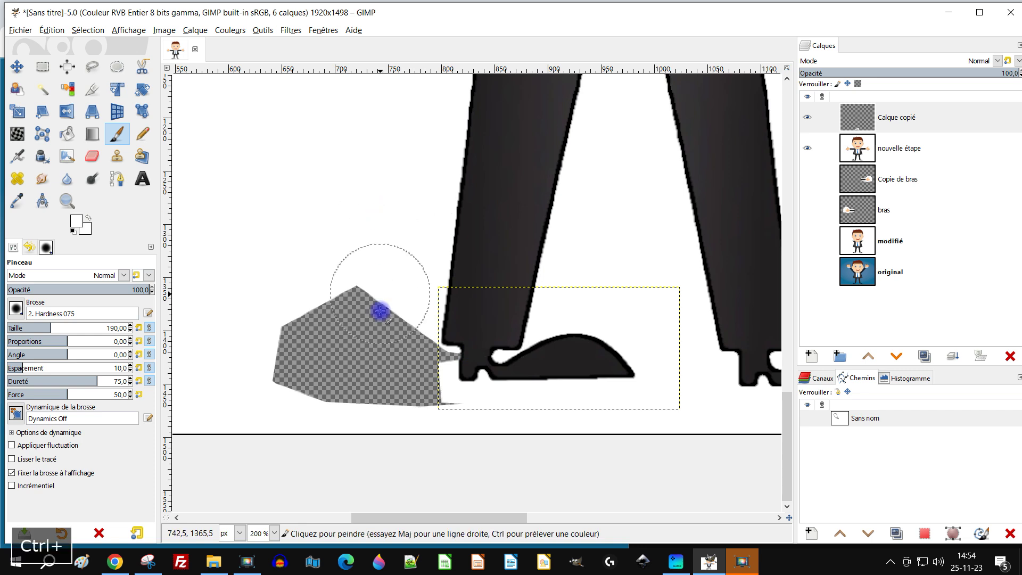
pyautogui.click(874, 152)
pyautogui.moveTo(349, 298)
pyautogui.mouseDown()
pyautogui.moveTo(319, 350)
pyautogui.moveTo(304, 342)
pyautogui.moveTo(369, 346)
pyautogui.moveTo(381, 360)
pyautogui.moveTo(392, 347)
pyautogui.mouseUp()
pyautogui.keyDown('ctrl'); pyautogui.scroll(4, 413, 343); pyautogui.keyUp('ctrl')
pyautogui.scroll(-3, 415, 319)
pyautogui.hscroll(2, 415, 320)
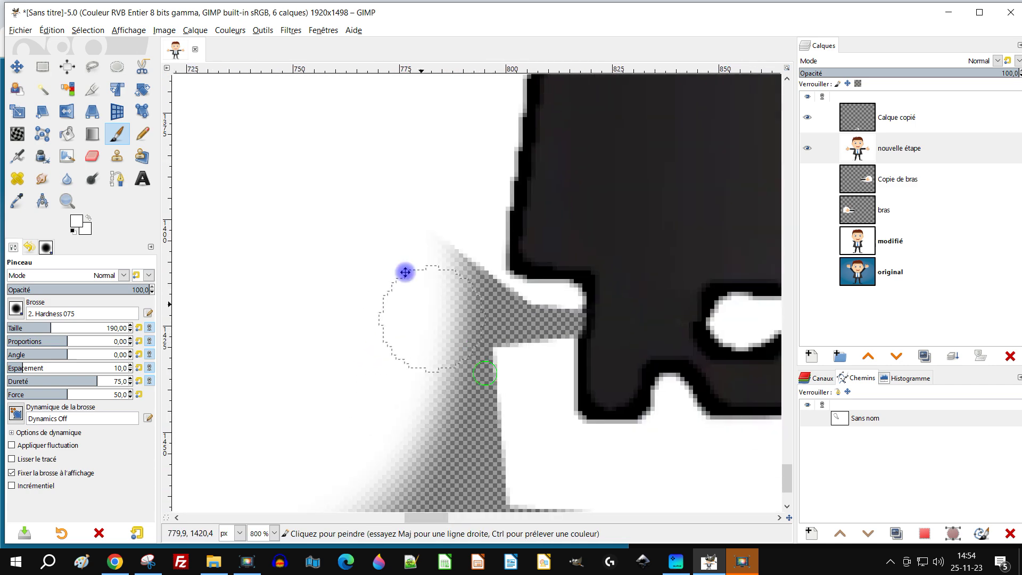
pyautogui.moveTo(433, 416)
pyautogui.mouseDown()
pyautogui.moveTo(524, 463)
pyautogui.moveTo(316, 445)
pyautogui.moveTo(358, 421)
pyautogui.moveTo(437, 420)
pyautogui.moveTo(447, 367)
pyautogui.mouseUp()
pyautogui.keyDown('ctrl'); pyautogui.scroll(2, 452, 367); pyautogui.keyUp('ctrl')
pyautogui.moveTo(580, 130)
pyautogui.mouseDown()
pyautogui.moveTo(546, 198)
pyautogui.moveTo(305, 321)
pyautogui.mouseUp()
pyautogui.keyDown('ctrl'); pyautogui.scroll(-1, 421, 269); pyautogui.keyUp('ctrl')
pyautogui.keyDown('ctrl'); pyautogui.scroll(-3, 421, 269); pyautogui.keyUp('ctrl')
pyautogui.moveTo(393, 397)
pyautogui.mouseDown()
pyautogui.moveTo(356, 384)
pyautogui.moveTo(341, 330)
pyautogui.moveTo(373, 383)
pyautogui.mouseUp()
pyautogui.keyDown('ctrl'); pyautogui.scroll(4, 439, 402); pyautogui.keyUp('ctrl')
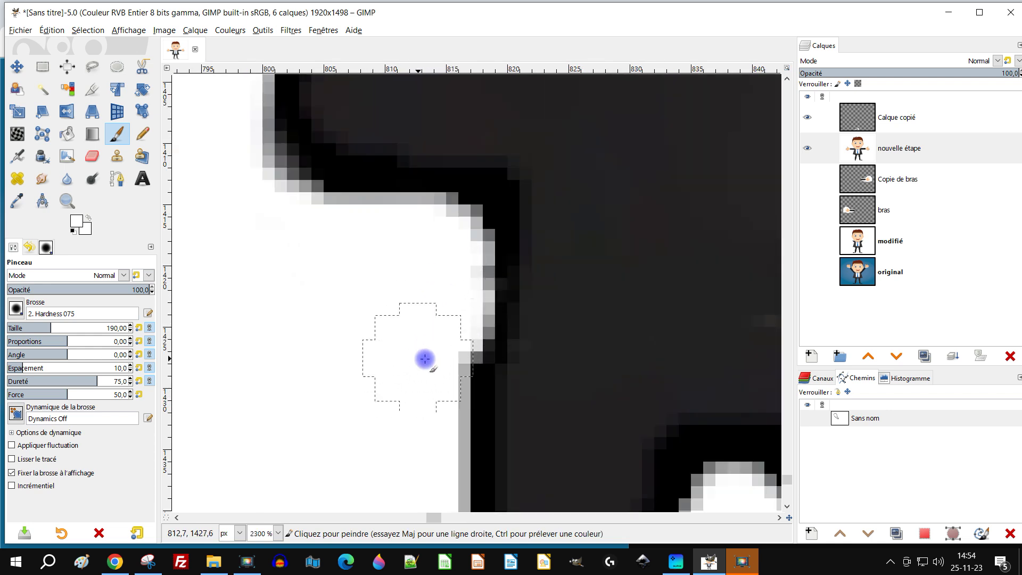
# - Retouch the ankle's outer black outline on the nouvelle étape layer with black sampled from the existing line
pyautogui.keyDown('ctrl'); pyautogui.click(503, 322); pyautogui.keyUp('ctrl')
pyautogui.keyDown('ctrl'); pyautogui.scroll(3, 504, 322); pyautogui.keyUp('ctrl')
pyautogui.moveTo(495, 266)
pyautogui.mouseDown()
pyautogui.moveTo(470, 416)
pyautogui.moveTo(493, 162)
pyautogui.moveTo(445, 406)
pyautogui.moveTo(484, 114)
pyautogui.mouseUp()
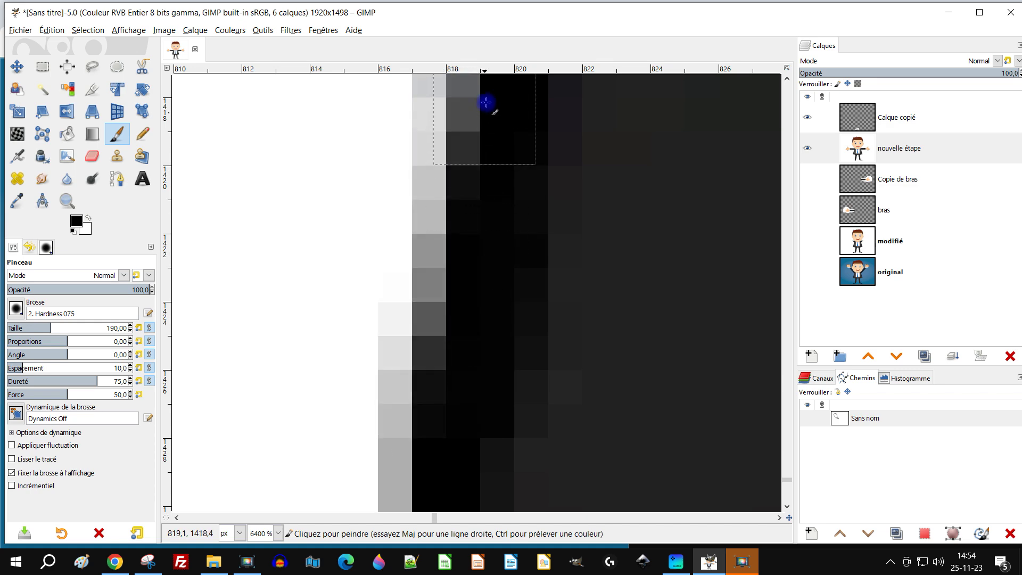
pyautogui.keyDown('ctrl'); pyautogui.scroll(-10, 502, 229); pyautogui.keyUp('ctrl')
pyautogui.keyDown('ctrl'); pyautogui.scroll(-2, 420, 238); pyautogui.keyUp('ctrl')
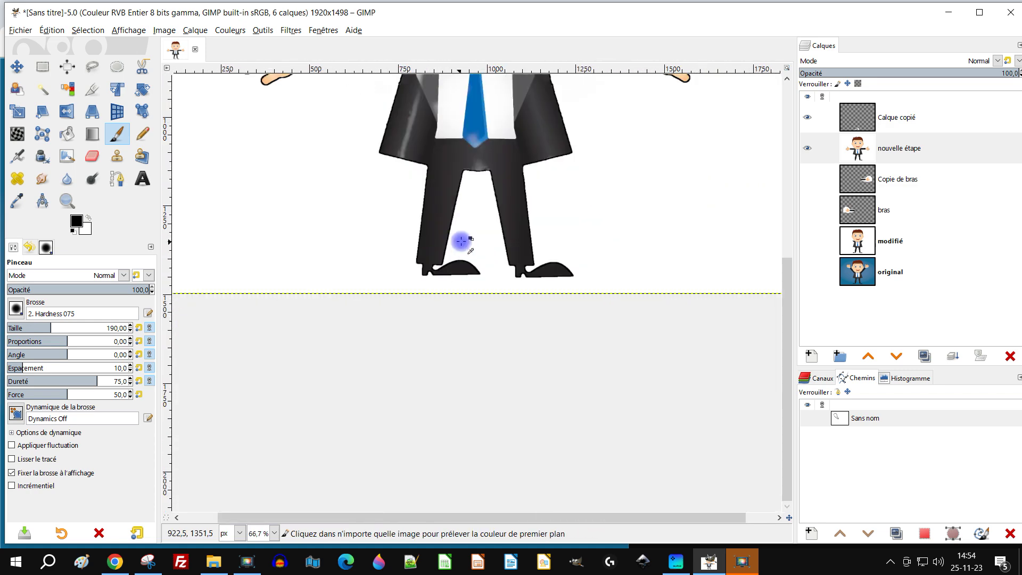
# - Place a horizontal guide along the sole of the right-hand shoe
pyautogui.keyDown('ctrl'); pyautogui.scroll(1, 479, 240); pyautogui.keyUp('ctrl')
pyautogui.keyDown('ctrl'); pyautogui.scroll(-1, 518, 244); pyautogui.keyUp('ctrl')
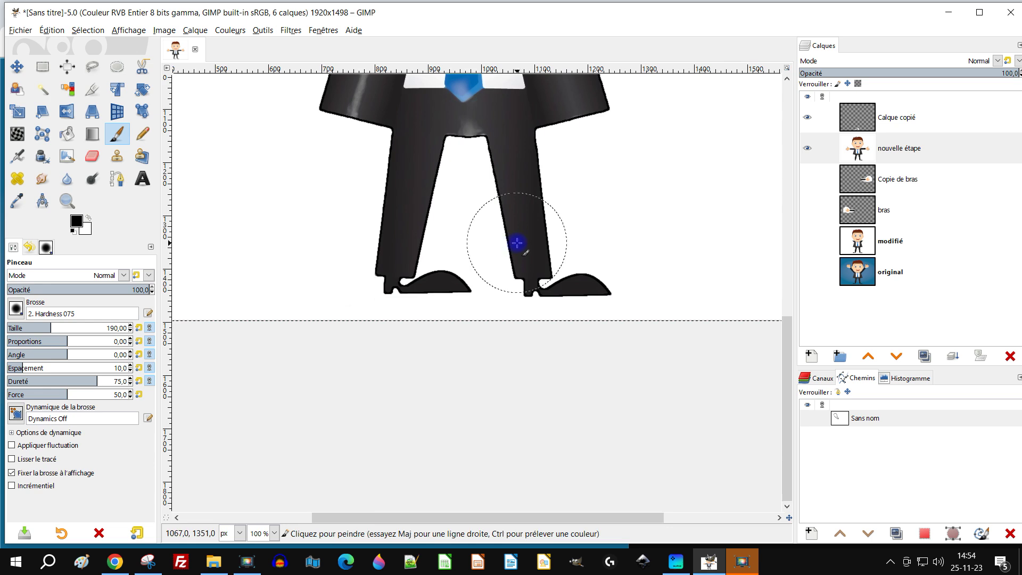
pyautogui.keyDown('ctrl'); pyautogui.scroll(2, 456, 293); pyautogui.keyUp('ctrl')
pyautogui.moveTo(446, 258); pyautogui.dragTo(452, 247)
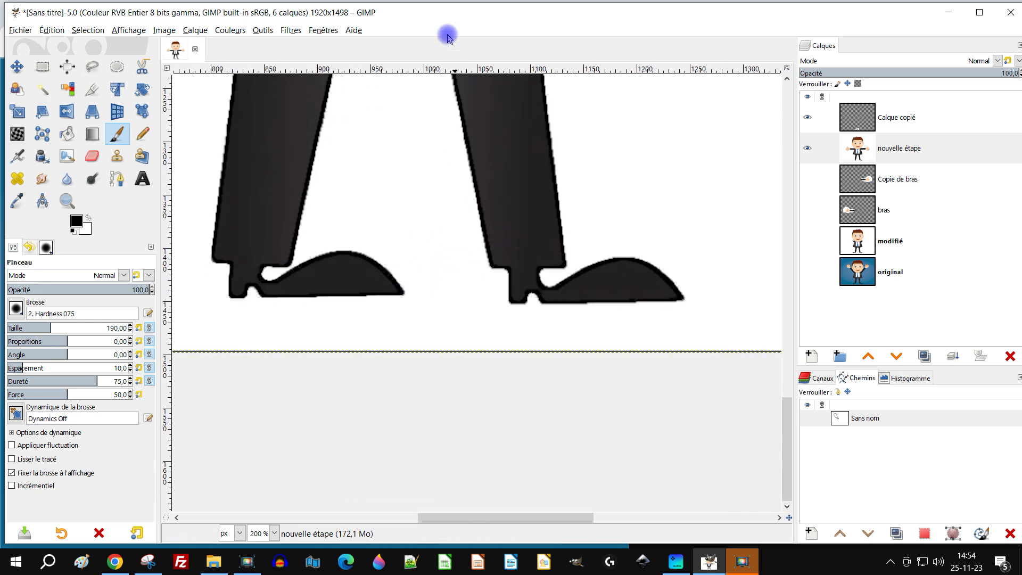
pyautogui.moveTo(411, 66)
pyautogui.mouseDown()
pyautogui.moveTo(426, 454)
pyautogui.moveTo(408, 303)
pyautogui.mouseUp()
pyautogui.keyDown('ctrl'); pyautogui.scroll(-2, 372, 272); pyautogui.keyUp('ctrl')
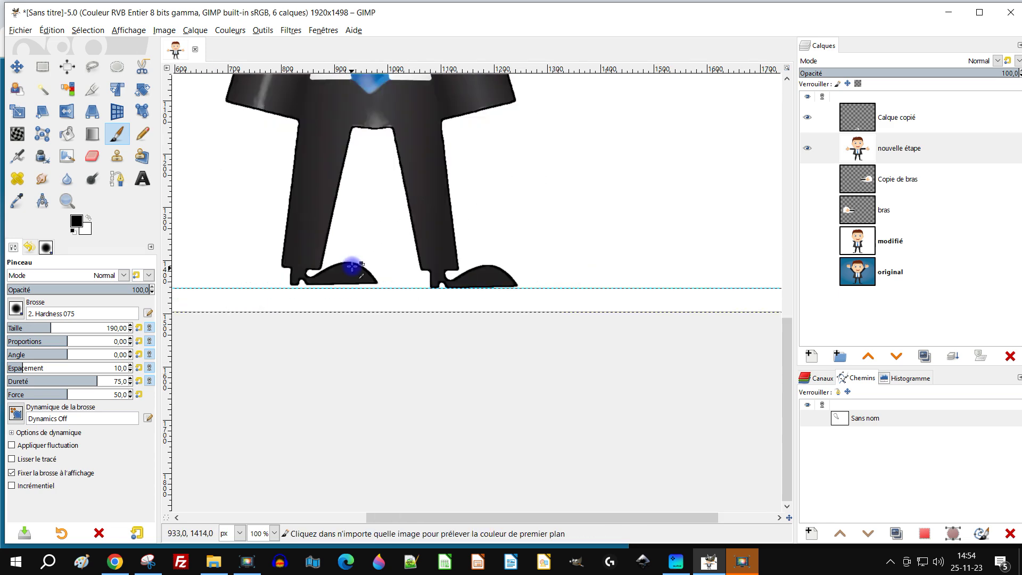
# - Nudge the Calque copié shoe layer straight down until its sole lines up with the horizontal guide
pyautogui.keyDown('ctrl'); pyautogui.scroll(1, 392, 318); pyautogui.keyUp('ctrl')
pyautogui.click(857, 128)
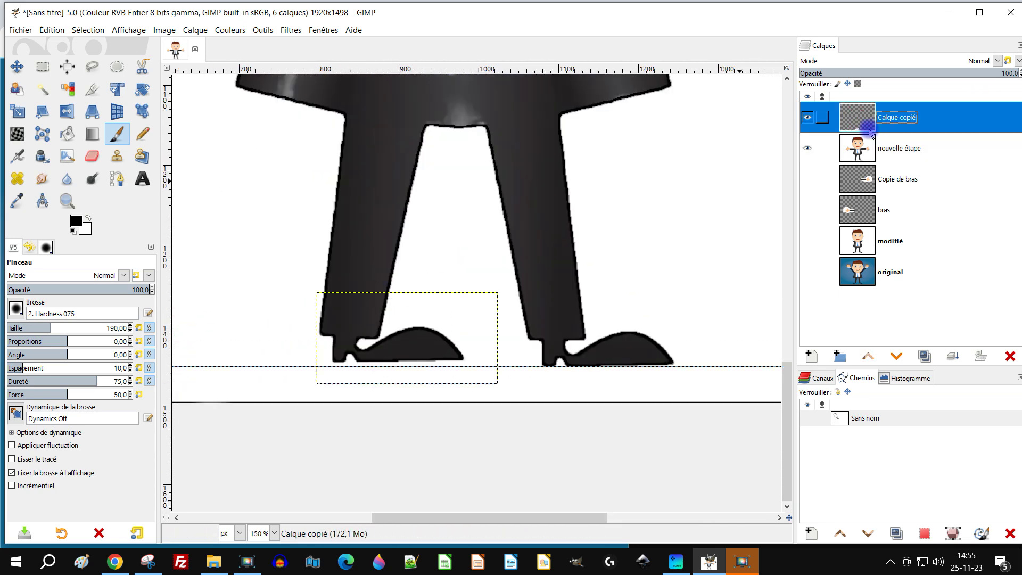
pyautogui.keyDown('ctrl'); pyautogui.scroll(2, 521, 278); pyautogui.keyUp('ctrl')
pyautogui.moveTo(522, 279); pyautogui.dragTo(650, 228)
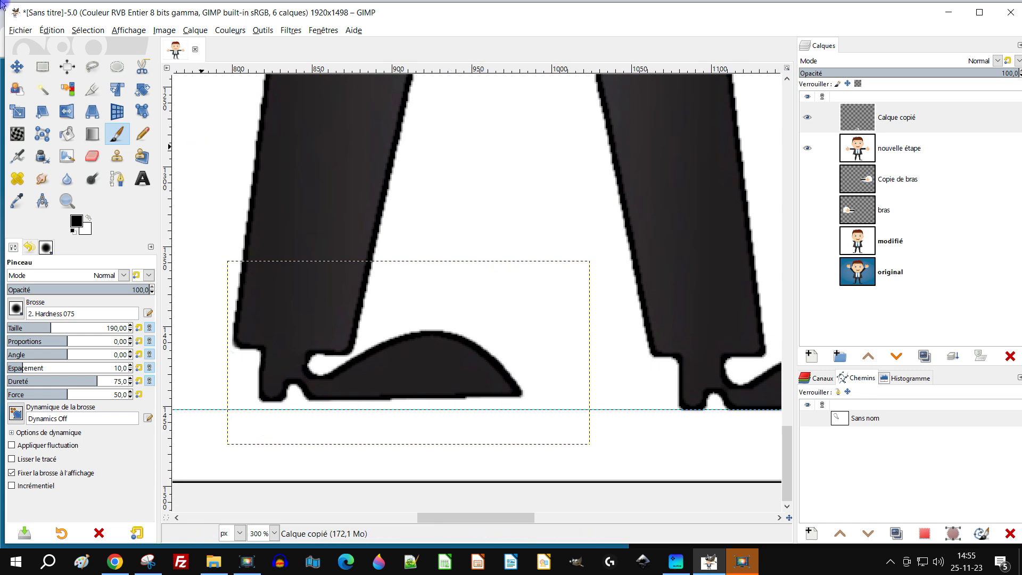
pyautogui.click(15, 61)
pyautogui.click(871, 130)
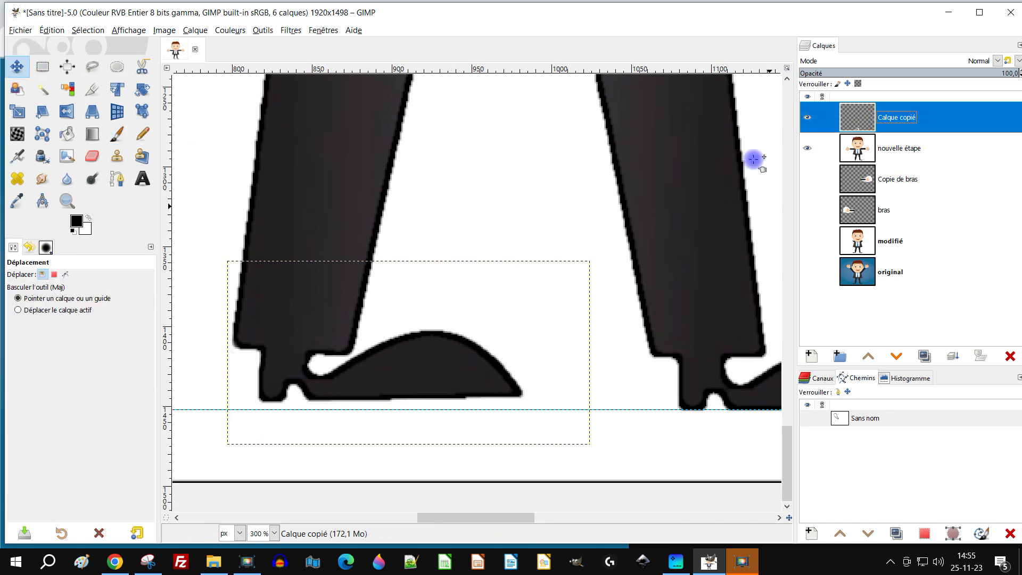
pyautogui.click(425, 374)
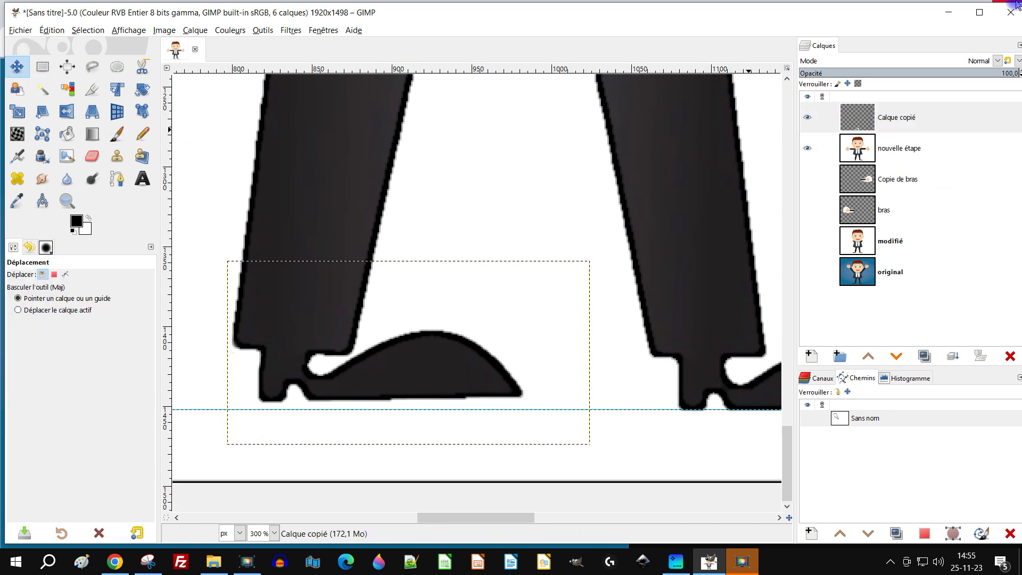
pyautogui.press('Down')
pyautogui.press('Down')
pyautogui.press('Down')
pyautogui.press('Down')
pyautogui.press('Down')
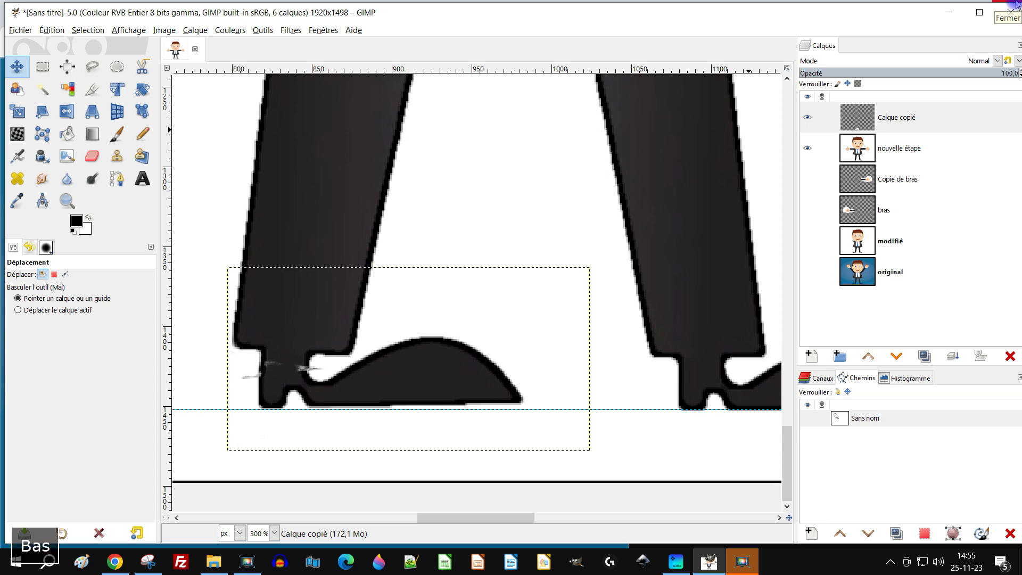
pyautogui.press('Down')
pyautogui.press('Down')
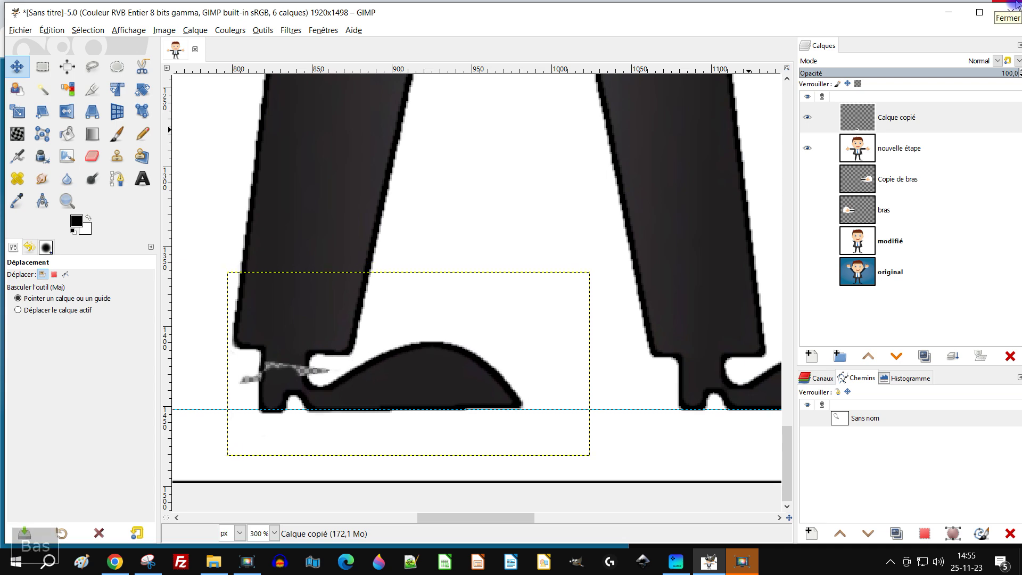
# - Merge the Calque copié shoe layer down into the nouvelle étape layer
pyautogui.scroll(2, 320, 413)
pyautogui.scroll(4, 703, 392)
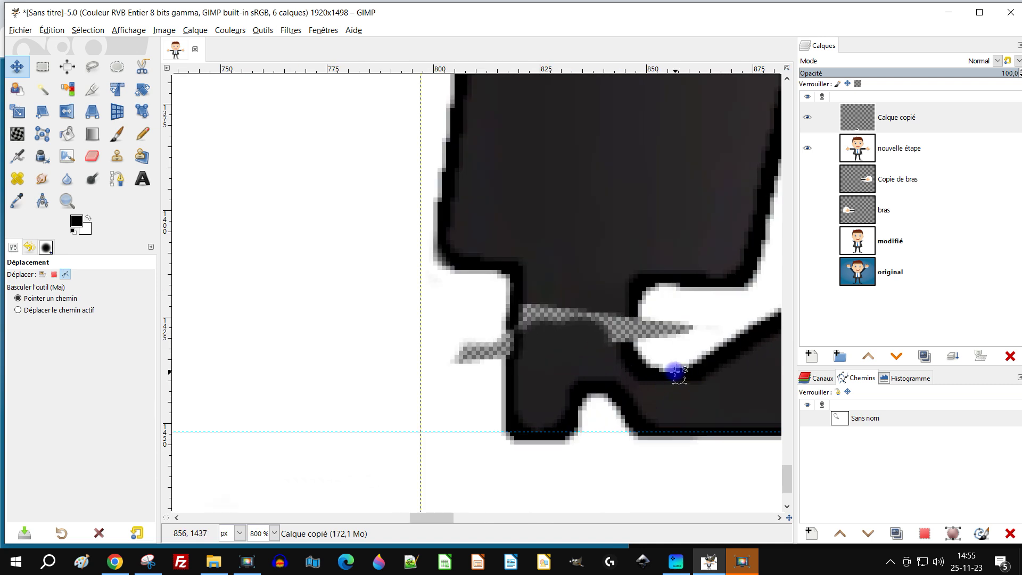
pyautogui.click(866, 118)
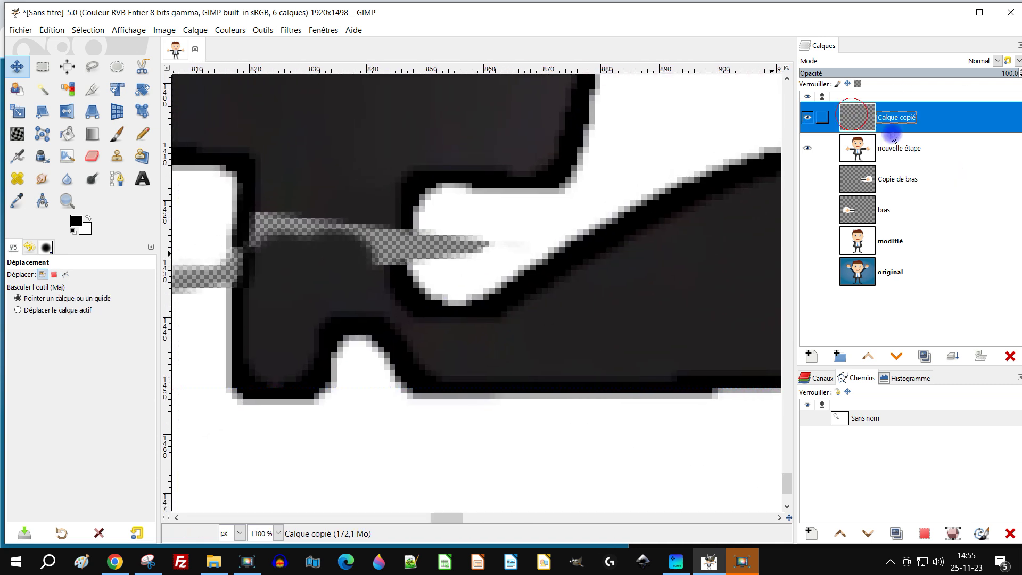
pyautogui.click(953, 356)
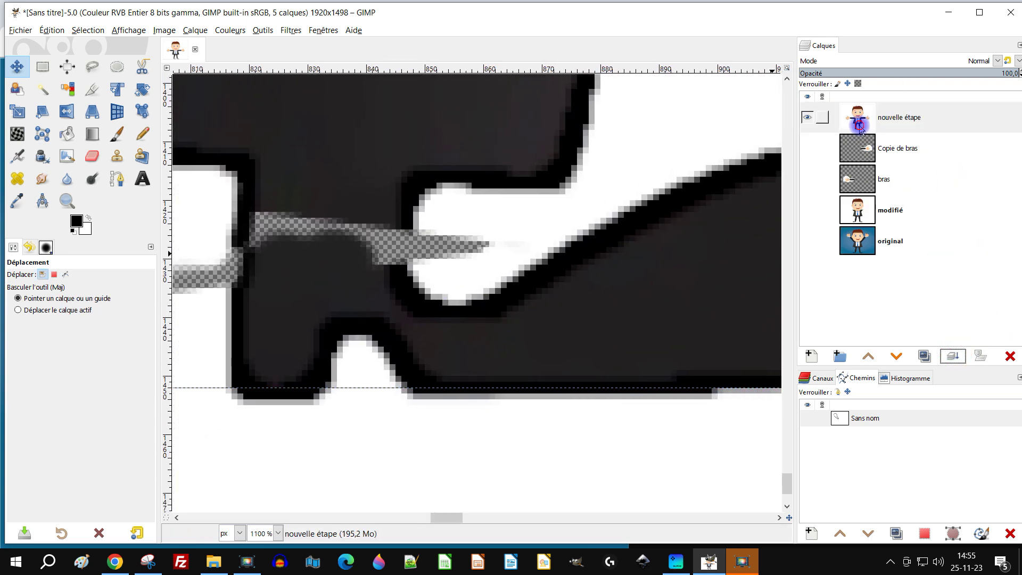
# - Fill the transparent gap across the inside of the ankle with a dark grey brush stroke sampled from the trousers
pyautogui.scroll(2, 520, 319)
pyautogui.hscroll(-3, 550, 342)
pyautogui.click(126, 135)
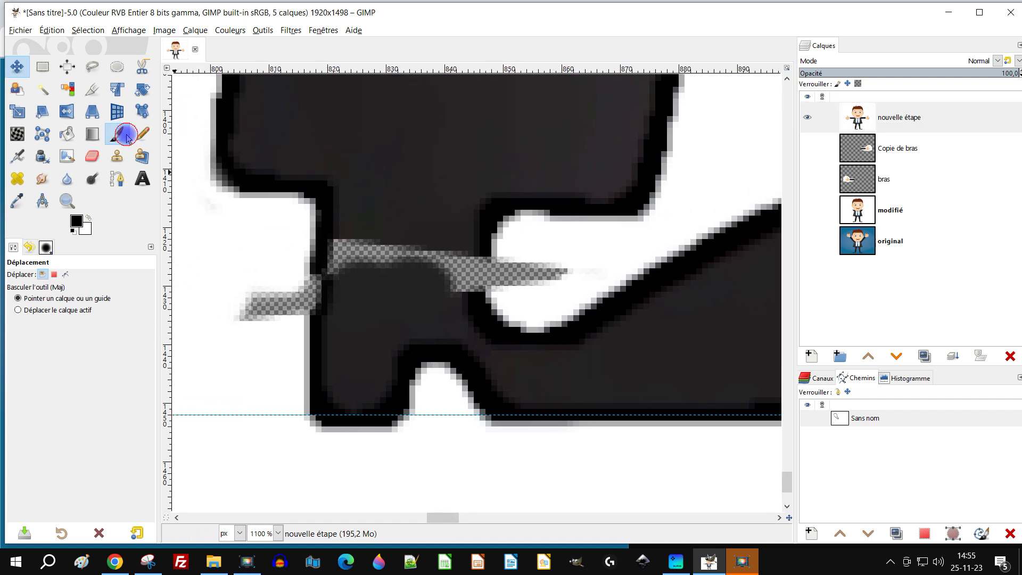
pyautogui.keyDown('ctrl'); pyautogui.scroll(1, 404, 275); pyautogui.keyUp('ctrl')
pyautogui.moveTo(349, 258)
pyautogui.mouseDown()
pyautogui.moveTo(366, 270)
pyautogui.moveTo(464, 234)
pyautogui.moveTo(484, 278)
pyautogui.mouseUp()
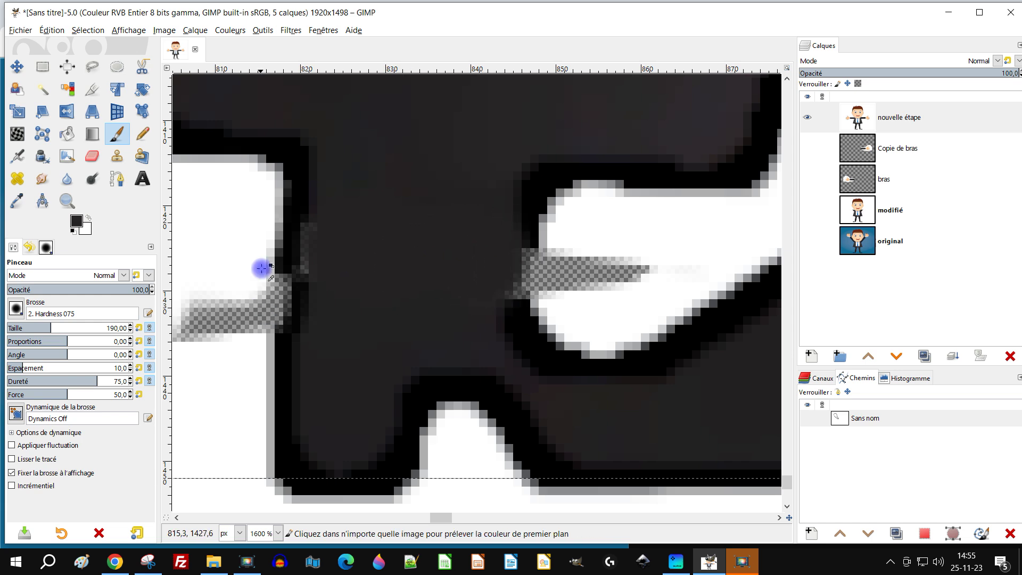
# - Sample the white background and paint over the transparent strip outside the ankle's outer edge
pyautogui.keyDown('ctrl'); pyautogui.click(212, 234); pyautogui.keyUp('ctrl')
pyautogui.moveTo(208, 265)
pyautogui.mouseDown()
pyautogui.moveTo(201, 319)
pyautogui.moveTo(227, 310)
pyautogui.mouseUp()
pyautogui.scroll(3, 226, 310)
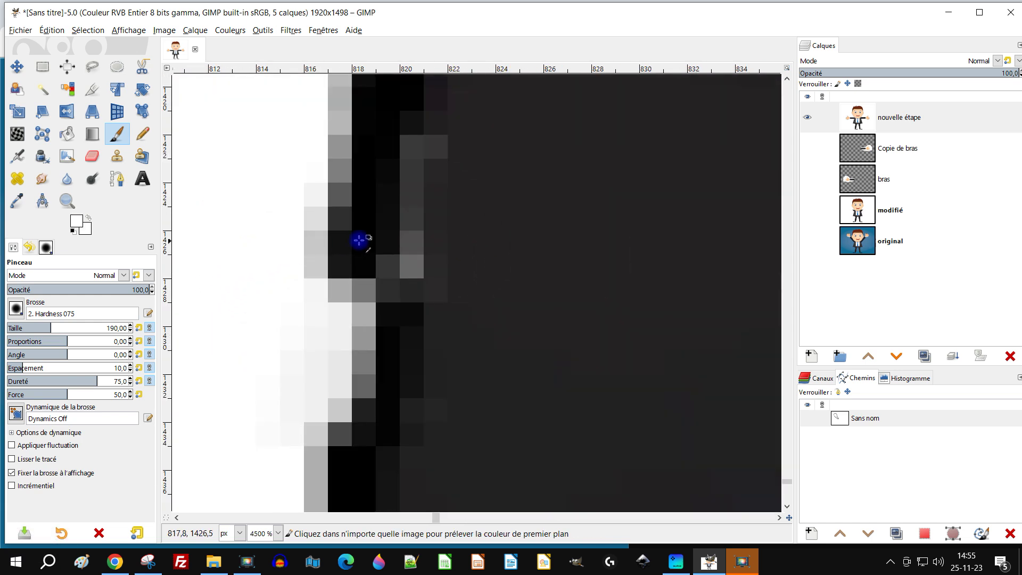
# - Restore the black outline across the ankle's outer edge and cover the lighter pixels inside it with dark grey sampled from the trousers
pyautogui.keyDown('ctrl'); pyautogui.click(354, 290); pyautogui.keyUp('ctrl')
pyautogui.scroll(1, 350, 280)
pyautogui.moveTo(350, 280)
pyautogui.mouseDown()
pyautogui.moveTo(346, 413)
pyautogui.moveTo(373, 223)
pyautogui.mouseUp()
pyautogui.keyDown('ctrl'); pyautogui.click(605, 273); pyautogui.keyUp('ctrl')
pyautogui.moveTo(479, 251)
pyautogui.mouseDown()
pyautogui.moveTo(471, 227)
pyautogui.moveTo(458, 297)
pyautogui.mouseUp()
pyautogui.scroll(-3, 486, 365)
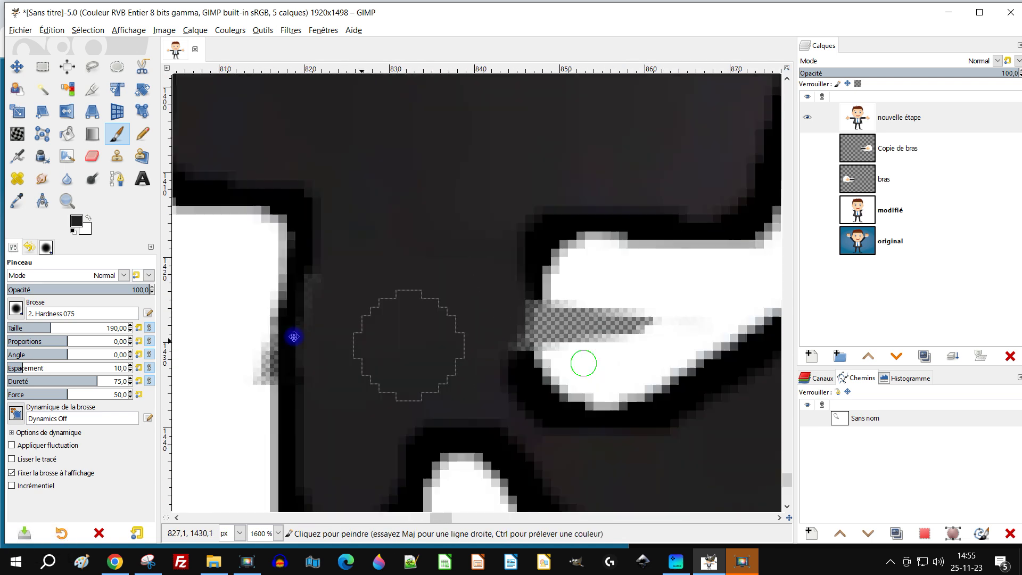
# - Cover the transparent gap between shoe and trouser hem with sampled white and repaint the ankle's black inner outline beside it
pyautogui.hscroll(5, 381, 333)
pyautogui.scroll(1, 381, 333)
pyautogui.keyDown('ctrl'); pyautogui.click(511, 221); pyautogui.keyUp('ctrl')
pyautogui.moveTo(479, 293)
pyautogui.mouseDown()
pyautogui.moveTo(348, 304)
pyautogui.moveTo(298, 293)
pyautogui.mouseUp()
pyautogui.keyDown('ctrl'); pyautogui.click(307, 180); pyautogui.keyUp('ctrl')
pyautogui.keyDown('ctrl'); pyautogui.scroll(2, 256, 273); pyautogui.keyUp('ctrl')
pyautogui.moveTo(312, 222)
pyautogui.mouseDown()
pyautogui.moveTo(282, 429)
pyautogui.moveTo(319, 160)
pyautogui.mouseUp()
pyautogui.keyDown('ctrl'); pyautogui.scroll(-6, 422, 255); pyautogui.keyUp('ctrl')
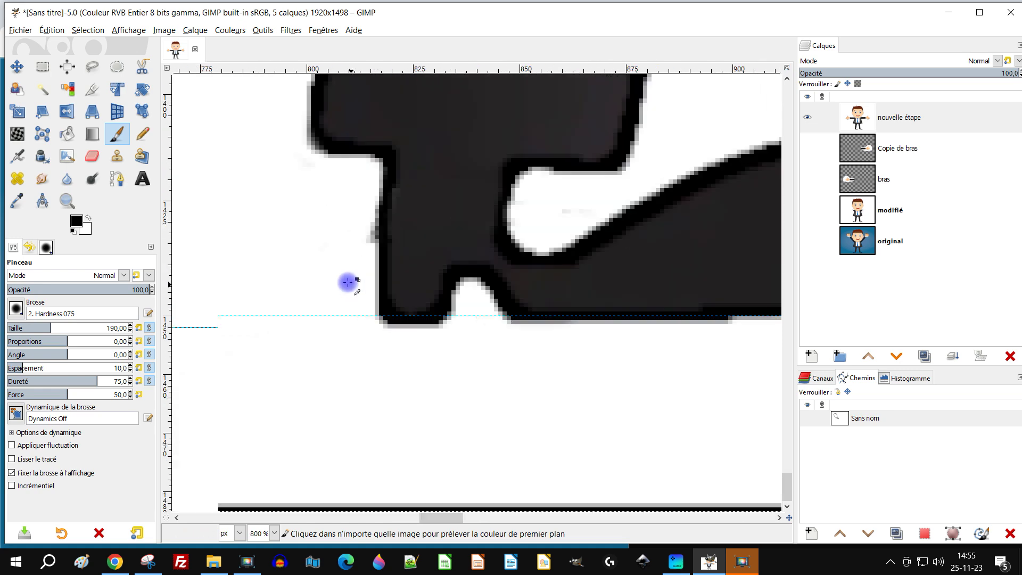
# - Clean the stray grey pixels outside the ankle's outer edge with a brush stroke of sampled white
pyautogui.scroll(2, 348, 282)
pyautogui.keyDown('ctrl'); pyautogui.click(288, 199); pyautogui.keyUp('ctrl')
pyautogui.scroll(1, 373, 319)
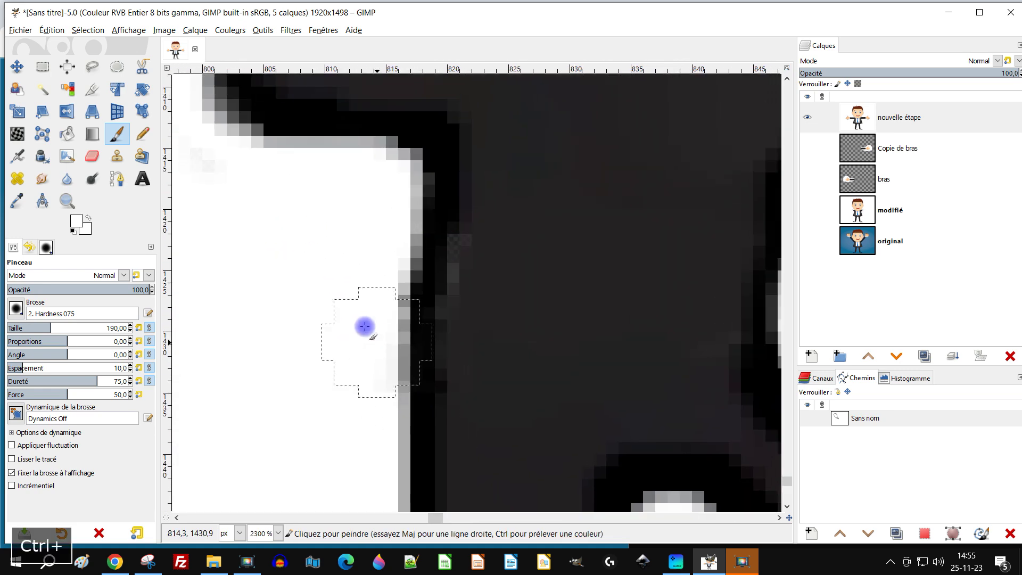
pyautogui.moveTo(377, 350); pyautogui.dragTo(353, 449)
pyautogui.keyDown('ctrl'); pyautogui.scroll(-2, 514, 308); pyautogui.keyUp('ctrl')
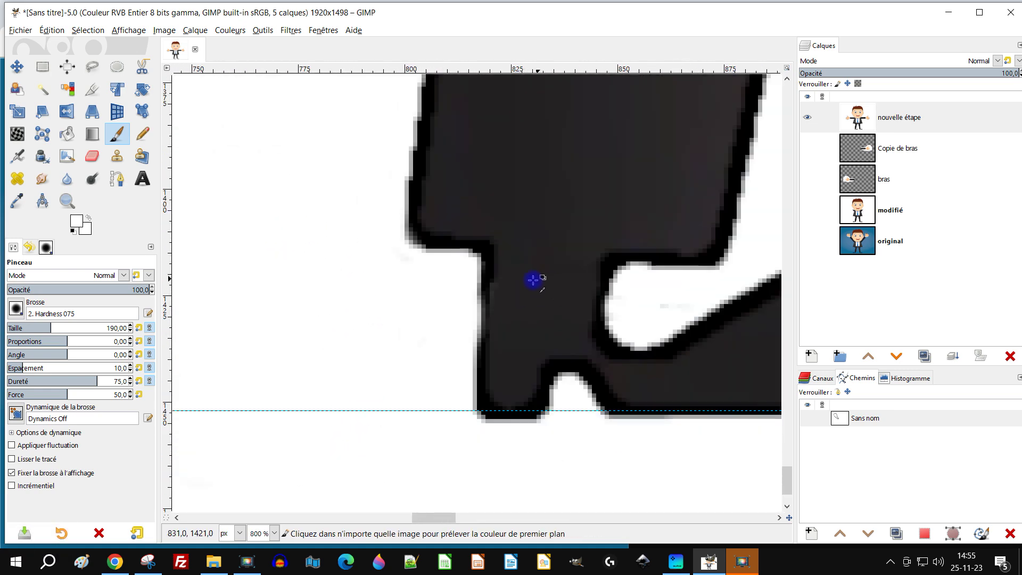
# - Darken the ankle's outer outline with sampled black and blend the pale pixels inside it using the trousers' dark grey
pyautogui.keyDown('ctrl'); pyautogui.scroll(3, 534, 281); pyautogui.keyUp('ctrl')
pyautogui.keyDown('ctrl'); pyautogui.click(377, 227); pyautogui.keyUp('ctrl')
pyautogui.keyDown('ctrl'); pyautogui.scroll(2, 376, 227); pyautogui.keyUp('ctrl')
pyautogui.scroll(-2, 366, 335)
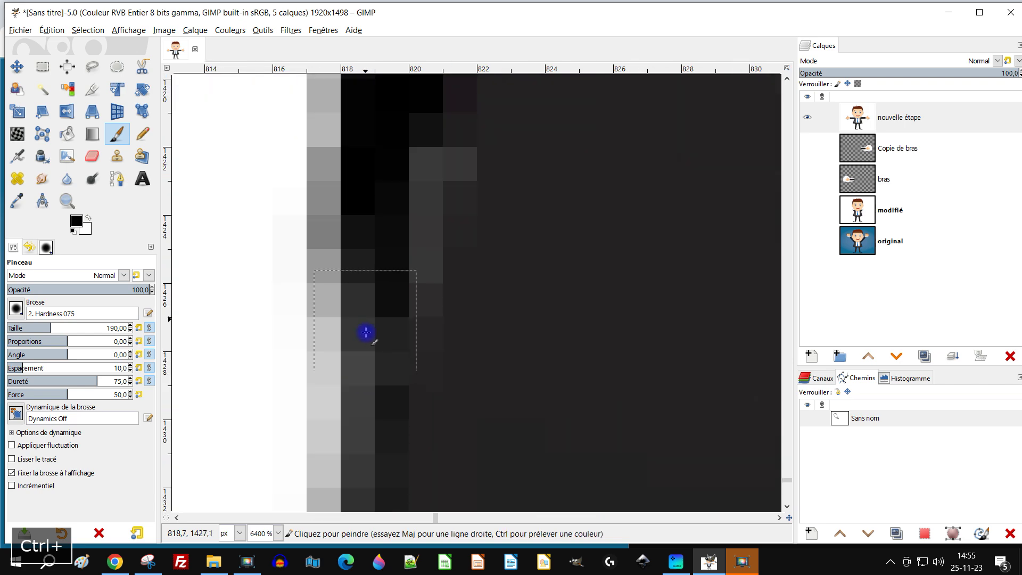
pyautogui.keyDown('ctrl'); pyautogui.click(602, 269); pyautogui.keyUp('ctrl')
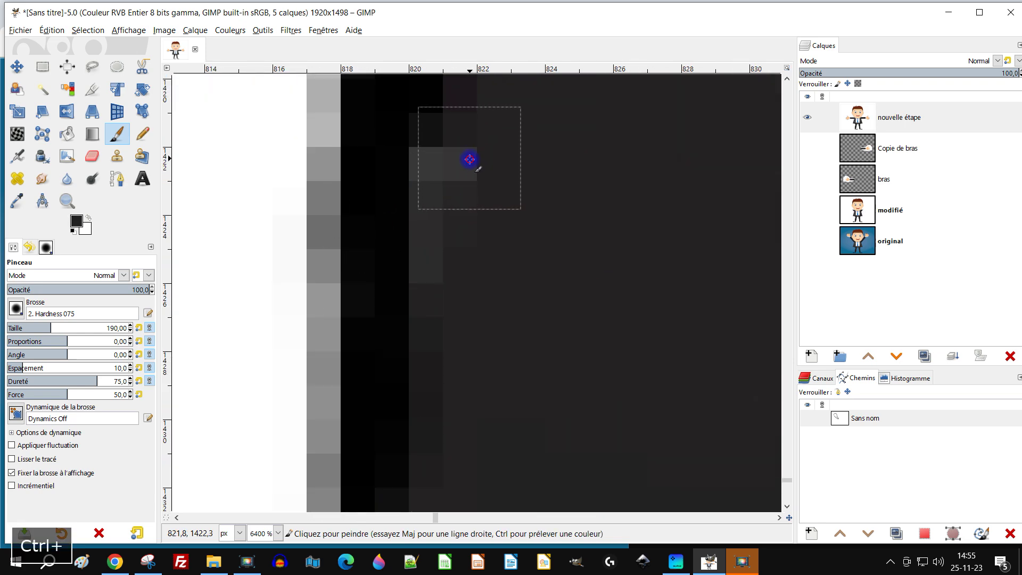
pyautogui.keyDown('ctrl'); pyautogui.scroll(-9, 566, 270); pyautogui.keyUp('ctrl')
pyautogui.keyDown('ctrl'); pyautogui.scroll(-5, 585, 247); pyautogui.keyUp('ctrl')
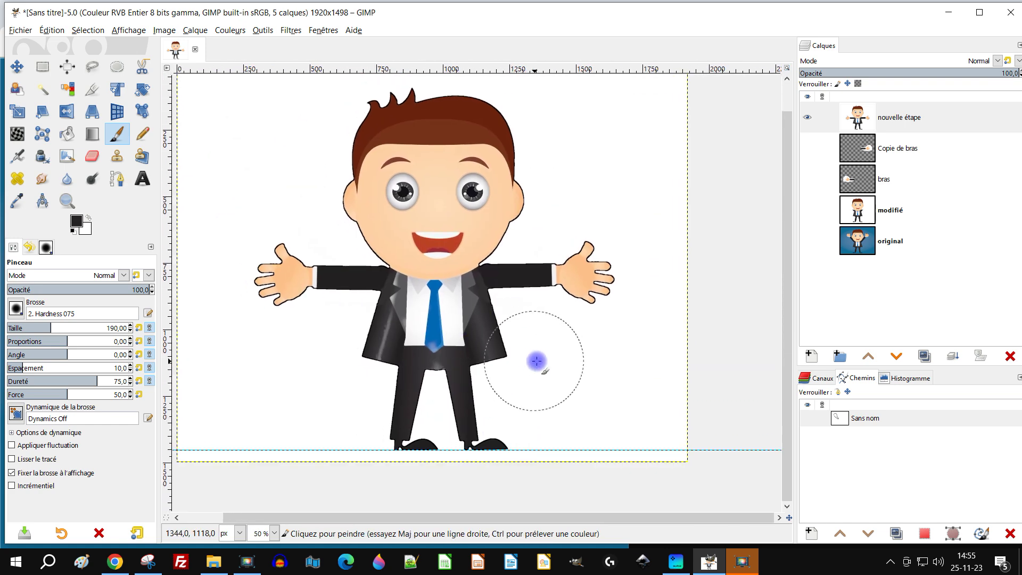
# - Remove the horizontal guide under the shoes with the Move tool and check the whole figure
pyautogui.click(15, 68)
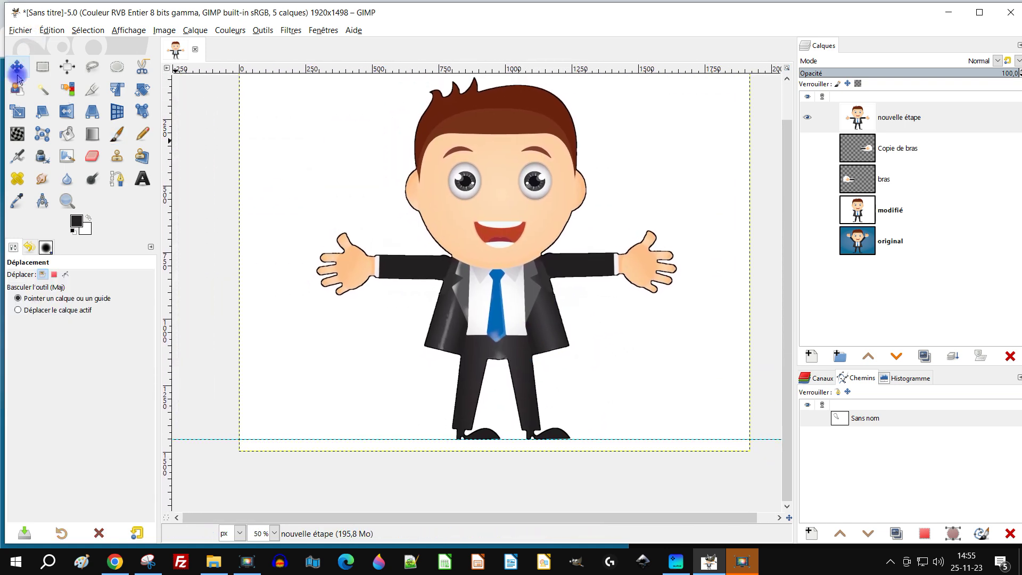
pyautogui.moveTo(412, 438); pyautogui.dragTo(484, 10)
pyautogui.keyDown('ctrl'); pyautogui.scroll(-2, 566, 290); pyautogui.keyUp('ctrl')
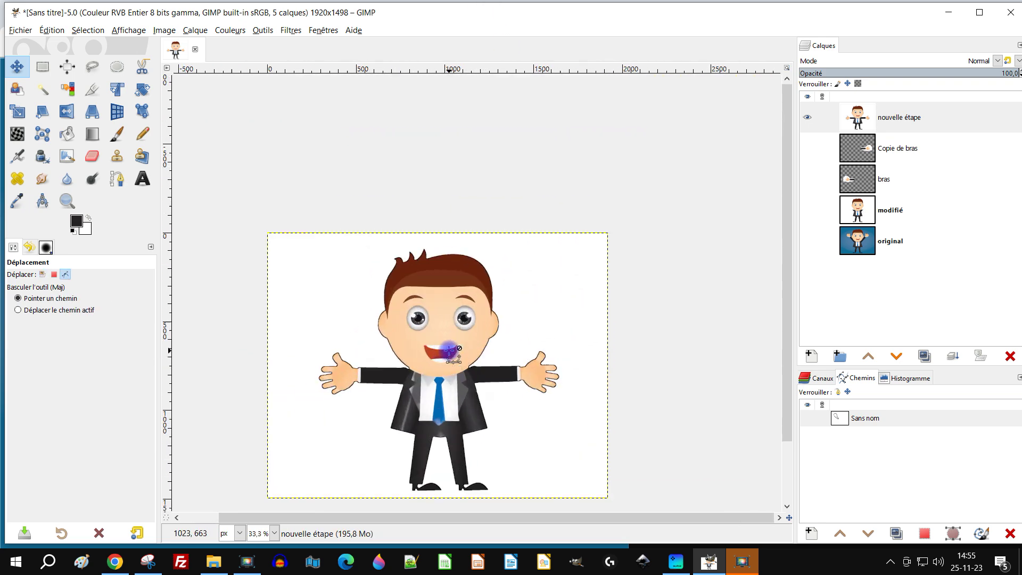
pyautogui.keyDown('ctrl'); pyautogui.scroll(3, 450, 352); pyautogui.keyUp('ctrl')
pyautogui.keyDown('ctrl'); pyautogui.scroll(-2, 585, 287); pyautogui.keyUp('ctrl')
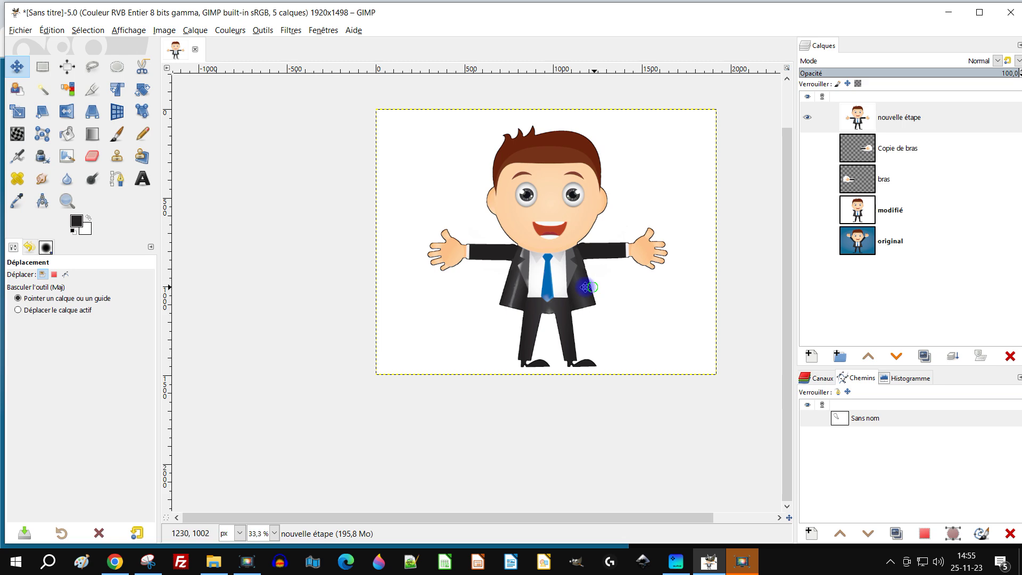
# - Save the image as Sans titre.xcf in the Documents folder
pyautogui.hotkey('ctrl', 's')
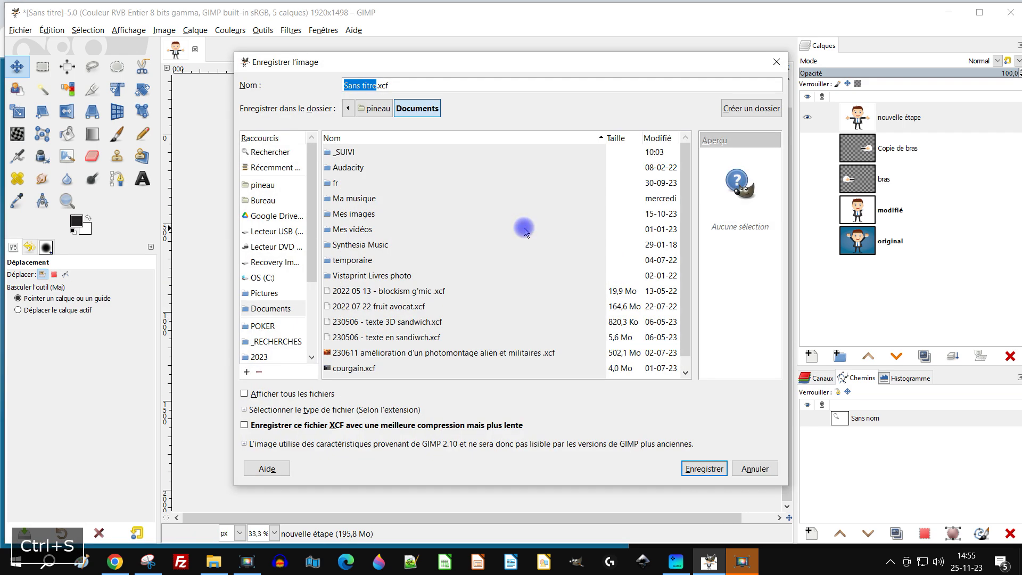
pyautogui.click(704, 468)
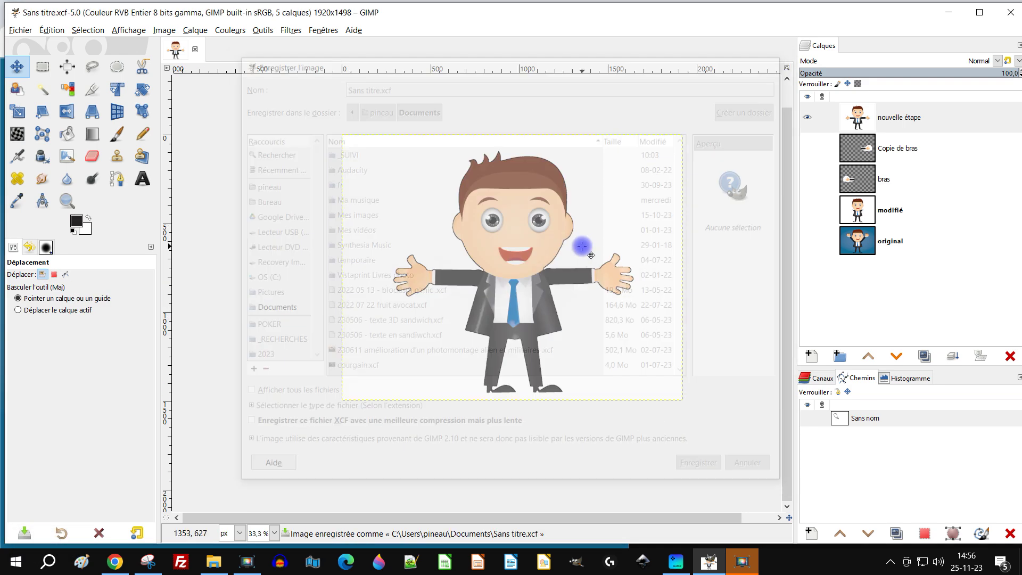
# - Save the image under the new name chef.xcf in the 2023 / 11-novembre / animation folder
pyautogui.click(20, 30)
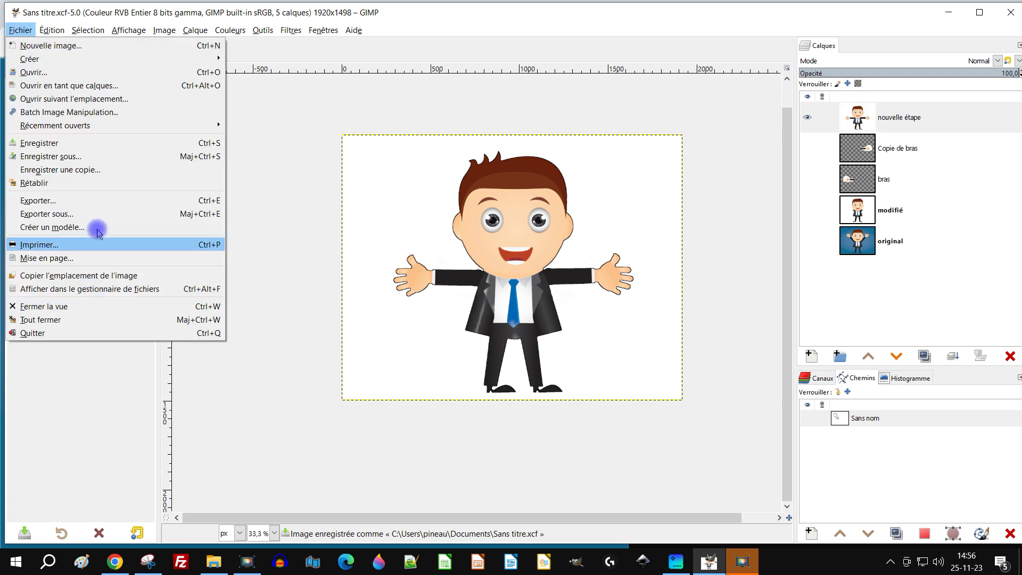
pyautogui.click(114, 156)
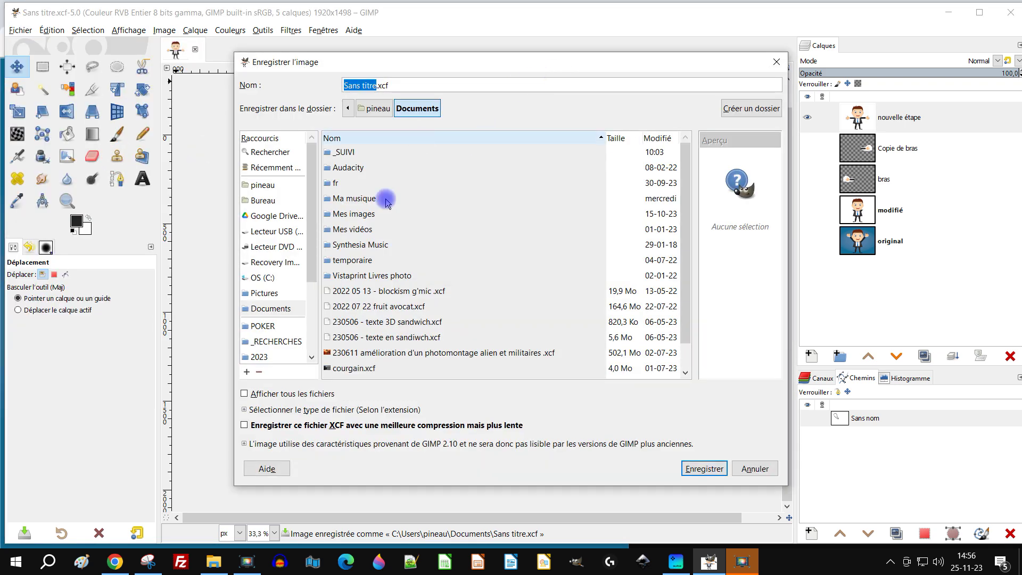
pyautogui.scroll(-1, 269, 298)
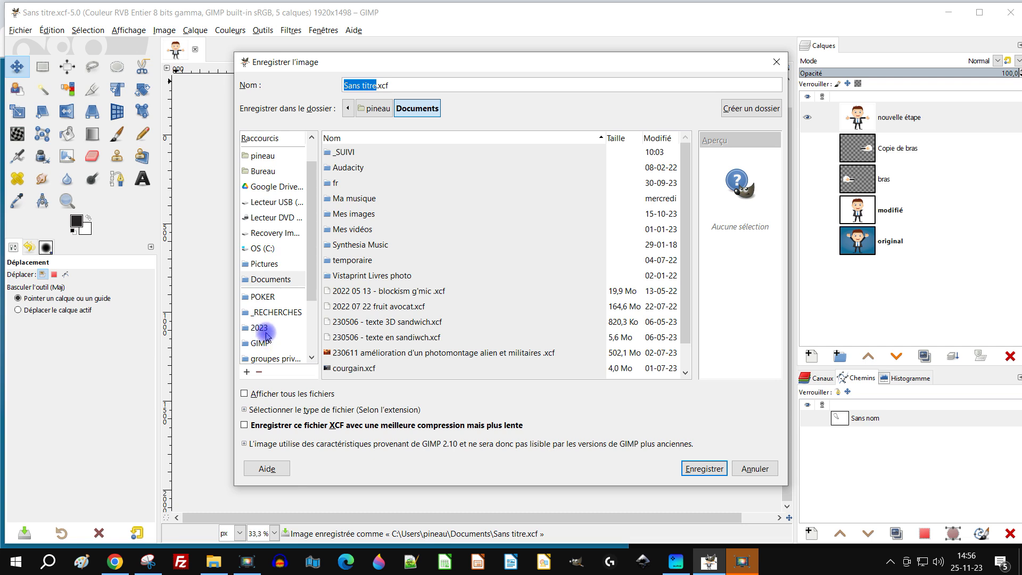
pyautogui.scroll(-1, 276, 313)
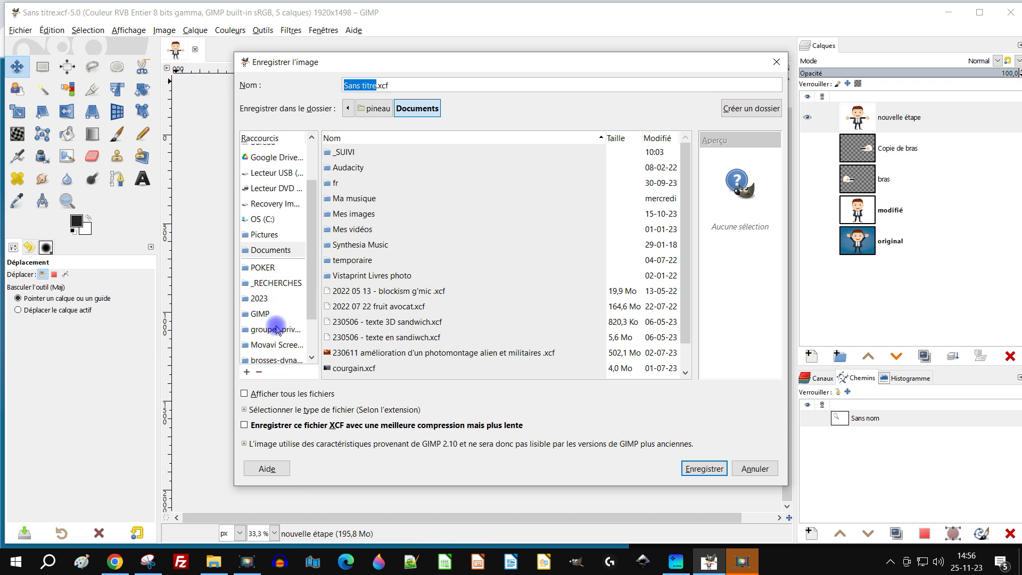
pyautogui.click(259, 299)
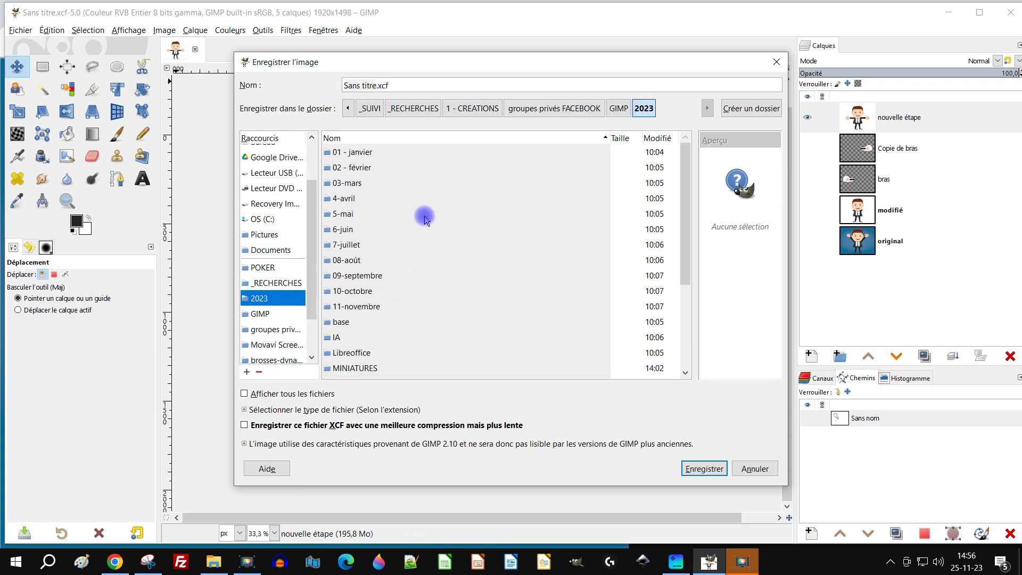
pyautogui.doubleClick(361, 304)
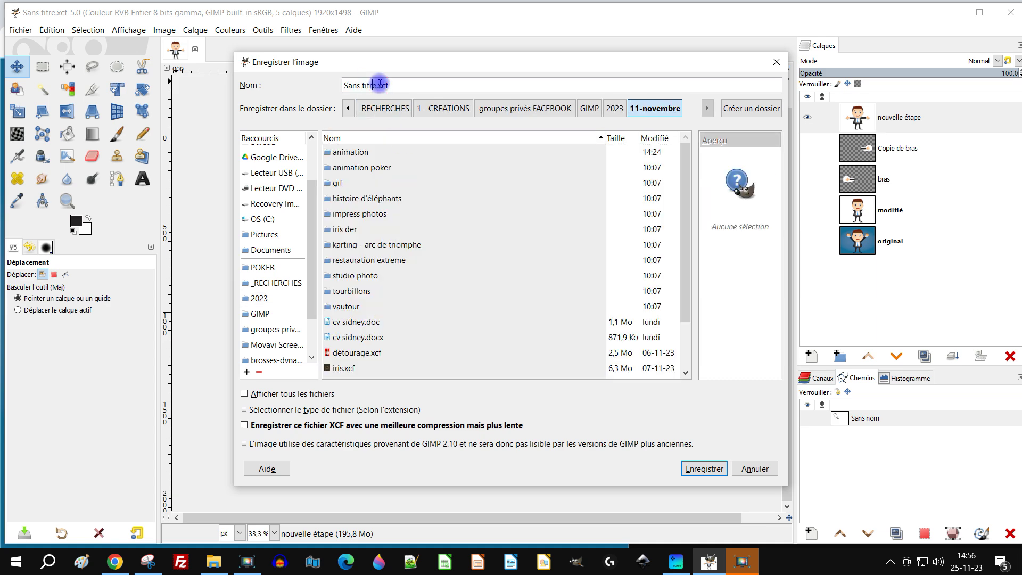
pyautogui.doubleClick(355, 152)
pyautogui.click(372, 84)
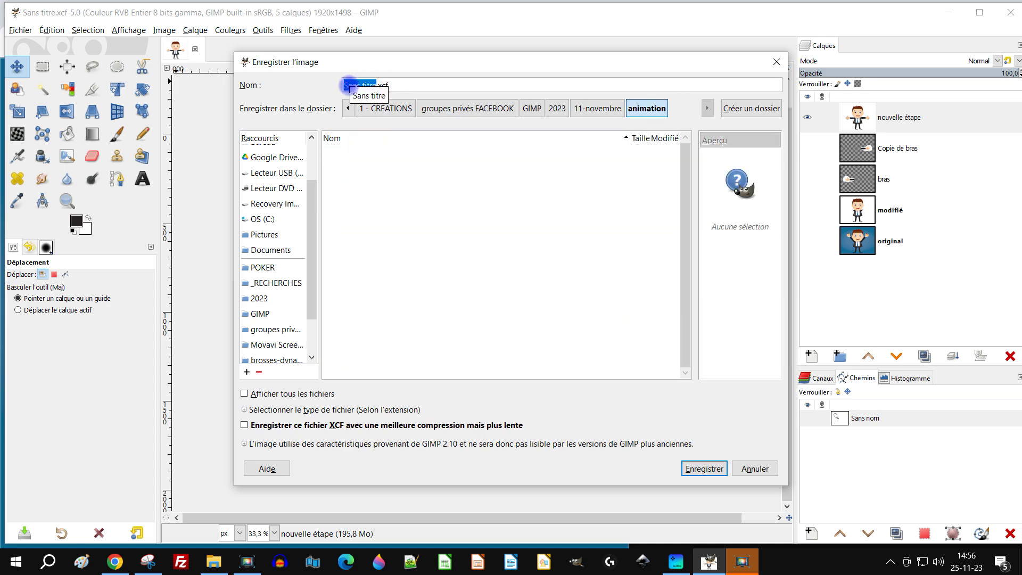
pyautogui.write('chef')
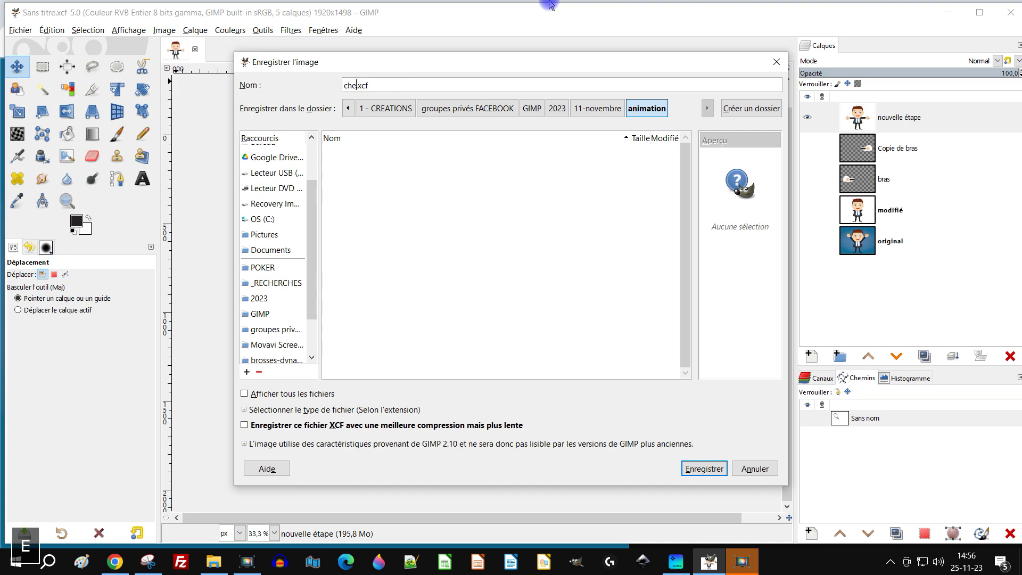
pyautogui.press('Return')
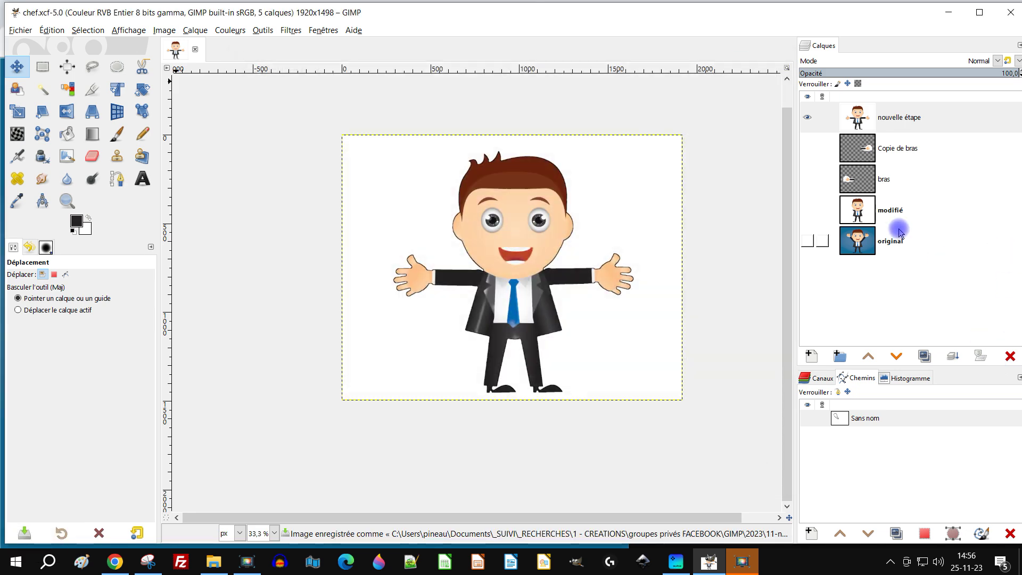
# - Export the image to the animation folder as nouveau chef 2023.jpg with JPEG quality 100
pyautogui.scroll(2, 577, 330)
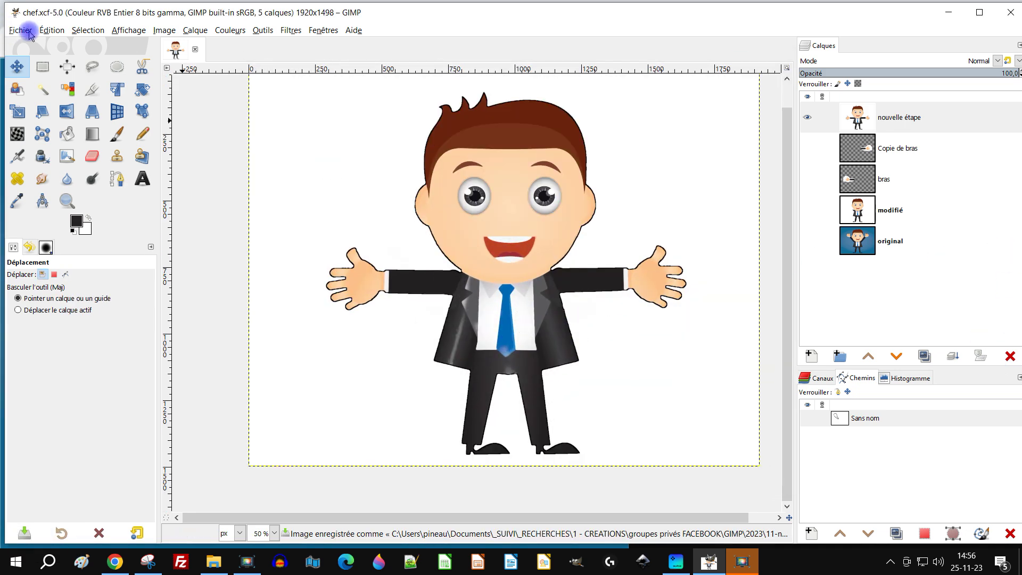
pyautogui.click(20, 29)
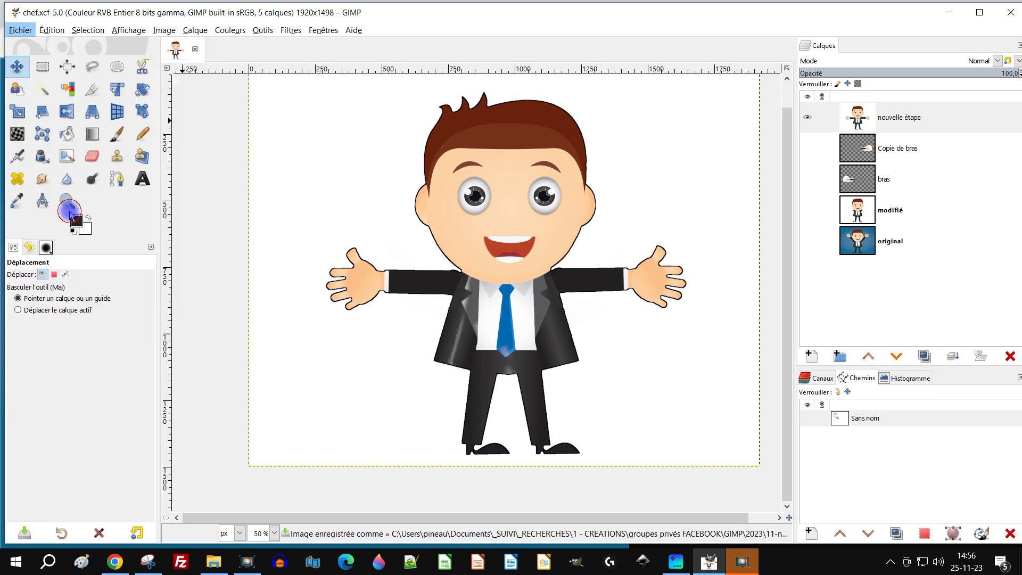
pyautogui.click(72, 212)
pyautogui.click(371, 35)
pyautogui.tripleClick(371, 35)
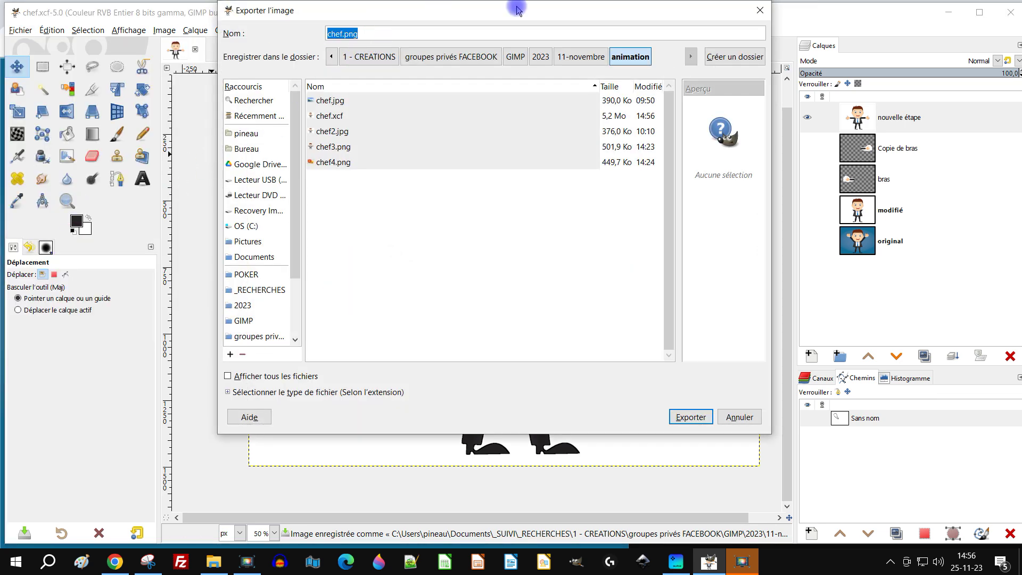
pyautogui.write('nouve')
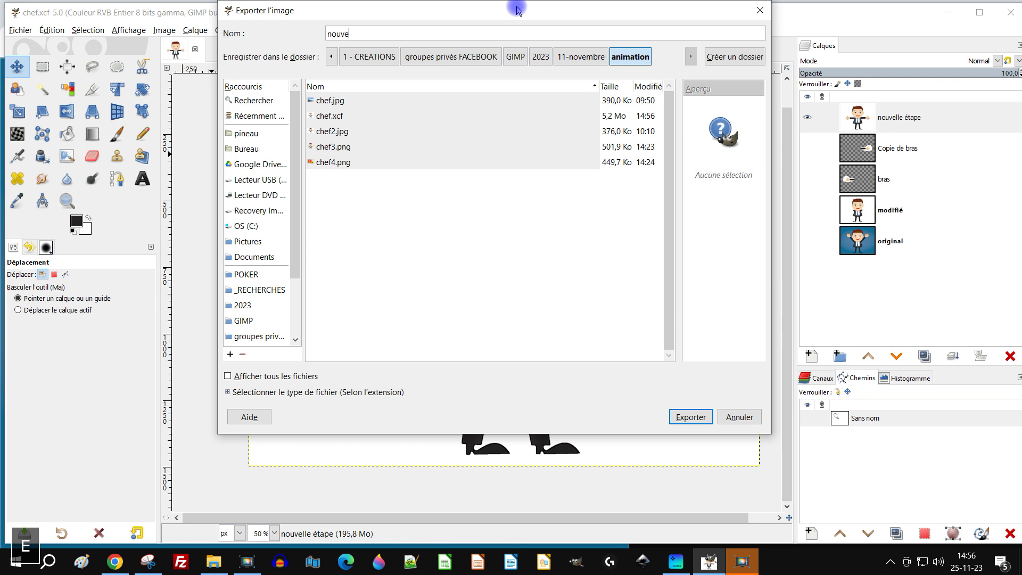
pyautogui.write('au chef 2023.jpg')
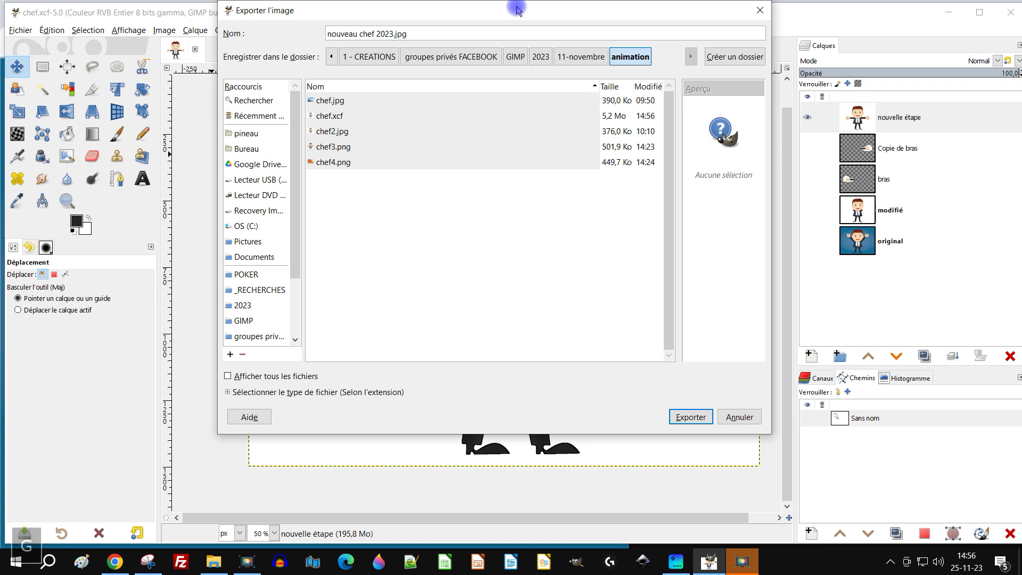
pyautogui.press('Return')
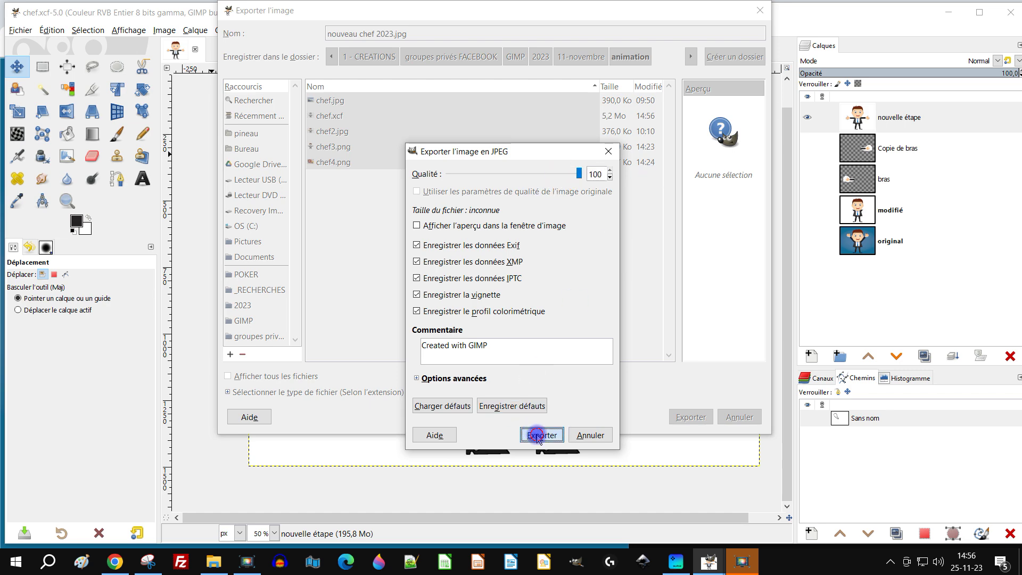
pyautogui.click(541, 434)
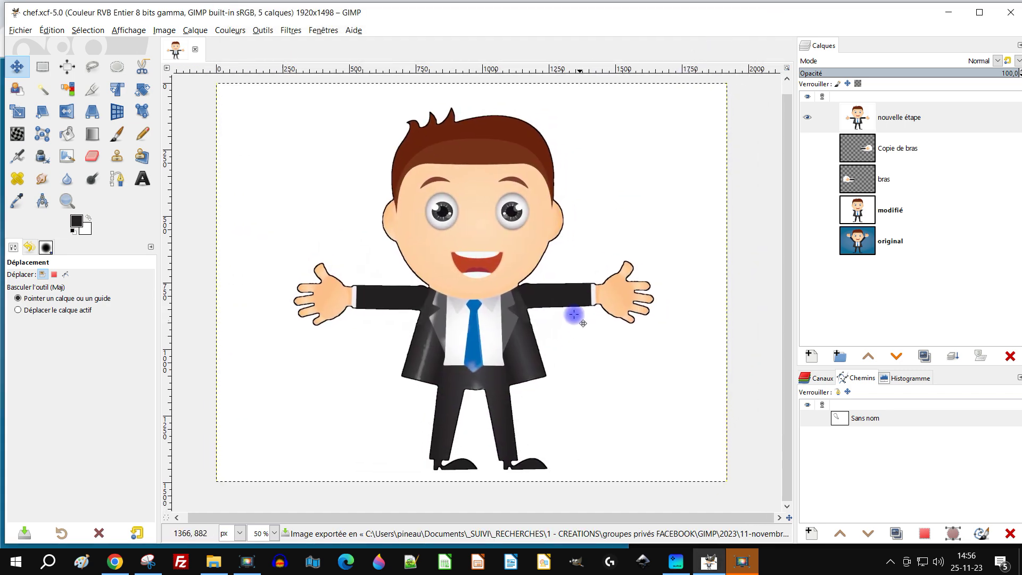
# - Switch to Chrome, close the Pixabay image page and bring up the Animated Drawings site
pyautogui.click(118, 564)
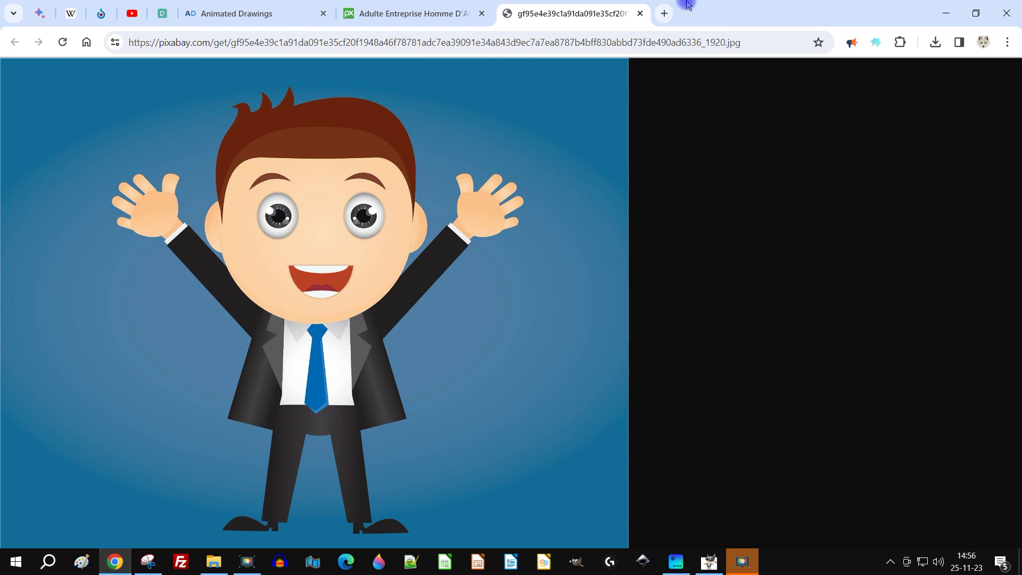
pyautogui.click(639, 14)
pyautogui.click(197, 13)
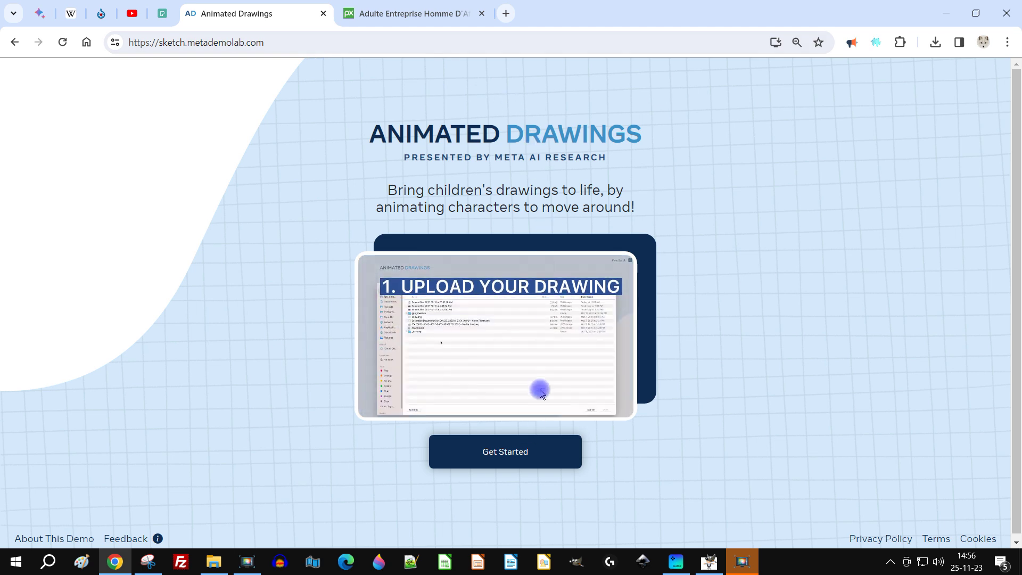
# - Start the Animated Drawings demo and upload nouveau chef 2023.jpg as the drawing
pyautogui.click(525, 449)
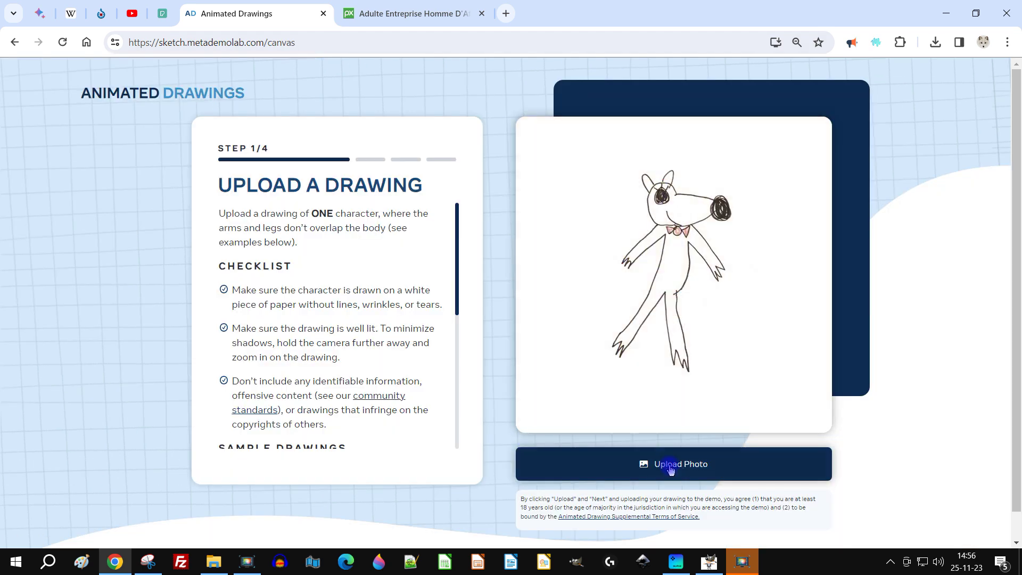
pyautogui.click(698, 462)
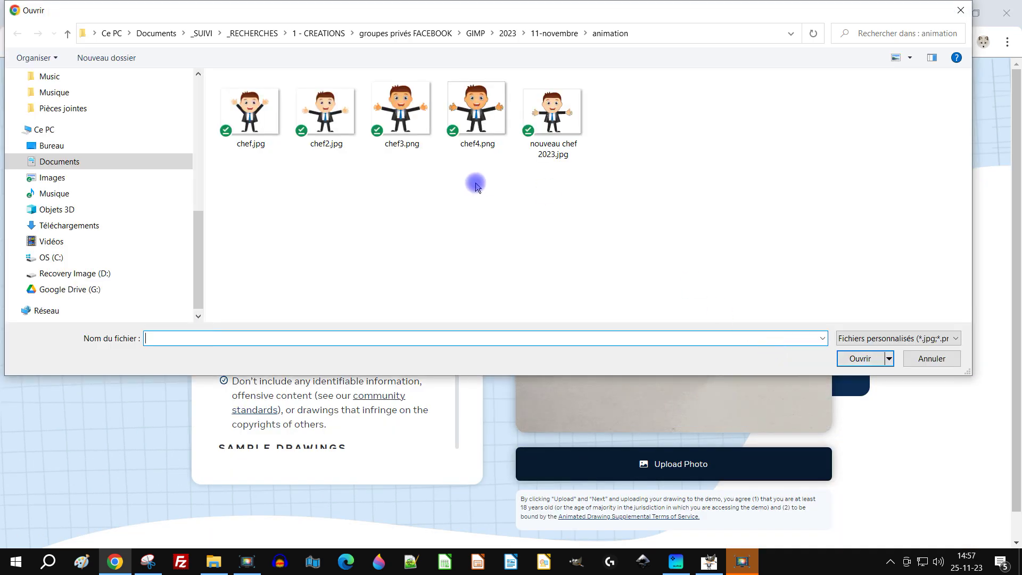
pyautogui.doubleClick(563, 122)
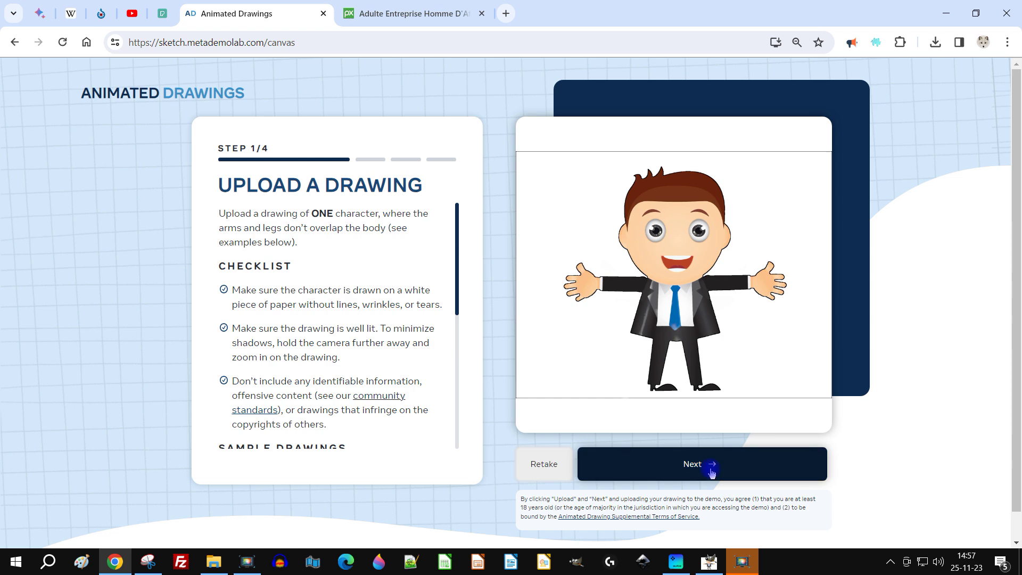
# - Look further down the upload checklist and switch back to GIMP
pyautogui.scroll(-1, 289, 277)
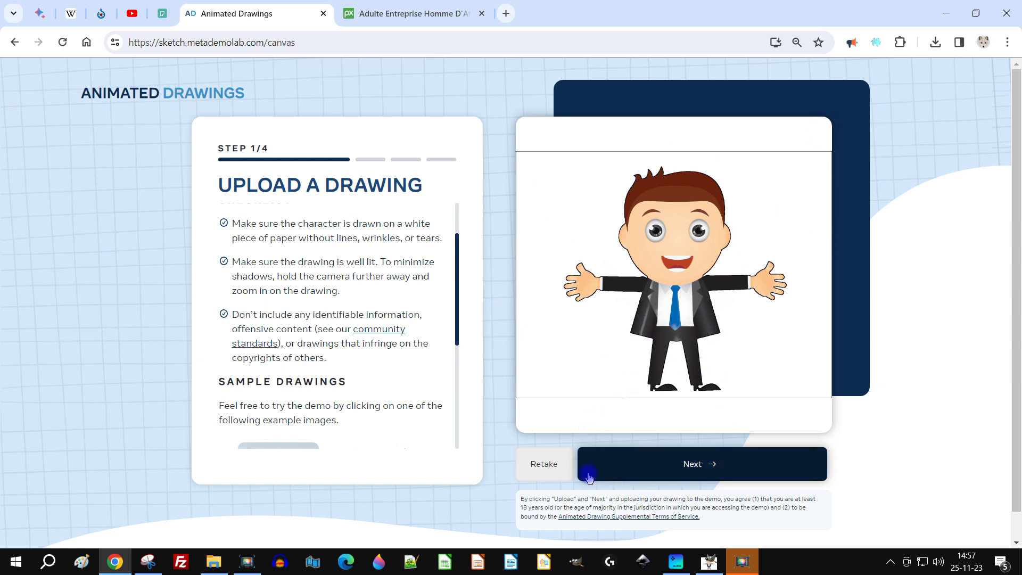
pyautogui.click(708, 563)
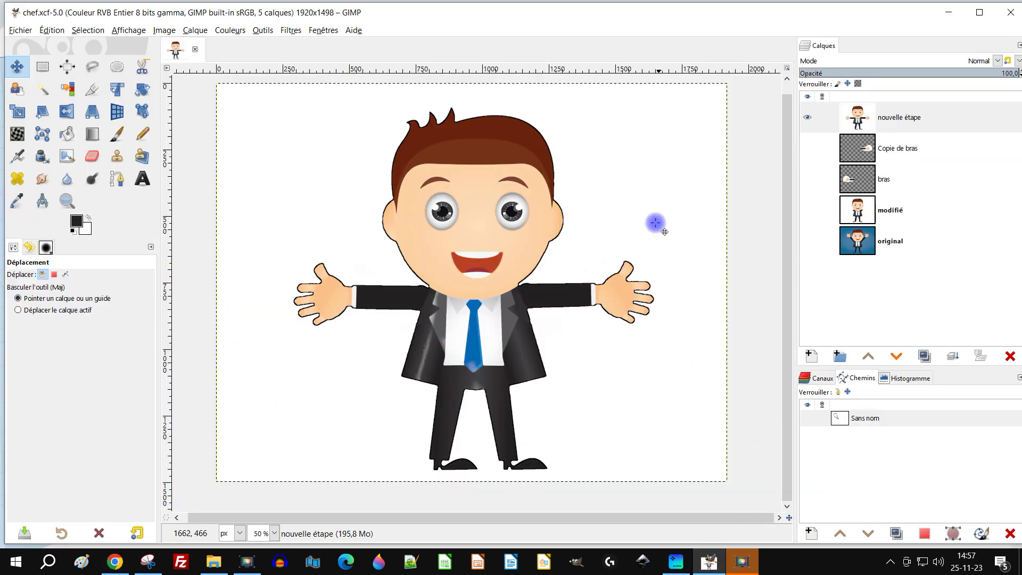
pyautogui.scroll(-1, 654, 221)
pyautogui.click(871, 124)
pyautogui.click(420, 306)
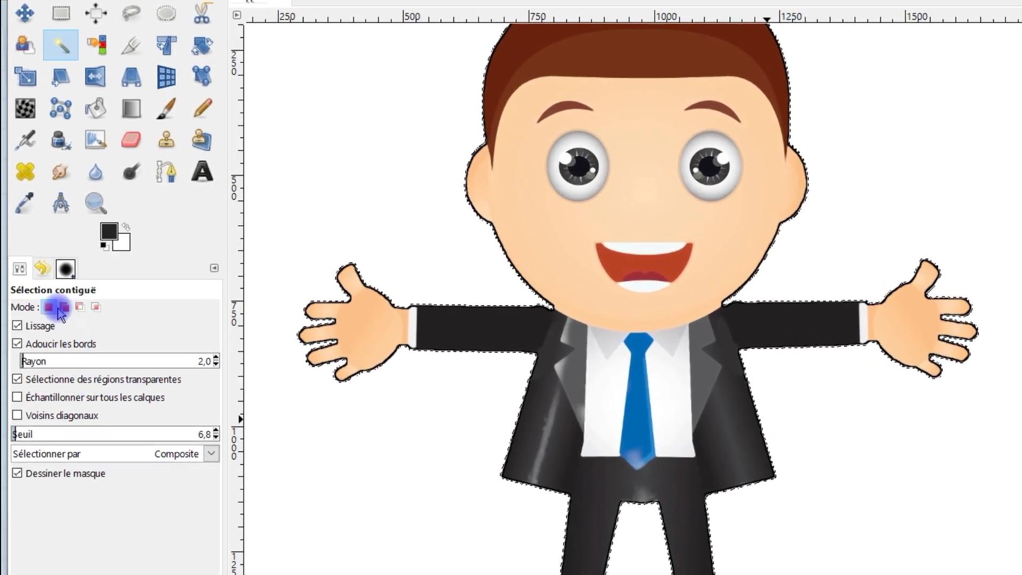
pyautogui.keyDown('shift'); pyautogui.click(367, 333); pyautogui.keyUp('shift')
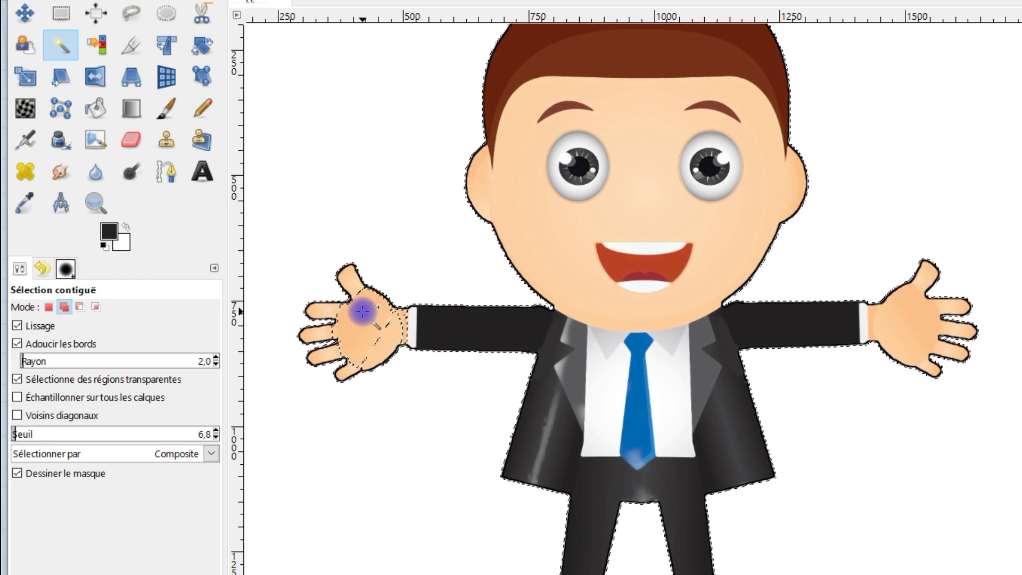
pyautogui.click(107, 1)
pyautogui.click(138, 3)
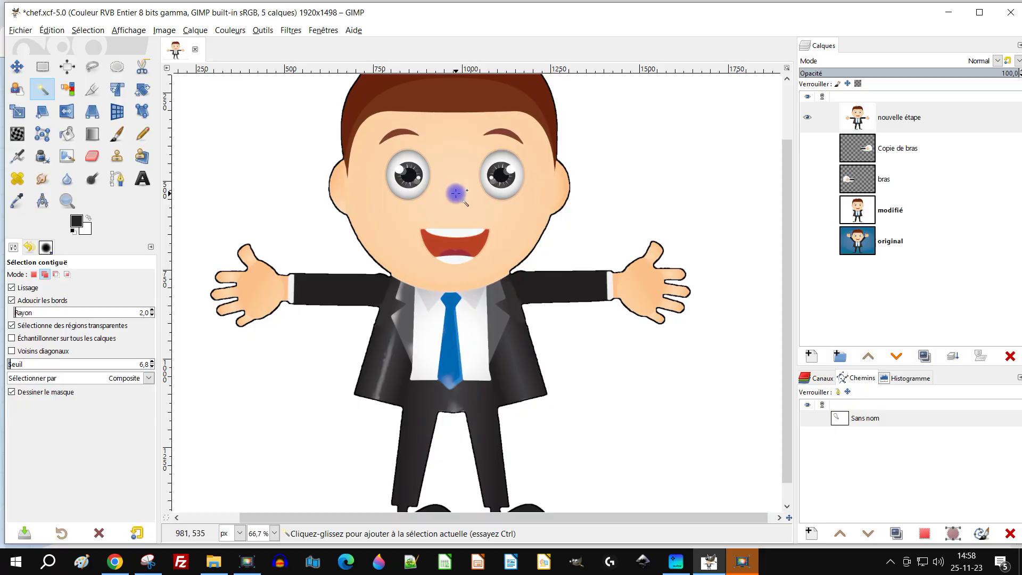
pyautogui.moveTo(646, 194); pyautogui.dragTo(669, 207)
pyautogui.moveTo(482, 202); pyautogui.dragTo(468, 182)
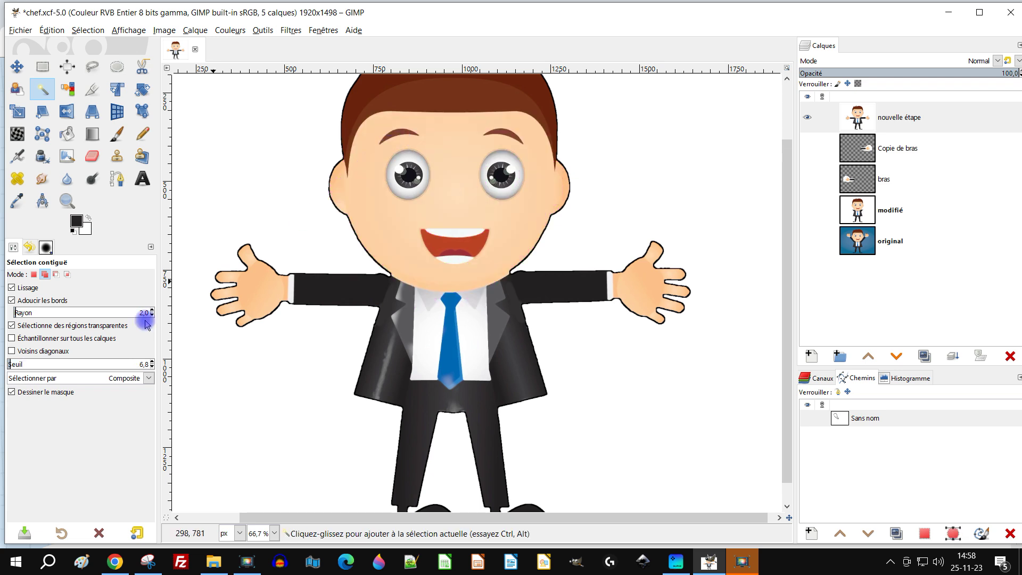
# - Set Fuzzy Select to select by Luminosité LCh and select the character's face skin along with the white shirt
pyautogui.click(98, 377)
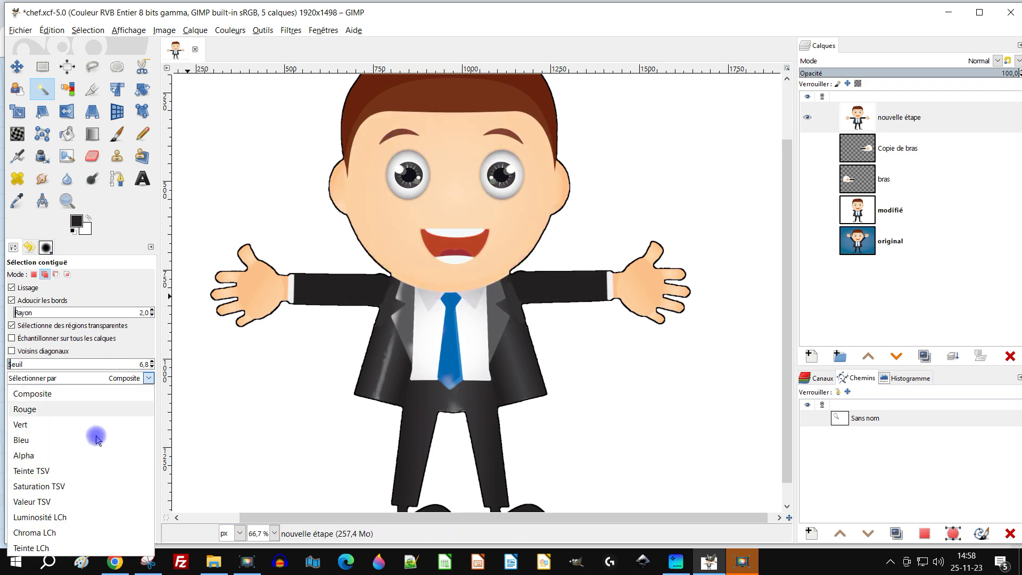
pyautogui.click(91, 517)
pyautogui.moveTo(466, 200); pyautogui.dragTo(476, 208)
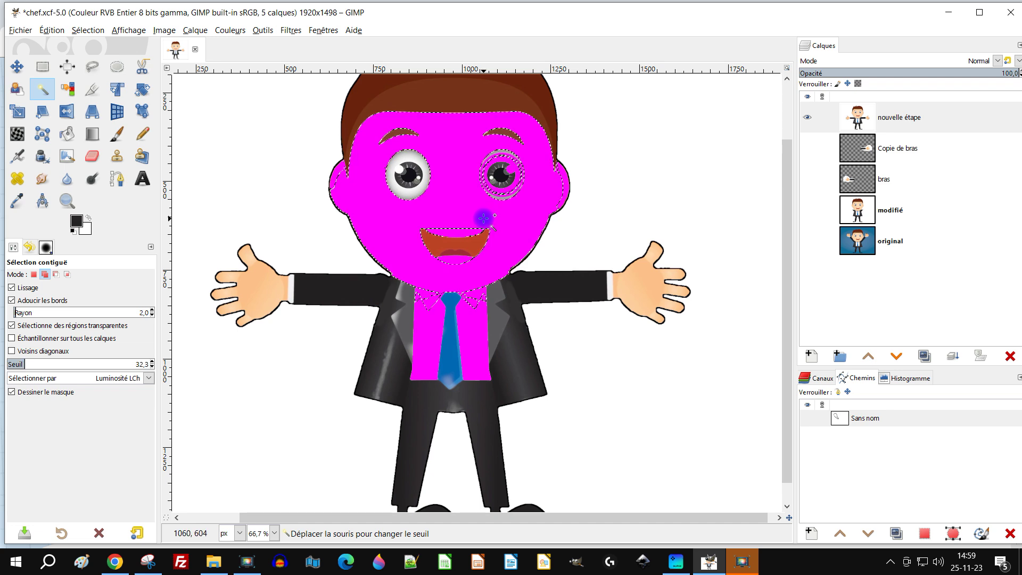
pyautogui.moveTo(483, 217); pyautogui.dragTo(462, 203)
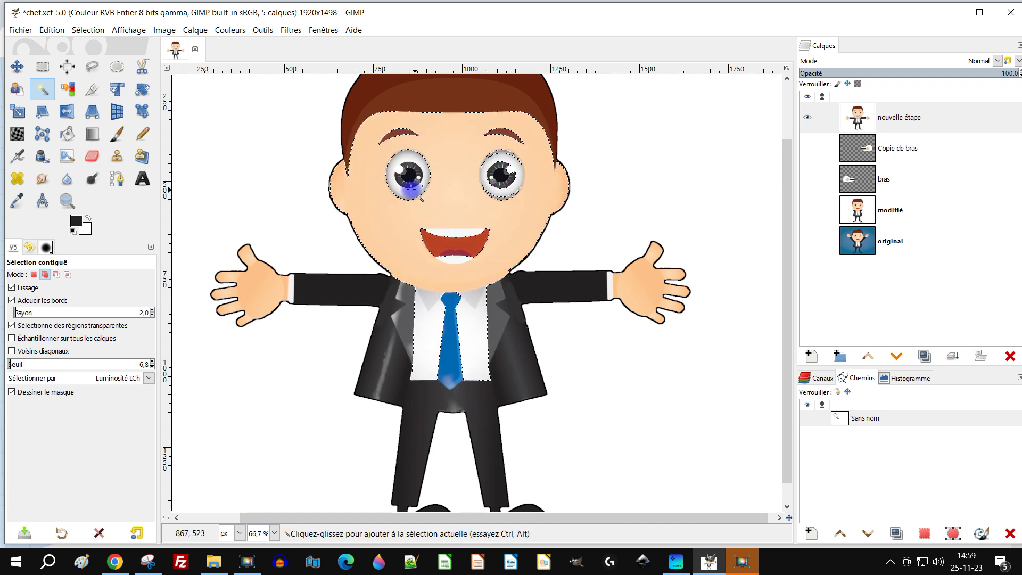
# - Add the left eye area and both hands to the selection, and set the selection criterion back to Composite
pyautogui.moveTo(408, 190); pyautogui.dragTo(429, 203)
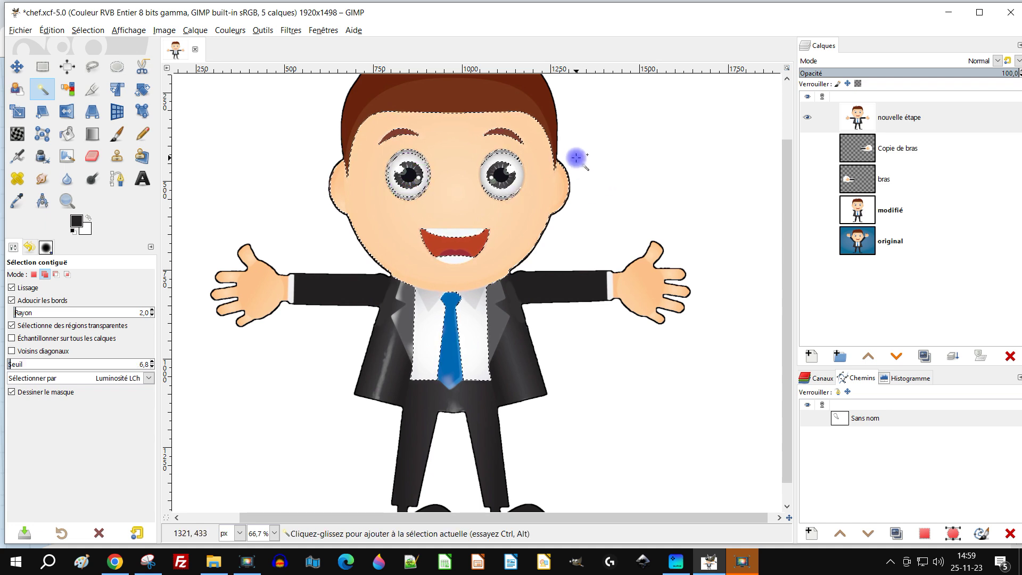
pyautogui.moveTo(632, 288); pyautogui.dragTo(646, 298)
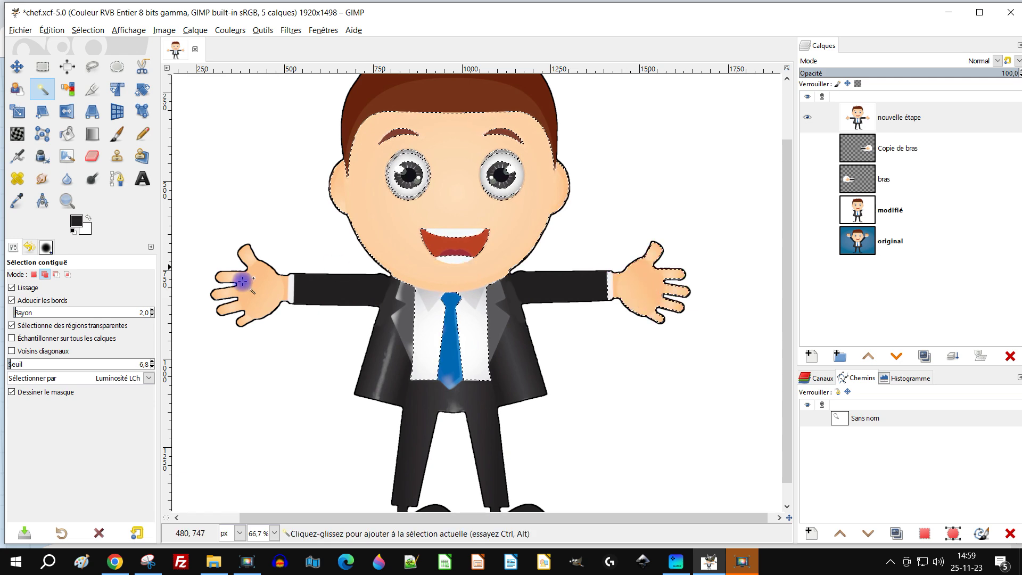
pyautogui.moveTo(250, 285); pyautogui.dragTo(265, 299)
pyautogui.press('-')
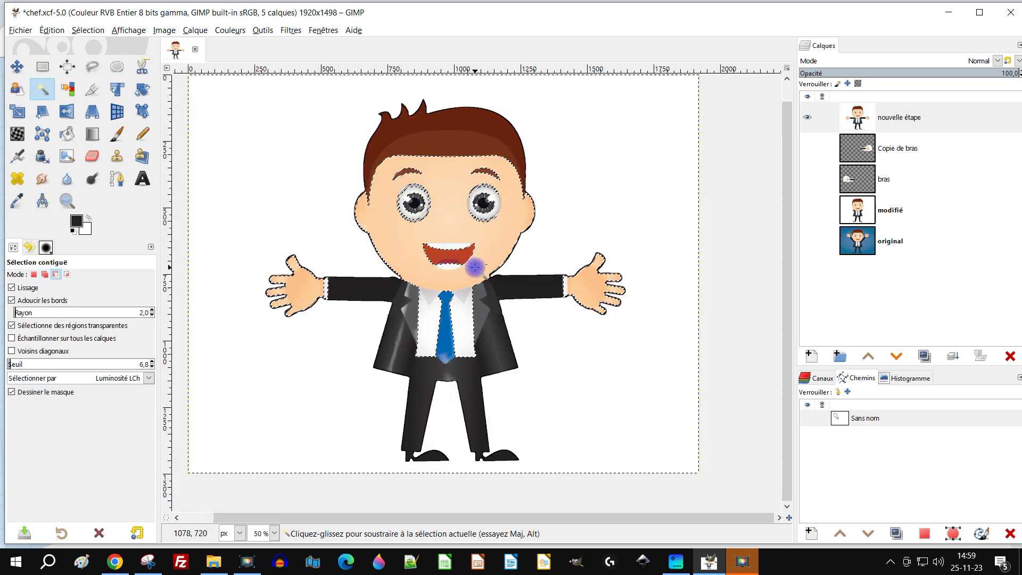
pyautogui.click(118, 378)
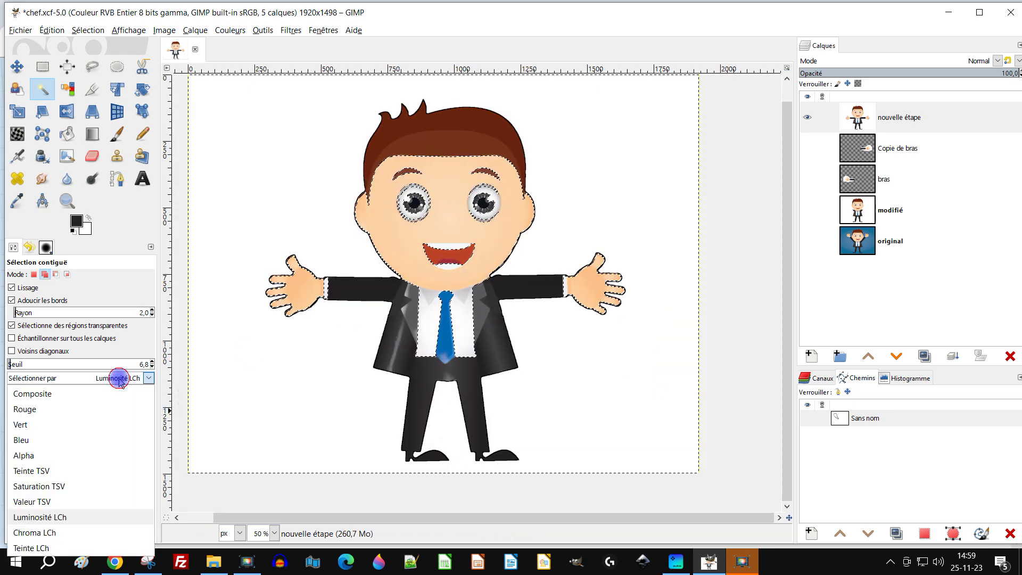
pyautogui.click(75, 394)
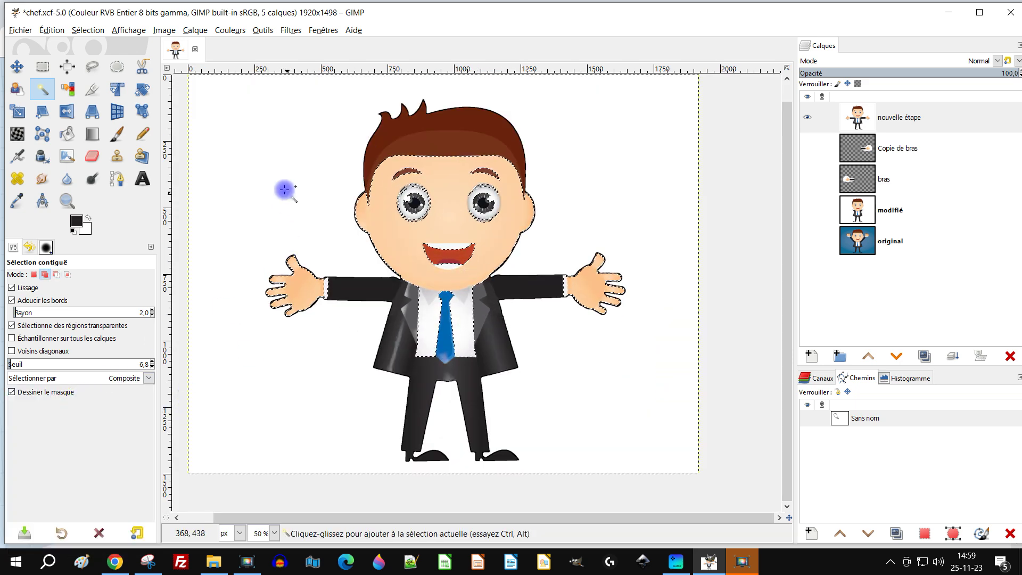
# - Deepen the selected skin colour with Levels, using an input black level of 146 and a gamma of 1,43
pyautogui.click(230, 30)
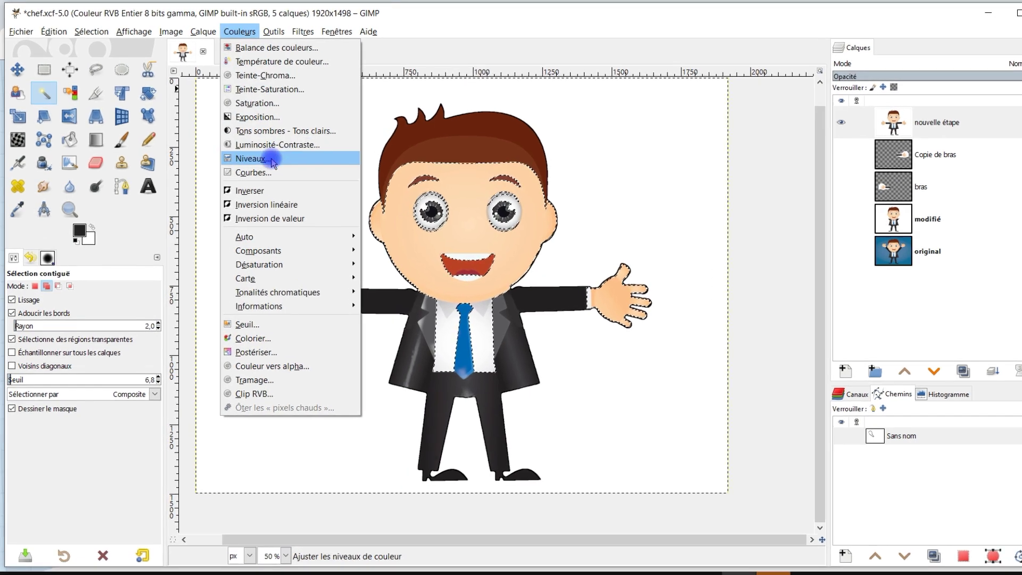
pyautogui.click(261, 153)
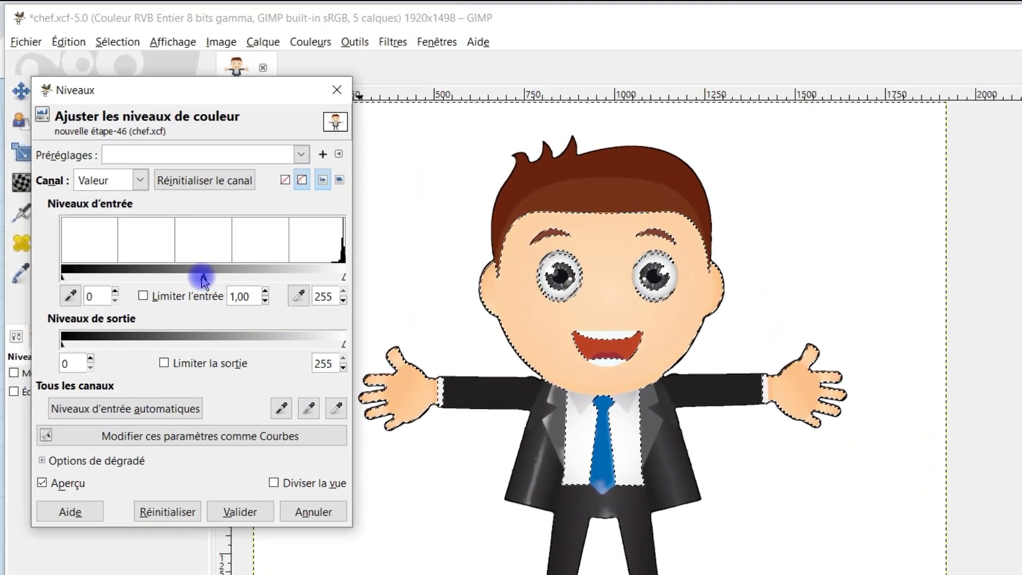
pyautogui.moveTo(184, 249); pyautogui.dragTo(234, 279)
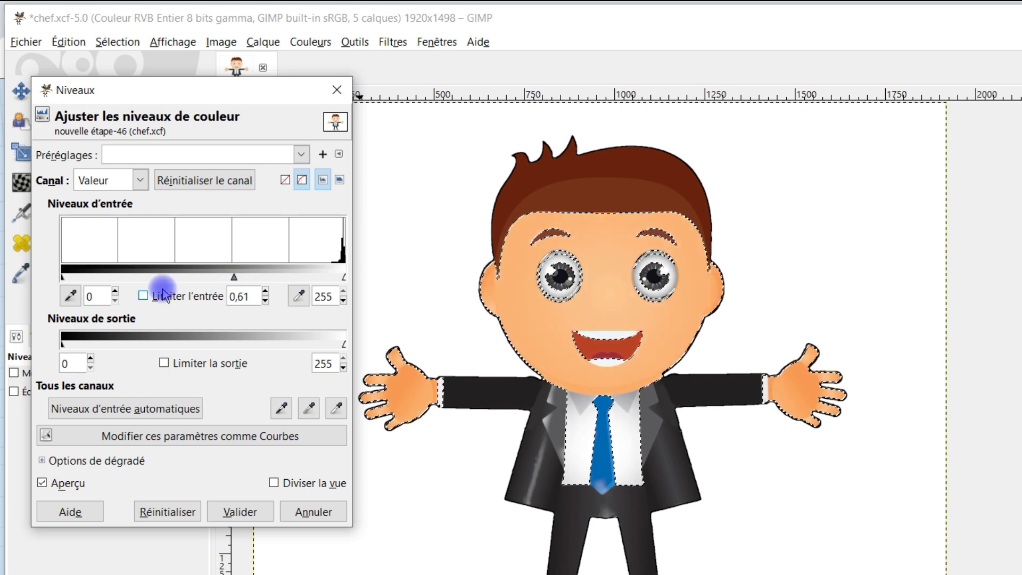
pyautogui.moveTo(64, 281); pyautogui.dragTo(81, 285)
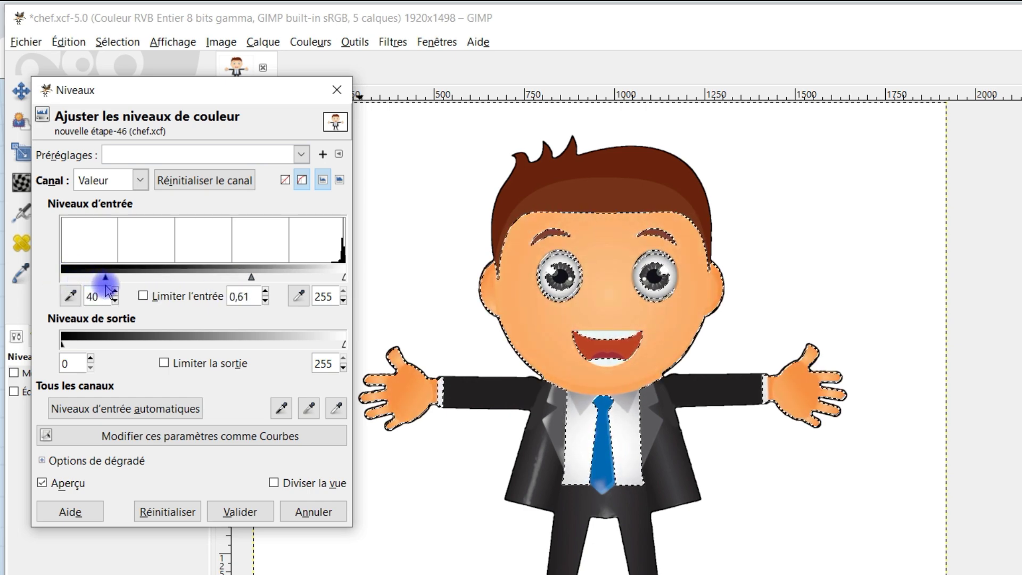
pyautogui.moveTo(126, 288)
pyautogui.mouseDown()
pyautogui.moveTo(150, 292)
pyautogui.moveTo(137, 287)
pyautogui.mouseUp()
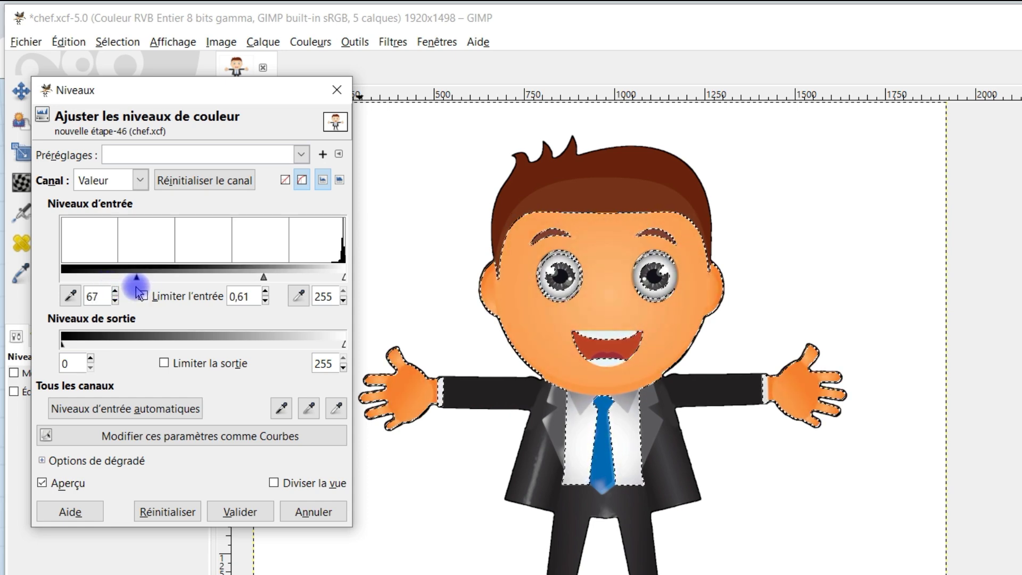
pyautogui.moveTo(266, 282); pyautogui.dragTo(256, 281)
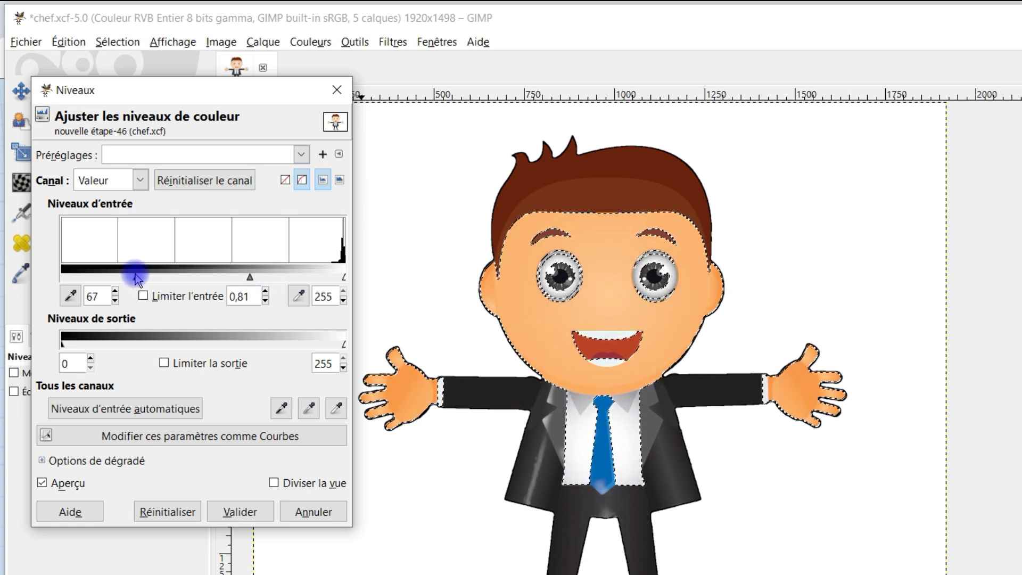
pyautogui.moveTo(135, 278); pyautogui.dragTo(153, 279)
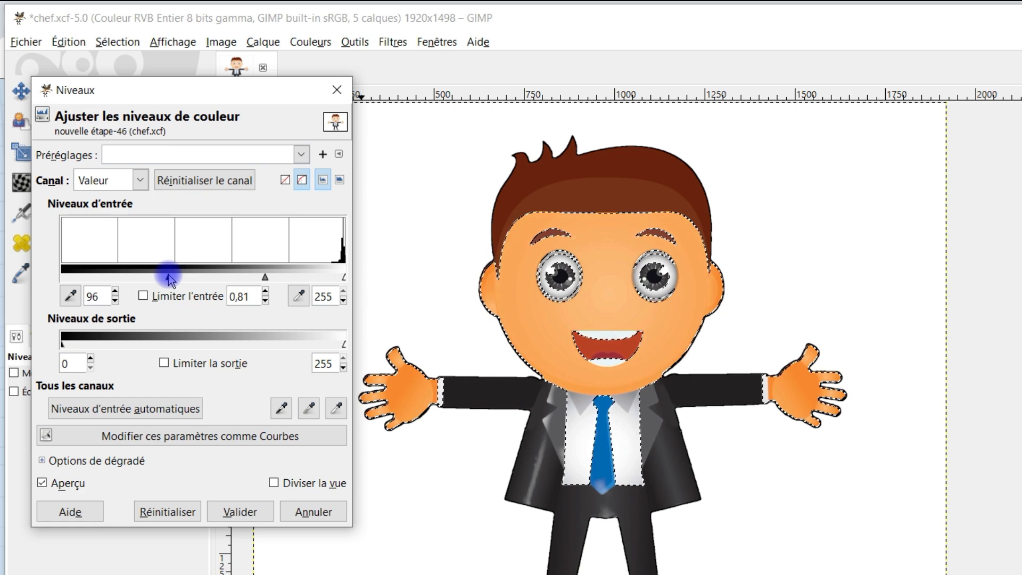
pyautogui.moveTo(265, 280)
pyautogui.mouseDown()
pyautogui.moveTo(247, 279)
pyautogui.moveTo(265, 282)
pyautogui.mouseUp()
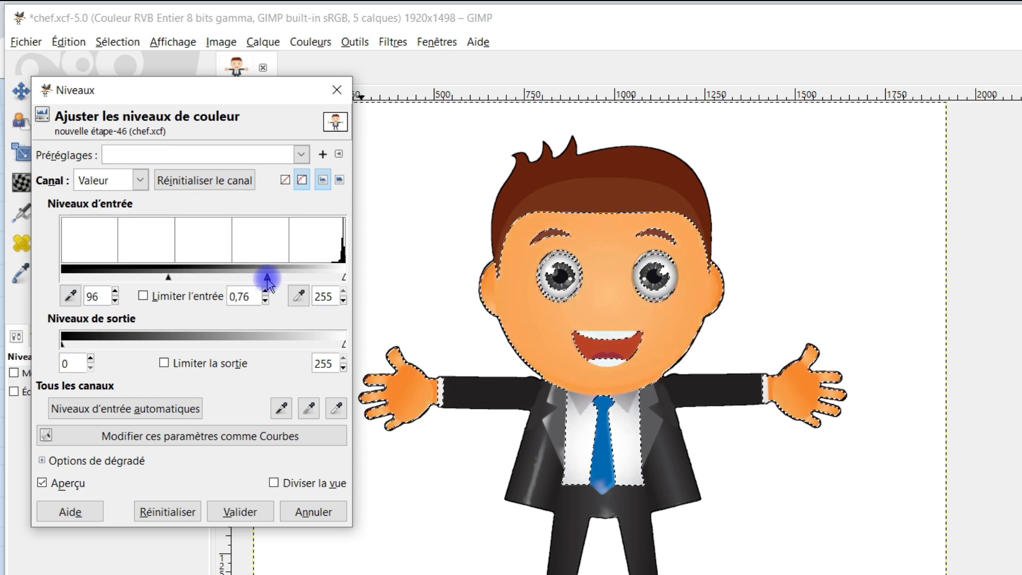
pyautogui.moveTo(267, 284); pyautogui.dragTo(261, 282)
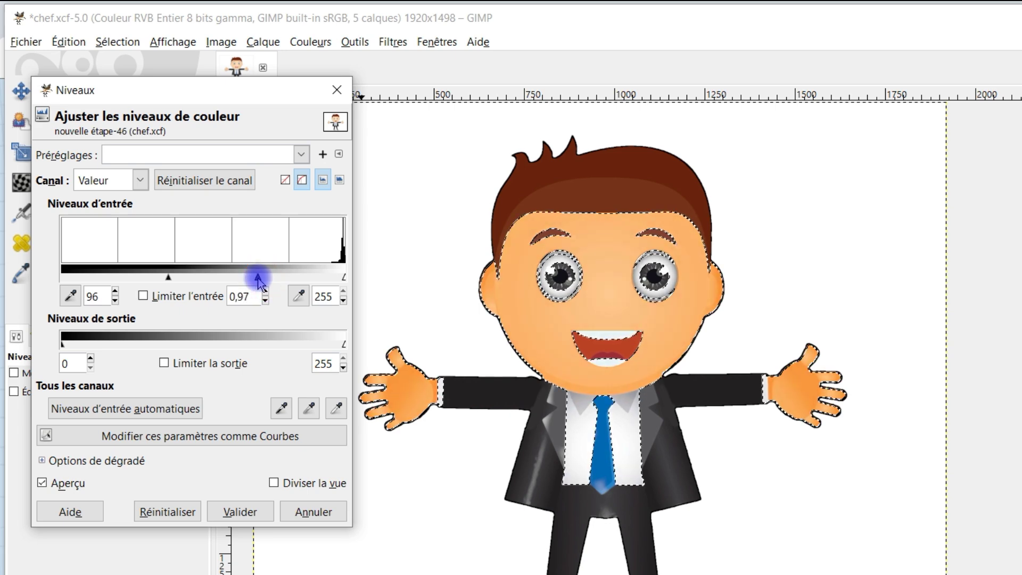
pyautogui.moveTo(168, 278); pyautogui.dragTo(184, 282)
pyautogui.moveTo(265, 280); pyautogui.dragTo(256, 282)
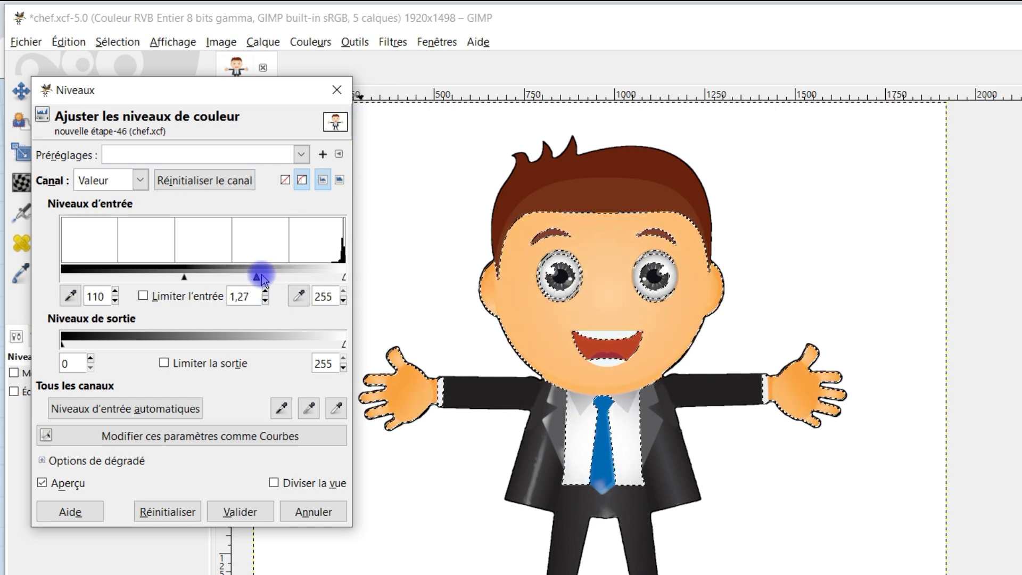
pyautogui.moveTo(186, 279); pyautogui.dragTo(272, 284)
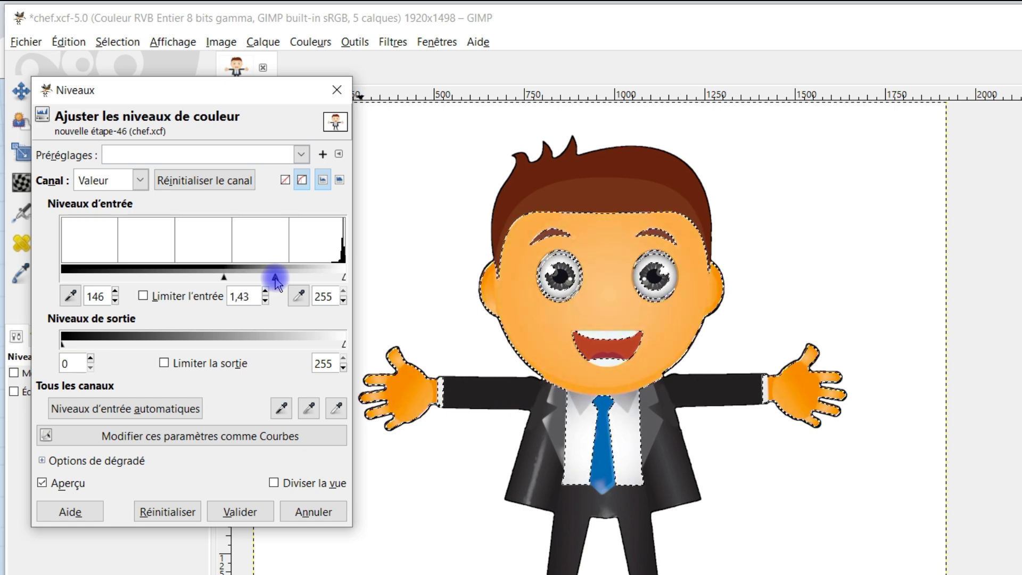
pyautogui.click(250, 512)
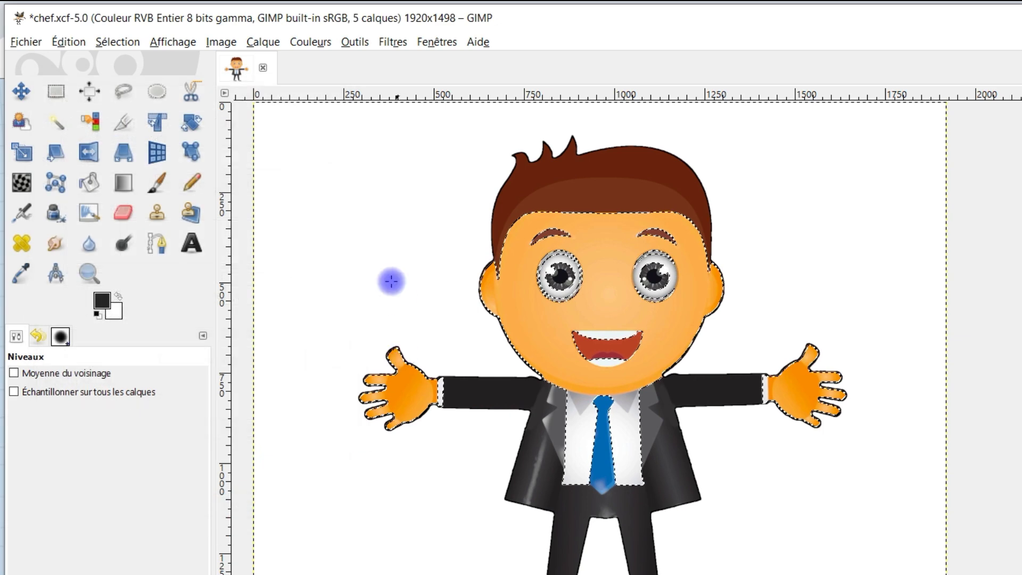
# - Clear the selection and export the recoloured image again over nouveau chef 2023.jpg
pyautogui.click(116, 41)
pyautogui.click(154, 82)
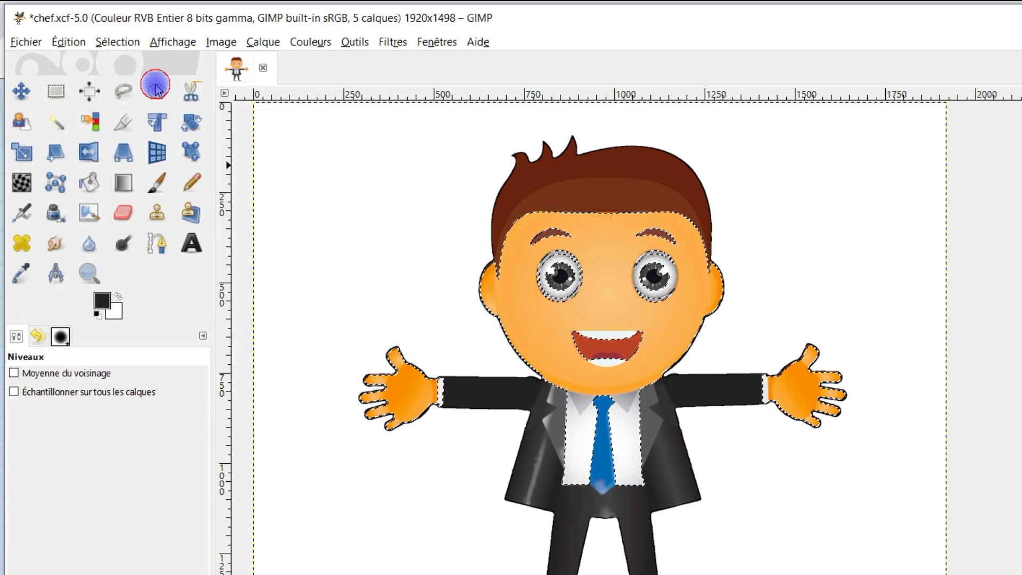
pyautogui.click(21, 41)
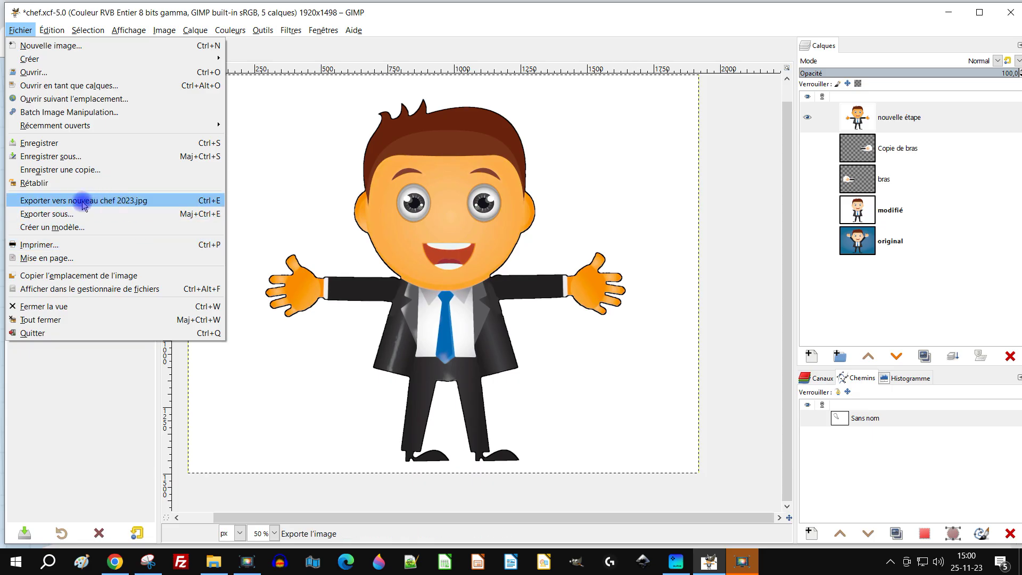
pyautogui.click(84, 202)
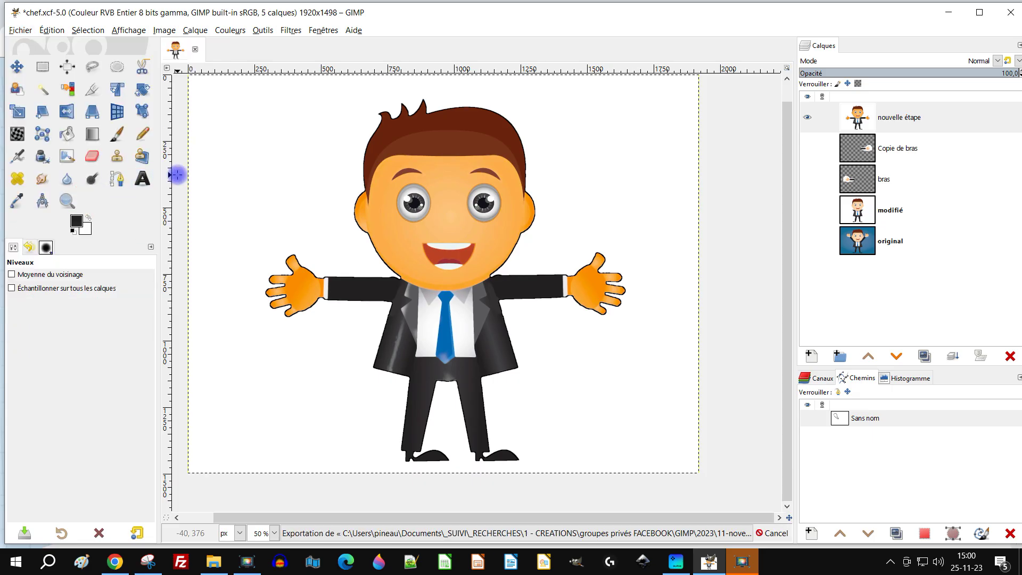
# - Switch to Chrome and restart the Animated Drawings demo from its home page
pyautogui.click(114, 560)
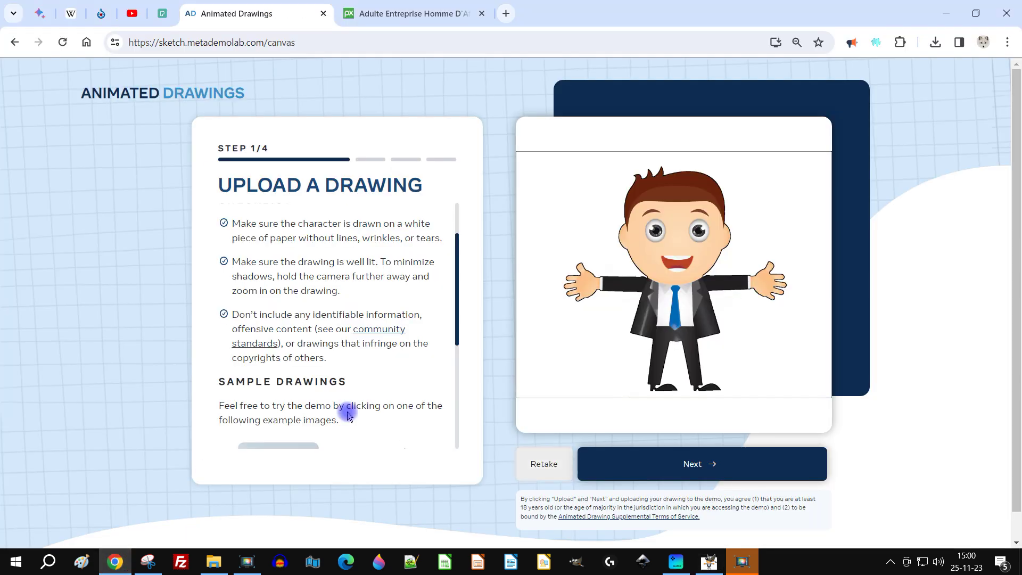
pyautogui.click(555, 466)
pyautogui.click(544, 119)
pyautogui.doubleClick(545, 120)
pyautogui.click(131, 94)
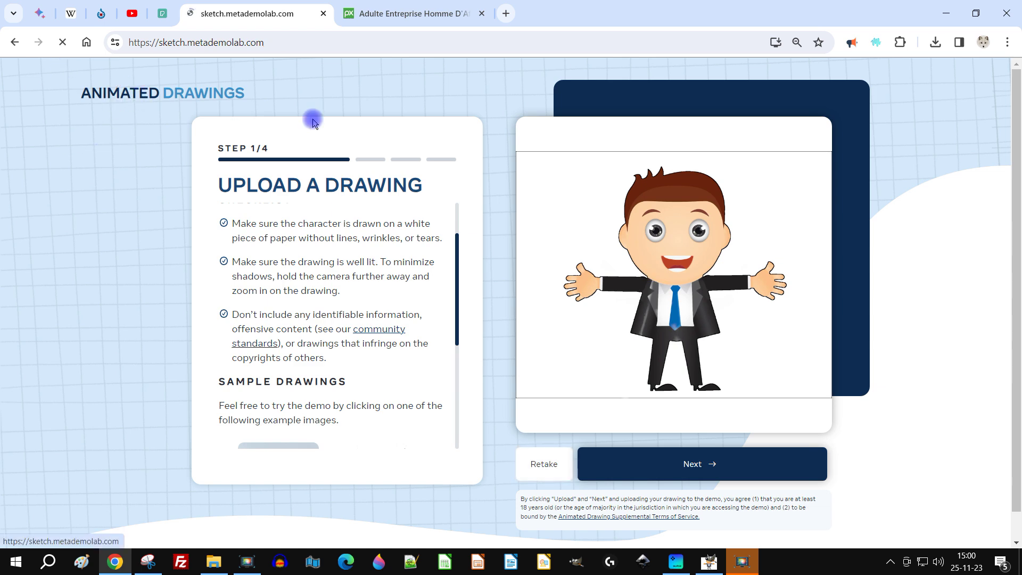
pyautogui.click(515, 458)
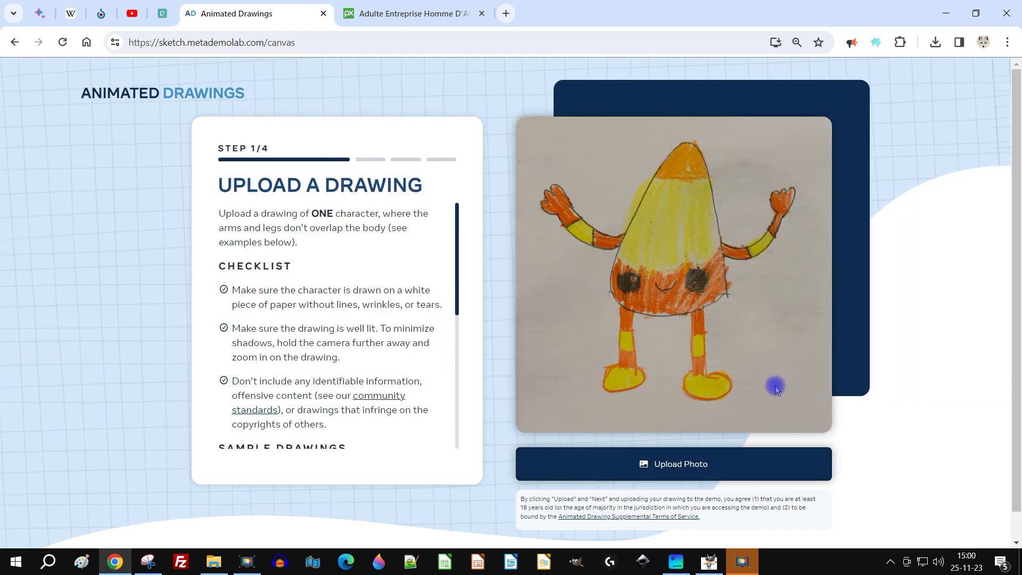
# - Upload the updated nouveau chef 2023.jpg, continue past the upload stage and agree to the research use request
pyautogui.click(664, 464)
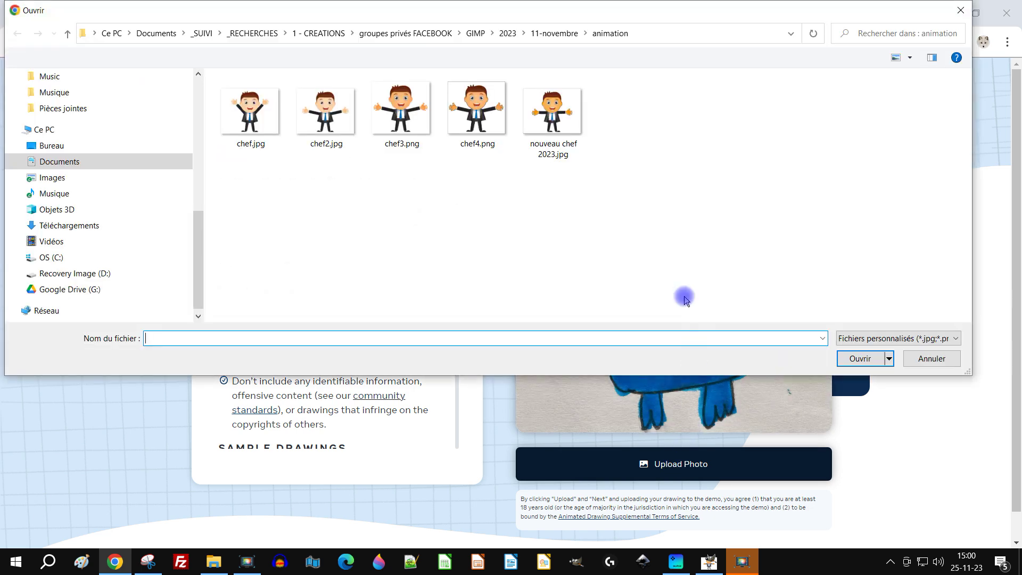
pyautogui.doubleClick(537, 128)
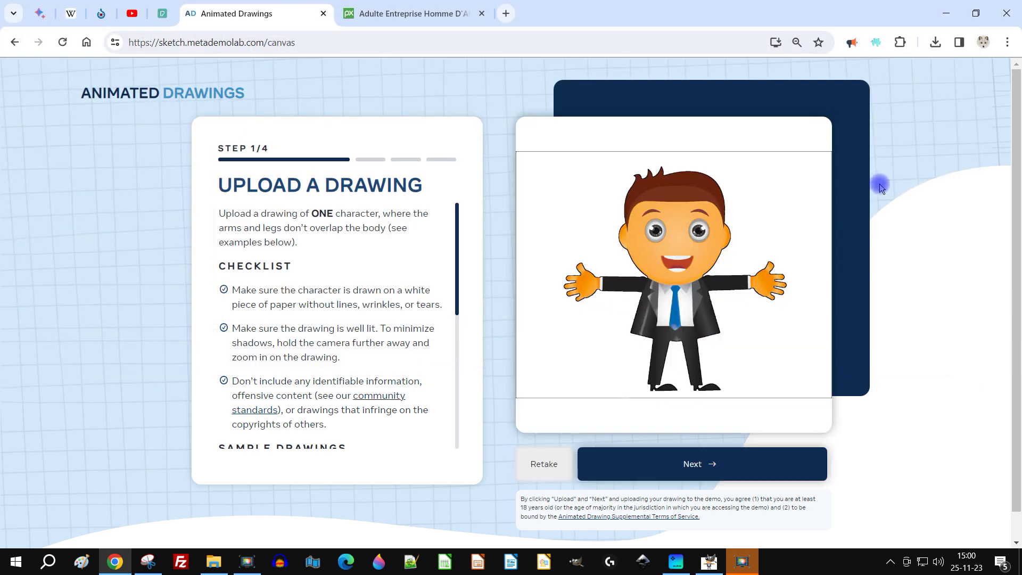
pyautogui.click(696, 464)
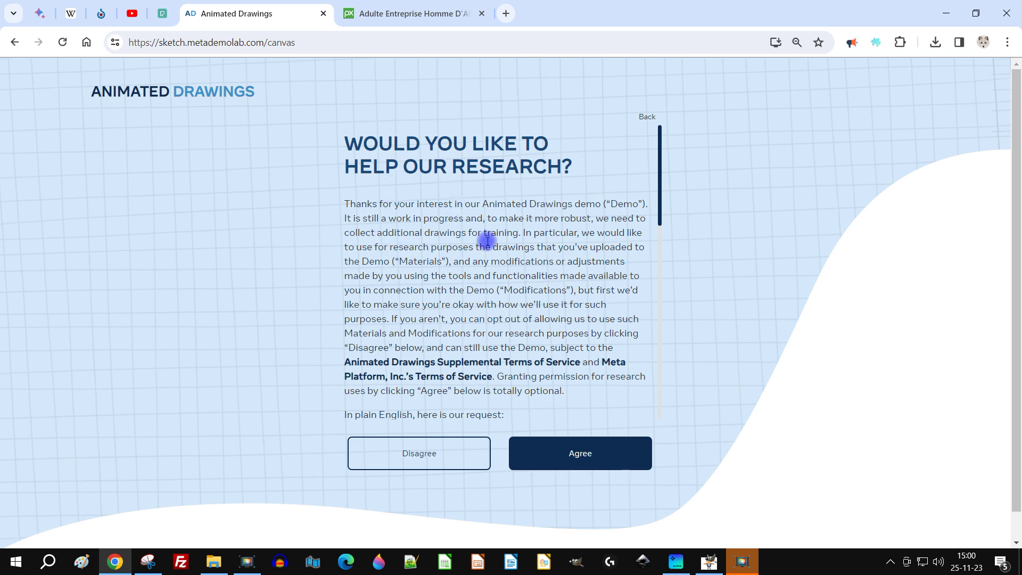
pyautogui.scroll(-1, 532, 306)
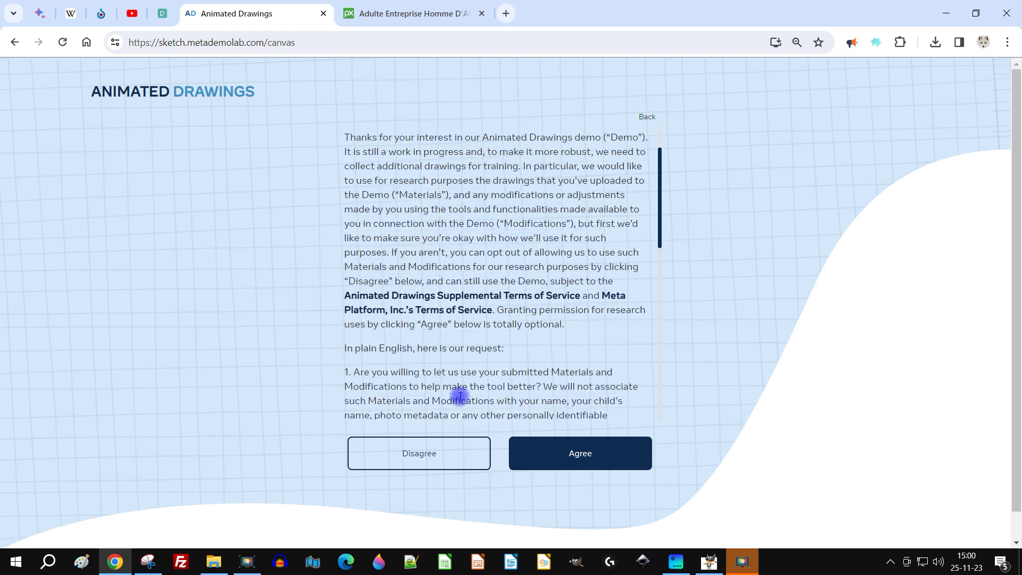
pyautogui.click(567, 455)
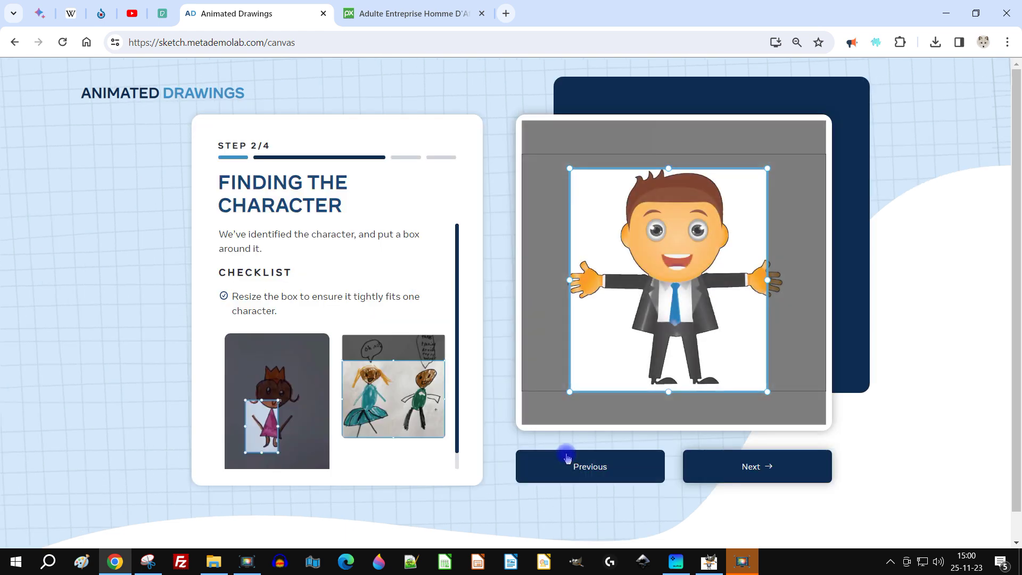
# - Resize the bounding box to enclose both hands and leave a small margin above the hair, and continue to the character separation stage
pyautogui.moveTo(561, 281); pyautogui.dragTo(556, 280)
pyautogui.moveTo(767, 280); pyautogui.dragTo(792, 281)
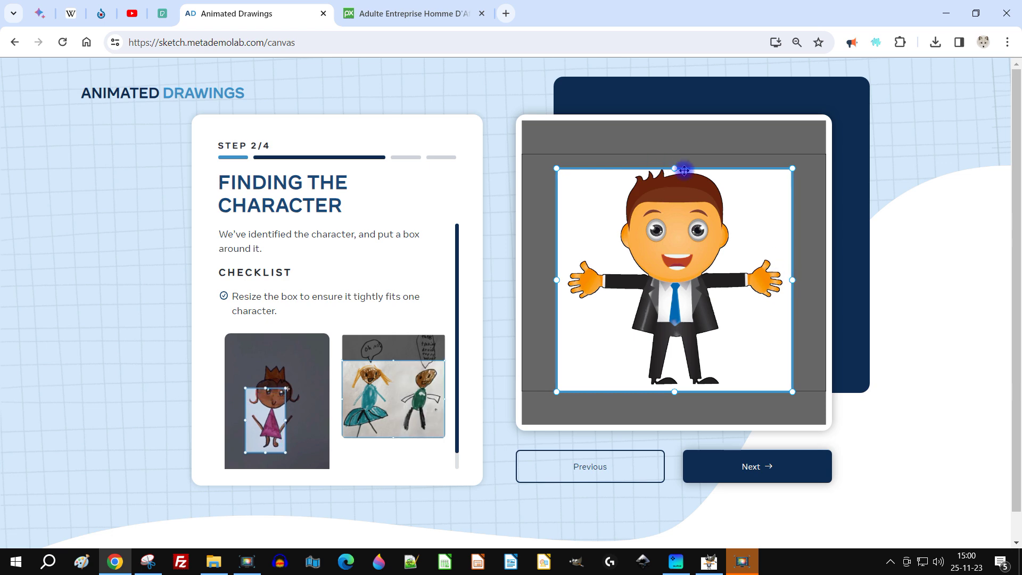
pyautogui.moveTo(675, 166); pyautogui.dragTo(674, 157)
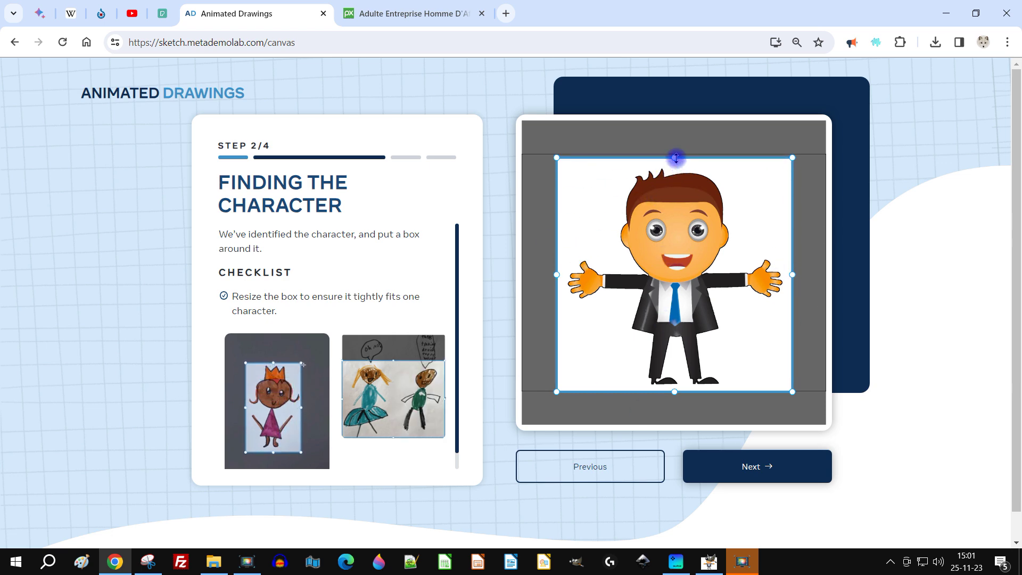
pyautogui.moveTo(675, 157); pyautogui.dragTo(676, 164)
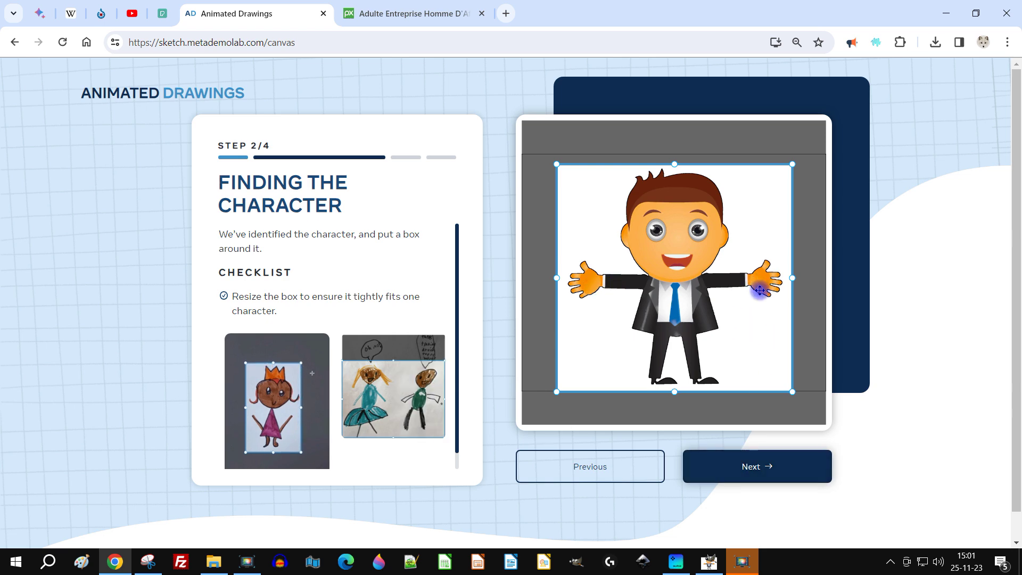
pyautogui.click(744, 463)
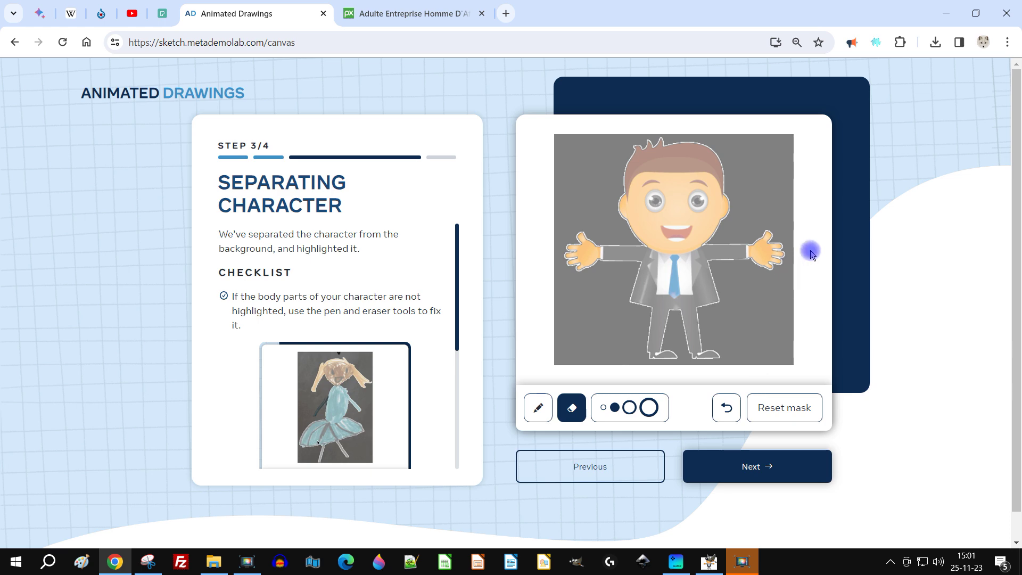
# - Choose the smallest brush size and erase the mask around the upper finger of the character's right hand
pyautogui.scroll(7, 810, 276)
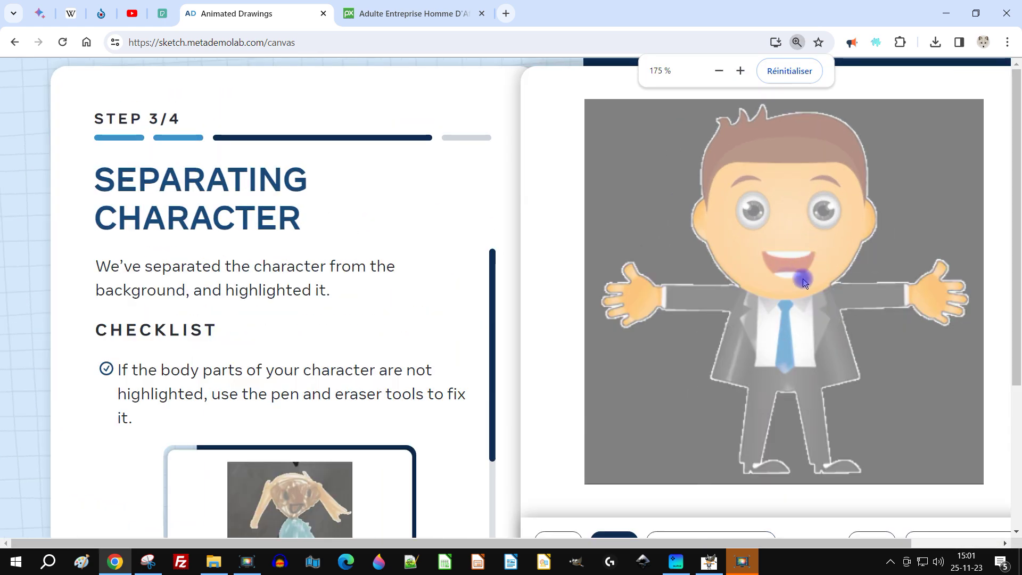
pyautogui.scroll(-3, 582, 327)
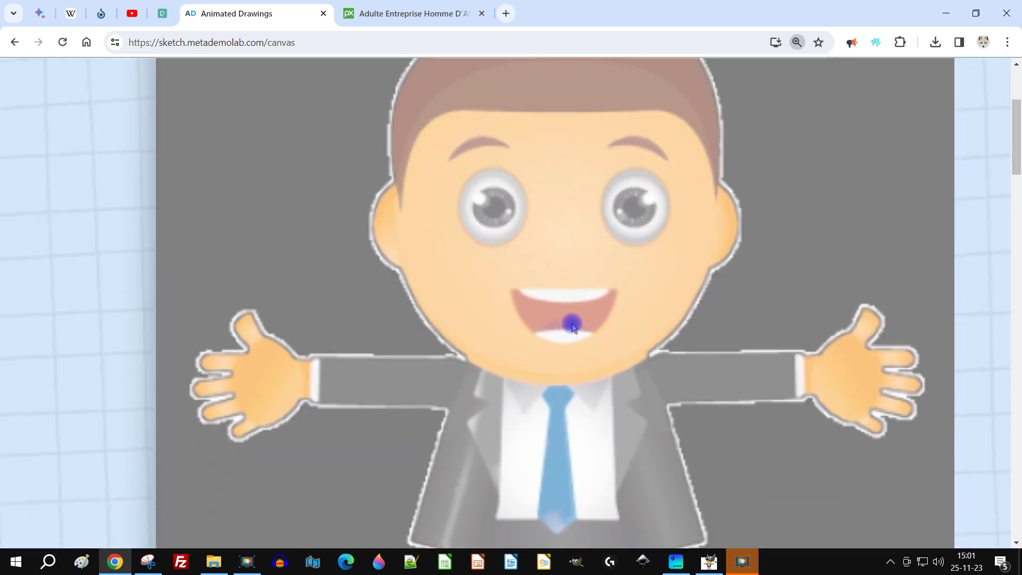
pyautogui.scroll(2, 225, 386)
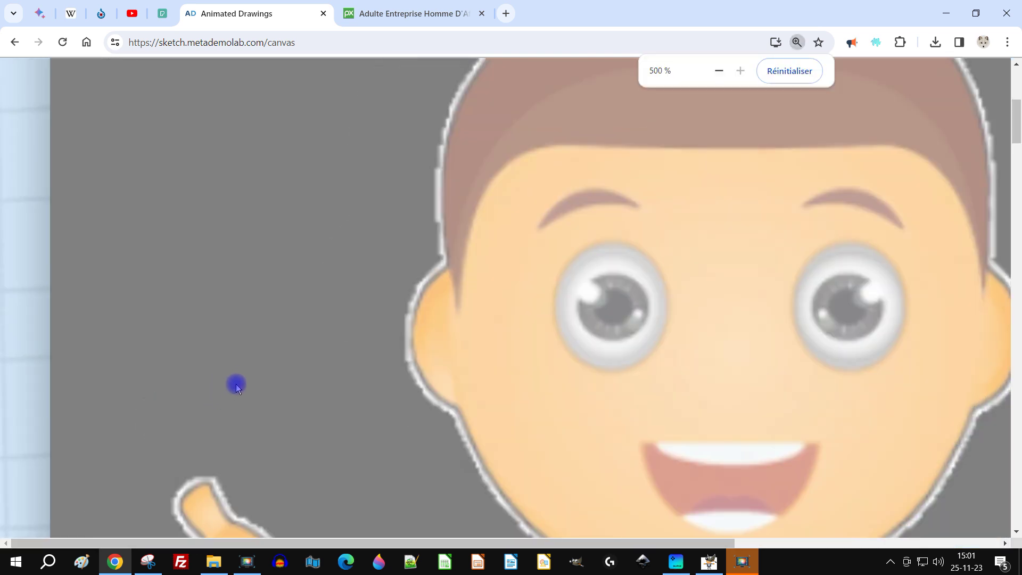
pyautogui.scroll(-3, 236, 379)
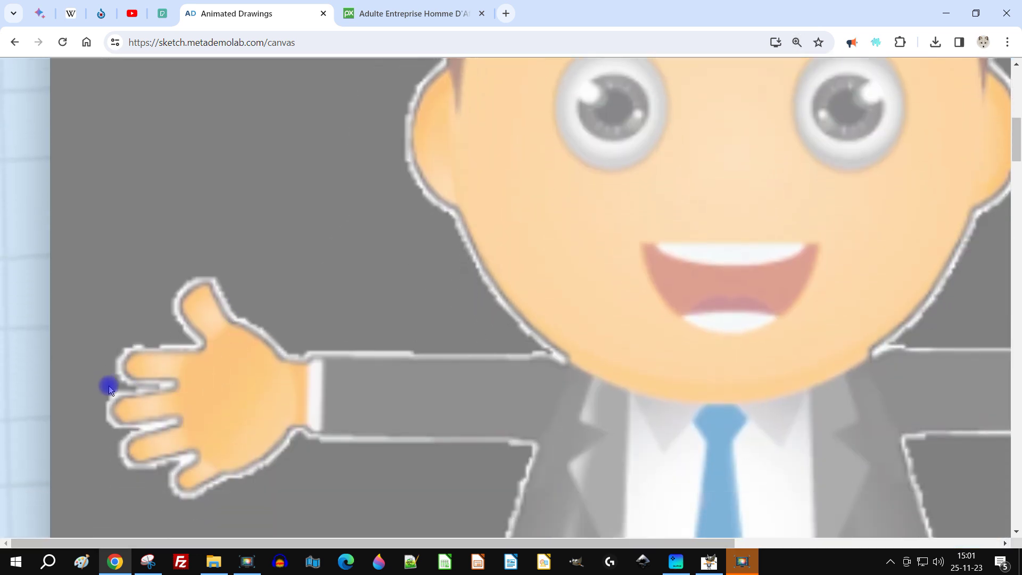
pyautogui.scroll(-9, 440, 395)
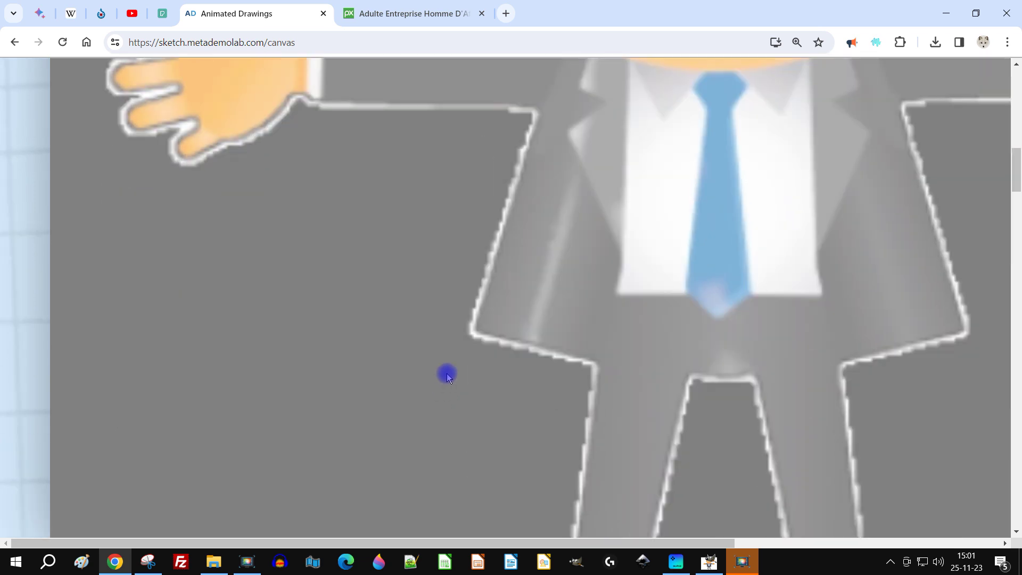
pyautogui.scroll(-5, 451, 362)
pyautogui.scroll(-4, 452, 359)
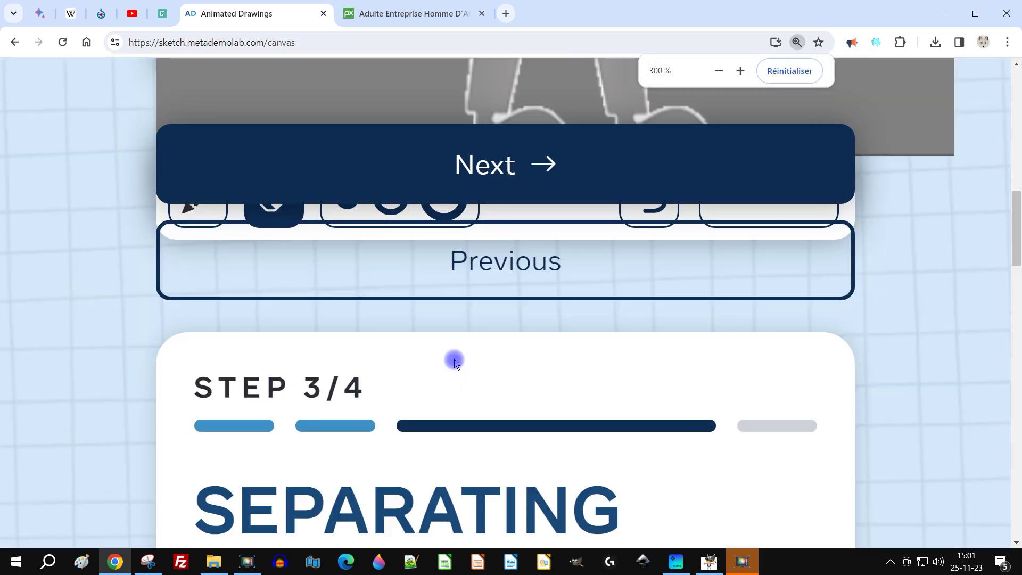
pyautogui.scroll(-1, 471, 308)
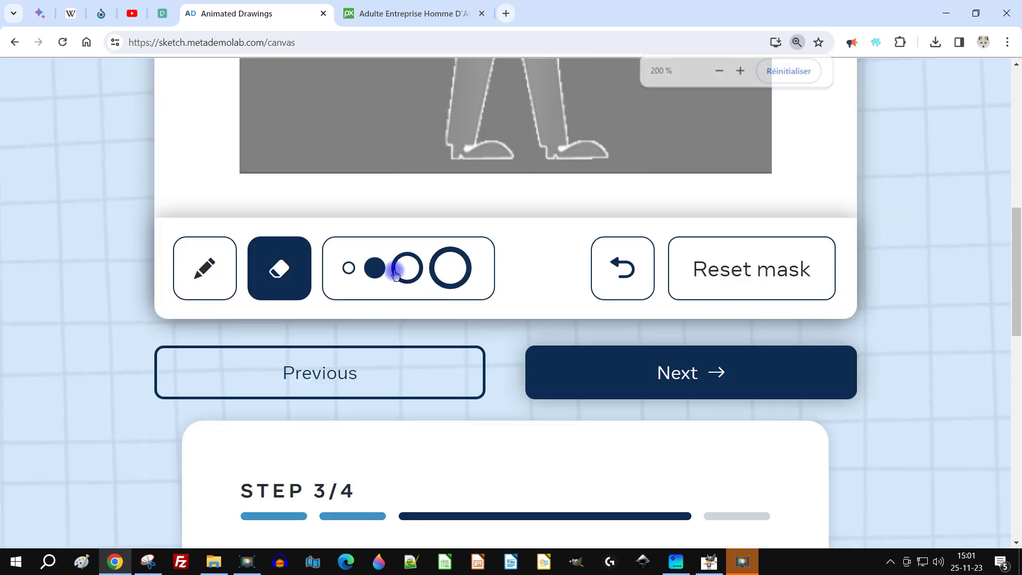
pyautogui.click(374, 267)
pyautogui.scroll(5, 319, 157)
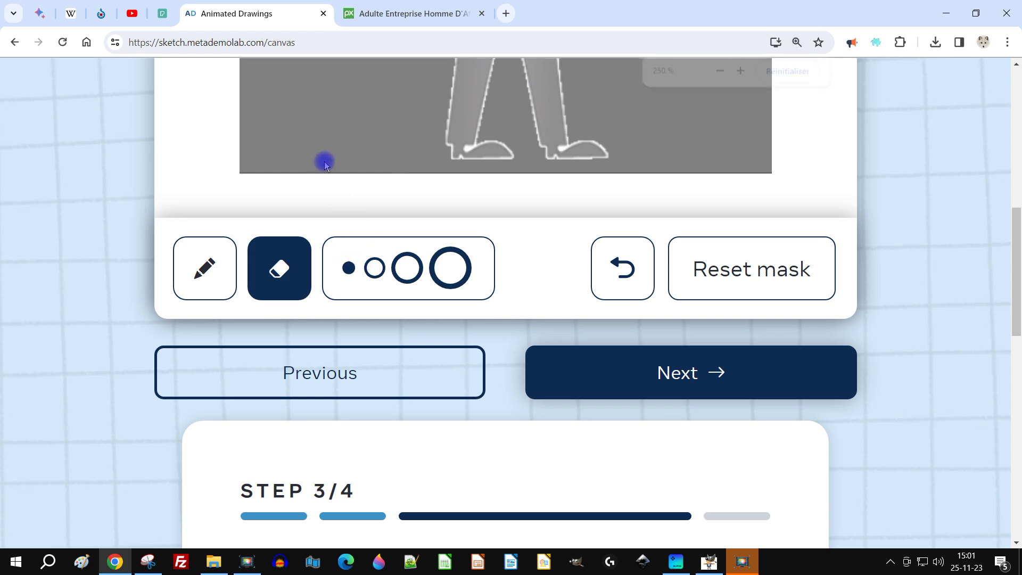
pyautogui.scroll(5, 417, 172)
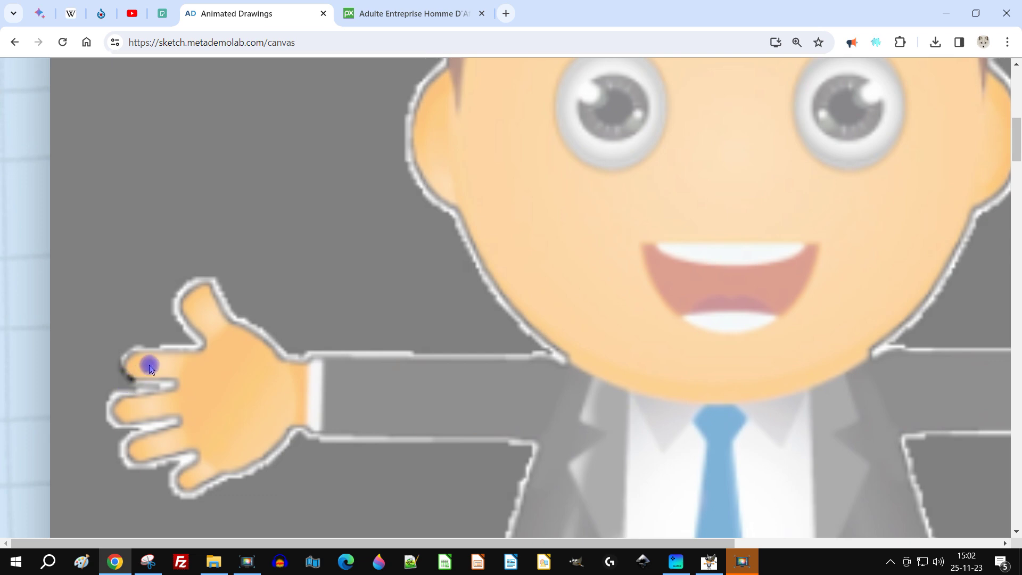
# - Retouch the mask at that fingertip with the pen tool and continue to the character joints stage
pyautogui.scroll(-5, 306, 330)
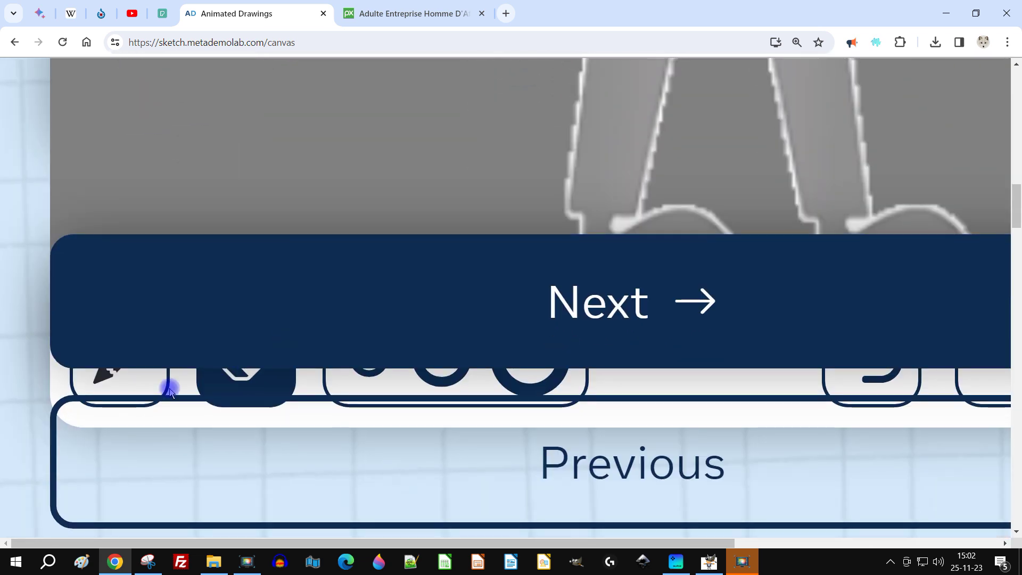
pyautogui.scroll(-3, 167, 381)
pyautogui.click(138, 354)
pyautogui.scroll(5, 255, 301)
pyautogui.keyDown('ctrl'); pyautogui.scroll(3, 223, 354); pyautogui.keyUp('ctrl')
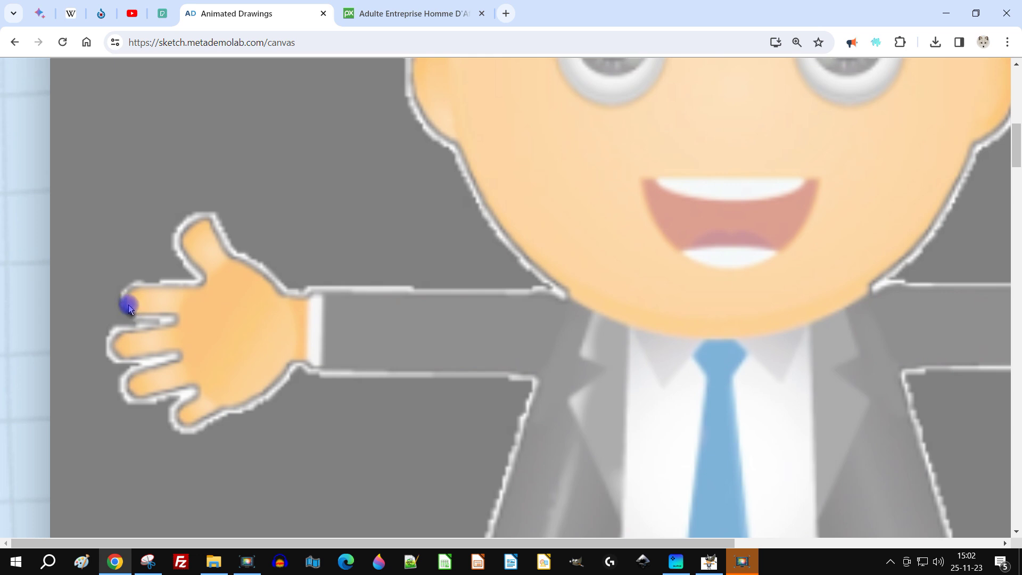
pyautogui.keyDown('ctrl'); pyautogui.scroll(-4, 424, 313); pyautogui.keyUp('ctrl')
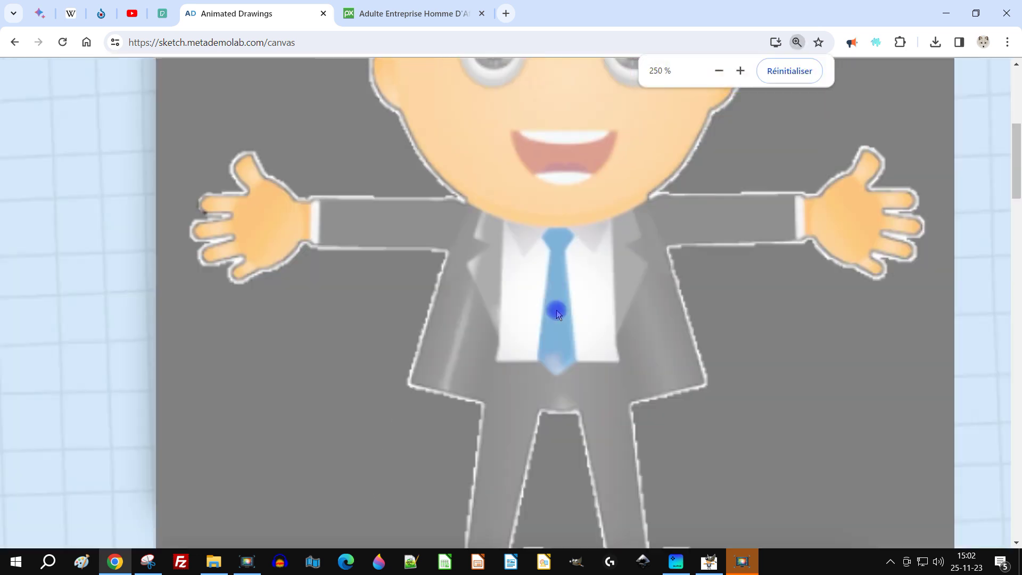
pyautogui.keyDown('ctrl'); pyautogui.scroll(-6, 618, 244); pyautogui.keyUp('ctrl')
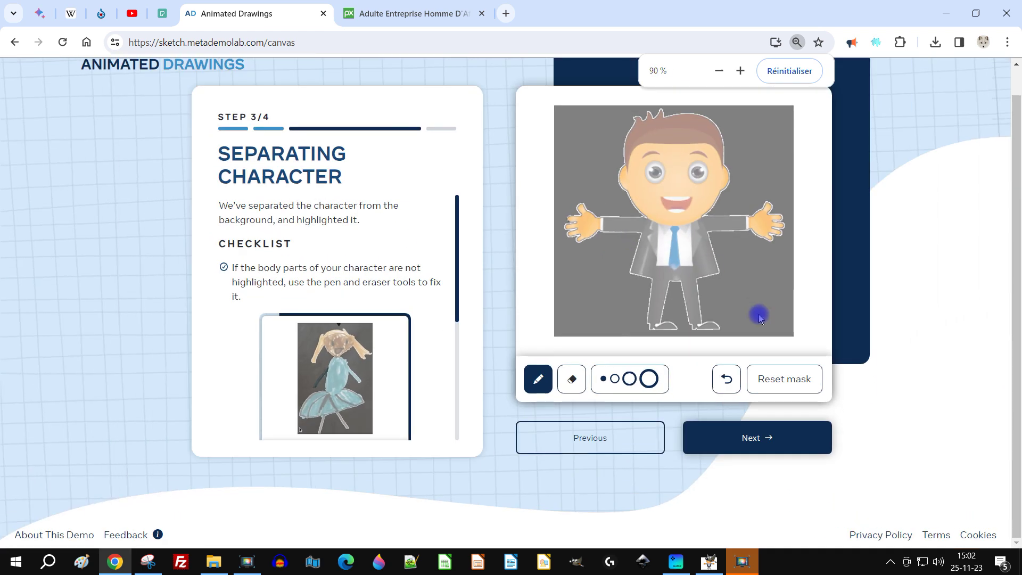
pyautogui.click(757, 438)
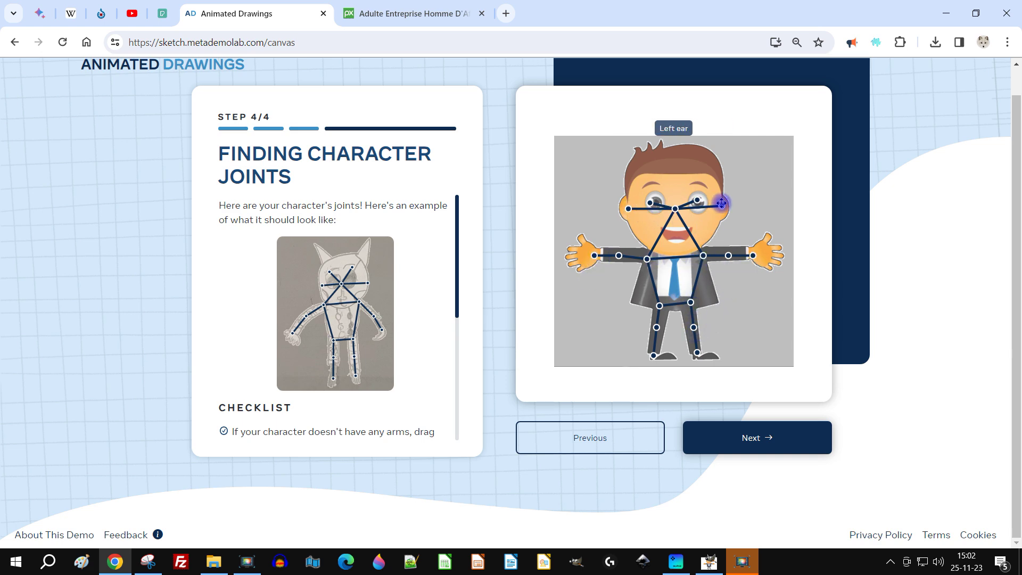
# - Move both wrist joints outward onto the character's hands and continue to the animation stage
pyautogui.scroll(-5, 329, 341)
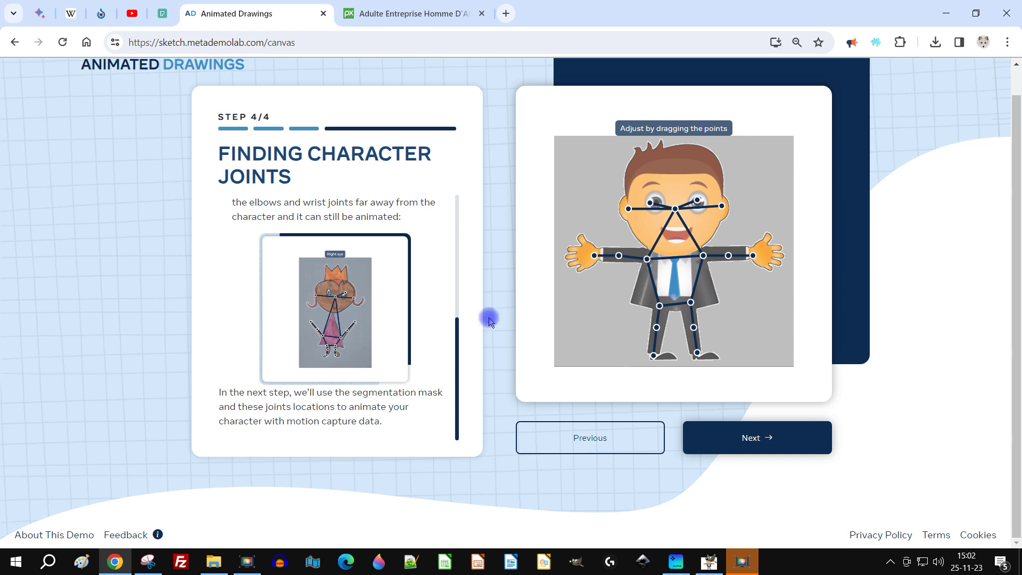
pyautogui.click(591, 255)
pyautogui.moveTo(584, 253); pyautogui.dragTo(584, 256)
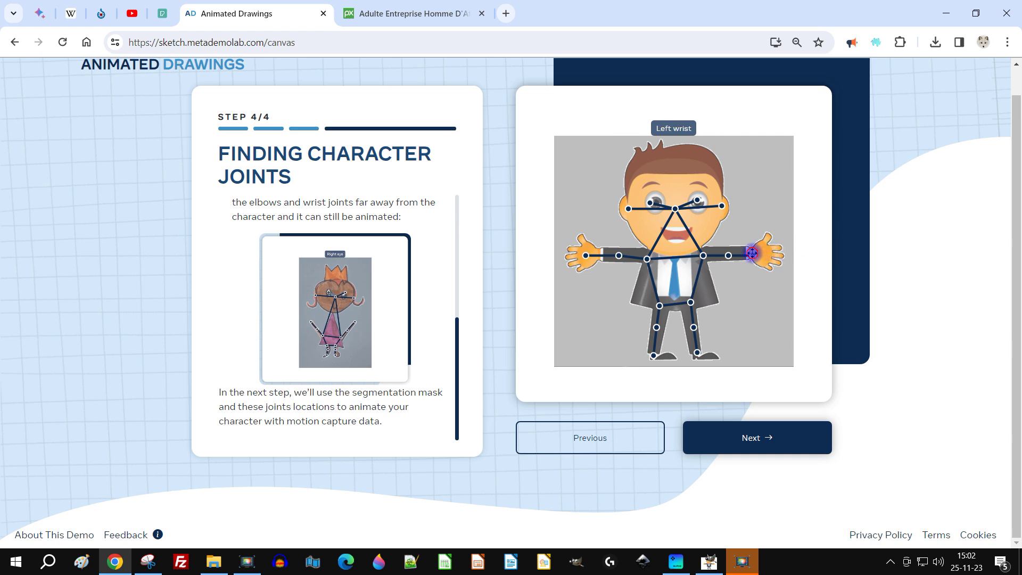
pyautogui.moveTo(762, 253); pyautogui.dragTo(760, 251)
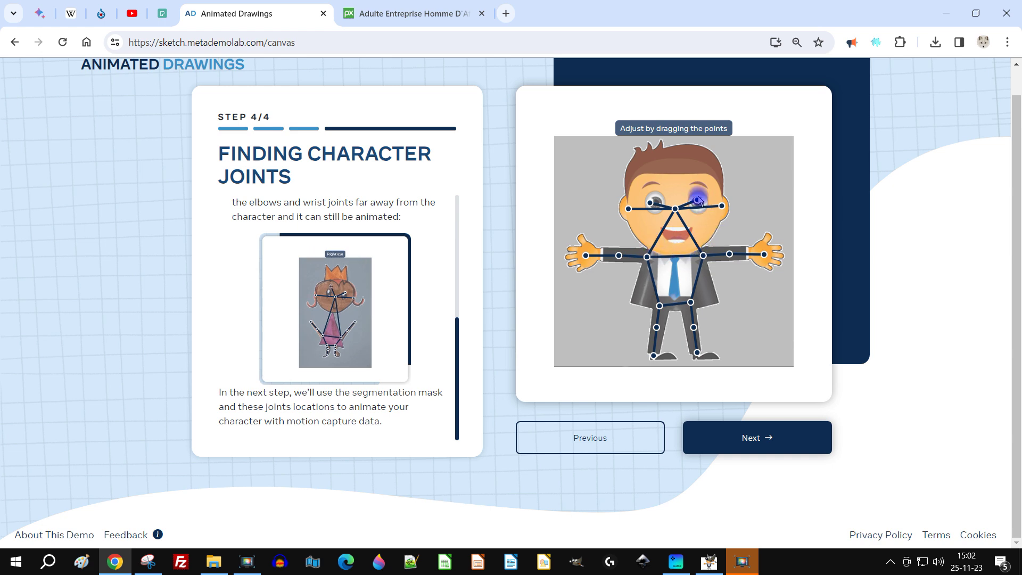
pyautogui.click(747, 440)
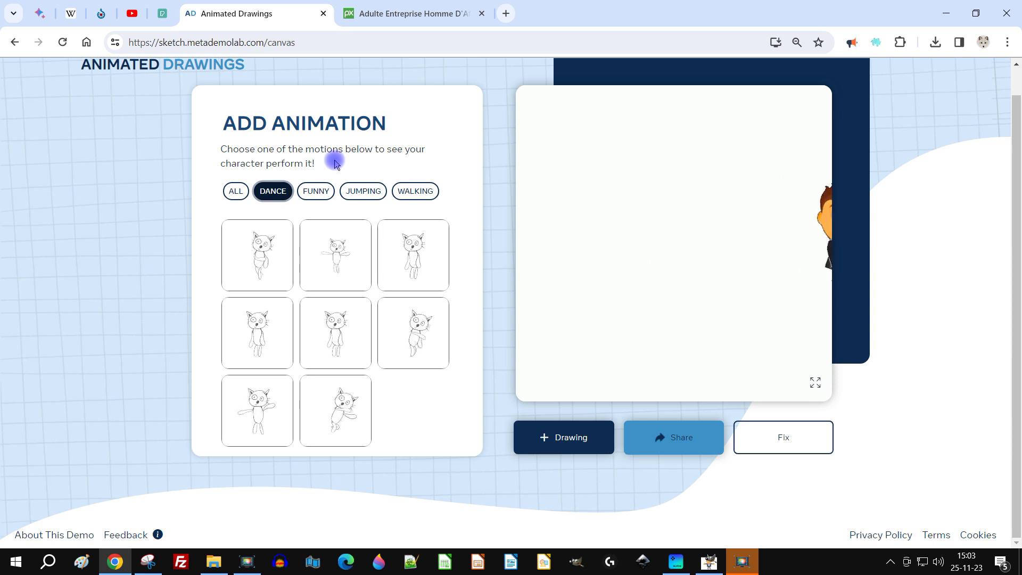
# - Preview the first dance motion on the character, and apply the second one and show it full screen
pyautogui.click(261, 268)
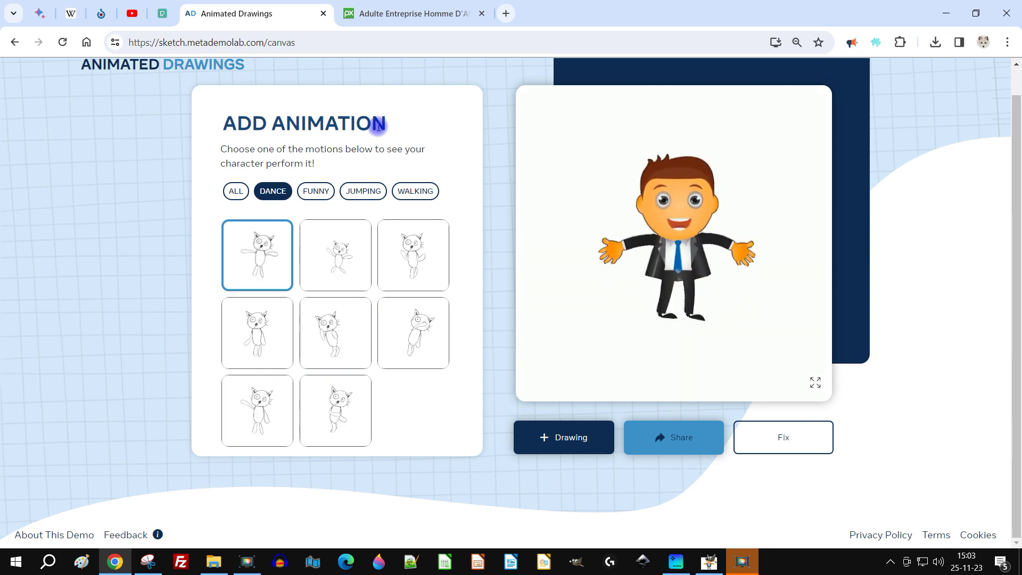
pyautogui.click(339, 256)
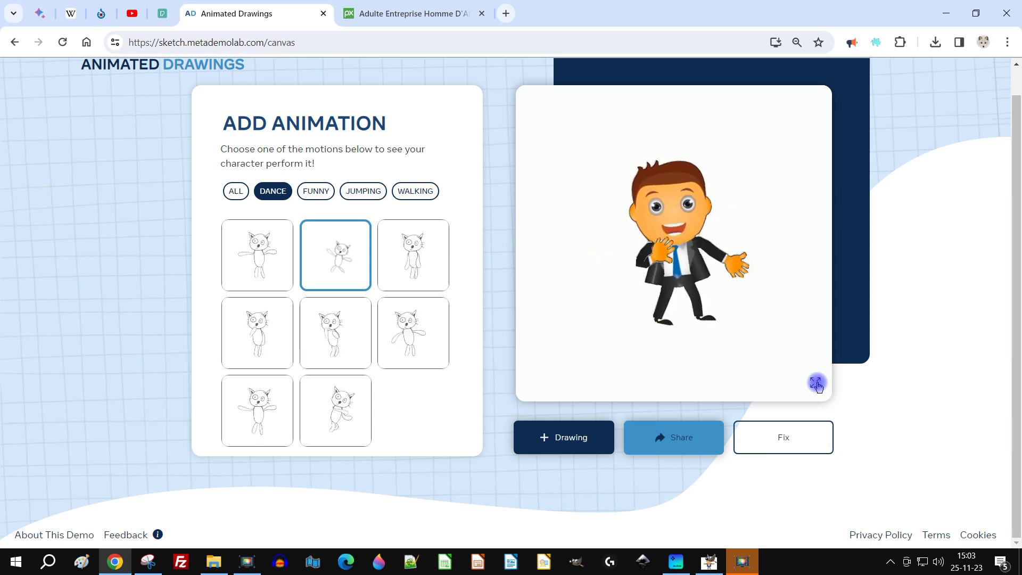
pyautogui.click(817, 382)
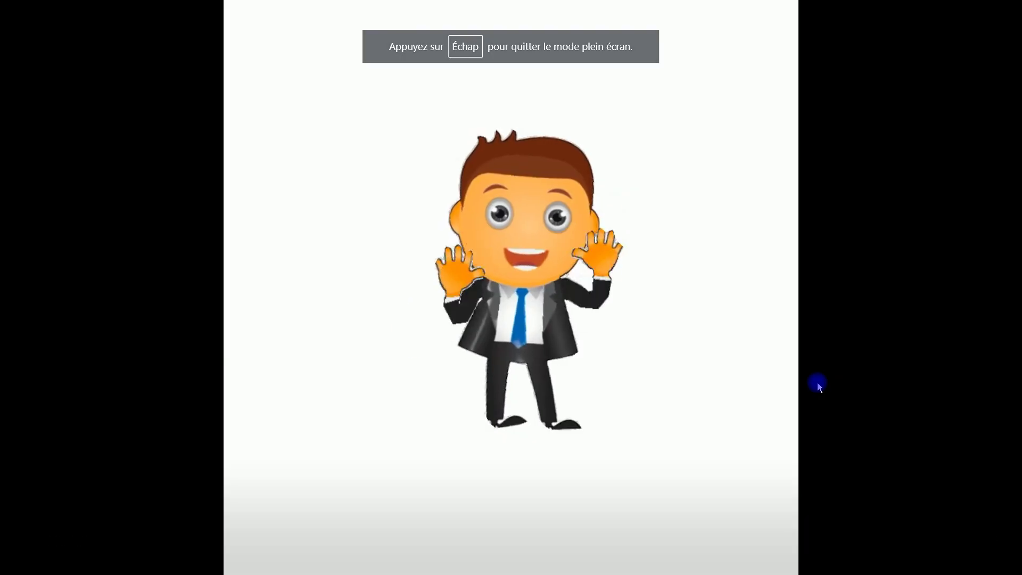
# - Save the animation video as dance.mp4 in the animation folder, replacing the existing file, and leave full screen
pyautogui.rightClick(478, 209)
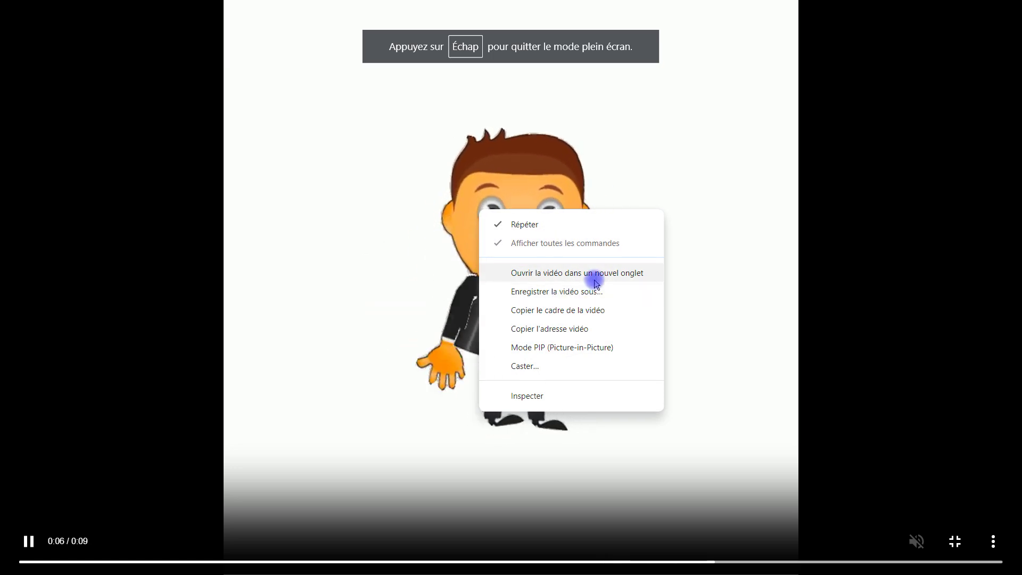
pyautogui.click(586, 294)
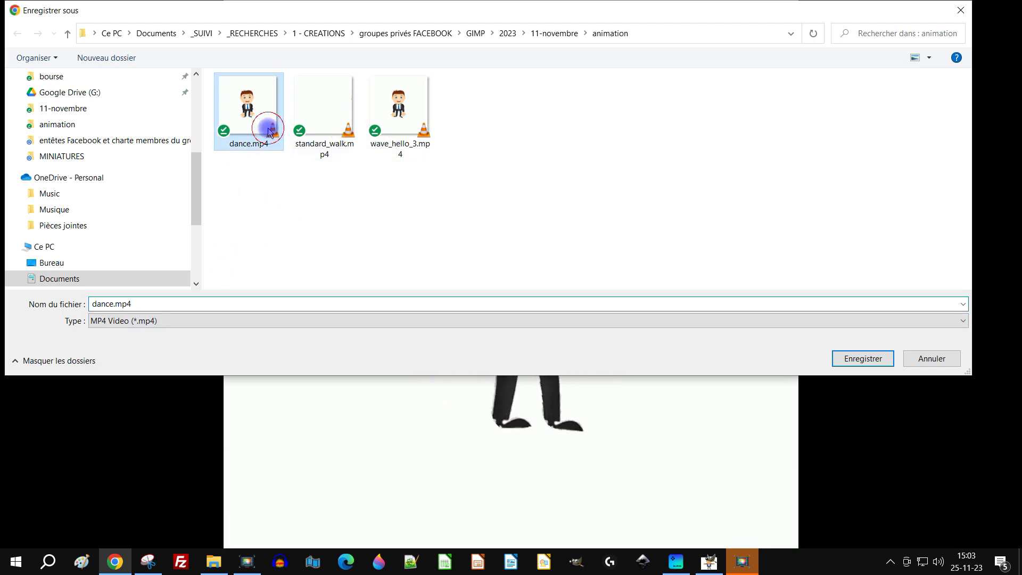
pyautogui.click(870, 364)
pyautogui.click(549, 286)
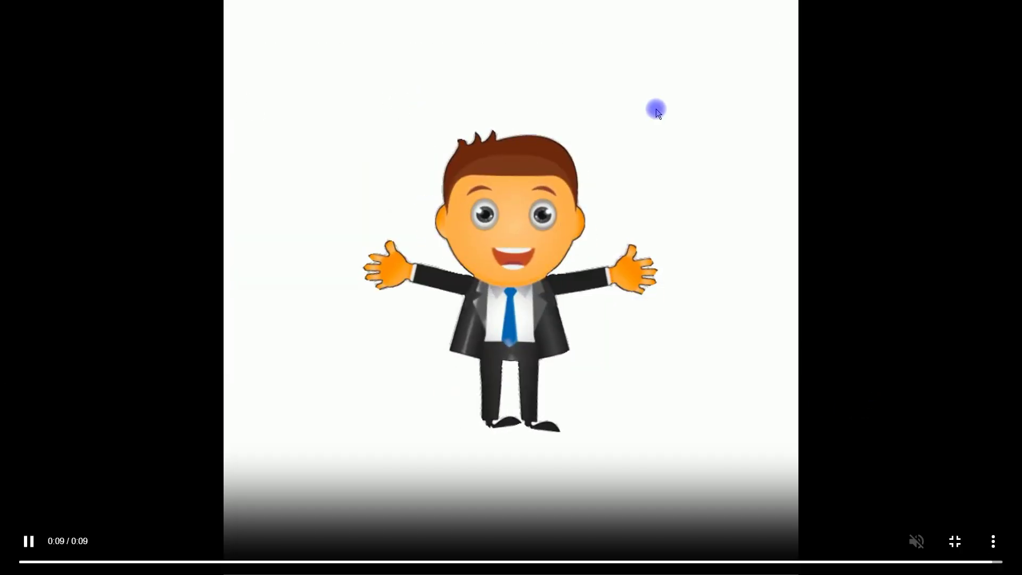
pyautogui.click(955, 551)
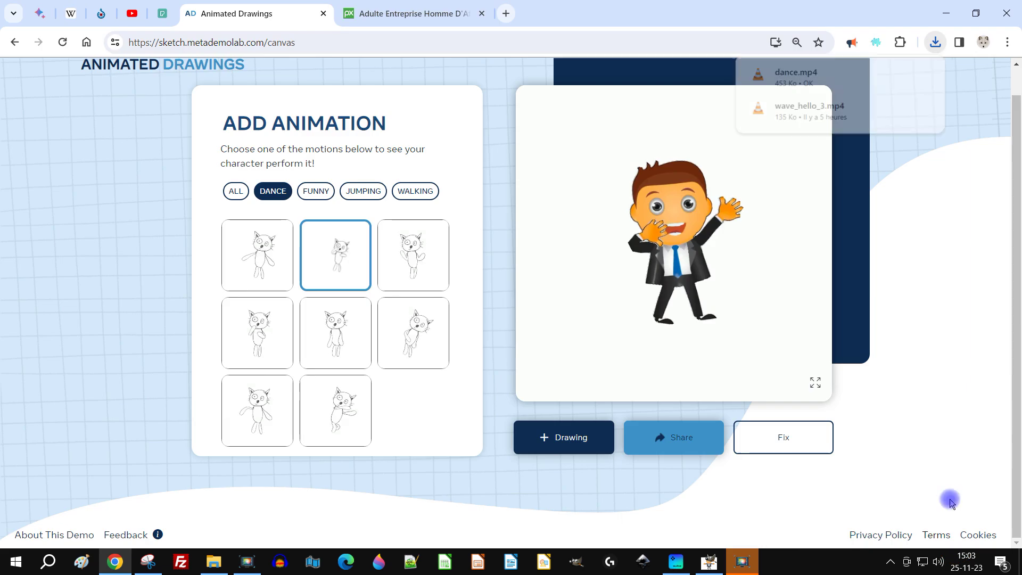
# - Preview the third, fourth and fifth dance motions on the character
pyautogui.click(421, 246)
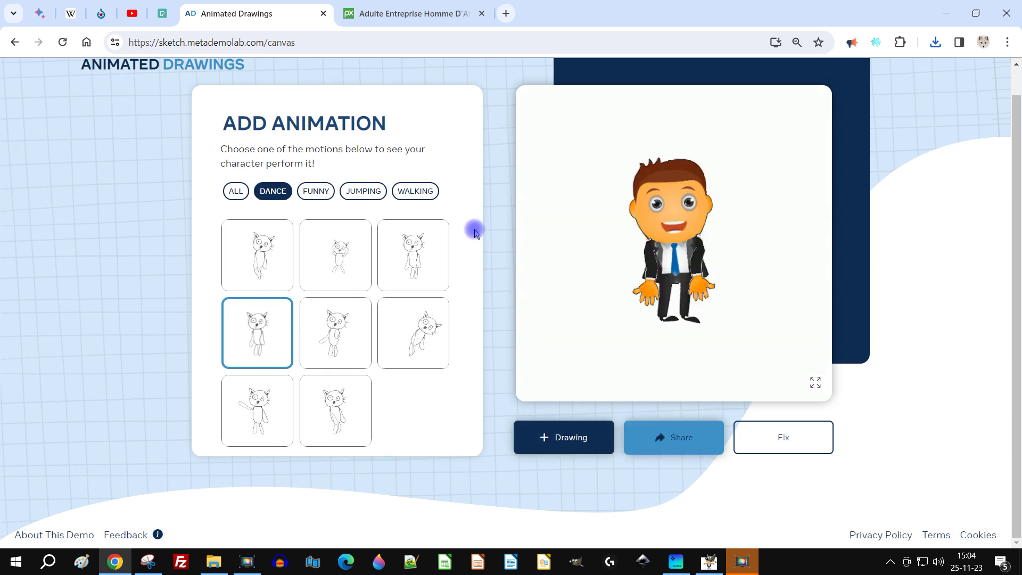
pyautogui.click(343, 341)
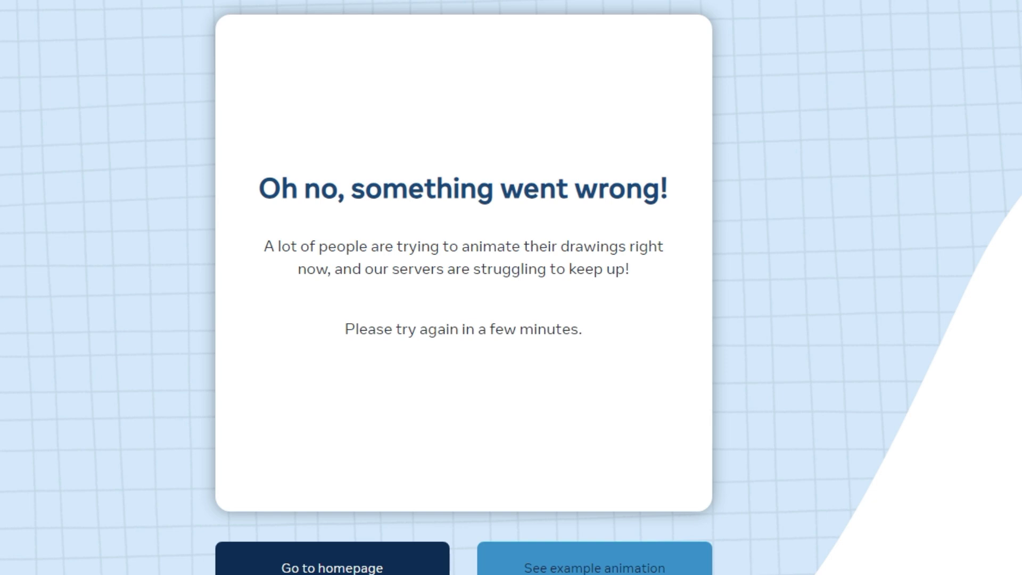
# - Restart the demo from its homepage, upload nouveau chef 2023.jpg as the drawing, and agree to the research-use request
pyautogui.click(332, 567)
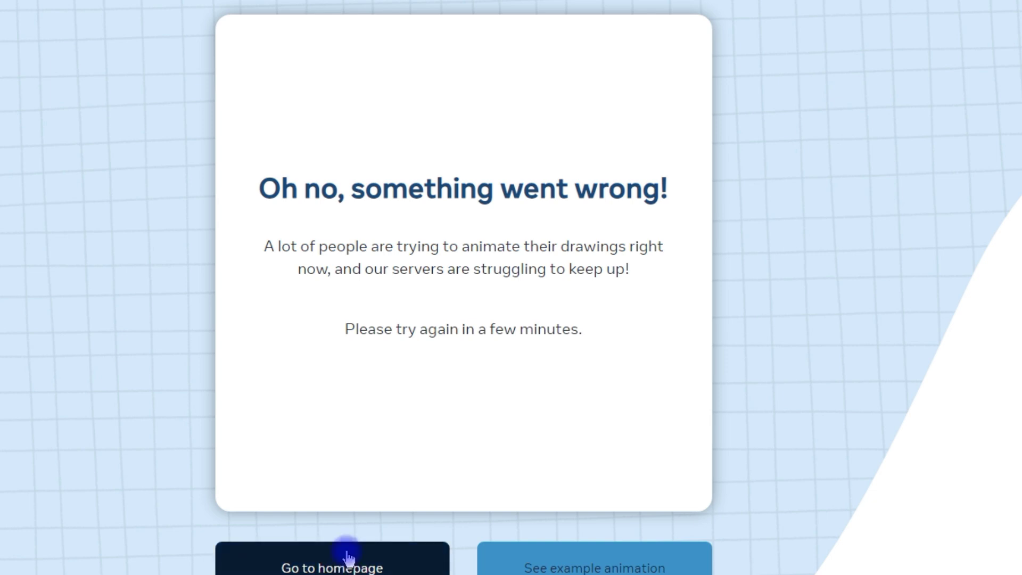
pyautogui.click(351, 567)
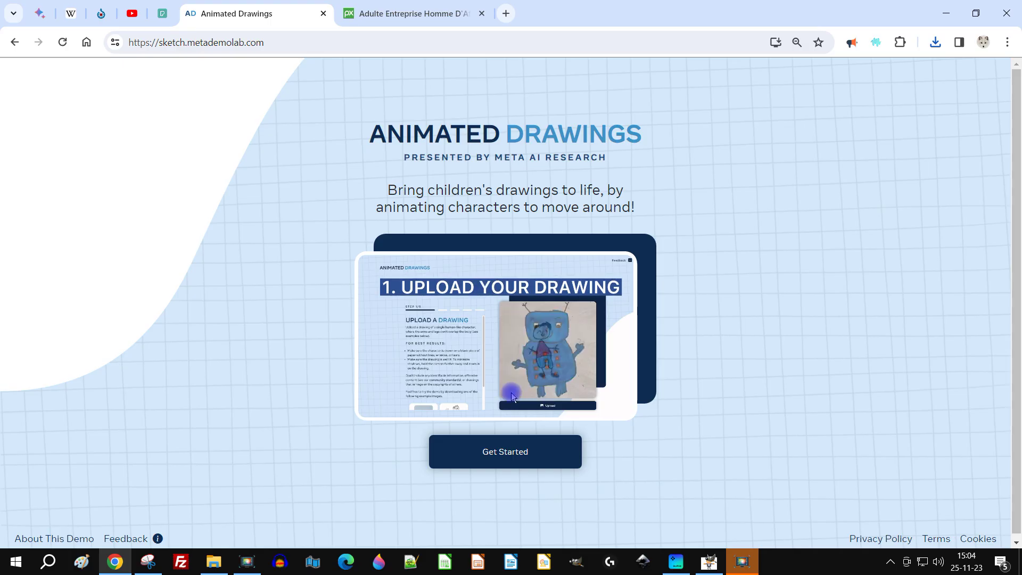
pyautogui.click(507, 452)
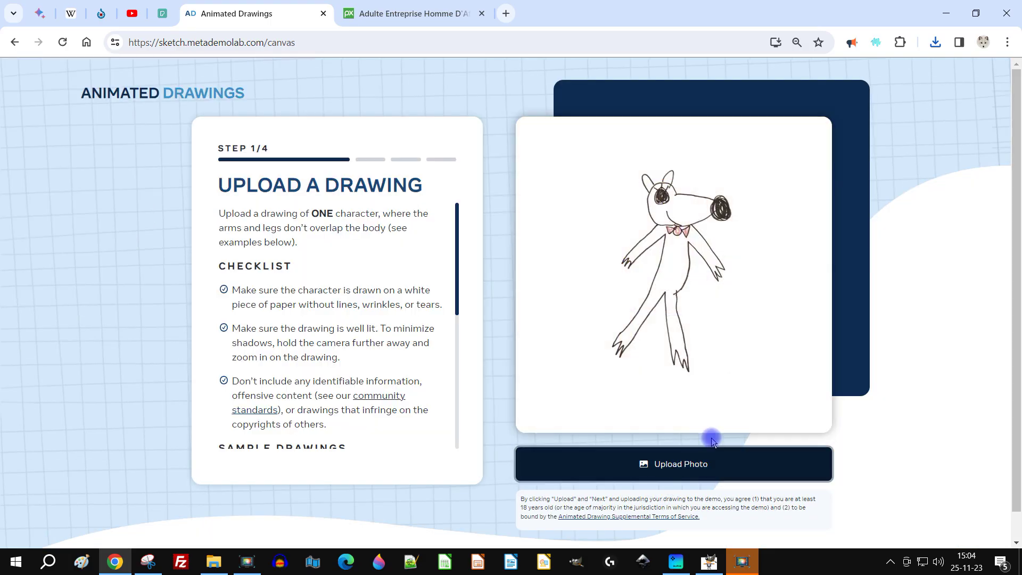
pyautogui.click(759, 268)
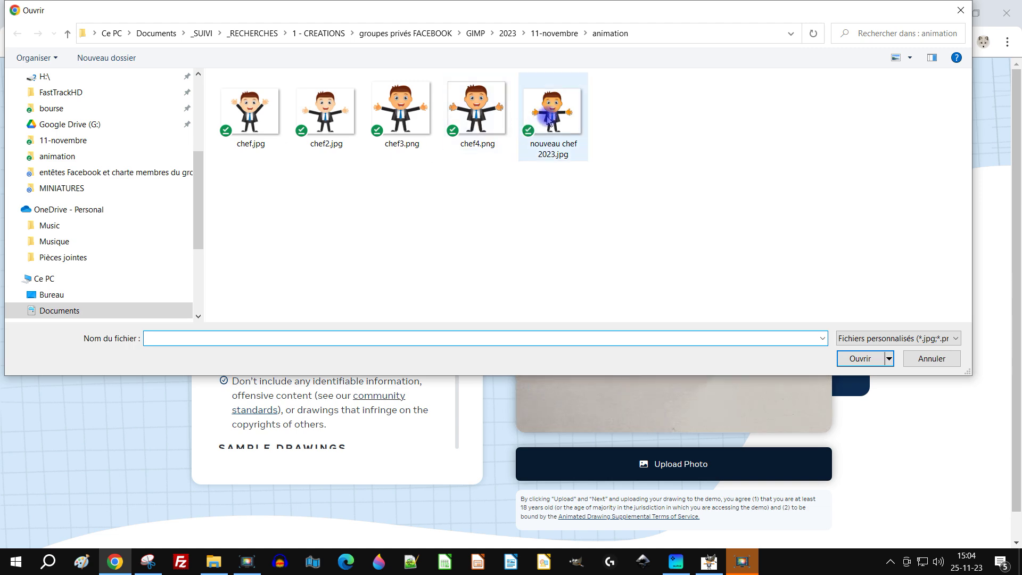
pyautogui.doubleClick(553, 118)
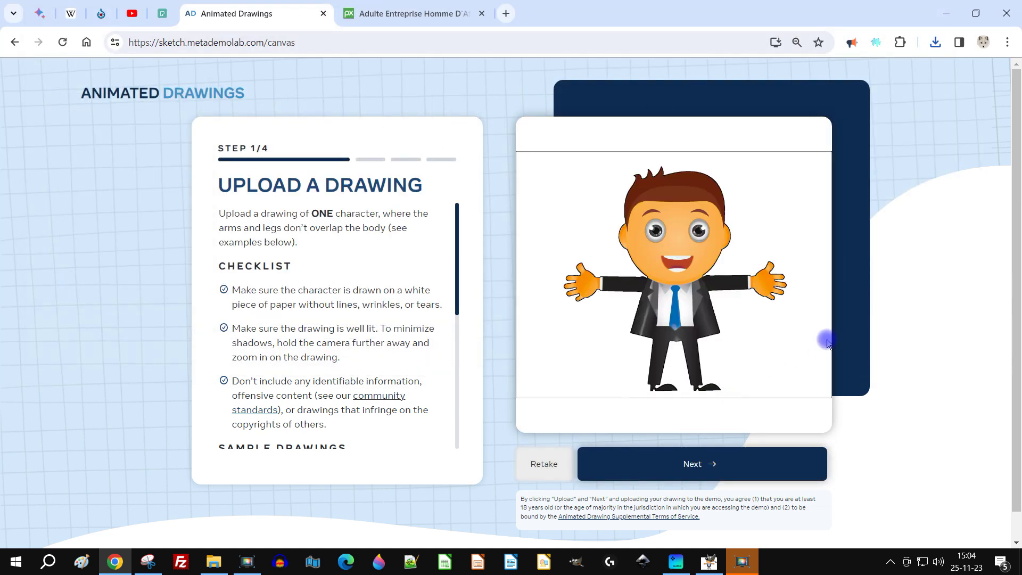
pyautogui.click(709, 470)
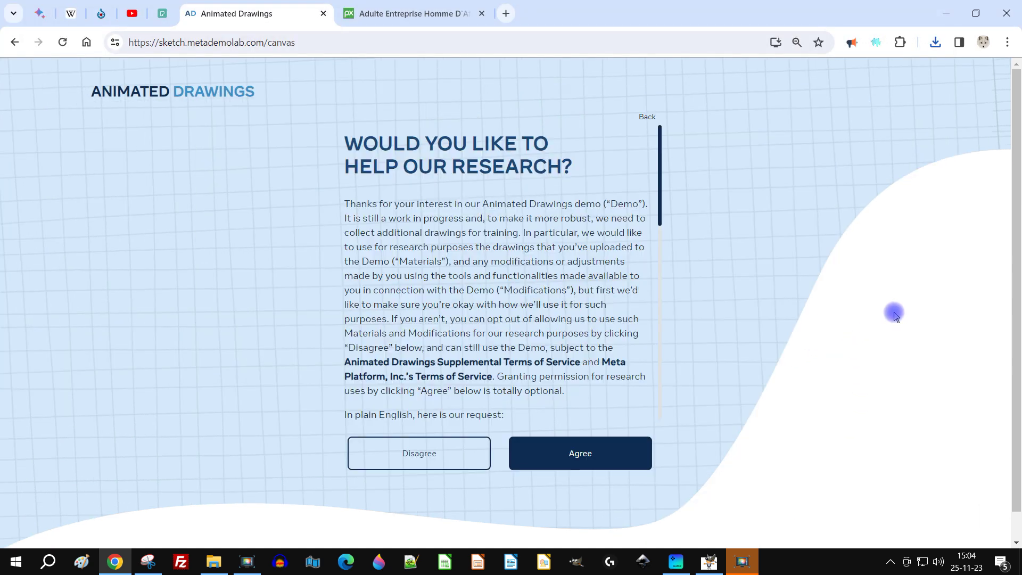
pyautogui.click(570, 452)
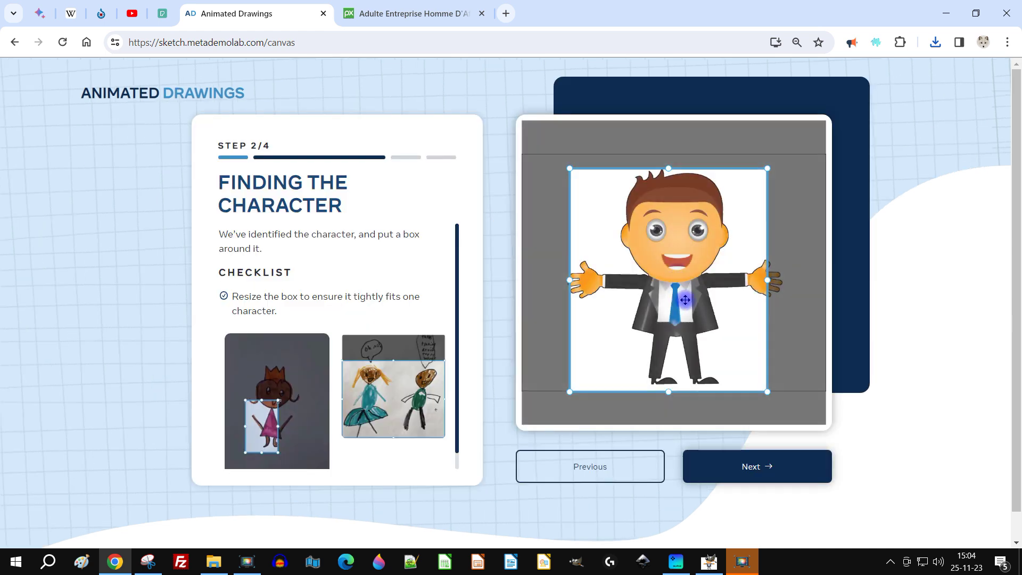
# - Enlarge the character box to enclose the hair and both hands, and continue with the detected mask and joints to the animation stage
pyautogui.moveTo(567, 279); pyautogui.dragTo(553, 280)
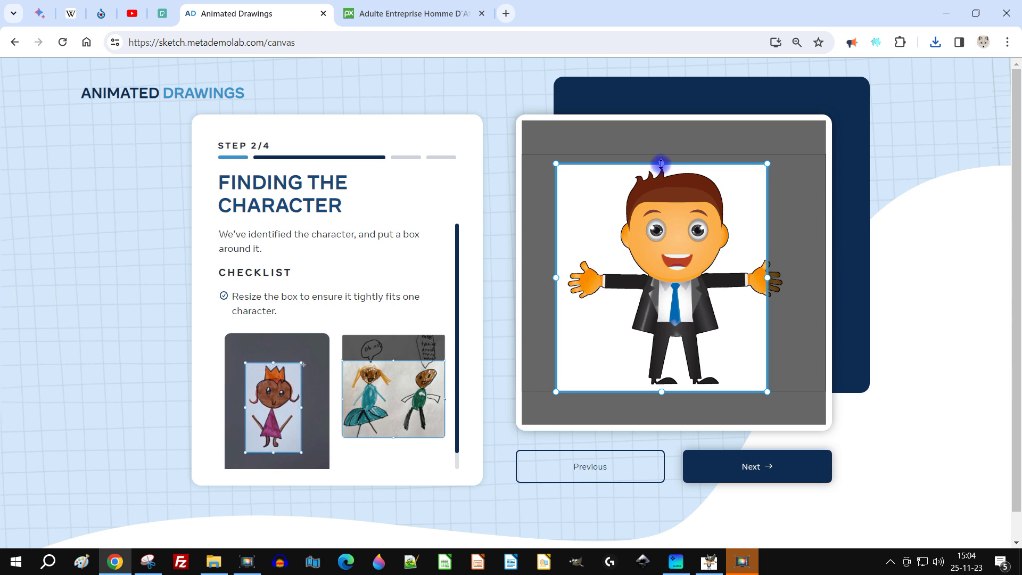
pyautogui.moveTo(767, 276); pyautogui.dragTo(791, 275)
pyautogui.click(758, 467)
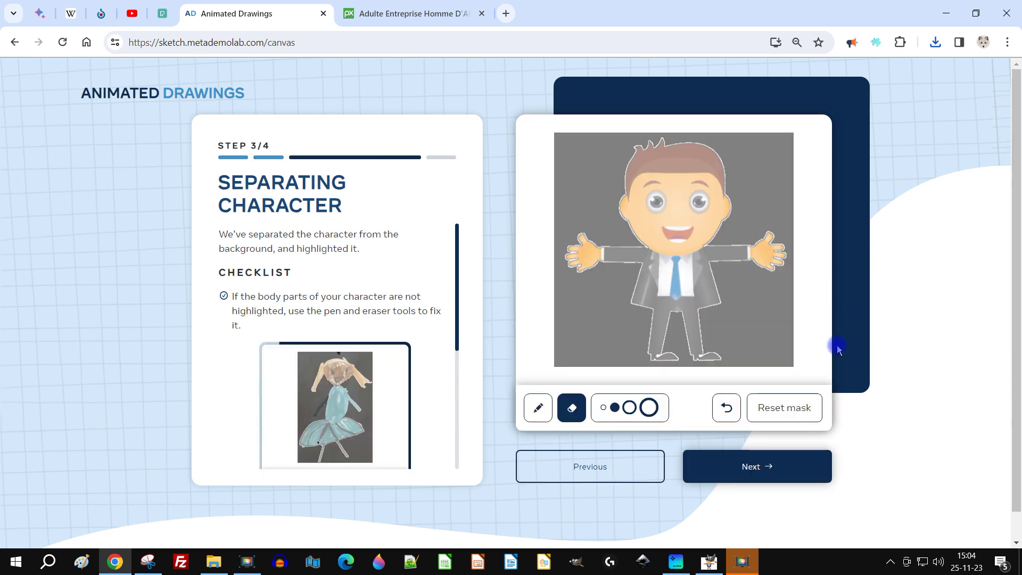
pyautogui.click(761, 470)
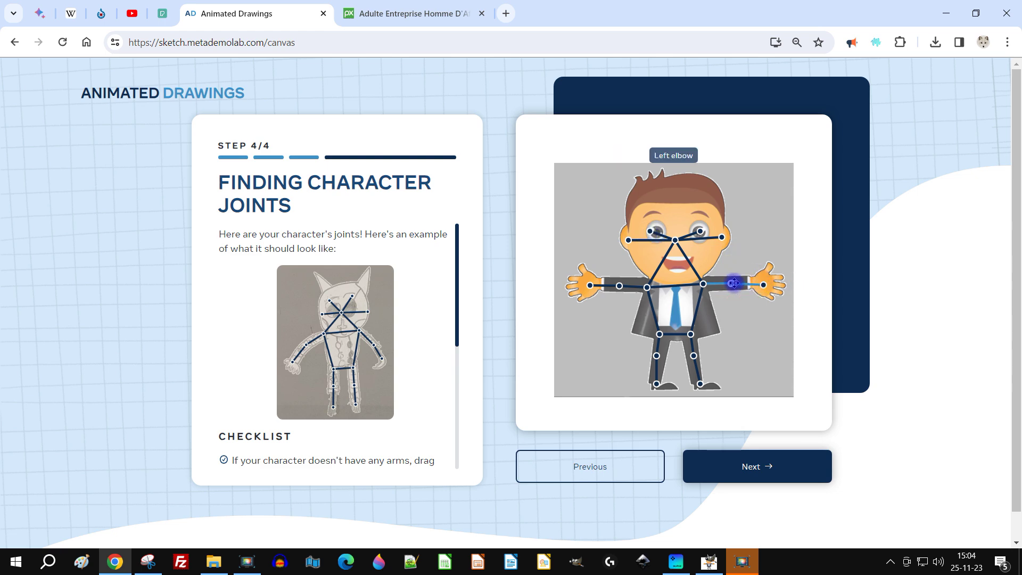
pyautogui.click(754, 470)
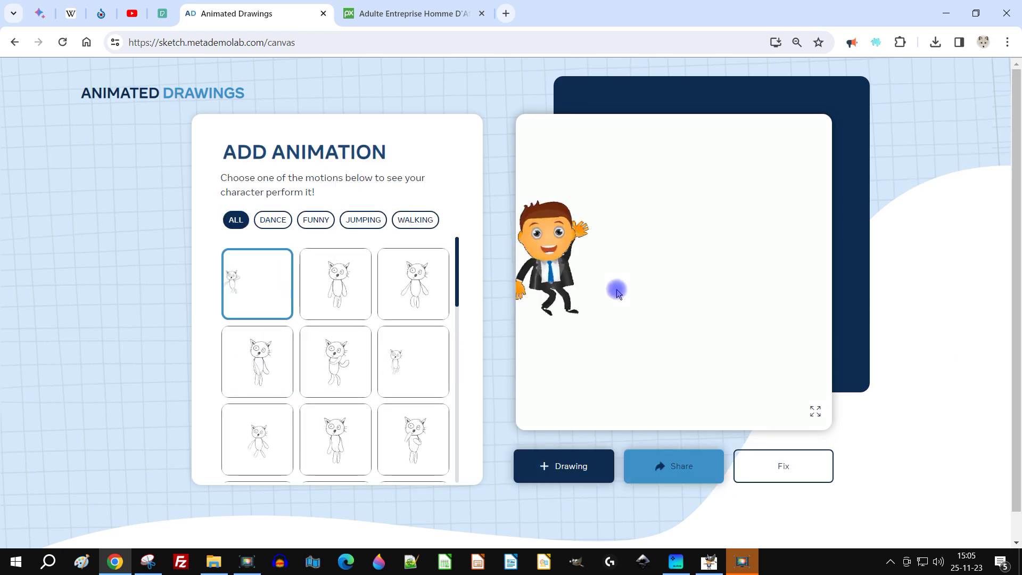
# - Show the first motion's animation full screen, save it as running_jump.mp4 in the animation folder, and leave full screen
pyautogui.click(815, 409)
pyautogui.rightClick(545, 207)
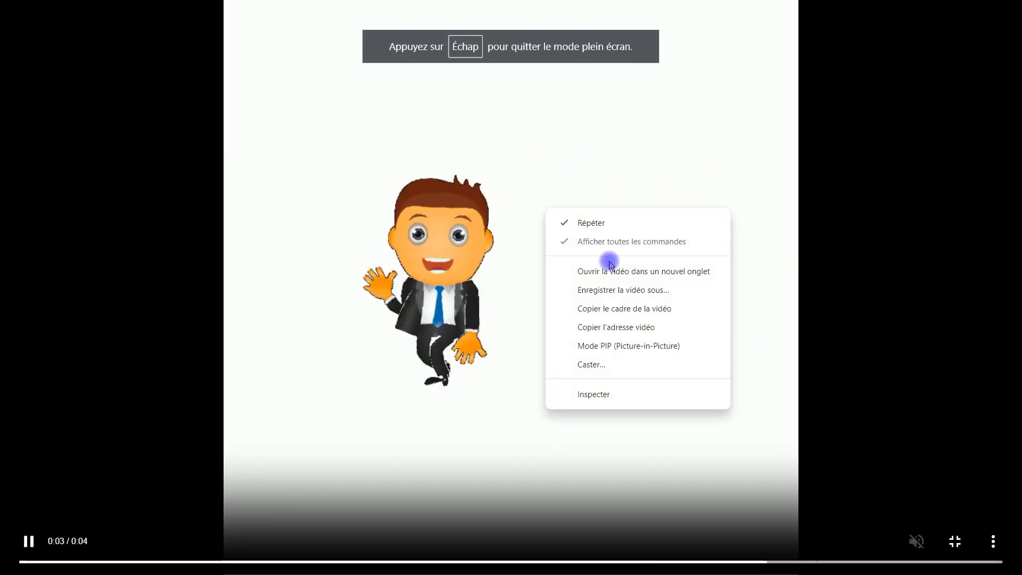
pyautogui.click(664, 290)
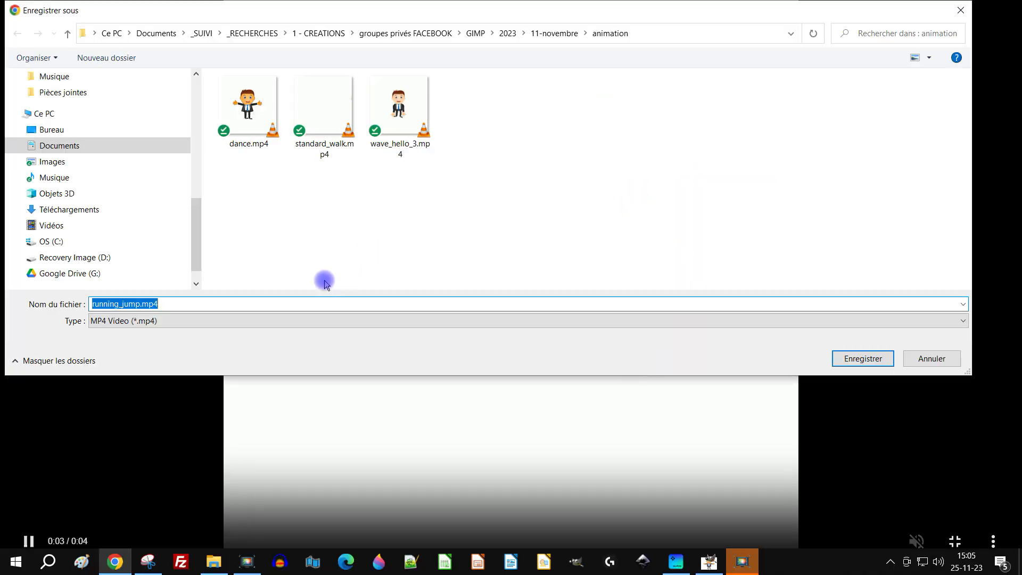
pyautogui.click(850, 355)
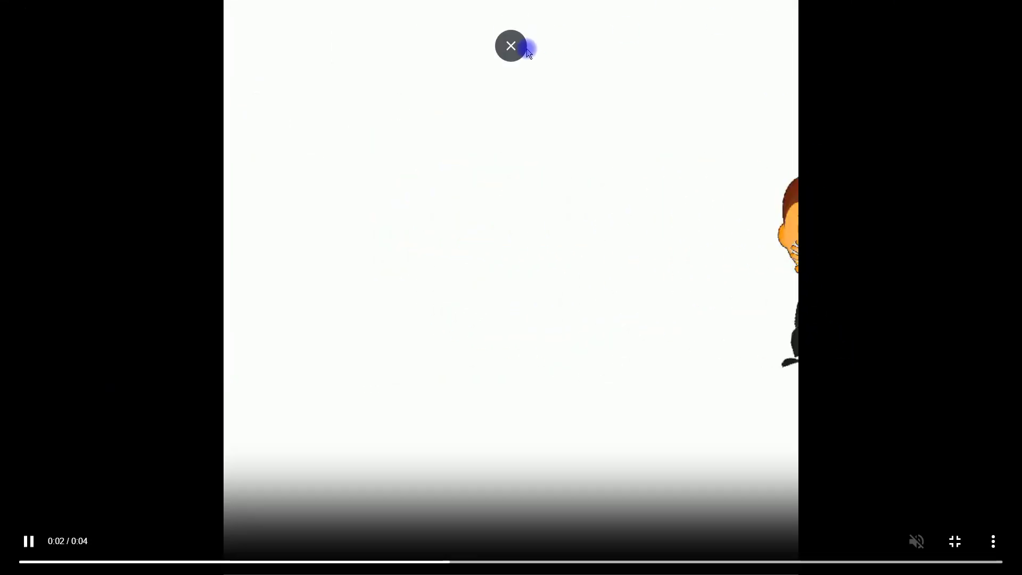
pyautogui.click(514, 47)
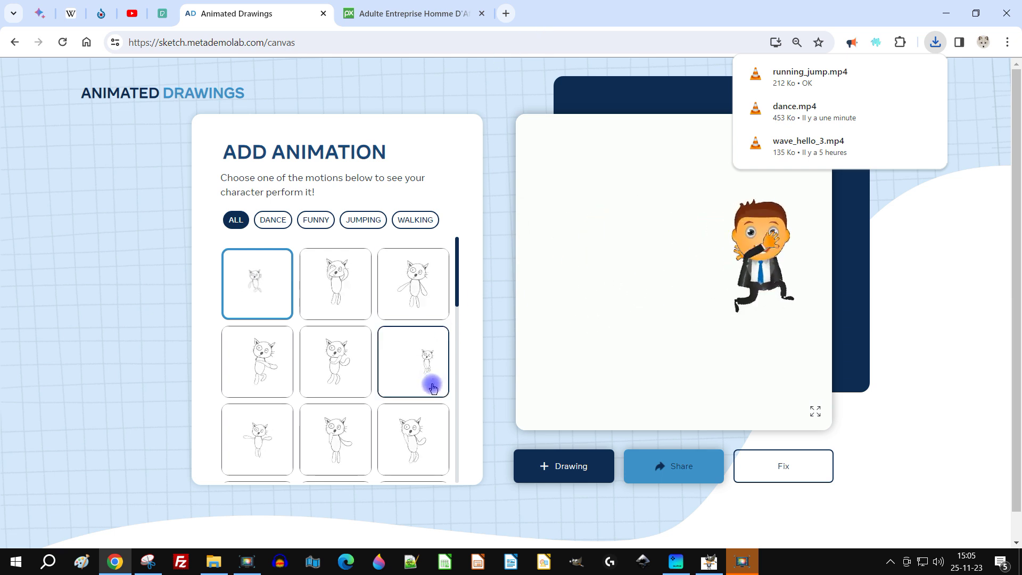
# - Apply the sixth motion in the full list, and save its full-screen video as catwalk_walk.mp4 in the animation folder
pyautogui.click(417, 358)
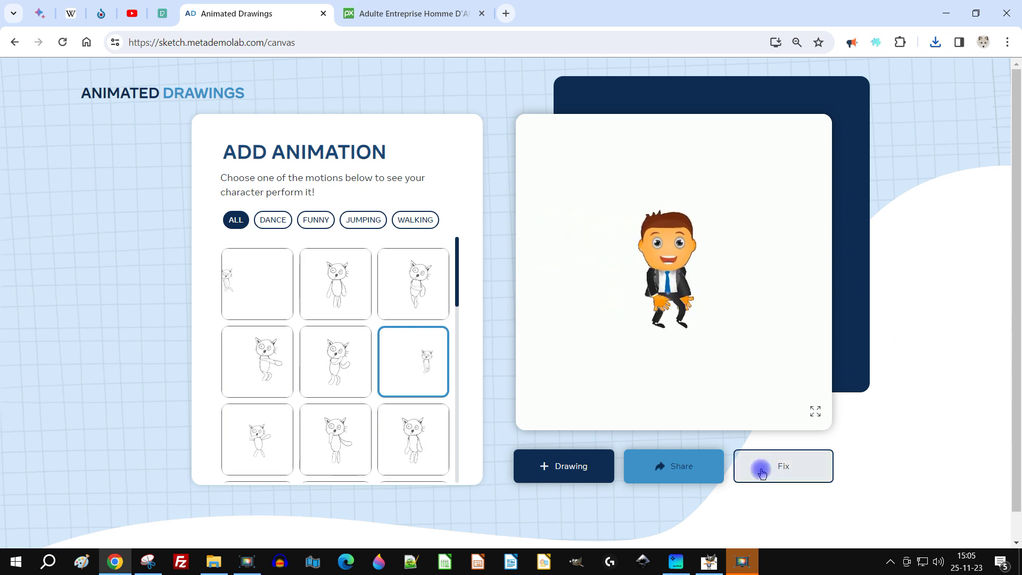
pyautogui.click(815, 411)
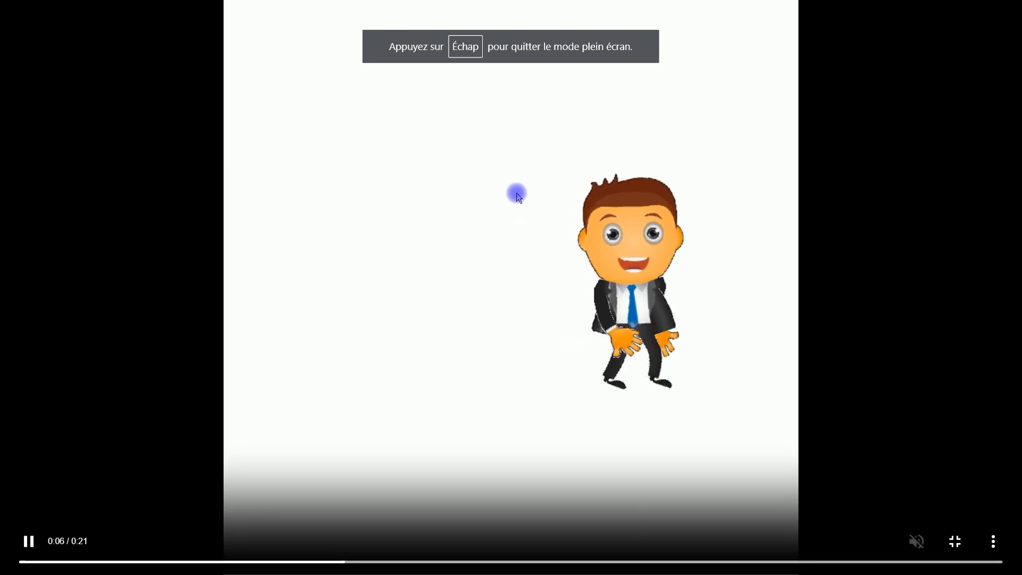
pyautogui.rightClick(518, 190)
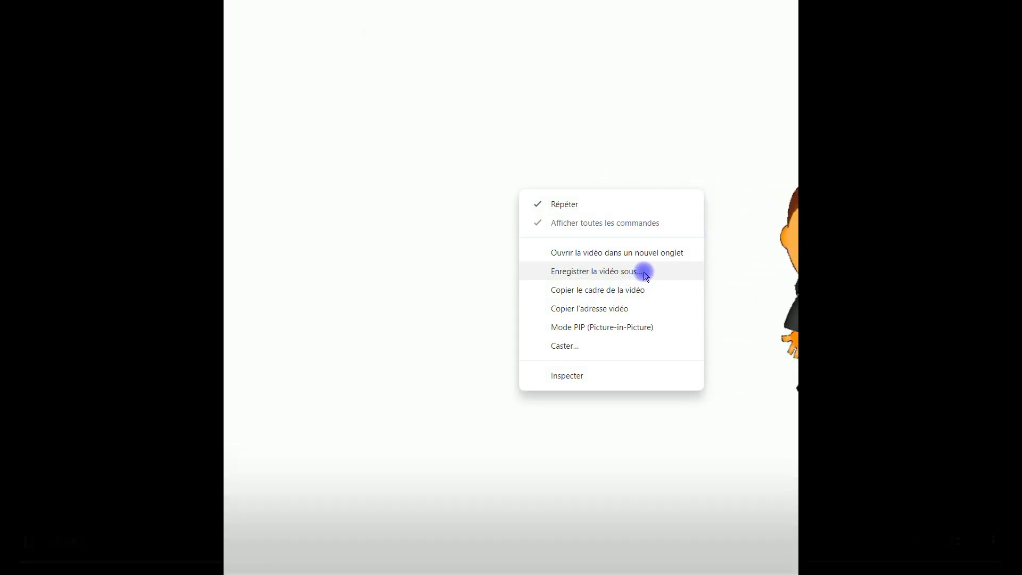
pyautogui.click(646, 272)
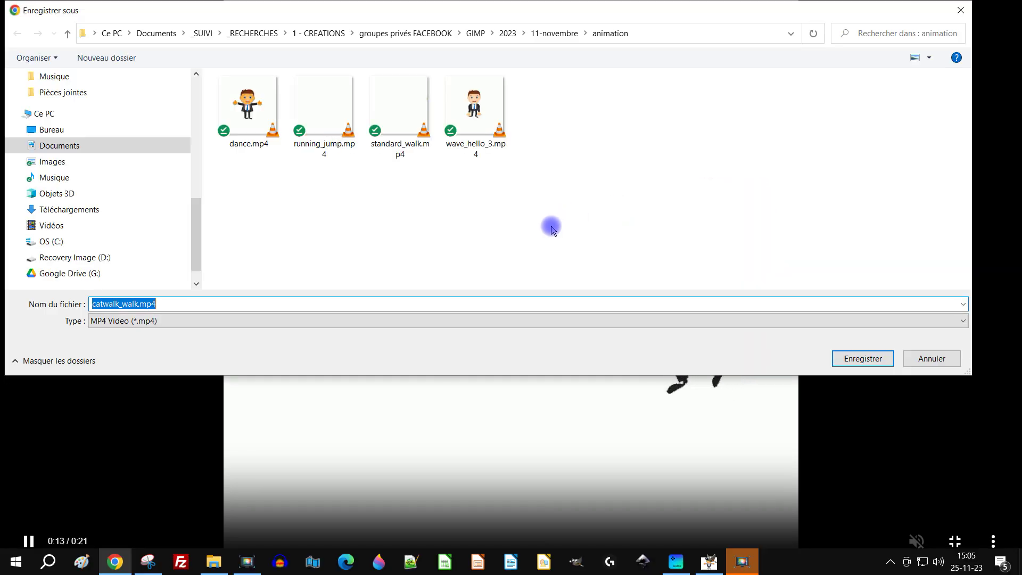
pyautogui.click(844, 356)
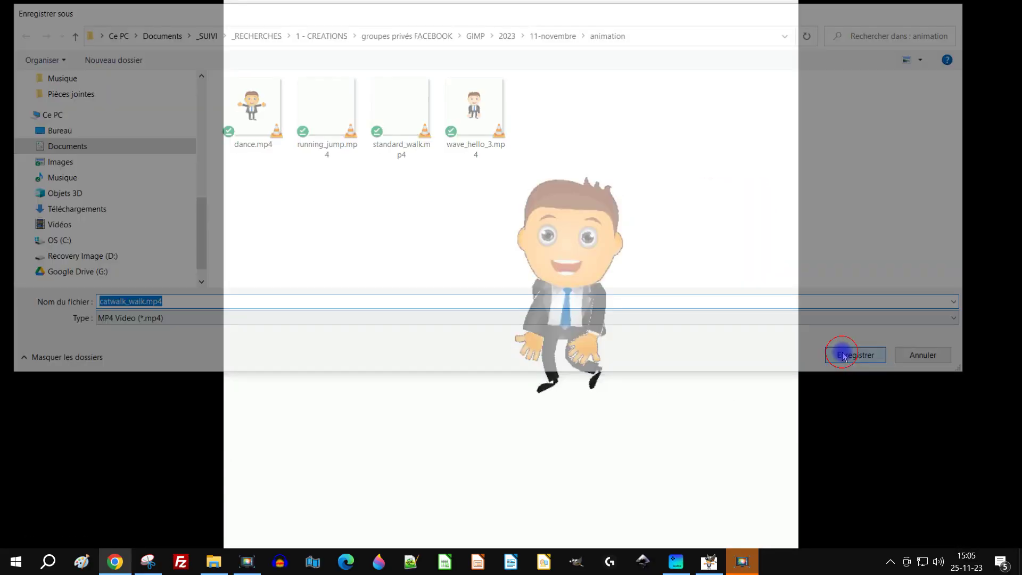
pyautogui.click(953, 543)
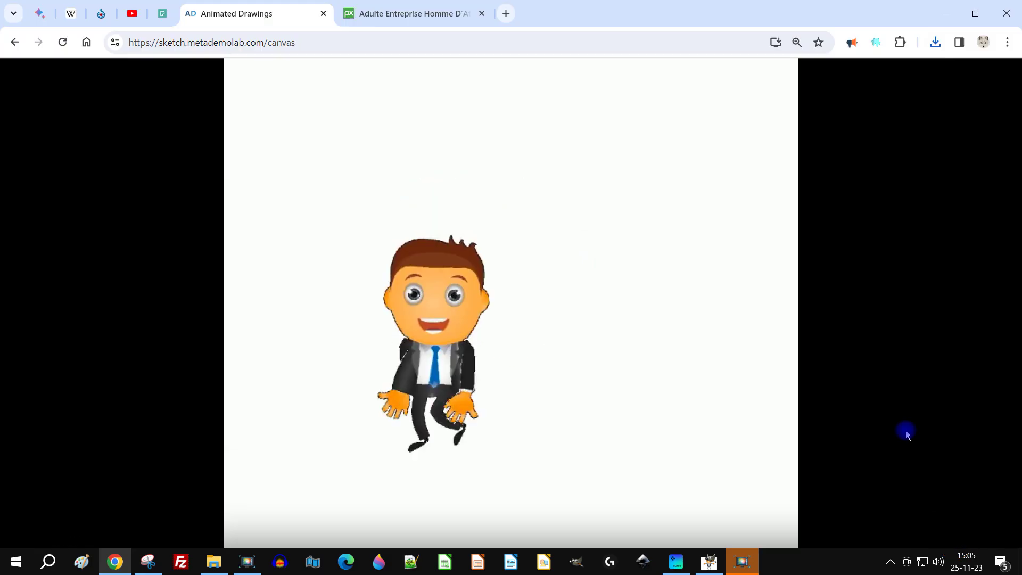
# - Apply the jump attack motion from further down the list, and save its full-screen video as jump_attack.mp4 in the animation folder
pyautogui.scroll(-2, 376, 397)
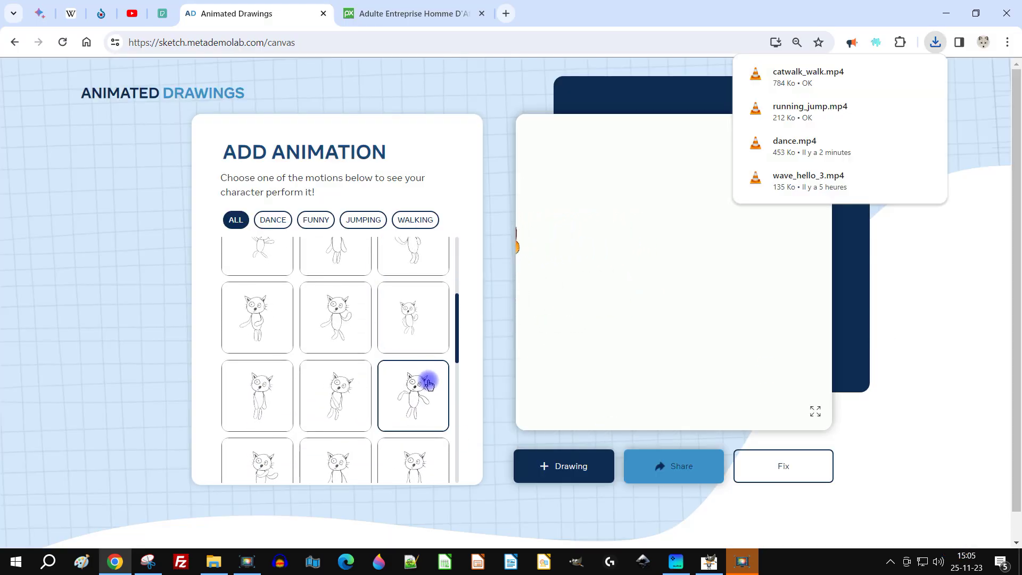
pyautogui.click(317, 322)
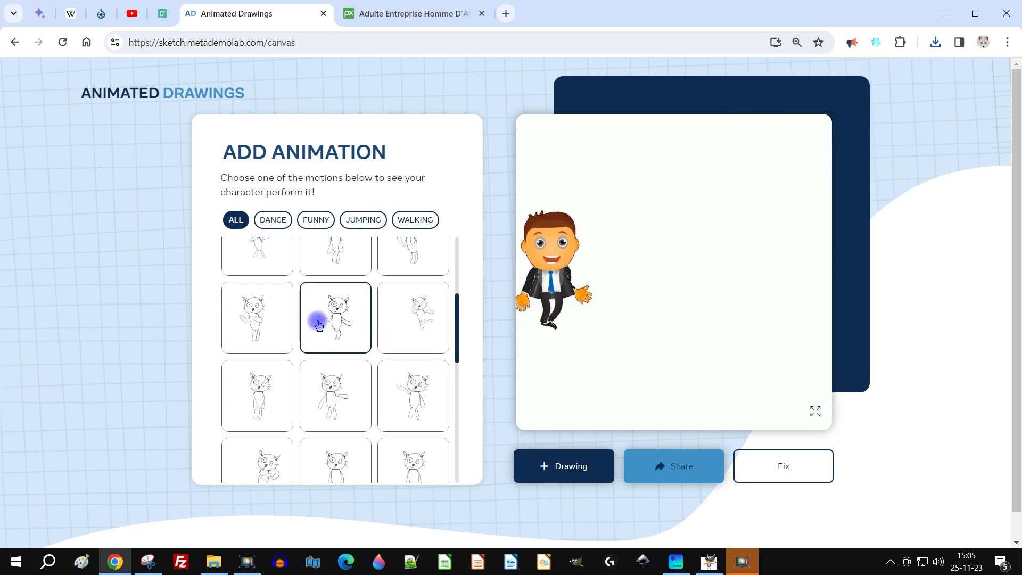
pyautogui.scroll(-1, 367, 360)
pyautogui.scroll(-2, 434, 367)
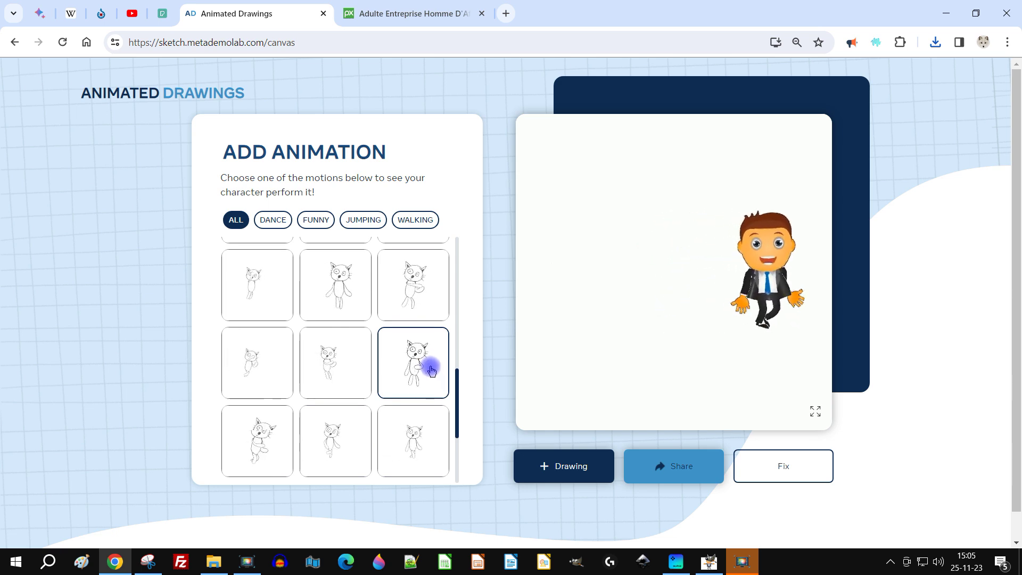
pyautogui.click(273, 292)
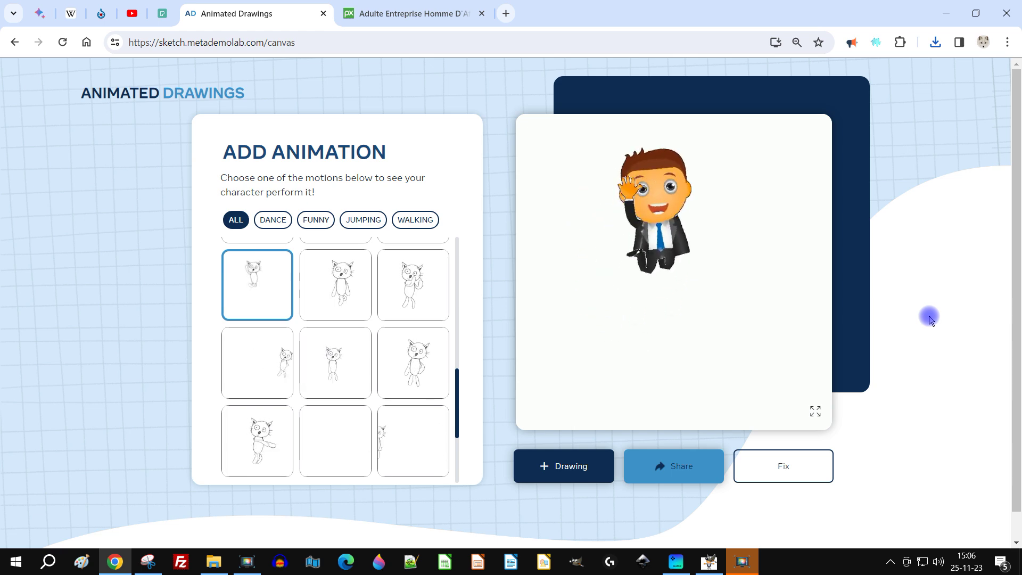
pyautogui.click(815, 413)
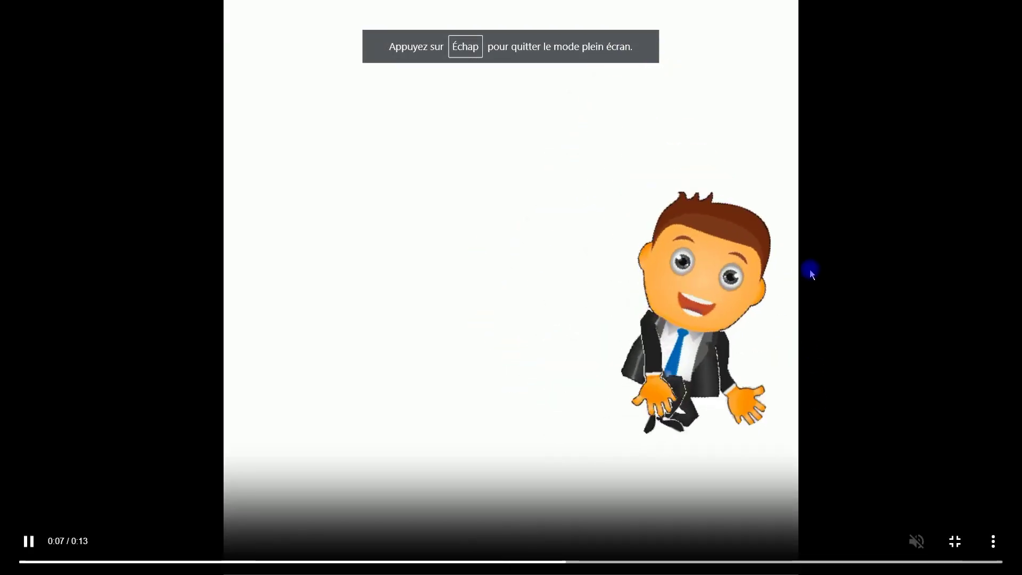
pyautogui.rightClick(556, 240)
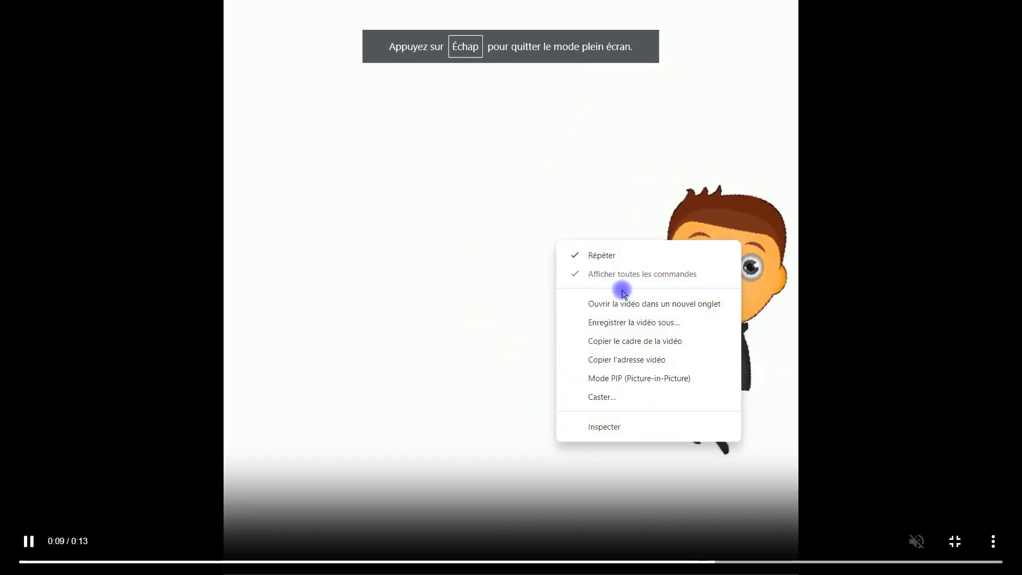
pyautogui.click(648, 325)
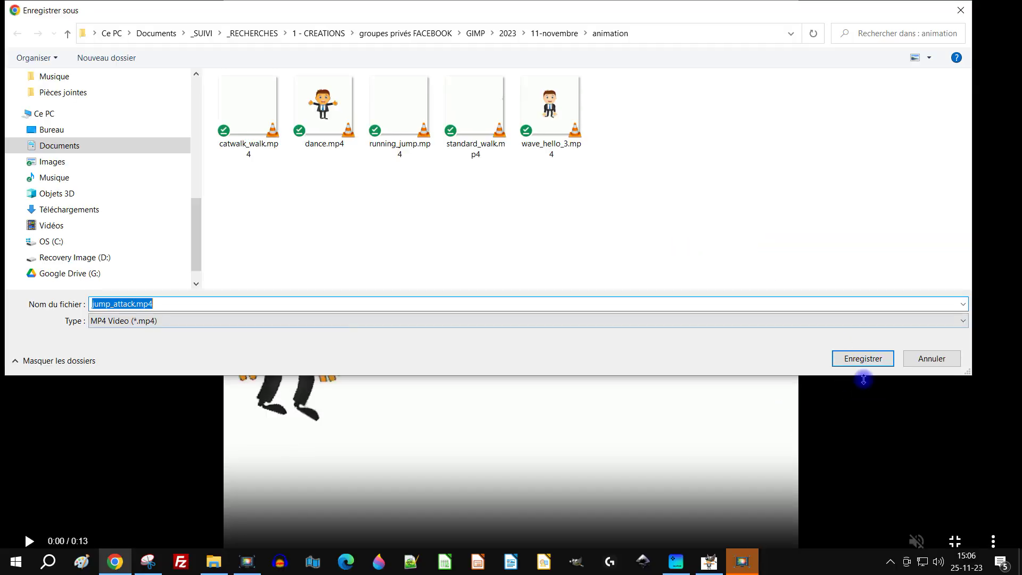
pyautogui.click(864, 360)
pyautogui.click(955, 541)
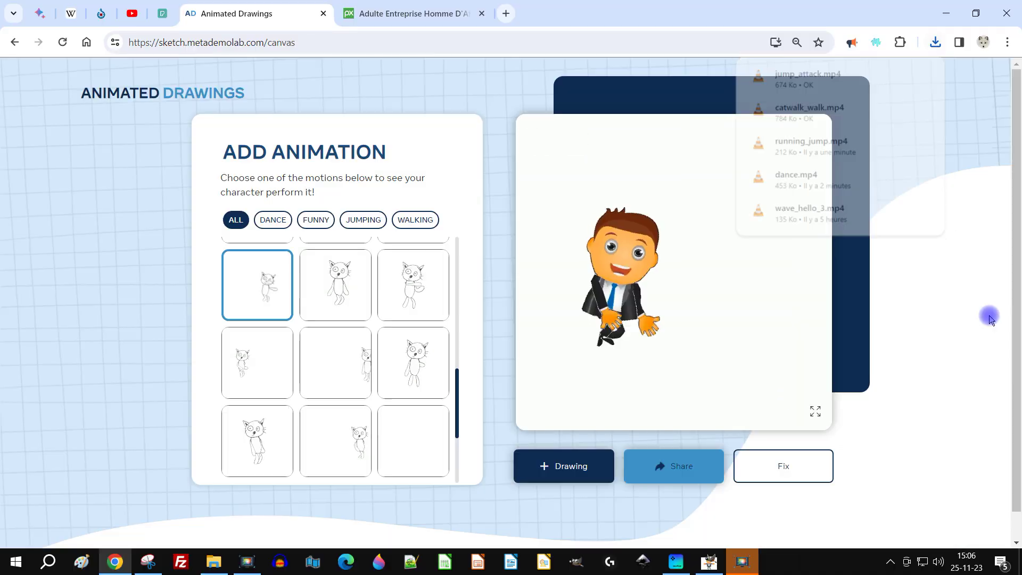
# - Apply the last motion in the list's second-to-last row, and save its full-screen video as walk_swing_arms.mp4 in the animation folder
pyautogui.scroll(-2, 386, 373)
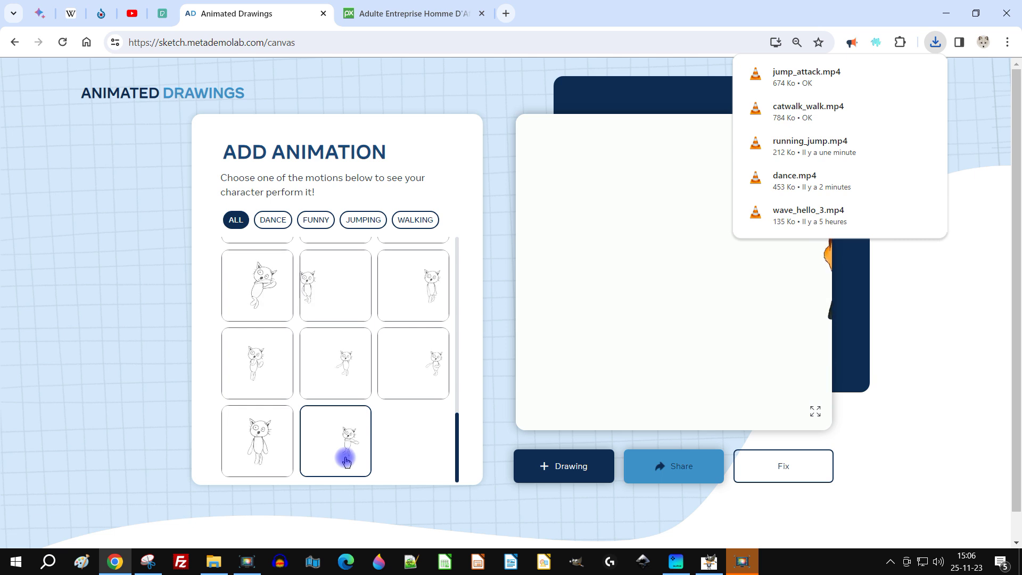
pyautogui.click(413, 363)
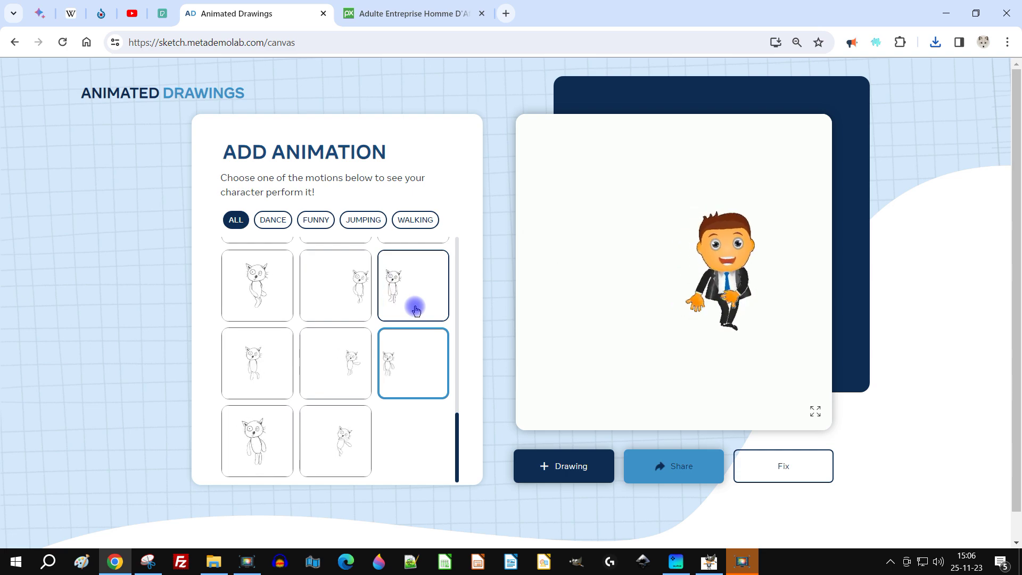
pyautogui.click(819, 412)
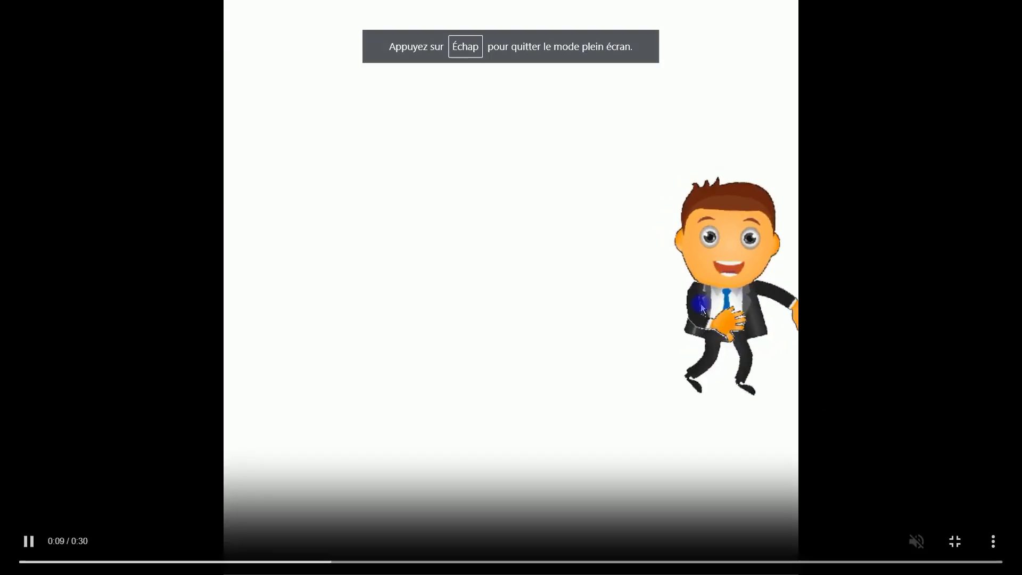
pyautogui.rightClick(660, 313)
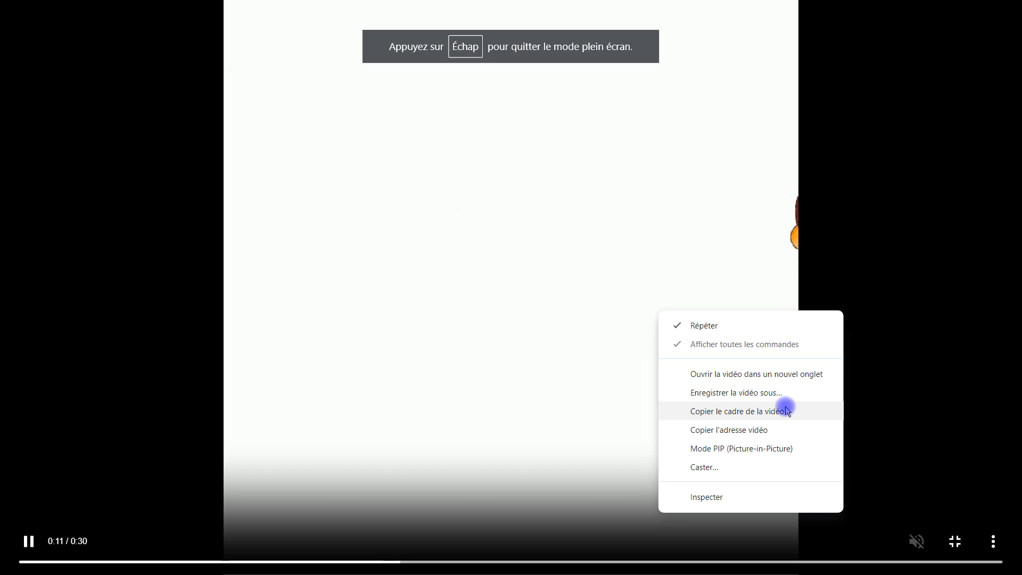
pyautogui.click(787, 392)
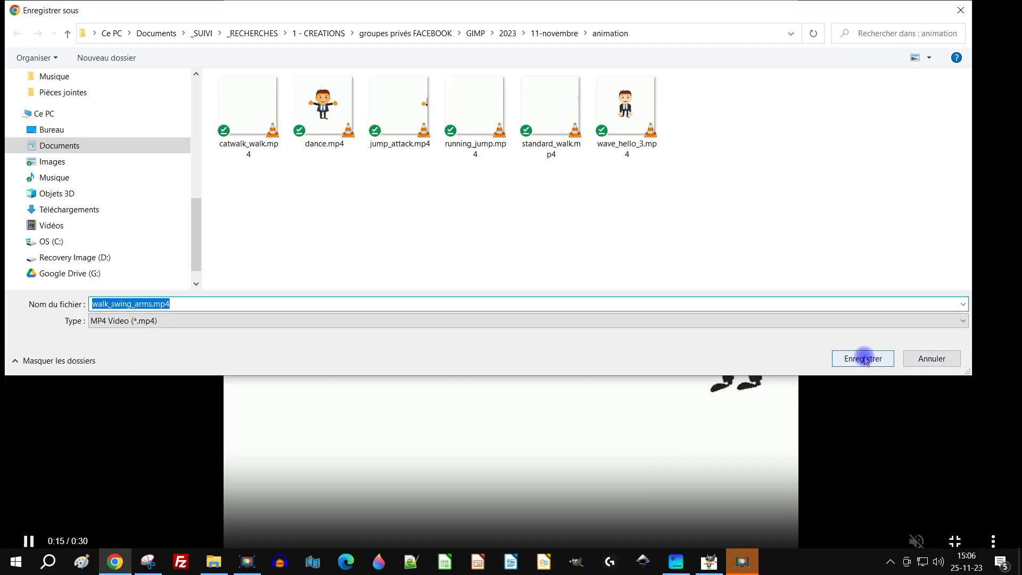
pyautogui.click(863, 358)
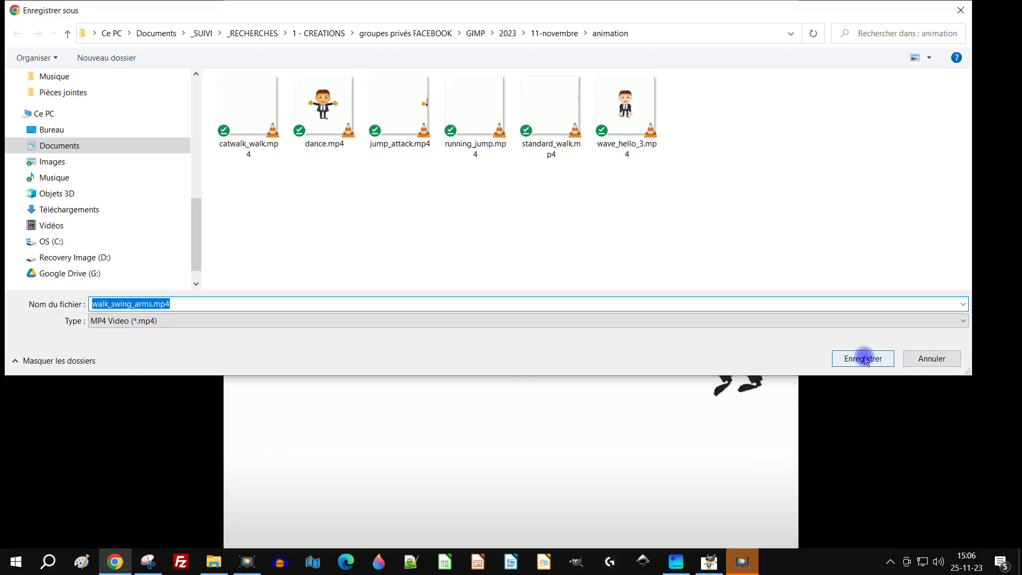